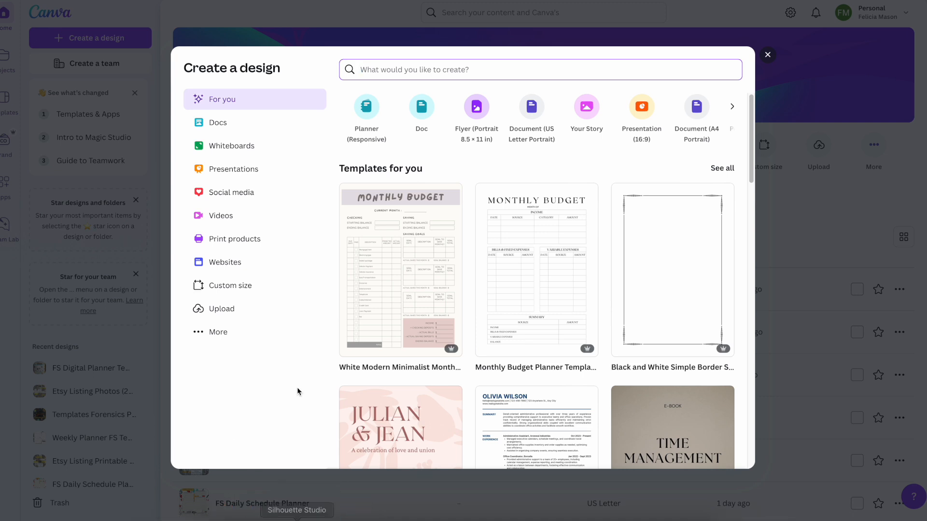
- Create a new custom-size design 8.5 in wide and 11 in high
{"action": "left_click", "coordinate": [254, 297]}
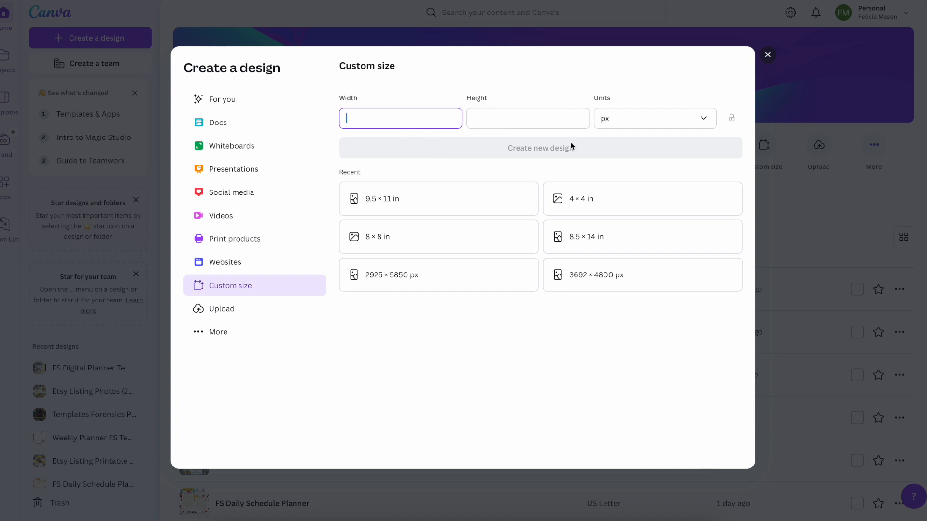
{"action": "left_click", "coordinate": [676, 122]}
{"action": "left_click", "coordinate": [672, 172]}
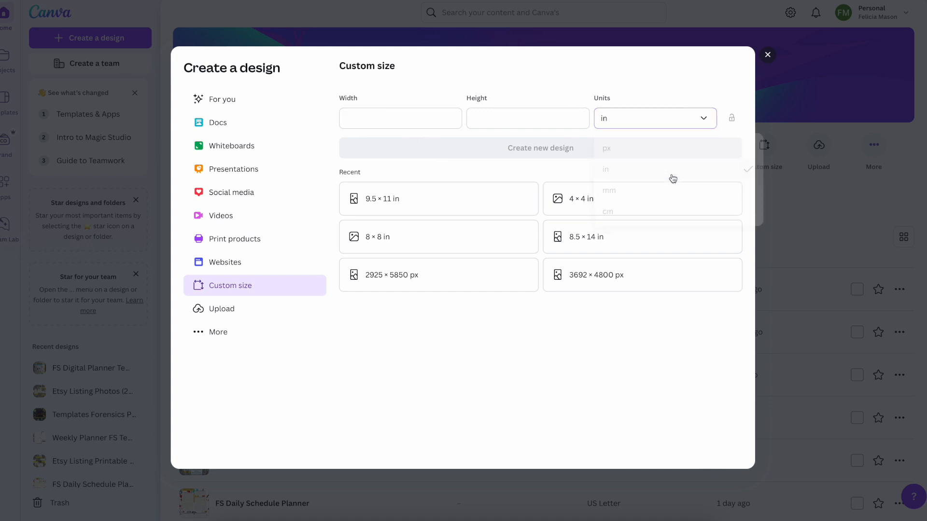
{"action": "left_click", "coordinate": [422, 112]}
{"action": "type", "text": "8.5"}
{"action": "left_click", "coordinate": [555, 110]}
{"action": "type", "text": "11"}
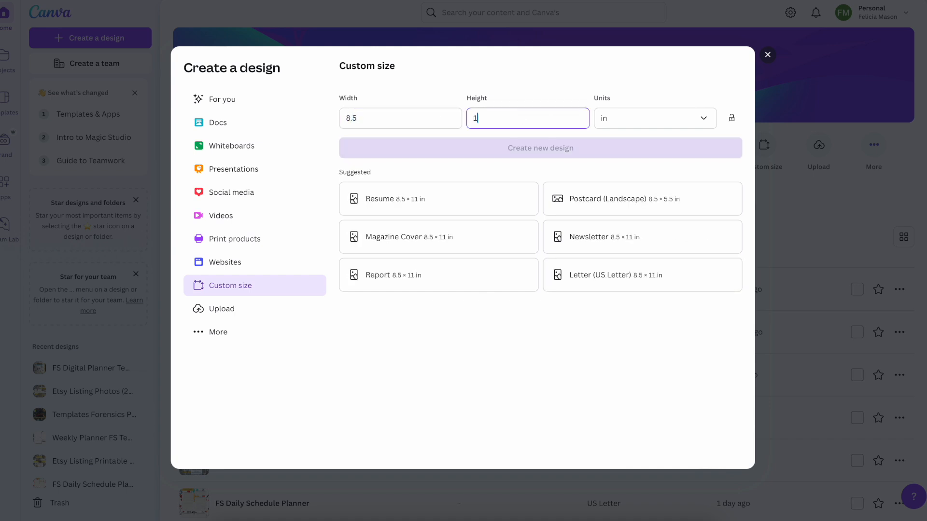
{"action": "left_click", "coordinate": [564, 148]}
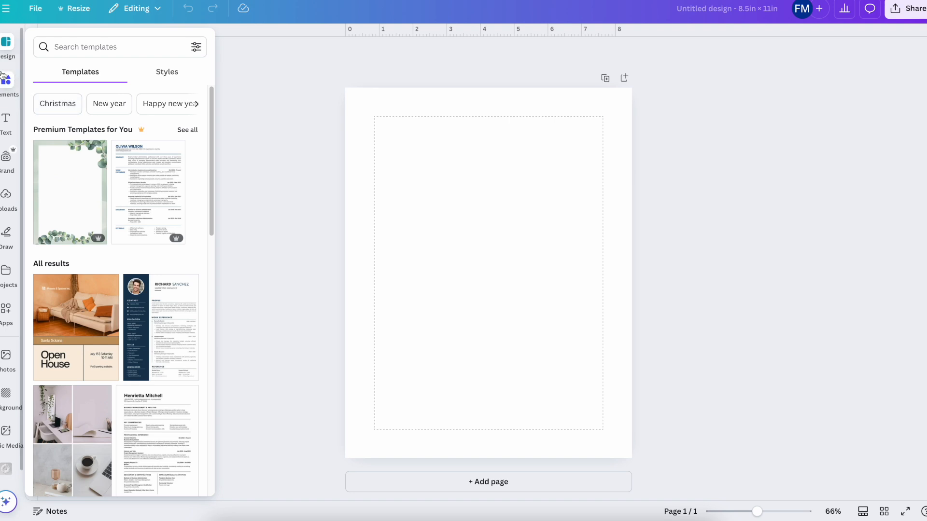
- Search the elements for "binder rings" and add the free black-and-grey ring strip graphic to the page
{"action": "left_click", "coordinate": [12, 96]}
{"action": "left_click", "coordinate": [81, 46]}
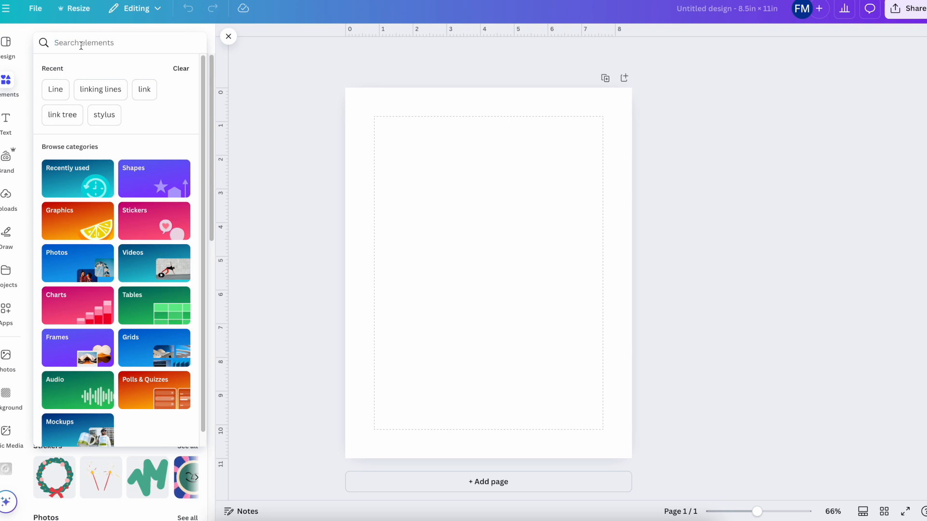
{"action": "type", "text": "bin"}
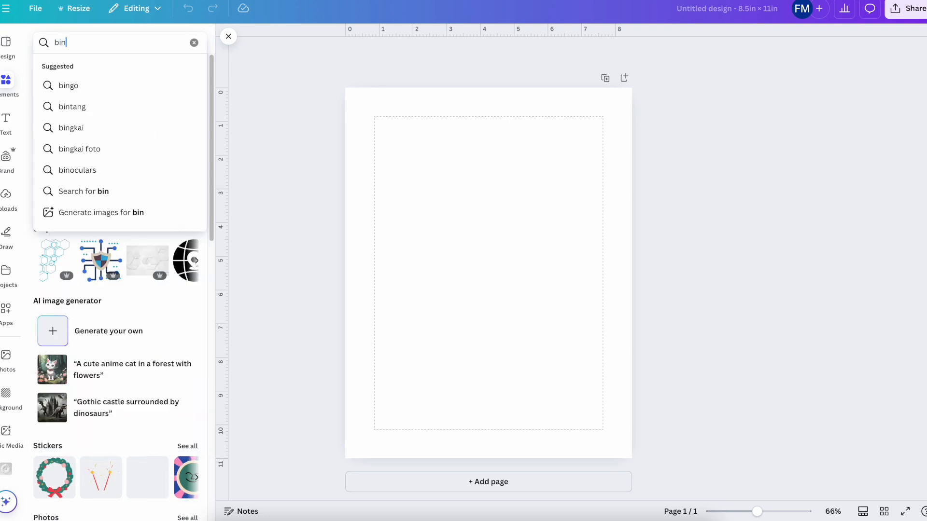
{"action": "type", "text": "der"}
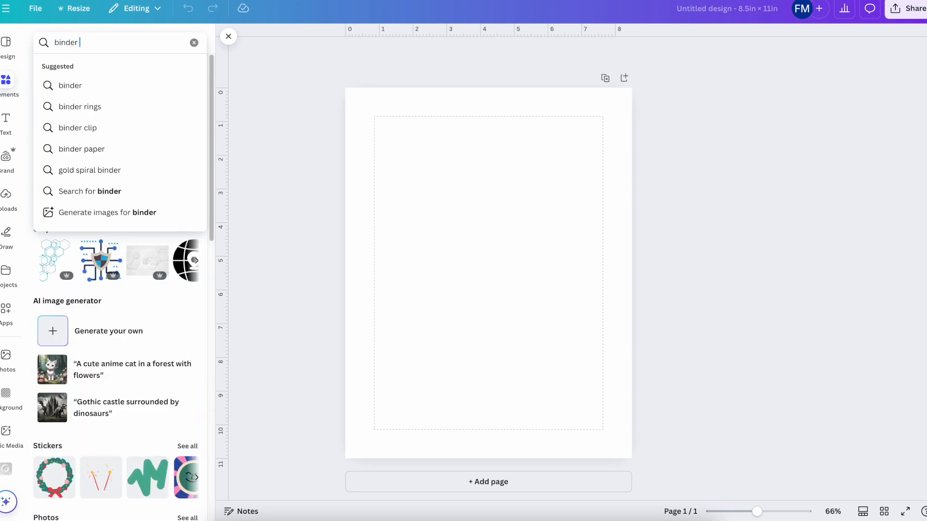
{"action": "left_click", "coordinate": [94, 112]}
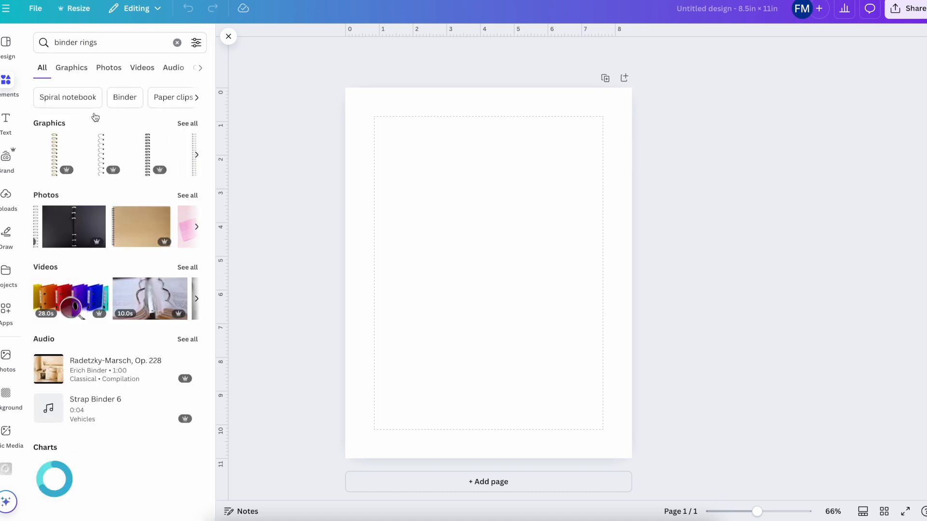
{"action": "left_click", "coordinate": [185, 127]}
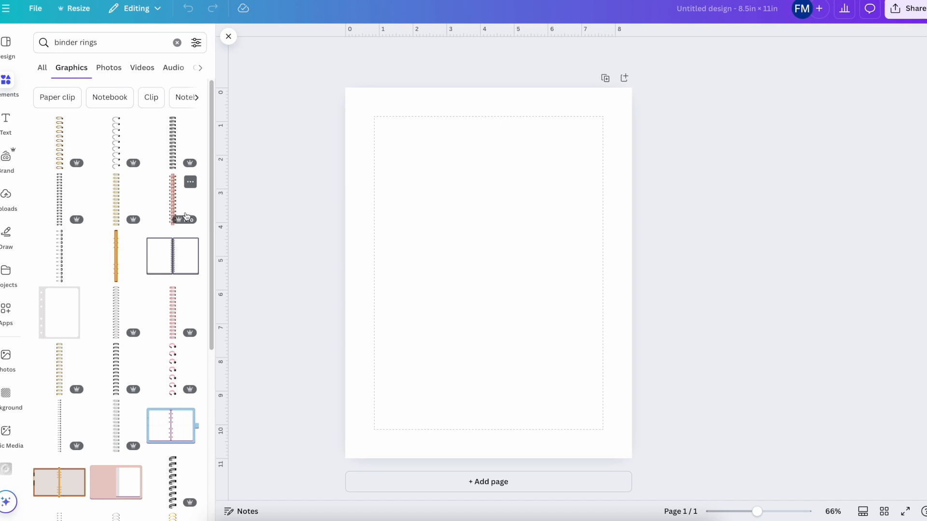
{"action": "left_click", "coordinate": [59, 261]}
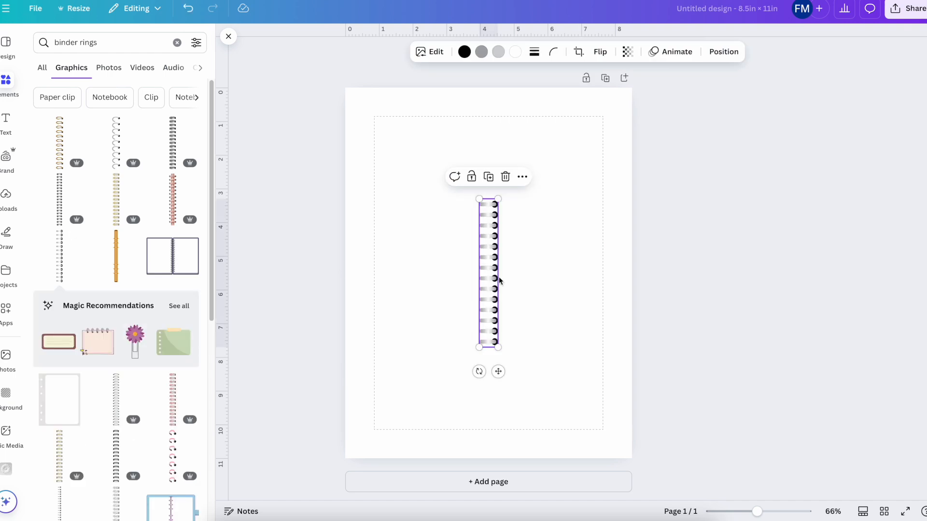
- Enlarge the ring strip and stack two copies end to end along the page's left side, covering its full height
{"action": "left_click_drag", "start_coordinate": [479, 199], "coordinate": [358, 128]}
{"action": "left_click_drag", "start_coordinate": [484, 221], "coordinate": [368, 251]}
{"action": "left_click_drag", "start_coordinate": [354, 149], "coordinate": [281, 85]}
{"action": "left_click_drag", "start_coordinate": [349, 191], "coordinate": [357, 253]}
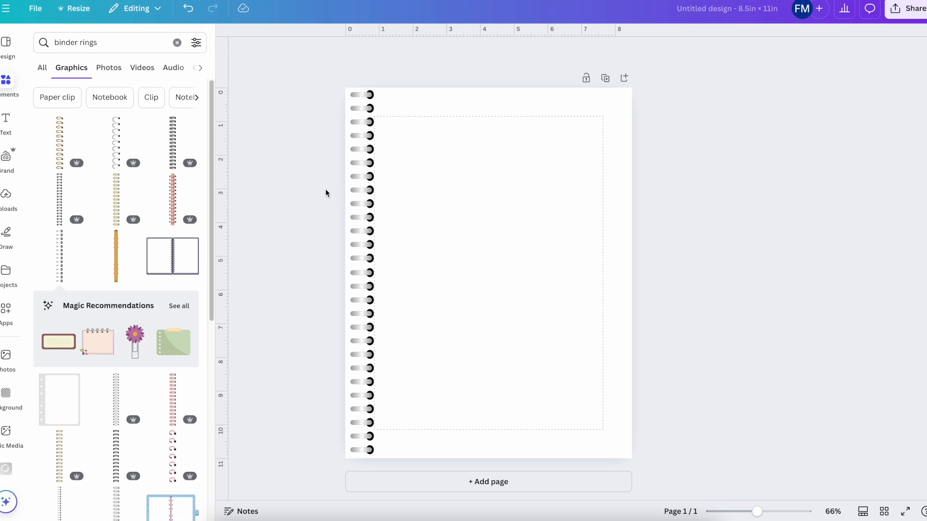
- Select both ring strips and nudge them left until they sit flush with the page's left edge
{"action": "left_click_drag", "start_coordinate": [322, 97], "coordinate": [390, 459]}
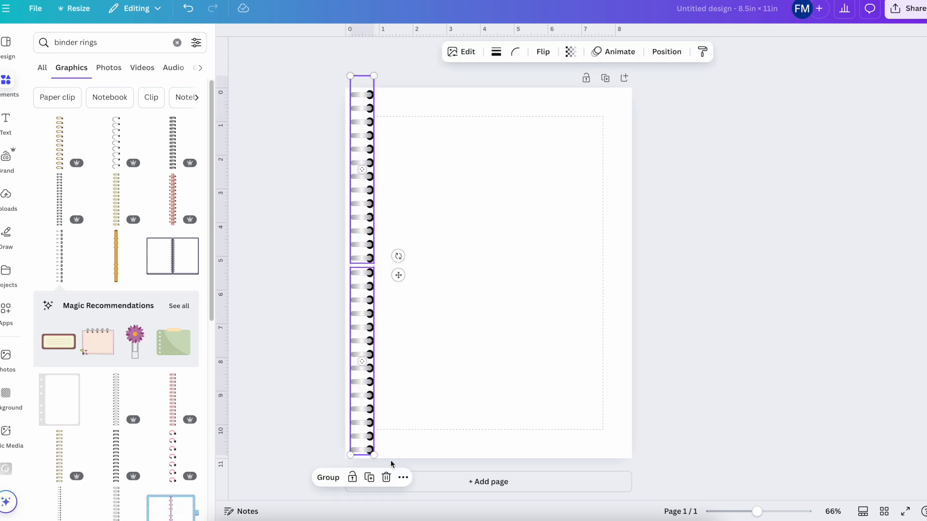
{"action": "key", "text": "Left"}
{"action": "key", "text": "Left"}
{"action": "key", "text": "Left"}
{"action": "key", "text": "Left"}
{"action": "key", "text": "Left"}
{"action": "key", "text": "Left"}
{"action": "key", "text": "Left"}
{"action": "key", "text": "Left"}
{"action": "key", "text": "Left"}
{"action": "key", "text": "Left"}
{"action": "key", "text": "Left"}
{"action": "key", "text": "Left"}
{"action": "key", "text": "Left"}
{"action": "key", "text": "Left"}
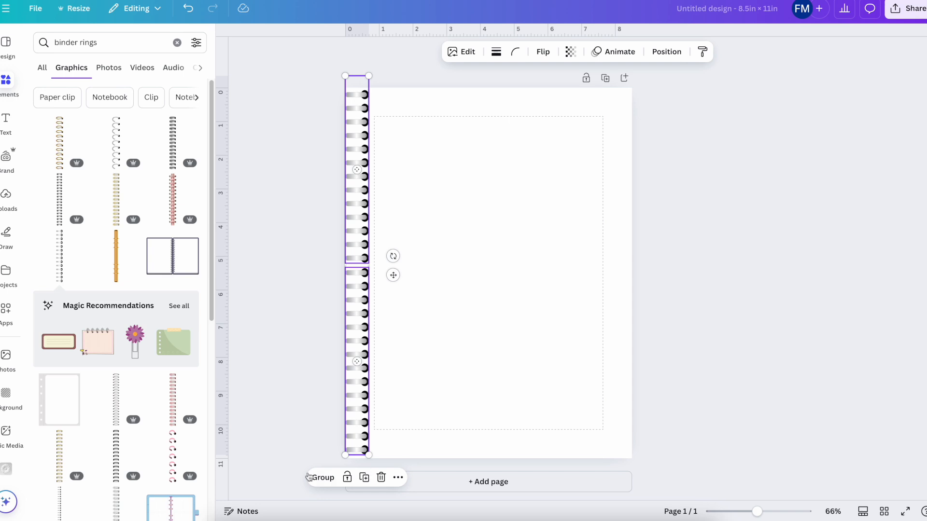
{"action": "left_click", "coordinate": [291, 403]}
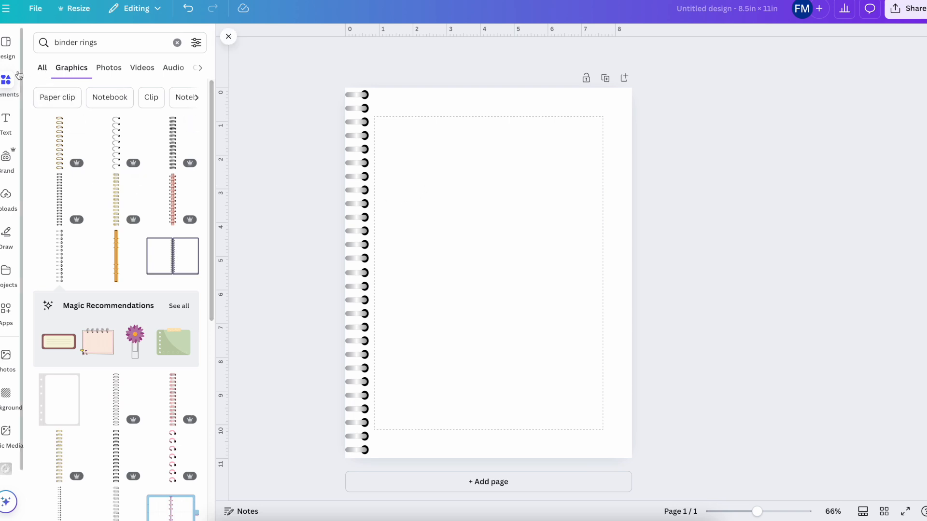
- Replace the element search with "square"
{"action": "left_click", "coordinate": [116, 44]}
{"action": "left_click_drag", "start_coordinate": [116, 43], "coordinate": [58, 41]}
{"action": "type", "text": "square"}
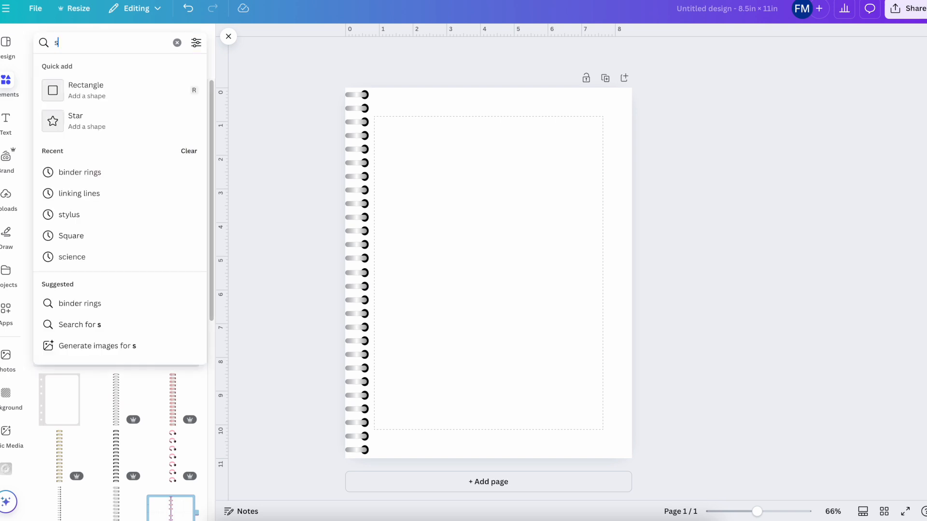
{"action": "key", "text": "Return"}
{"action": "left_click", "coordinate": [422, 178]}
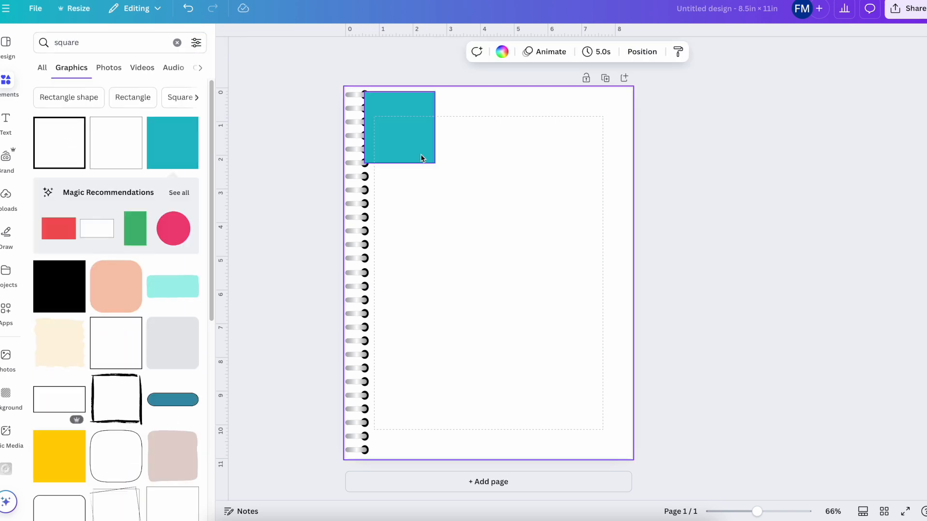
{"action": "left_click", "coordinate": [421, 154]}
{"action": "key", "text": "Delete"}
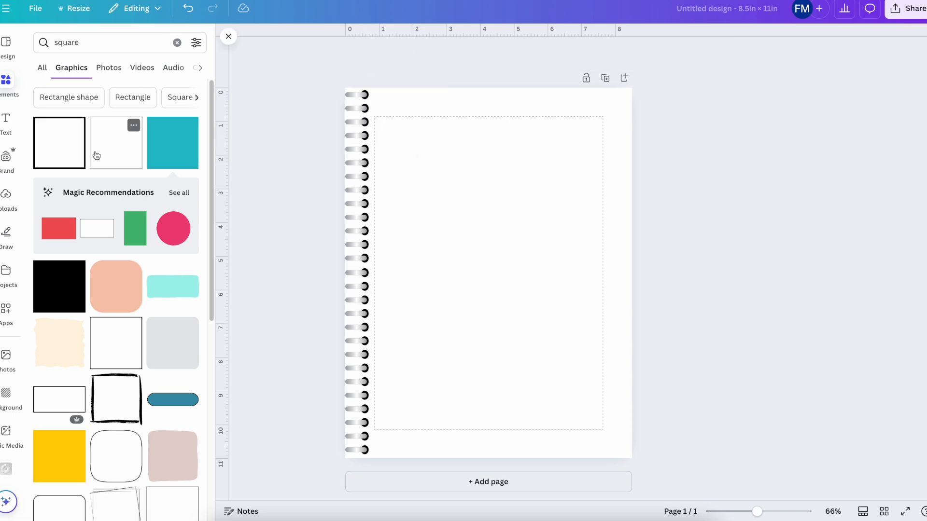
{"action": "left_click", "coordinate": [58, 292]}
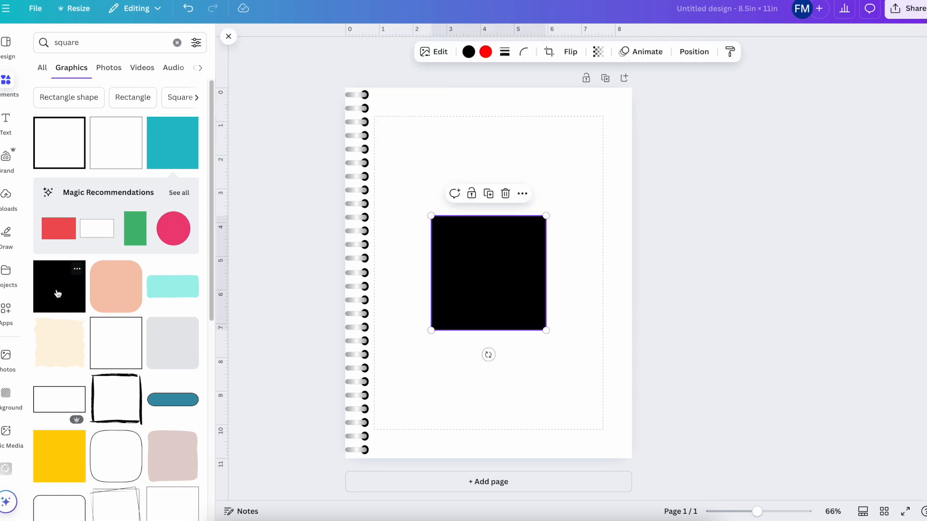
{"action": "left_click", "coordinate": [504, 194]}
- Add the plain square from the Shapes results and stretch it slightly wider and taller into an upright rectangle
{"action": "left_click", "coordinate": [38, 70]}
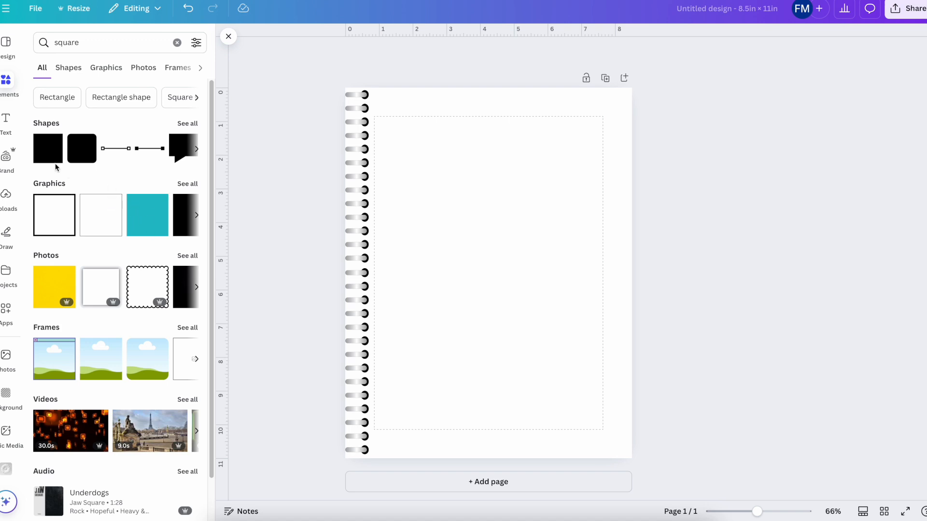
{"action": "left_click", "coordinate": [40, 159]}
{"action": "double_click", "coordinate": [505, 269]}
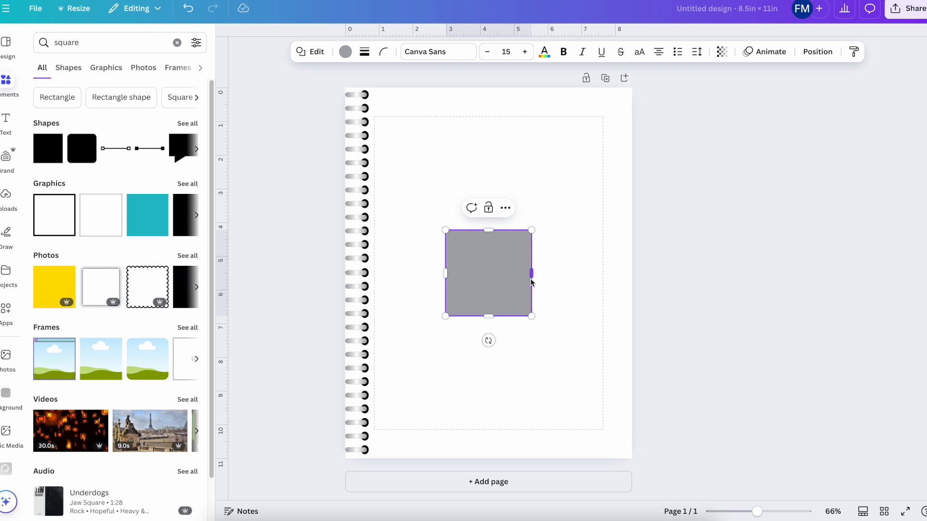
{"action": "mouse_move", "coordinate": [531, 277]}
{"action": "left_mouse_down"}
{"action": "mouse_move", "coordinate": [554, 276]}
{"action": "mouse_move", "coordinate": [539, 276]}
{"action": "left_mouse_up"}
{"action": "left_click_drag", "start_coordinate": [489, 231], "coordinate": [497, 185]}
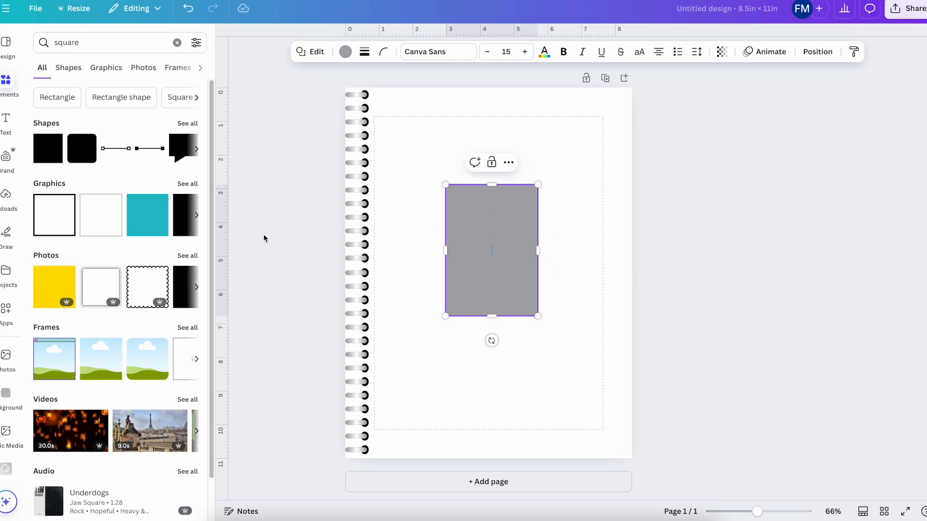
{"action": "left_click", "coordinate": [132, 227]}
{"action": "left_click_drag", "start_coordinate": [533, 270], "coordinate": [545, 306]}
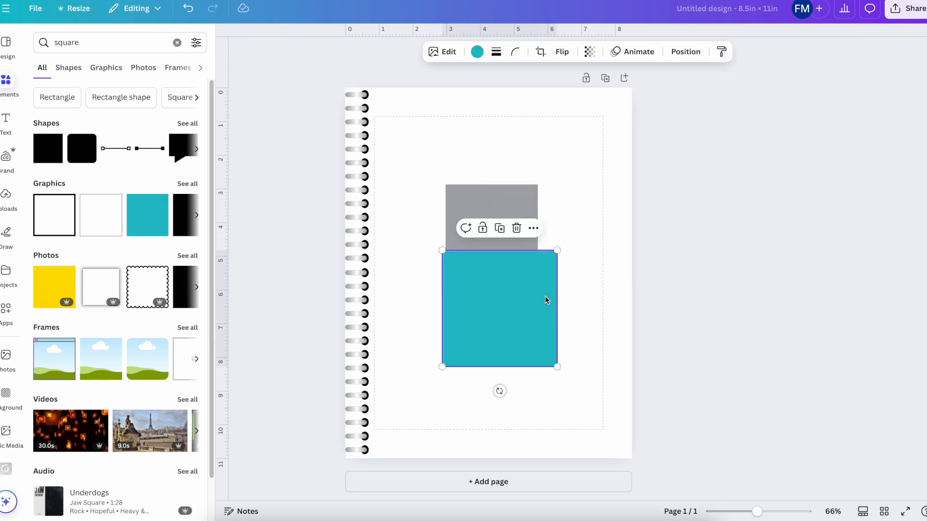
{"action": "left_click", "coordinate": [517, 228]}
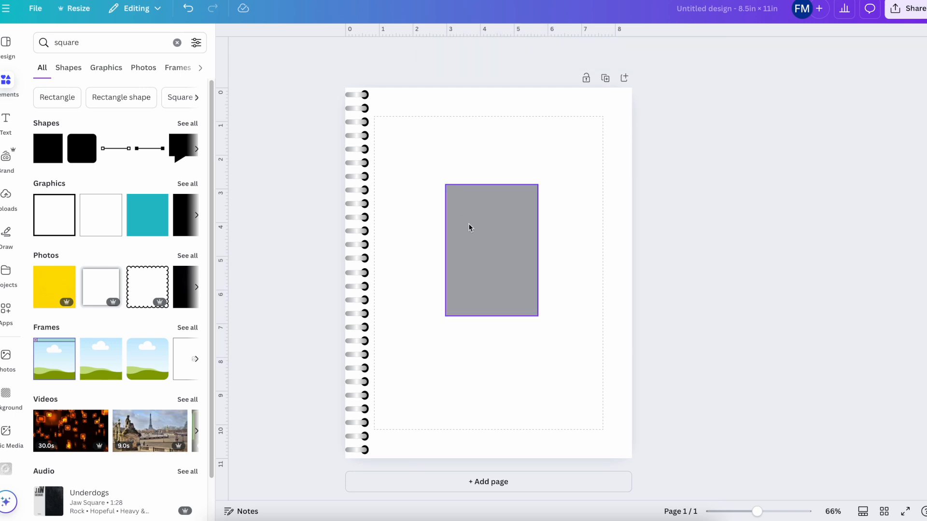
- Enlarge the grey rectangle to about 7.35 × 10.9 in, from the page's top edge and the rings to just short of the right edge
{"action": "left_click", "coordinate": [462, 196]}
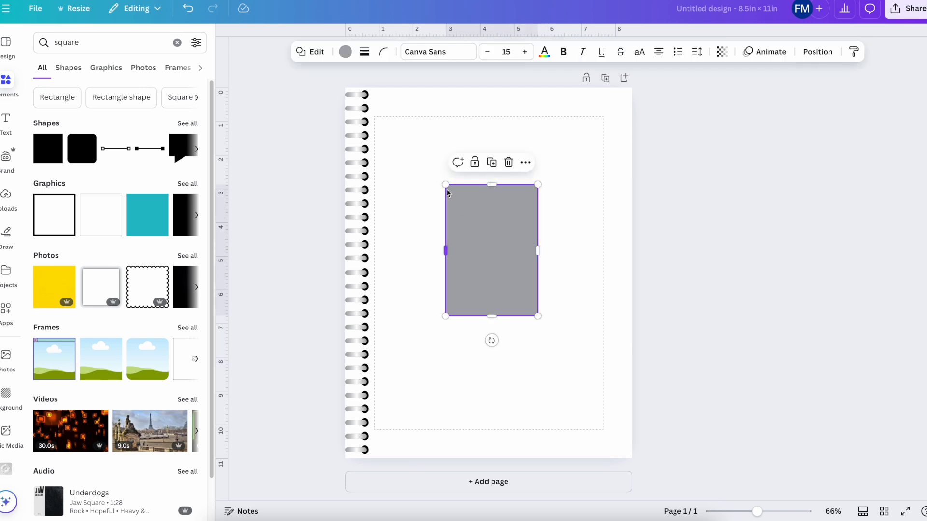
{"action": "left_click_drag", "start_coordinate": [445, 184], "coordinate": [384, 114]}
{"action": "left_click_drag", "start_coordinate": [548, 303], "coordinate": [614, 455]}
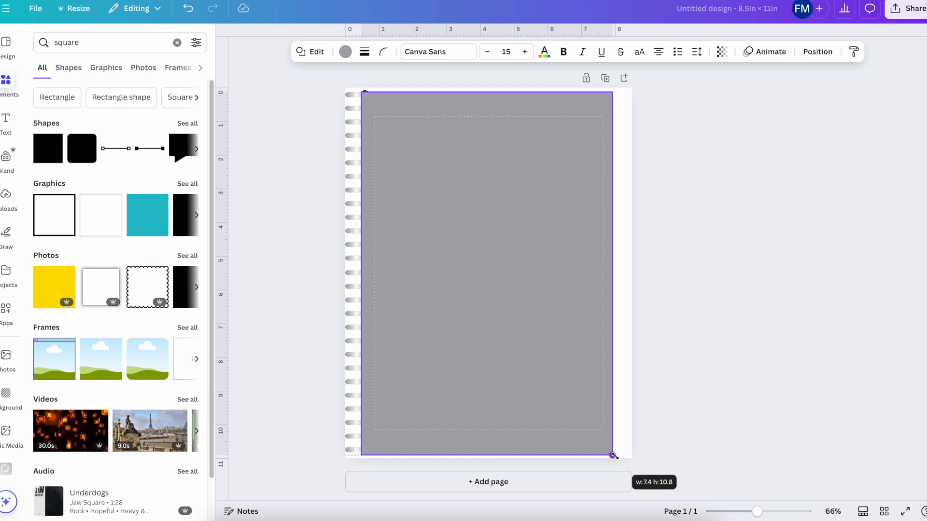
{"action": "left_click_drag", "start_coordinate": [614, 456], "coordinate": [612, 455]}
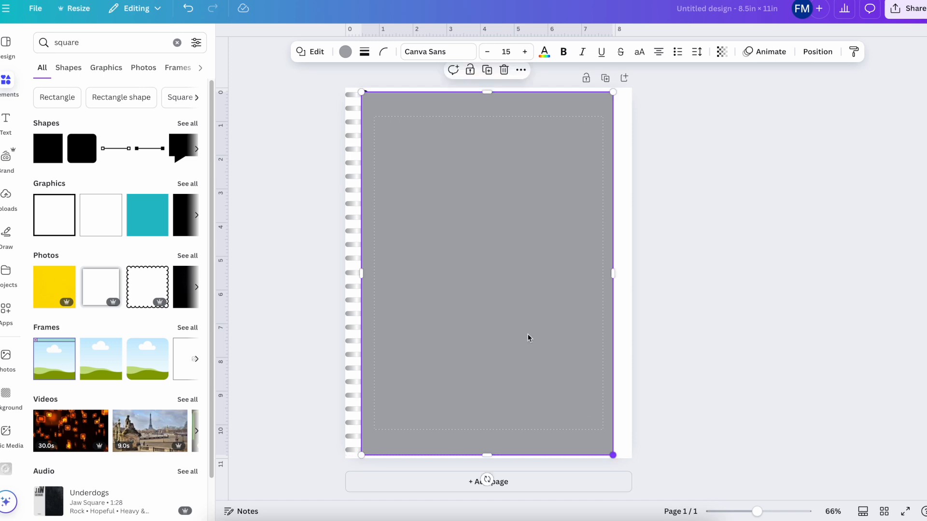
{"action": "left_click_drag", "start_coordinate": [488, 89], "coordinate": [488, 90]}
{"action": "left_click_drag", "start_coordinate": [487, 455], "coordinate": [487, 455]}
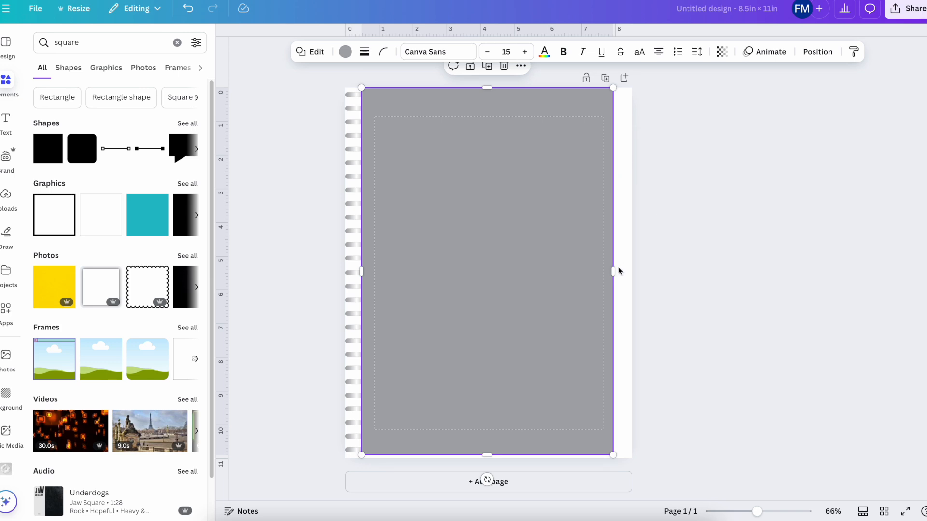
{"action": "left_click_drag", "start_coordinate": [615, 271], "coordinate": [612, 272]}
{"action": "left_click", "coordinate": [688, 262]}
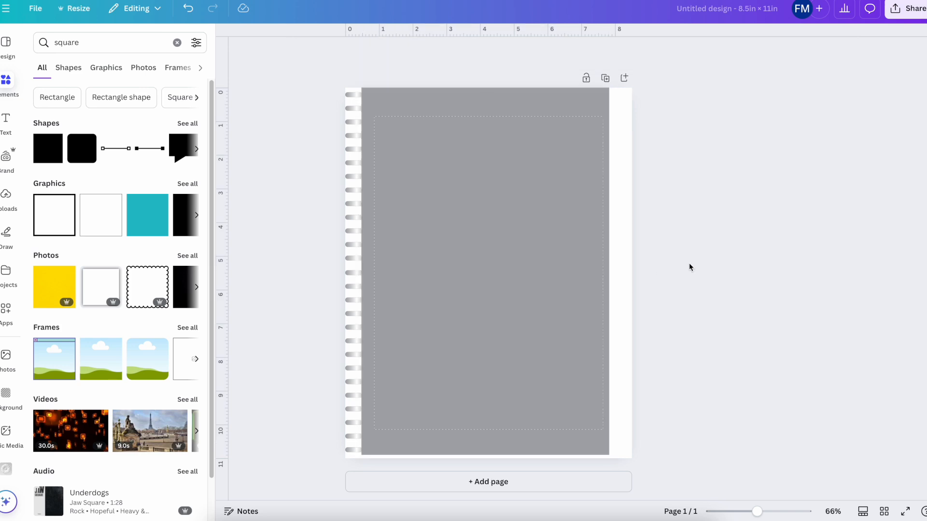
- Send the grey rectangle to the back so it sits behind the binder rings
{"action": "left_click", "coordinate": [535, 188]}
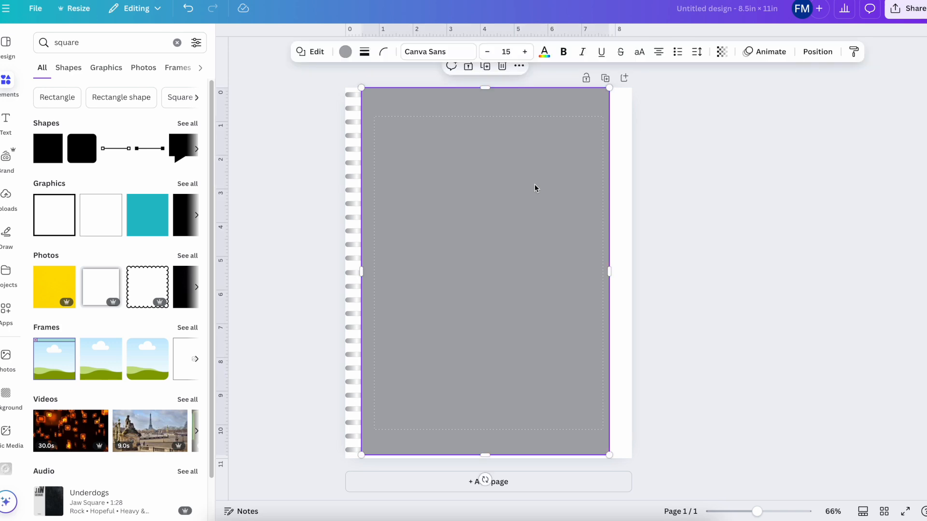
{"action": "left_click", "coordinate": [820, 53]}
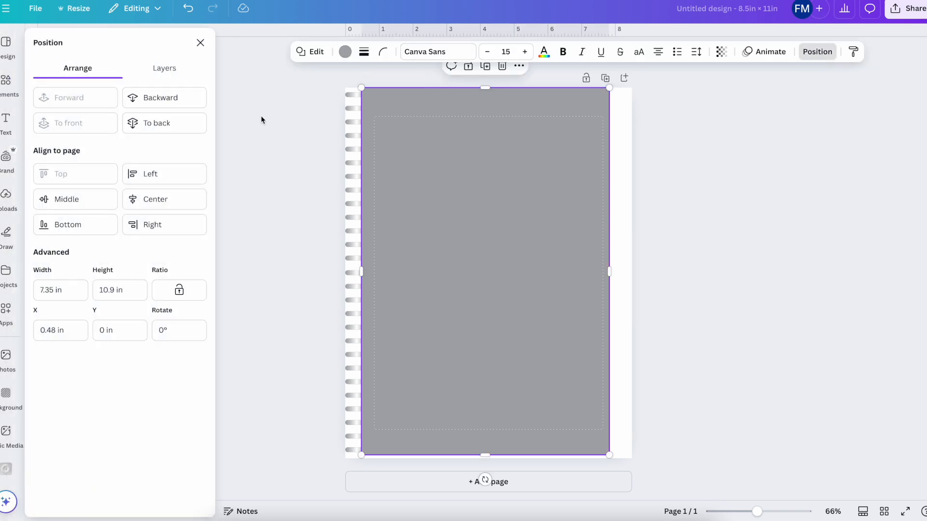
{"action": "left_click", "coordinate": [172, 125]}
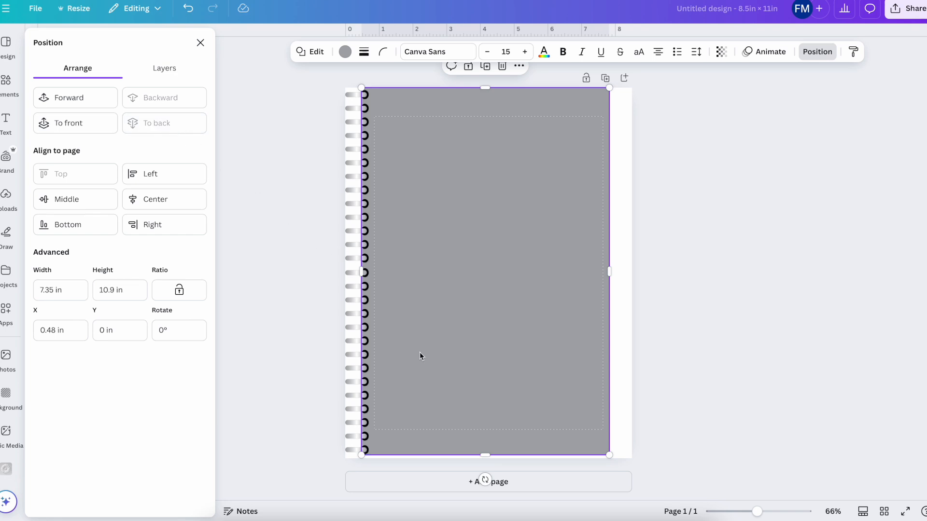
{"action": "left_click", "coordinate": [615, 298]}
{"action": "left_click", "coordinate": [759, 297]}
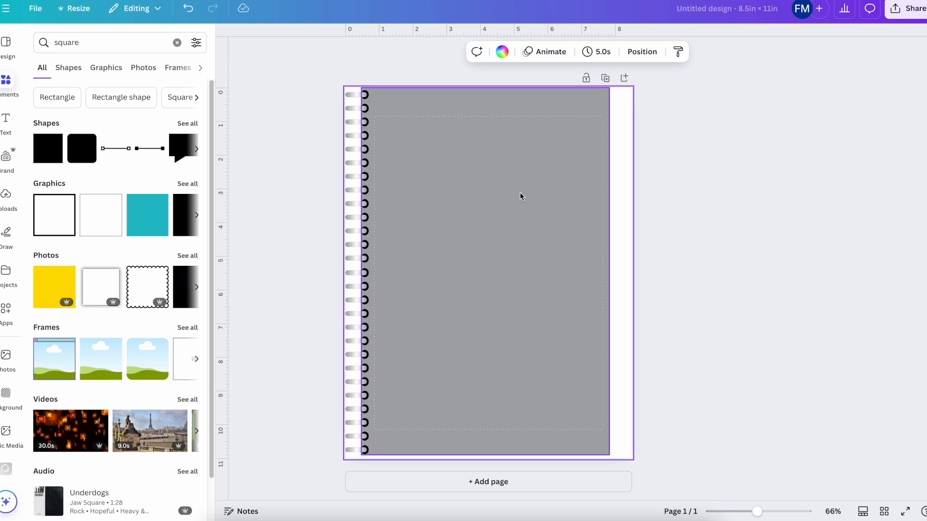
- Change the rectangle's fill colour from grey to bright cyan blue
{"action": "left_click", "coordinate": [549, 189]}
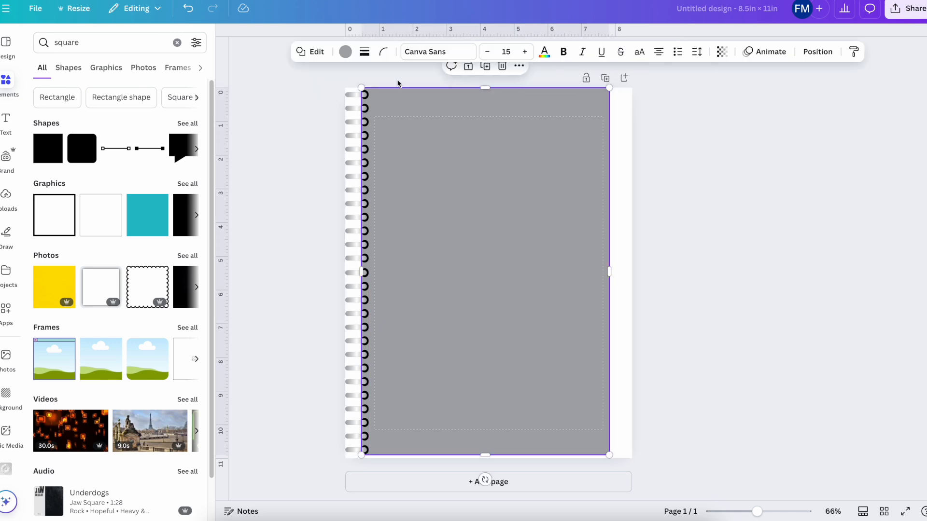
{"action": "left_click", "coordinate": [346, 53]}
{"action": "left_click", "coordinate": [75, 316]}
{"action": "key", "text": "Escape"}
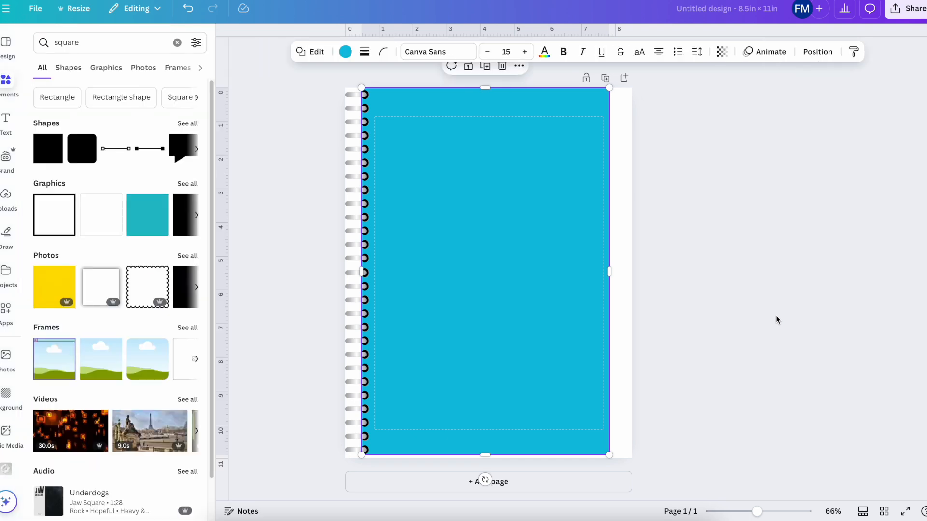
{"action": "left_click", "coordinate": [776, 320]}
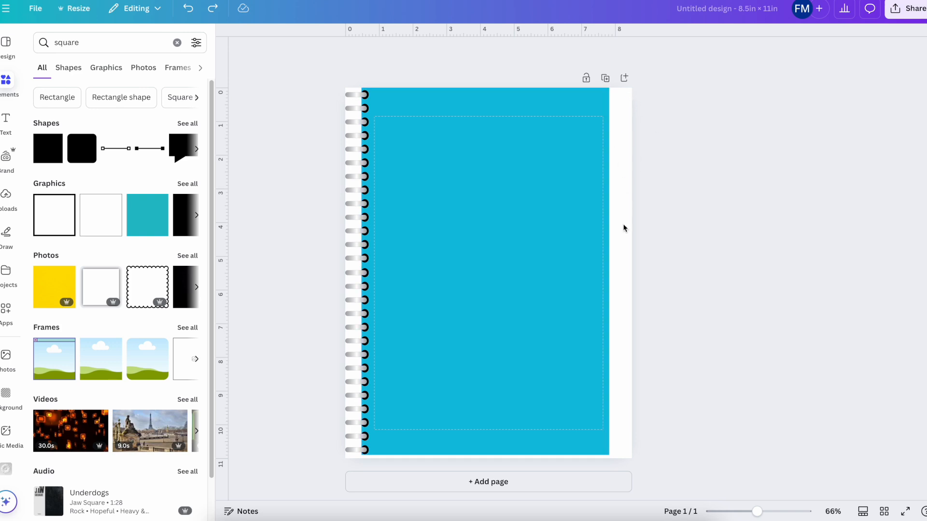
- Change the page's background colour to the light grey from the default solid colours
{"action": "left_click", "coordinate": [624, 178]}
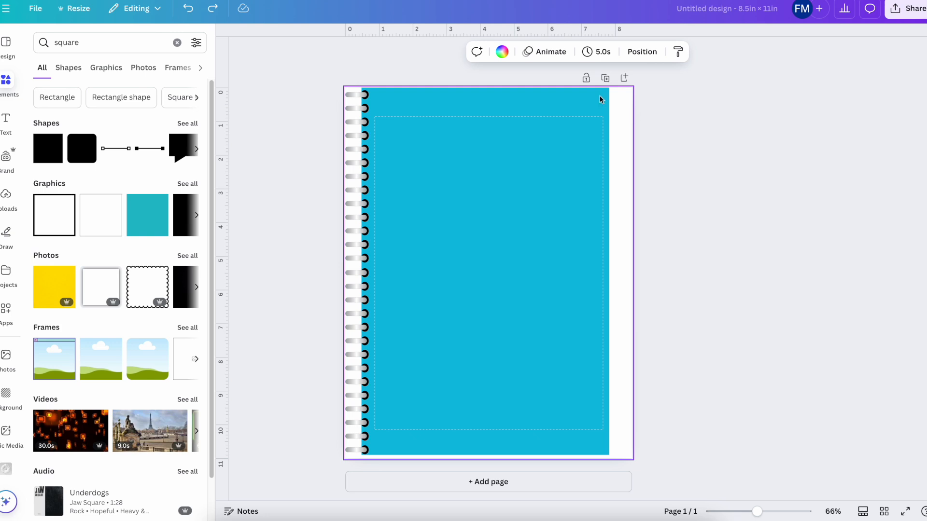
{"action": "left_click", "coordinate": [504, 55]}
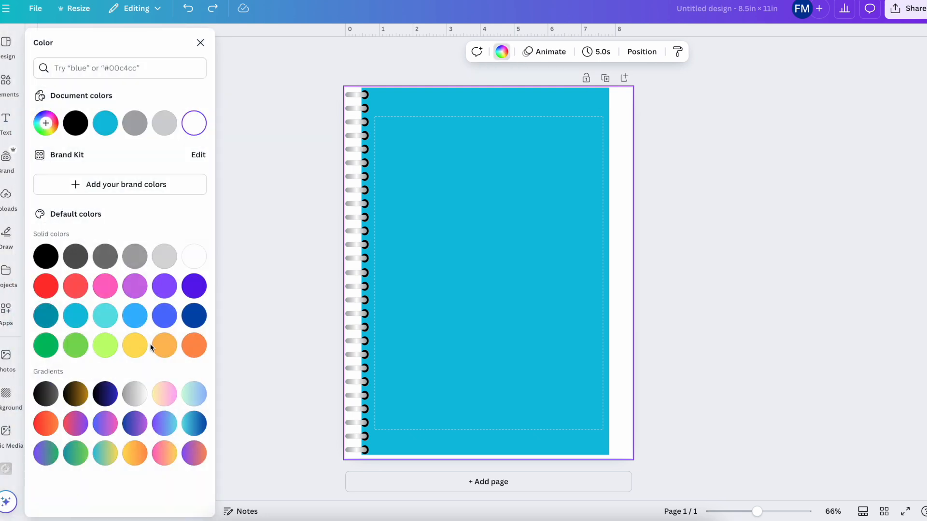
{"action": "left_click", "coordinate": [162, 263]}
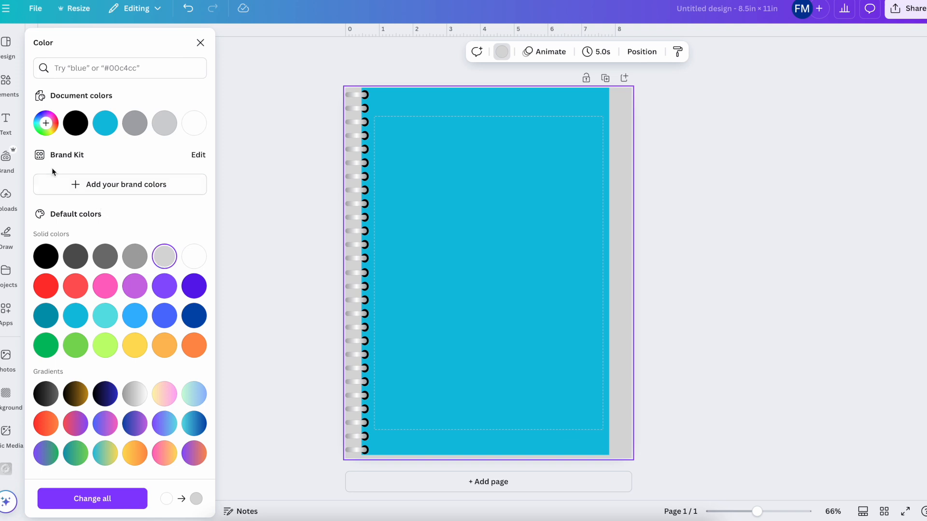
- Search the elements for "textured background" and show all of the graphics results
{"action": "left_click", "coordinate": [6, 81]}
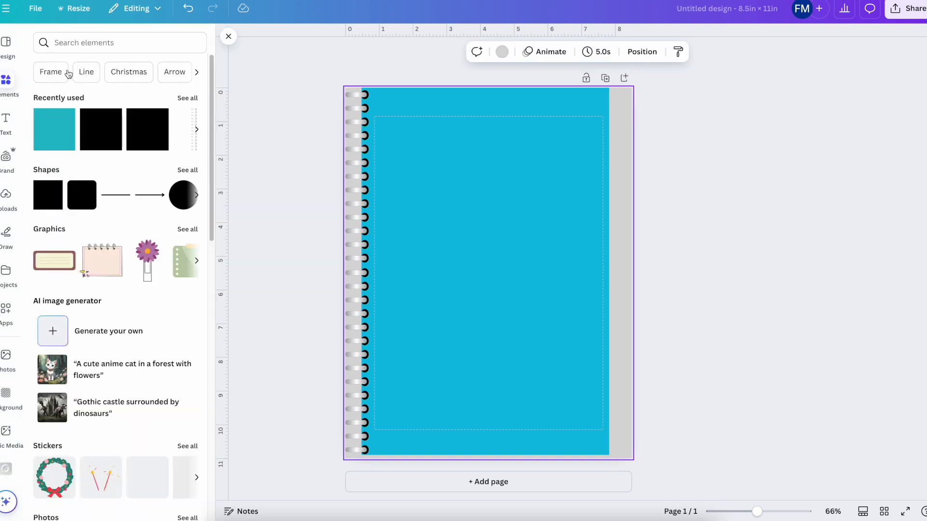
{"action": "left_click", "coordinate": [86, 44]}
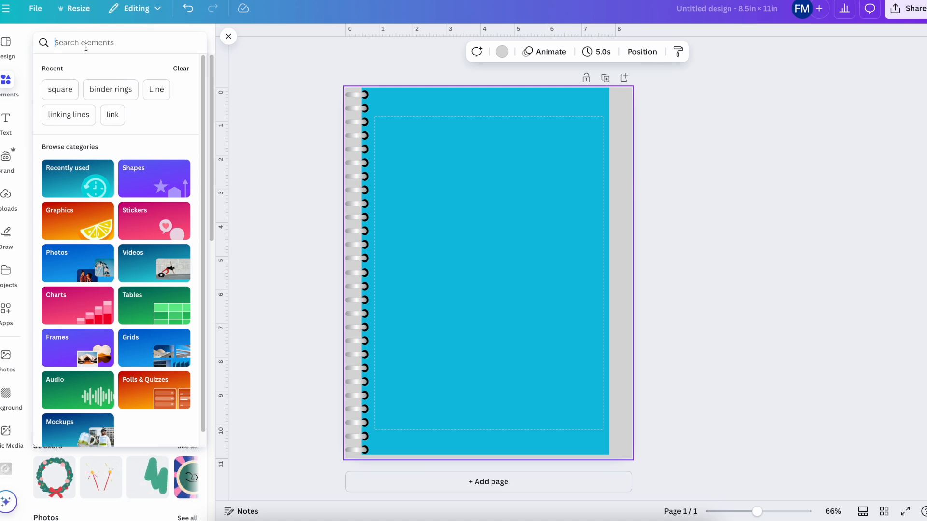
{"action": "type", "text": "back"}
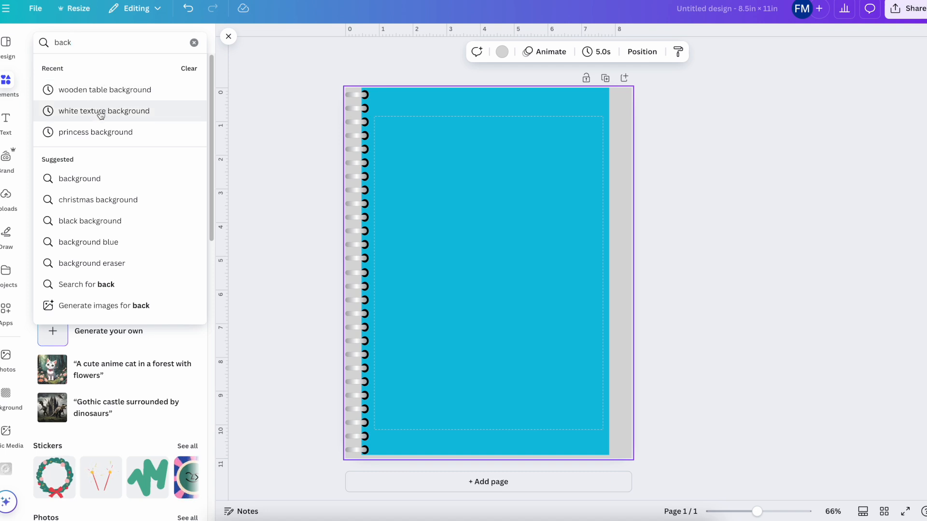
{"action": "key", "text": "BackSpace"}
{"action": "key", "text": "BackSpace"}
{"action": "key", "text": "BackSpace"}
{"action": "key", "text": "BackSpace"}
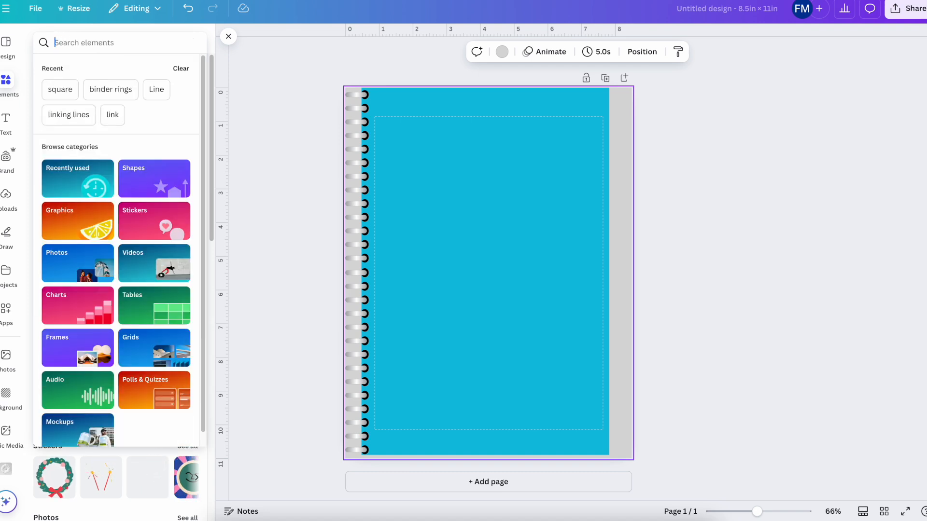
{"action": "type", "text": "textured"}
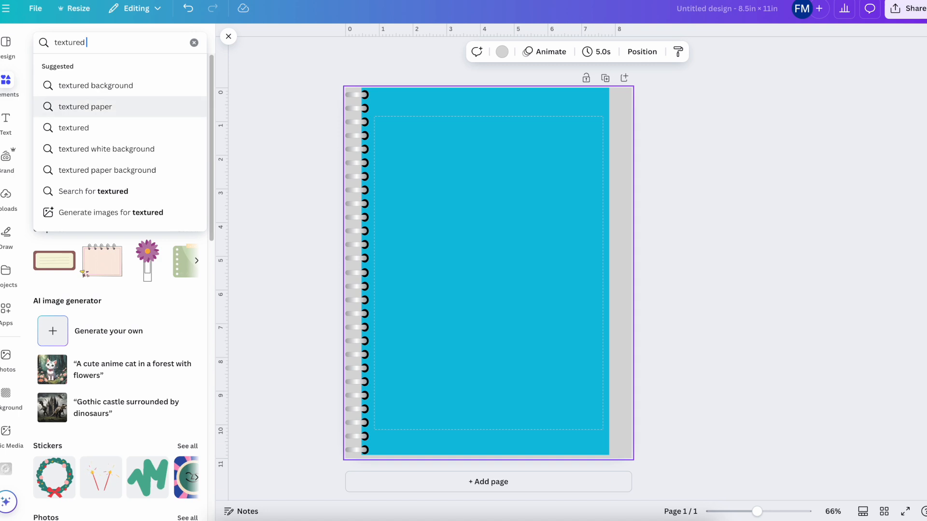
{"action": "left_click", "coordinate": [114, 85]}
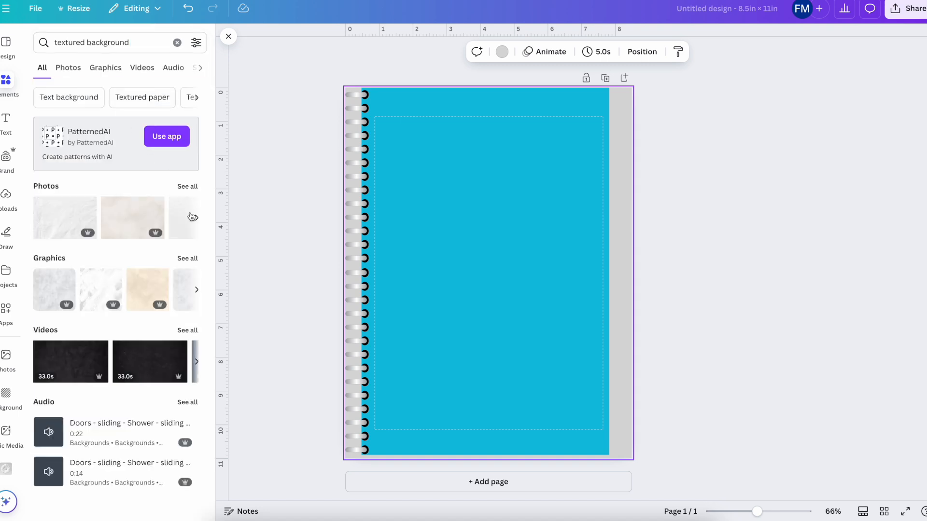
{"action": "left_click", "coordinate": [180, 260]}
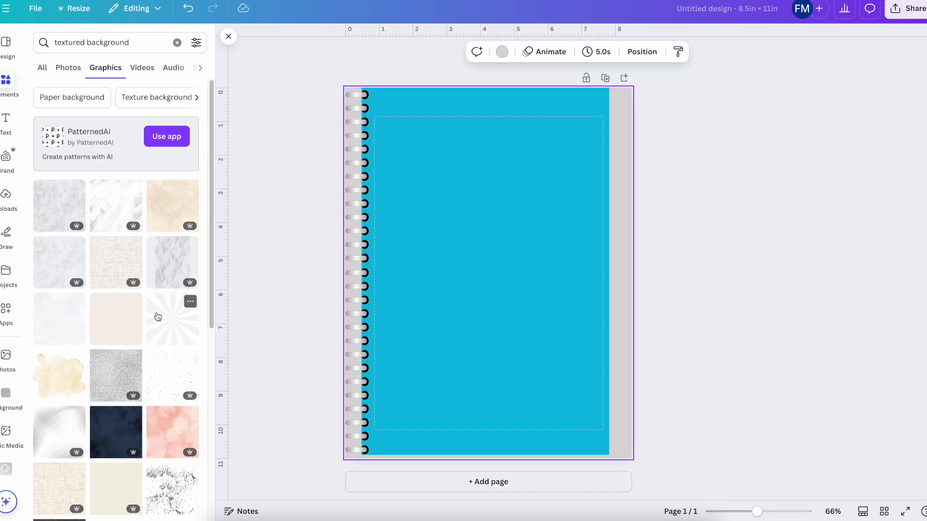
- Add the white brick-wall pattern graphic and enlarge it to 11 × 11 in so it covers the whole page
{"action": "scroll", "coordinate": [158, 317], "scroll_direction": "down", "scroll_amount": 2}
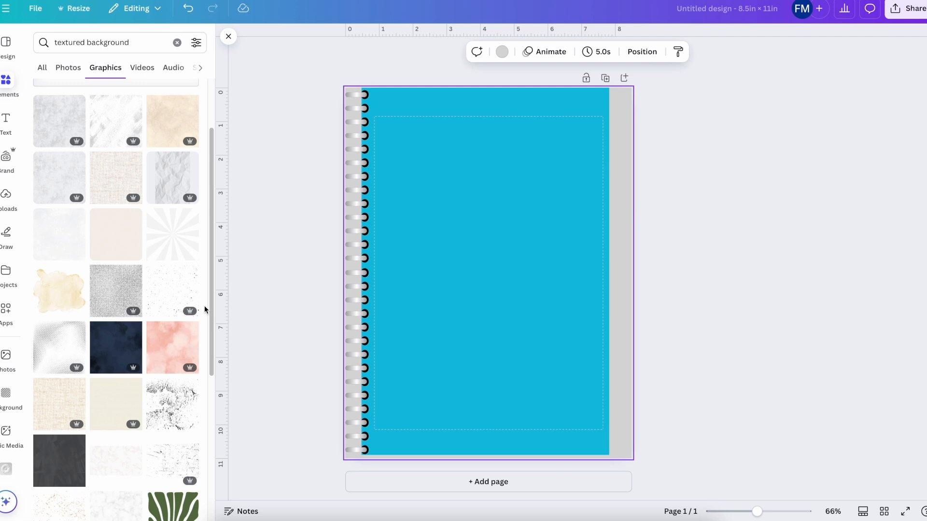
{"action": "scroll", "coordinate": [204, 306], "scroll_direction": "down", "scroll_amount": 6}
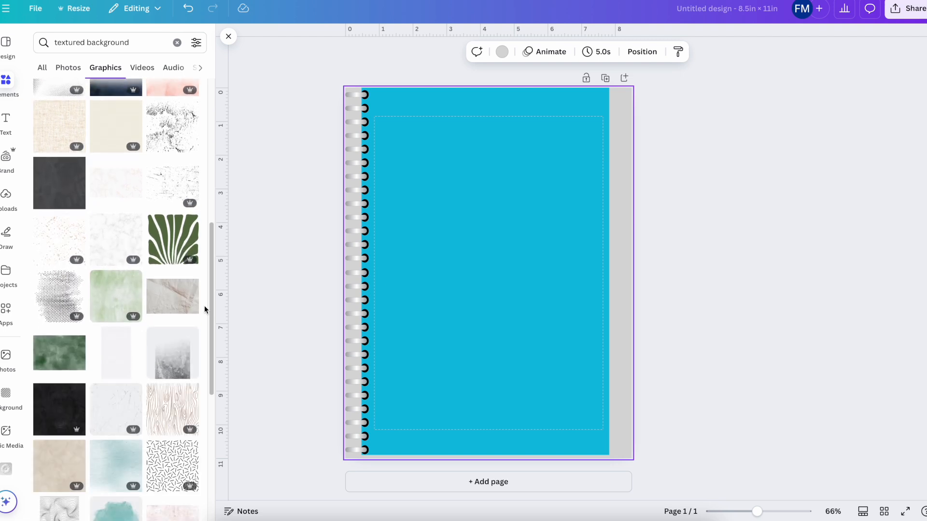
{"action": "scroll", "coordinate": [204, 309], "scroll_direction": "down", "scroll_amount": 5}
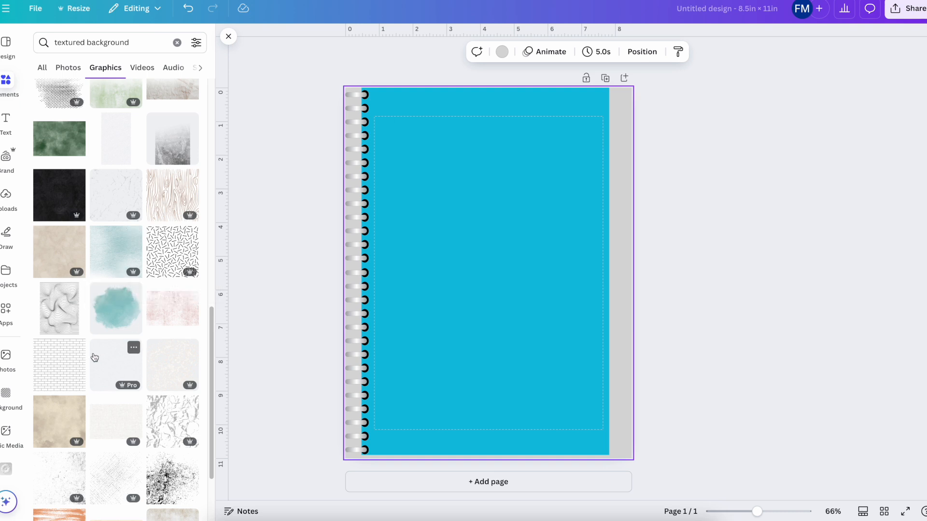
{"action": "left_click", "coordinate": [69, 388]}
{"action": "left_click_drag", "start_coordinate": [584, 255], "coordinate": [557, 187]}
{"action": "left_click_drag", "start_coordinate": [575, 317], "coordinate": [710, 495]}
{"action": "left_click_drag", "start_coordinate": [655, 348], "coordinate": [603, 299]}
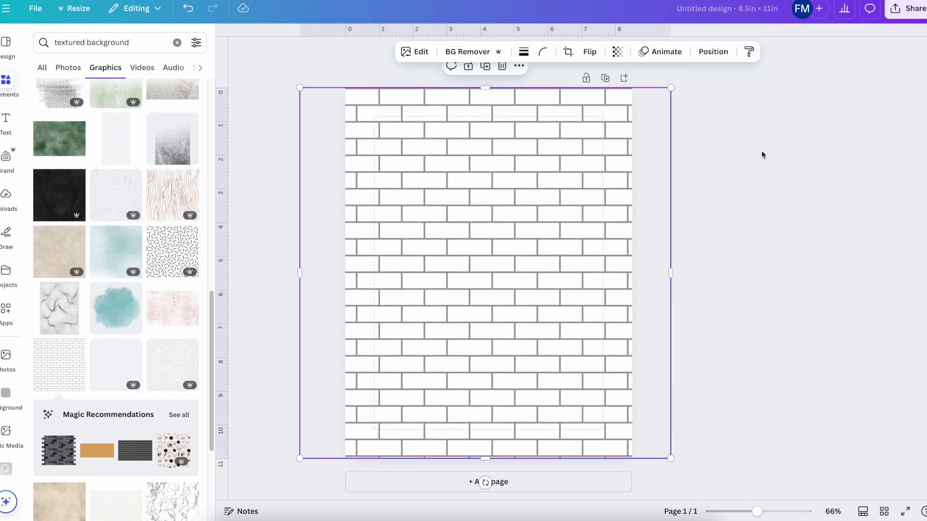
- Send the brick-wall pattern to the back, behind the cyan rectangle and the binder rings
{"action": "left_click", "coordinate": [702, 54]}
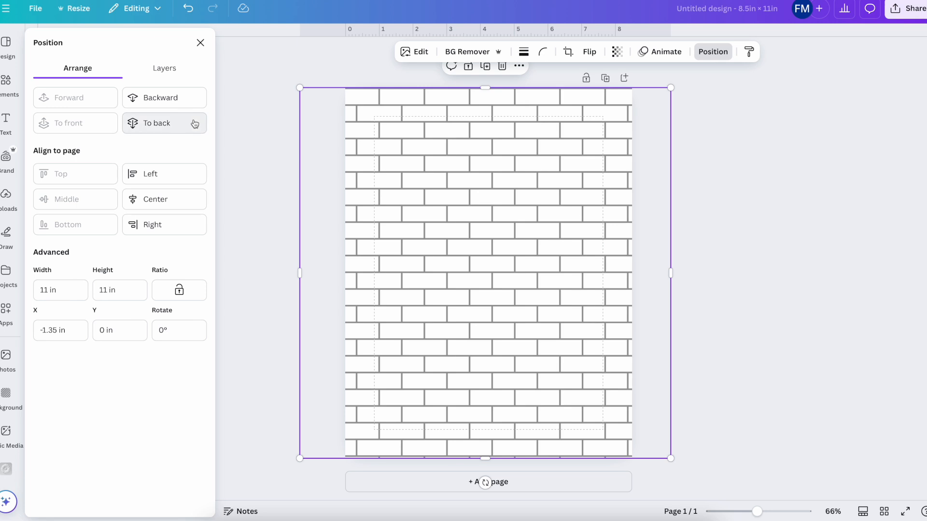
{"action": "left_click", "coordinate": [181, 123]}
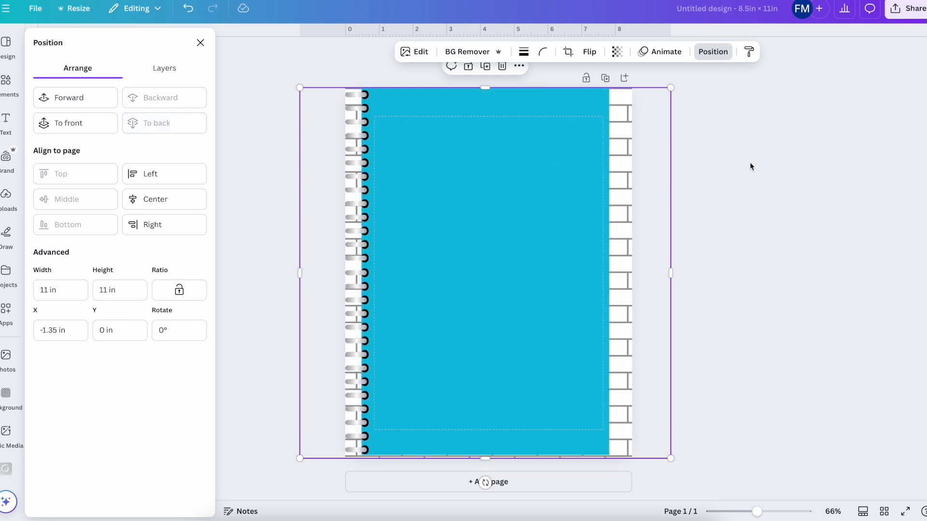
{"action": "key", "text": "Escape"}
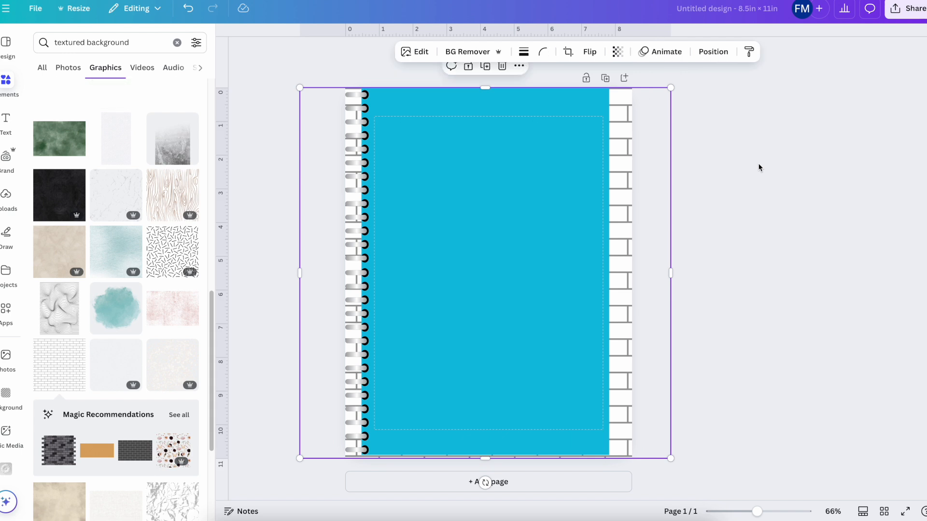
{"action": "left_click", "coordinate": [722, 146]}
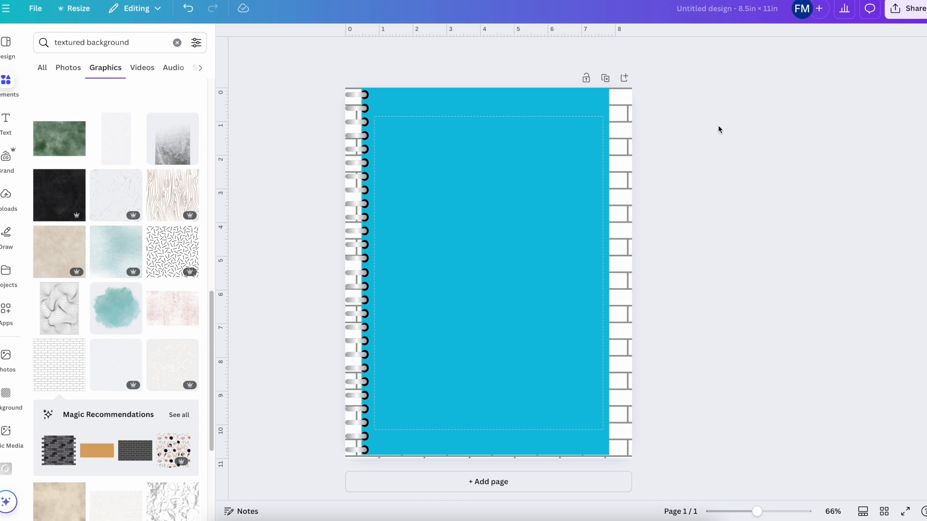
- Duplicate the finished page twice to make three identical planner pages
{"action": "left_click", "coordinate": [609, 83]}
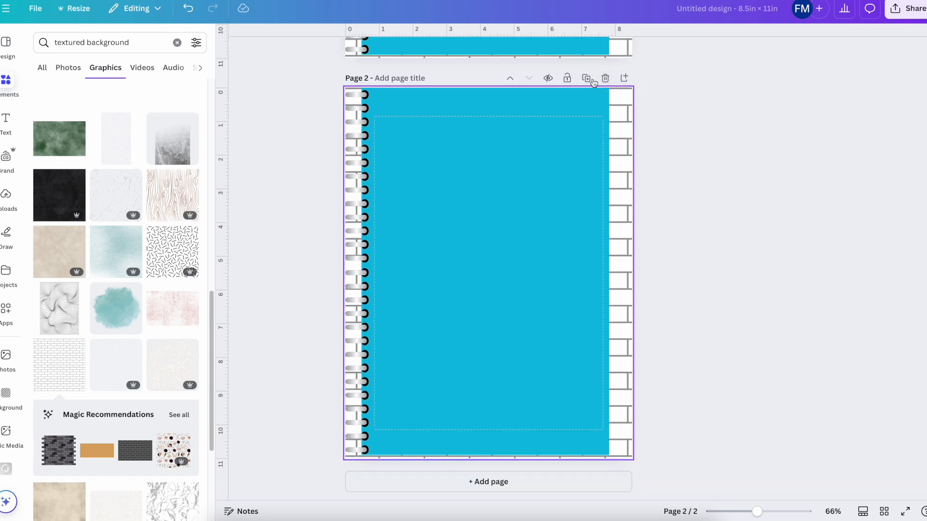
{"action": "left_click", "coordinate": [587, 79]}
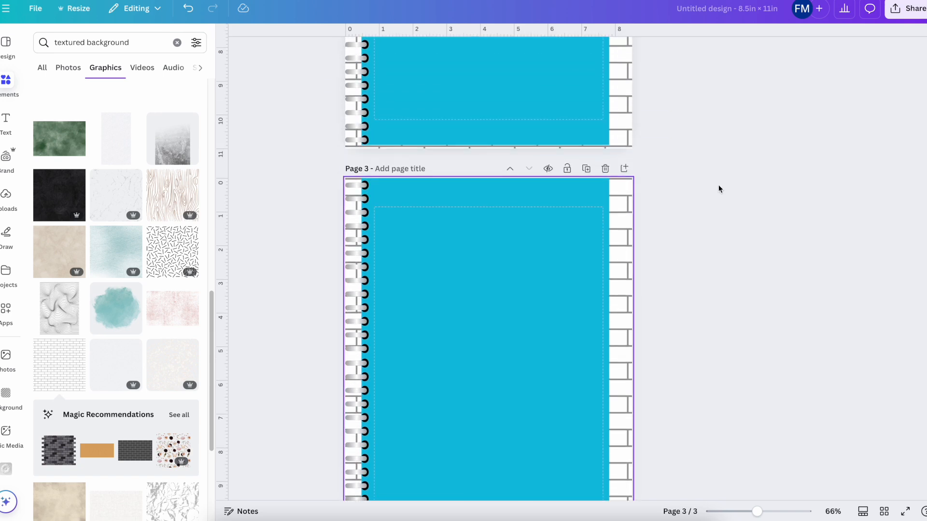
- Add a text box on page 1 and replace its placeholder text with "Financial"
{"action": "scroll", "coordinate": [718, 189], "scroll_direction": "up", "scroll_amount": 5}
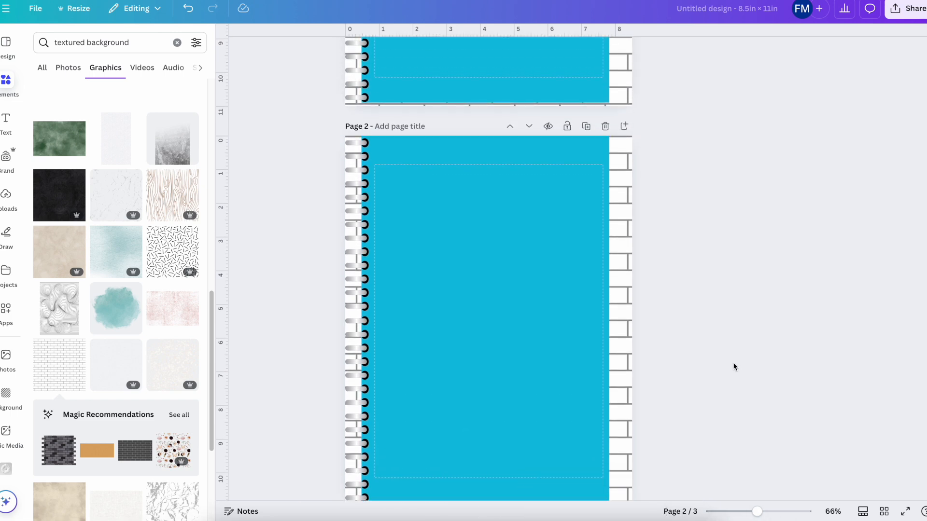
{"action": "scroll", "coordinate": [732, 366], "scroll_direction": "up", "scroll_amount": 2}
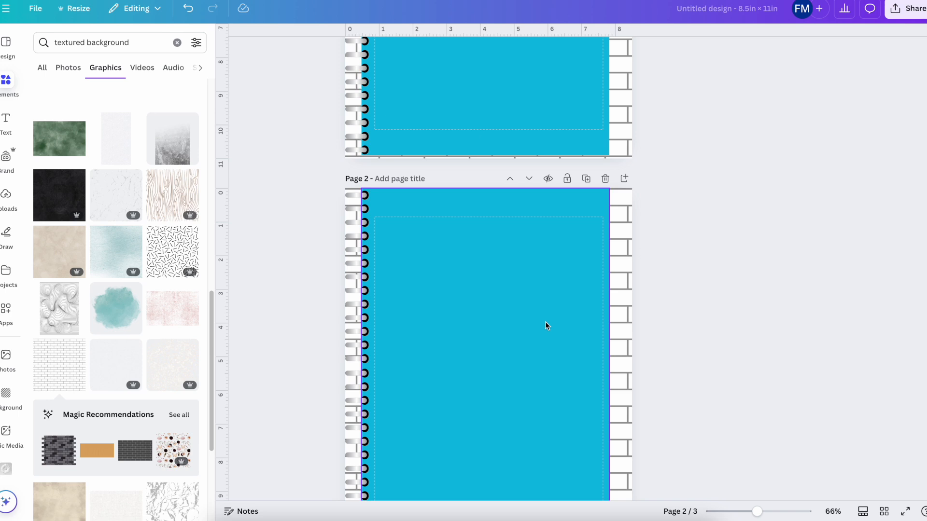
{"action": "scroll", "coordinate": [546, 322], "scroll_direction": "up", "scroll_amount": 10}
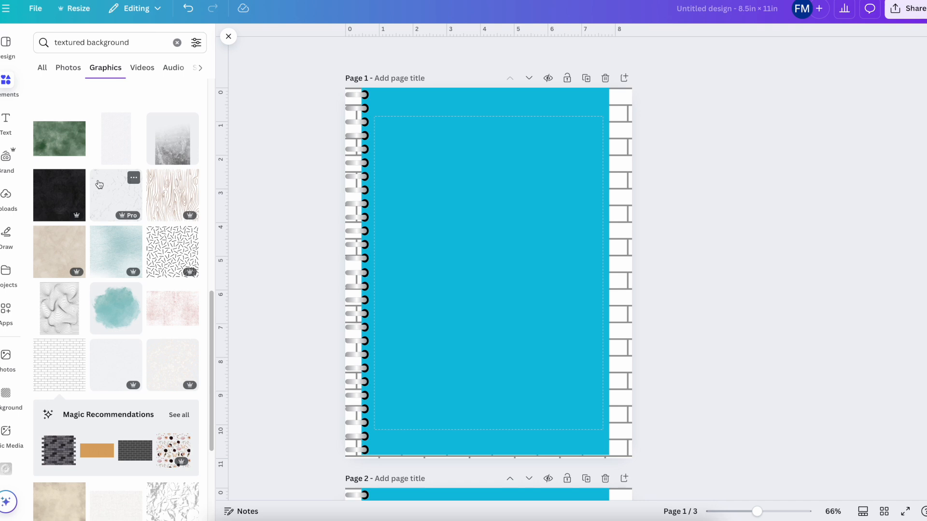
{"action": "left_click", "coordinate": [7, 128]}
{"action": "left_click", "coordinate": [112, 72]}
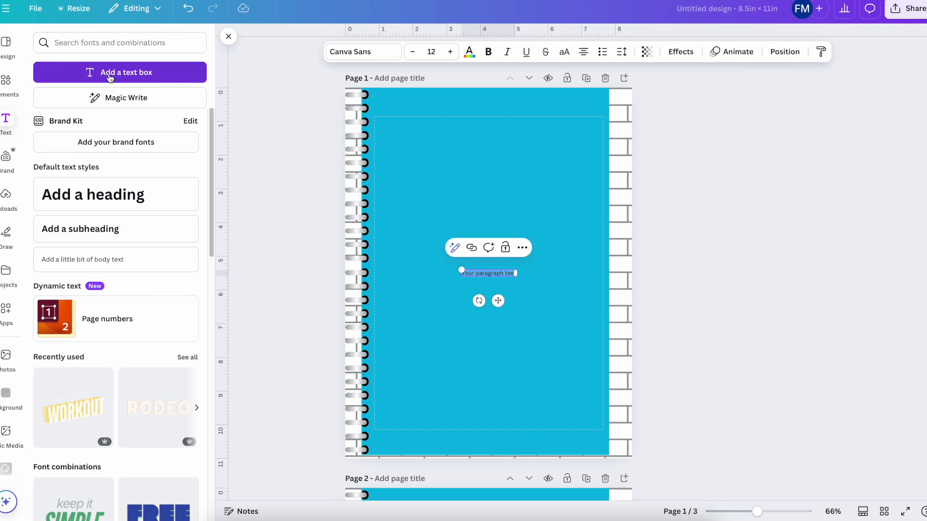
{"action": "key", "text": "BackSpace"}
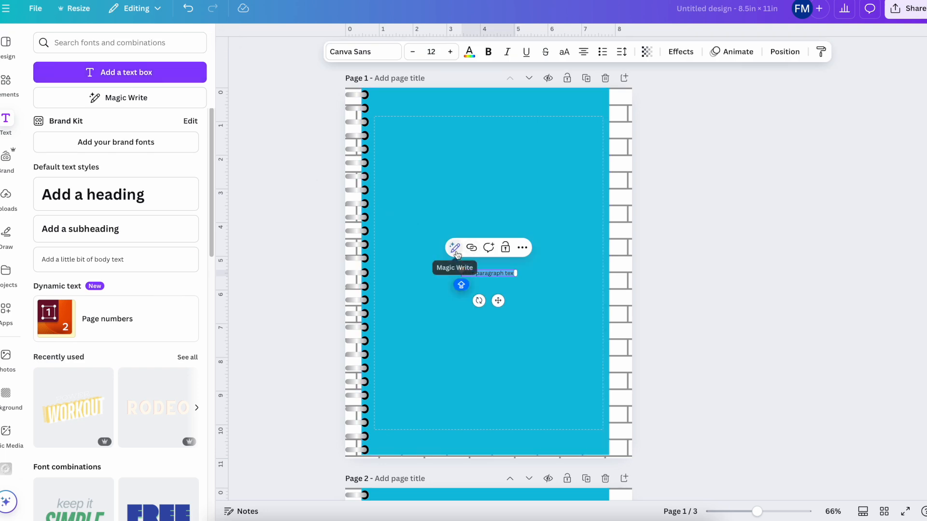
{"action": "type", "text": "Financ"}
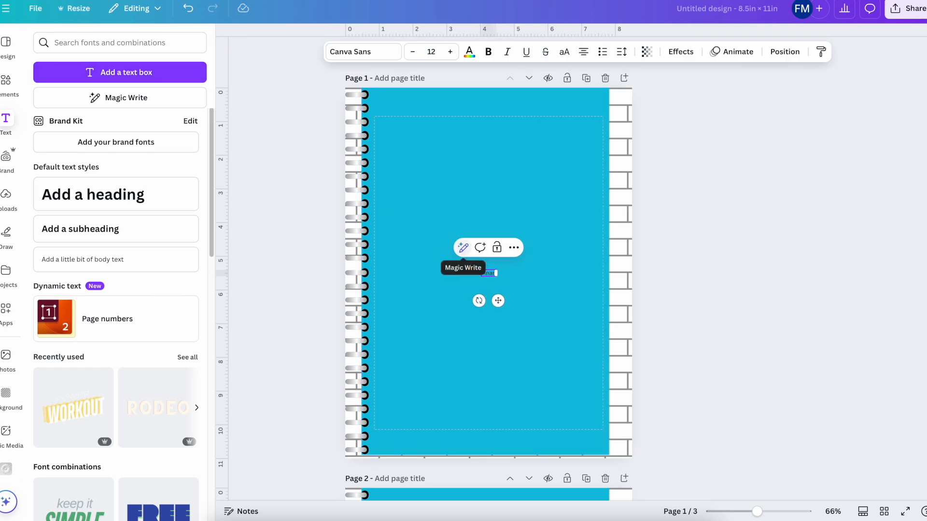
{"action": "type", "text": "ial F"}
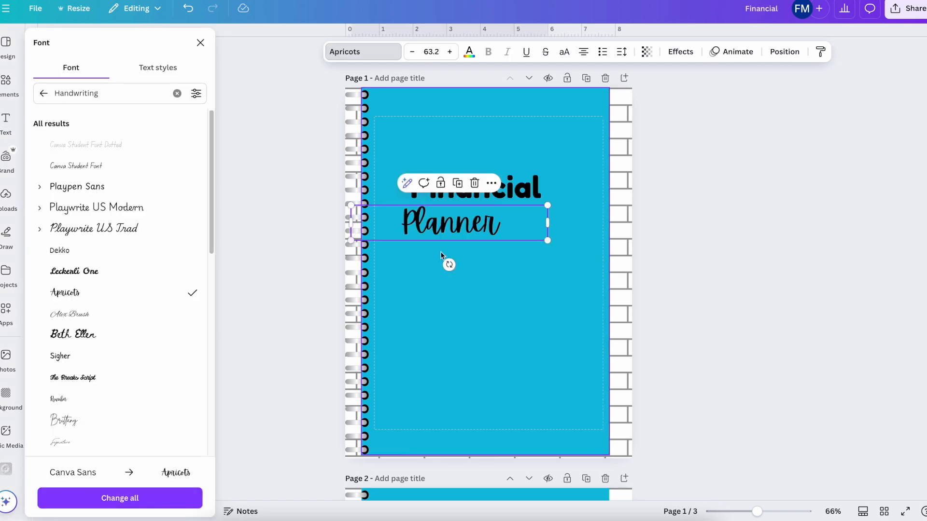
- Centre the "Planner" text under "Financial" and enlarge "Financial" so it is the wider title line
{"action": "left_click_drag", "start_coordinate": [502, 234], "coordinate": [502, 229]}
{"action": "left_click", "coordinate": [504, 195]}
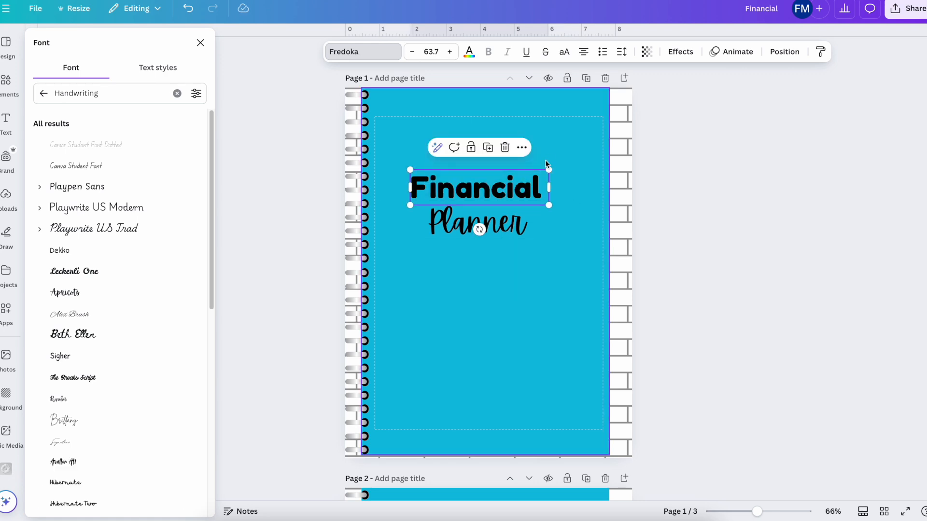
{"action": "left_click", "coordinate": [708, 229]}
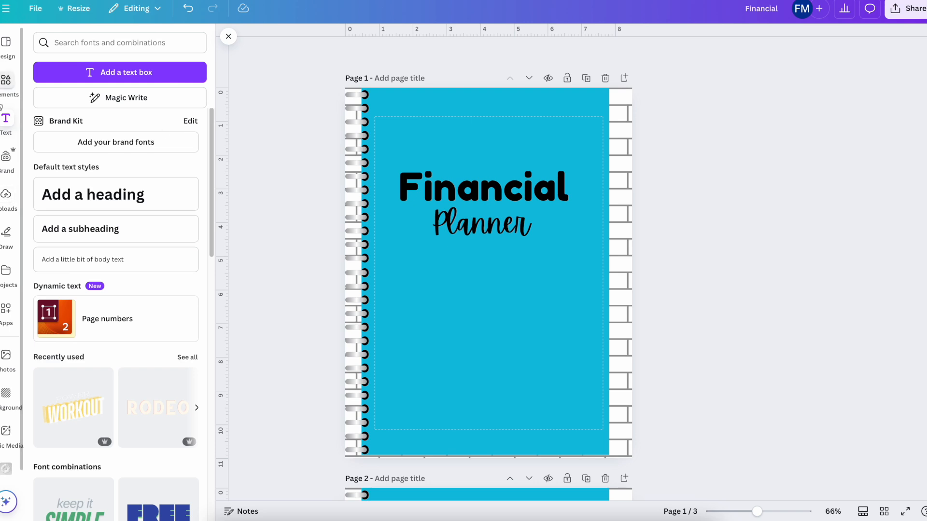
- Replace the element search term with "hearts" to find heart graphics for decorating the cover
{"action": "left_click", "coordinate": [7, 81]}
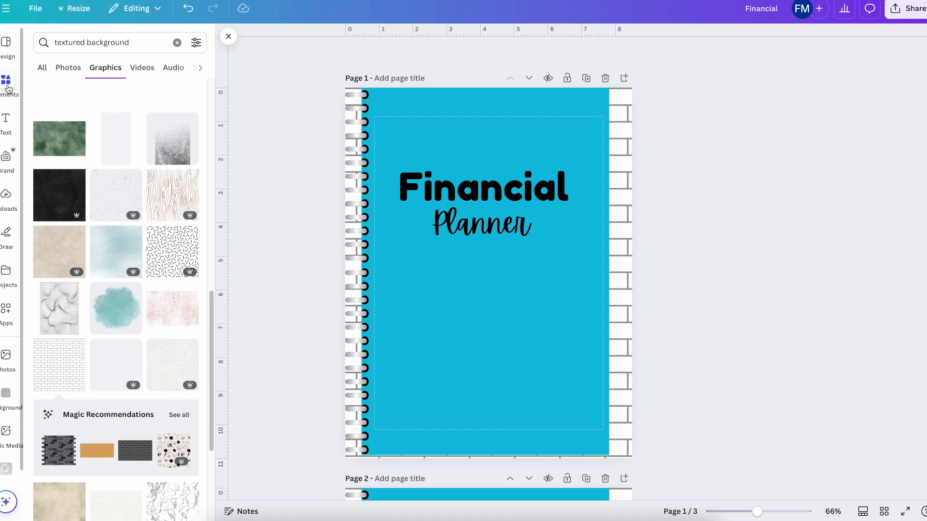
{"action": "left_click", "coordinate": [139, 37]}
{"action": "left_click_drag", "start_coordinate": [139, 37], "coordinate": [40, 42]}
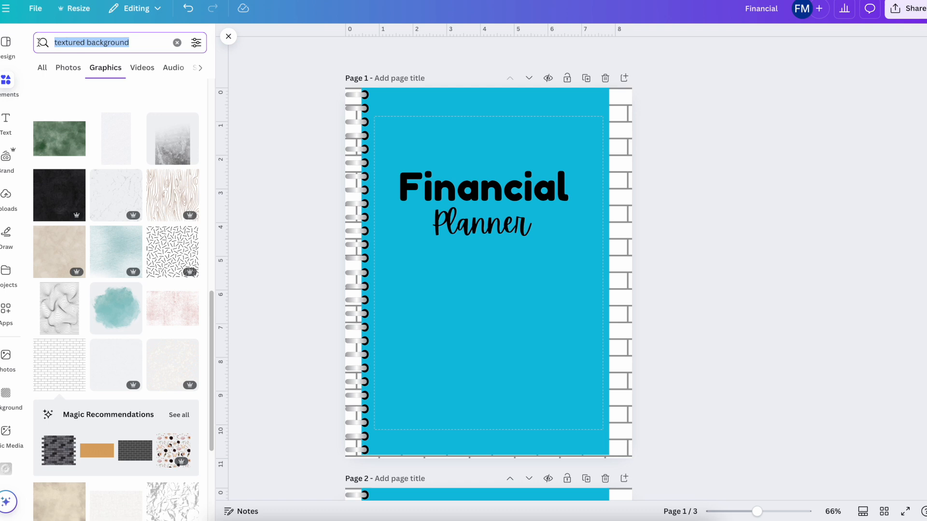
{"action": "type", "text": "heart"}
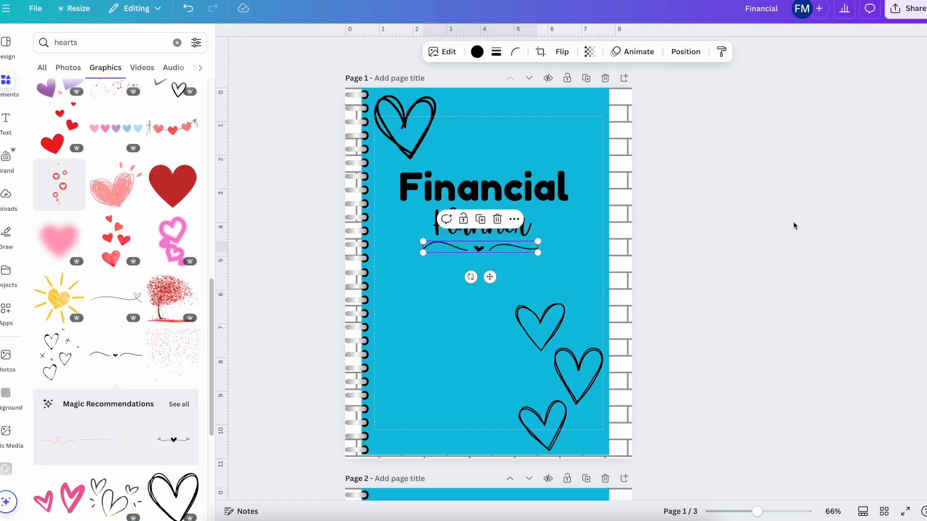
{"action": "left_click", "coordinate": [793, 221]}
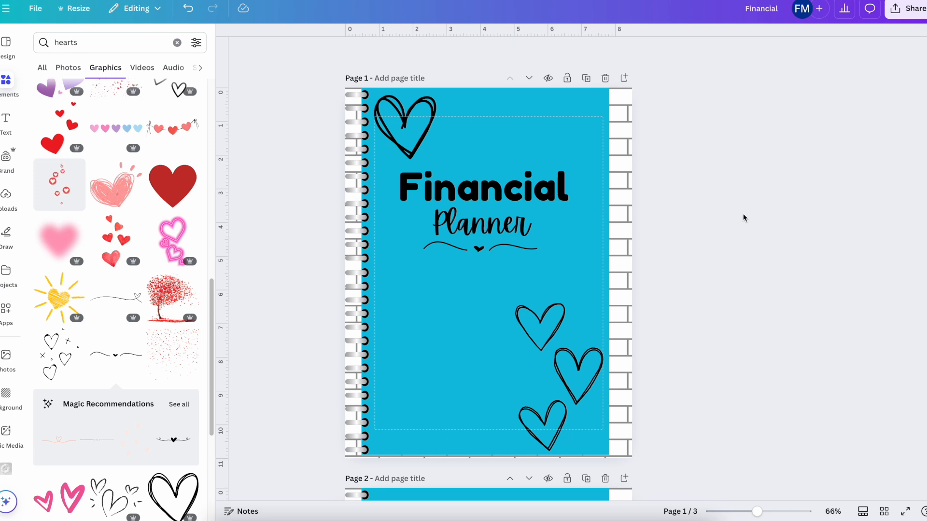
- Recolour the blue page shape on page 2 to off-white
{"action": "scroll", "coordinate": [738, 193], "scroll_direction": "down", "scroll_amount": 8}
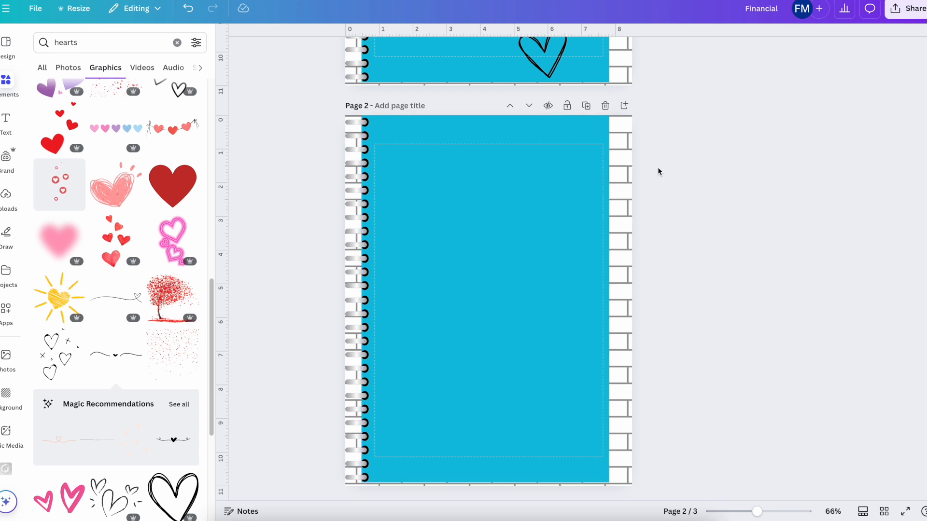
{"action": "left_click", "coordinate": [569, 196]}
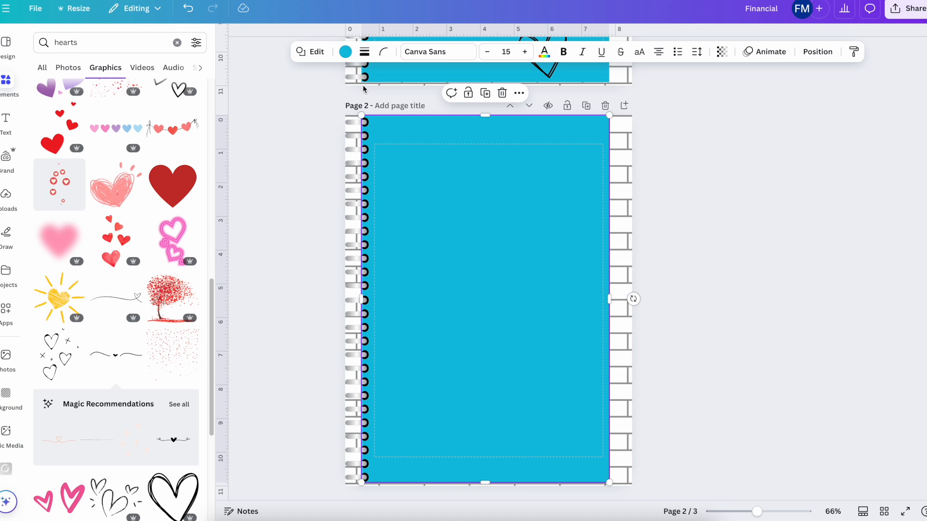
{"action": "left_click", "coordinate": [346, 54]}
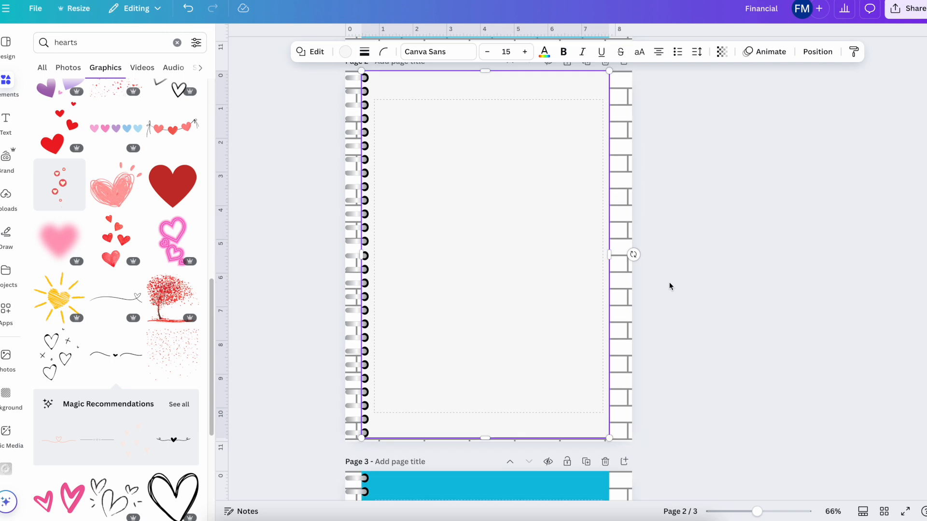
- Delete the blue page 3 and duplicate the off-white page 2 to replace it
{"action": "scroll", "coordinate": [670, 284], "scroll_direction": "down", "scroll_amount": 8}
{"action": "scroll", "coordinate": [670, 287], "scroll_direction": "up", "scroll_amount": 2}
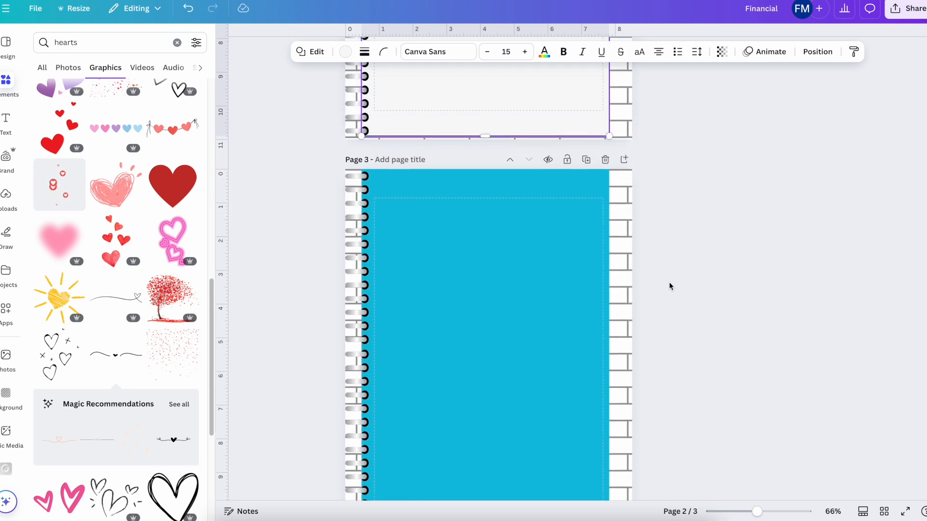
{"action": "left_click", "coordinate": [605, 162]}
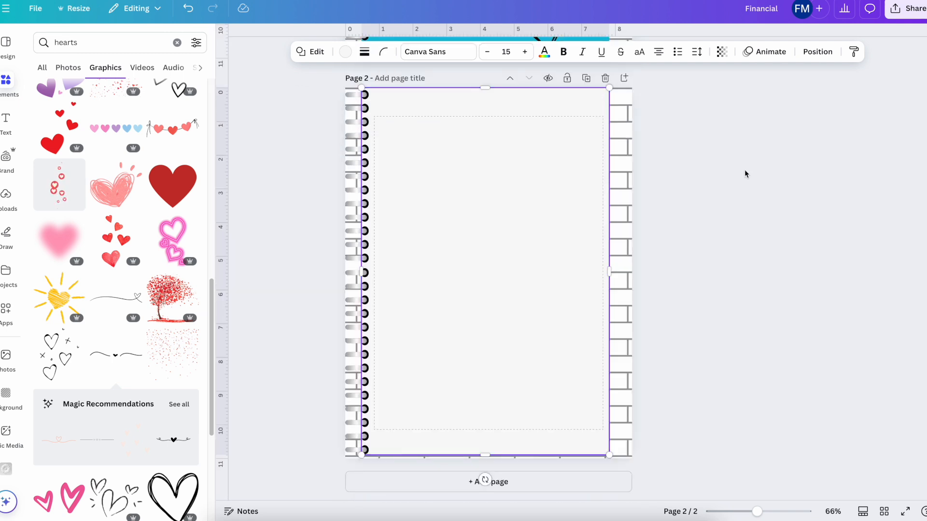
{"action": "scroll", "coordinate": [744, 169], "scroll_direction": "up", "scroll_amount": 5}
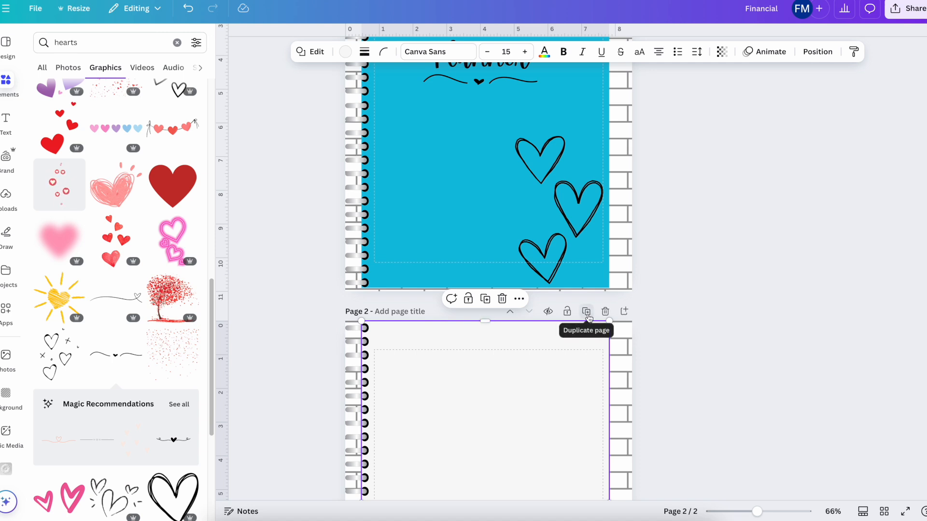
{"action": "left_click", "coordinate": [587, 311]}
{"action": "scroll", "coordinate": [815, 239], "scroll_direction": "up", "scroll_amount": 4}
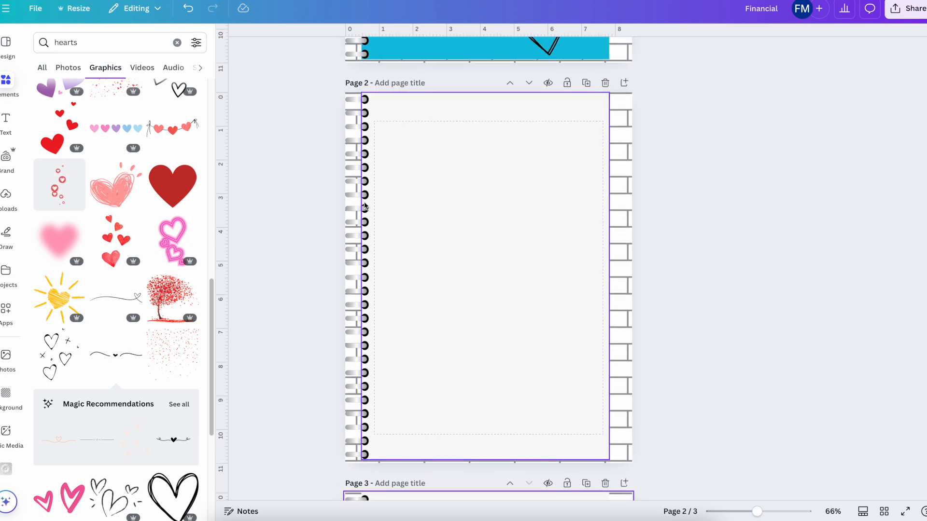
- Search the design templates for "Budget planner" and browse the results for a suitable monthly budget layout
{"action": "left_click", "coordinate": [7, 53]}
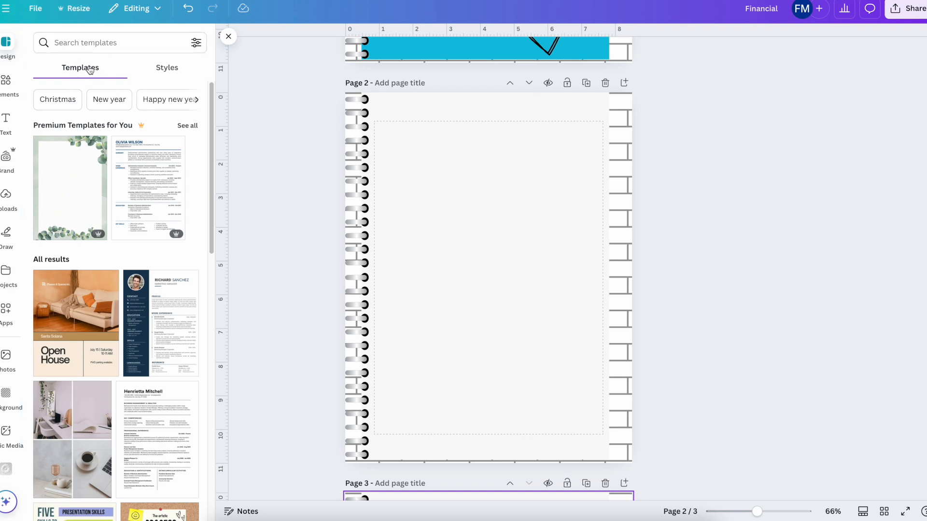
{"action": "left_click", "coordinate": [95, 43]}
{"action": "type", "text": "mon"}
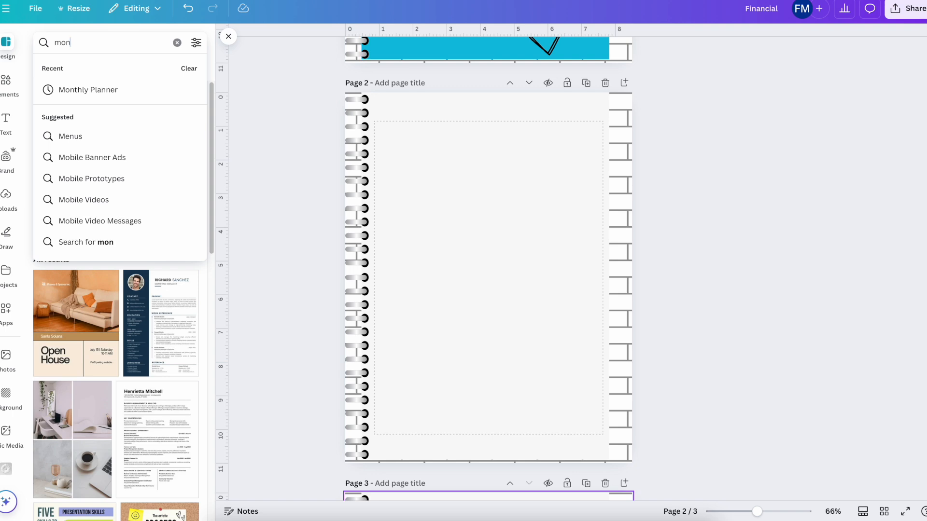
{"action": "type", "text": "thly budget"}
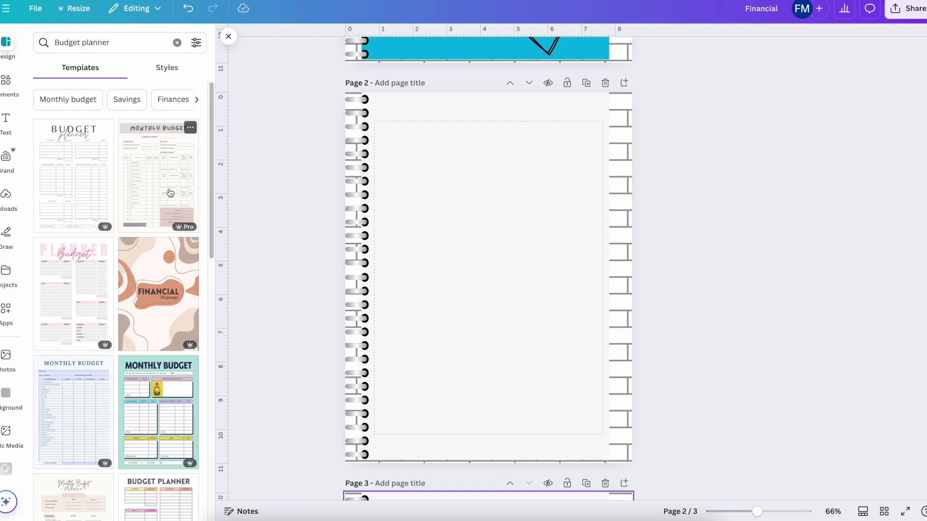
{"action": "scroll", "coordinate": [170, 193], "scroll_direction": "down", "scroll_amount": 1}
{"action": "scroll", "coordinate": [170, 192], "scroll_direction": "down", "scroll_amount": 6}
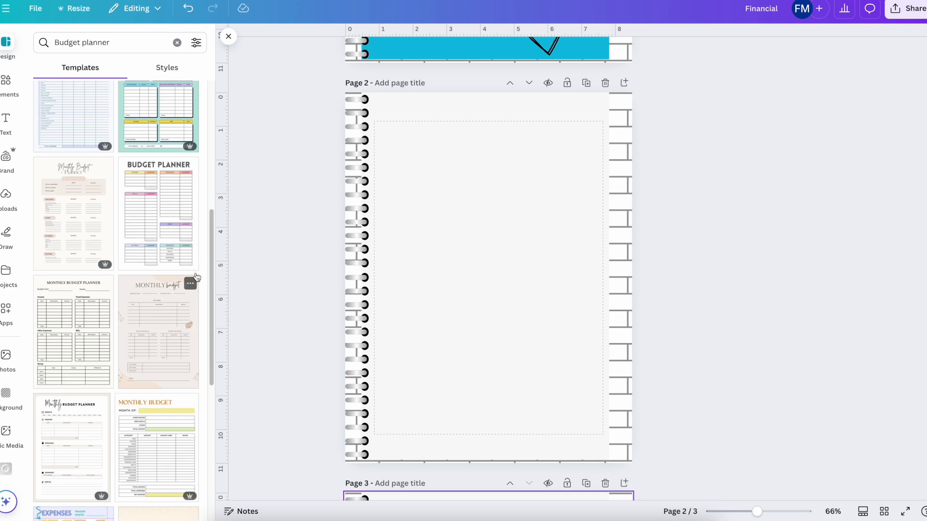
{"action": "scroll", "coordinate": [167, 228], "scroll_direction": "down", "scroll_amount": 1}
{"action": "scroll", "coordinate": [168, 227], "scroll_direction": "down", "scroll_amount": 2}
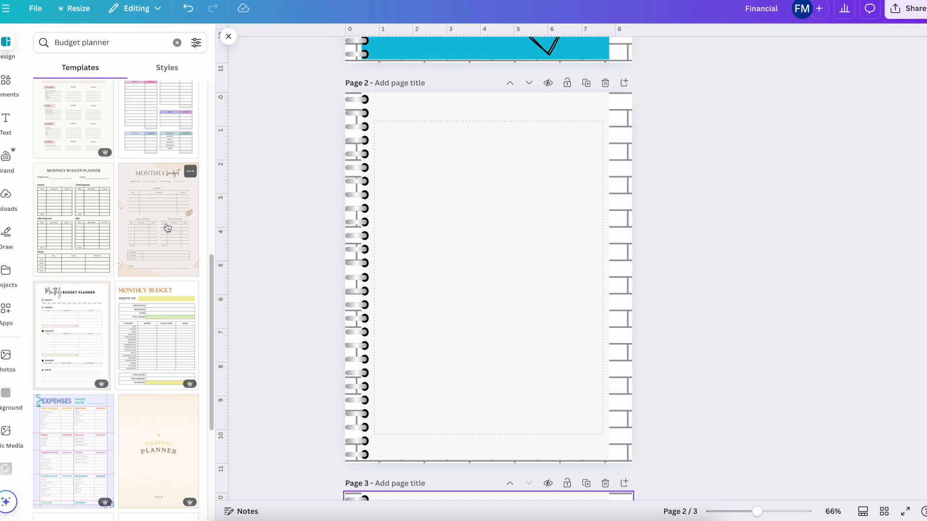
{"action": "scroll", "coordinate": [167, 228], "scroll_direction": "down", "scroll_amount": 2}
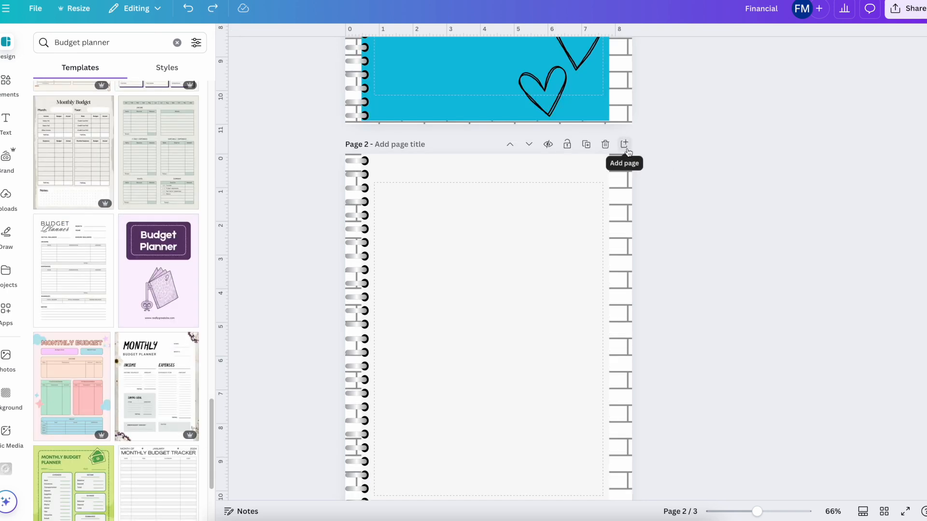
- Add a blank page after page 2 and apply the White Grey Minimalist Monthly Budget Planner template to it
{"action": "left_click", "coordinate": [628, 152]}
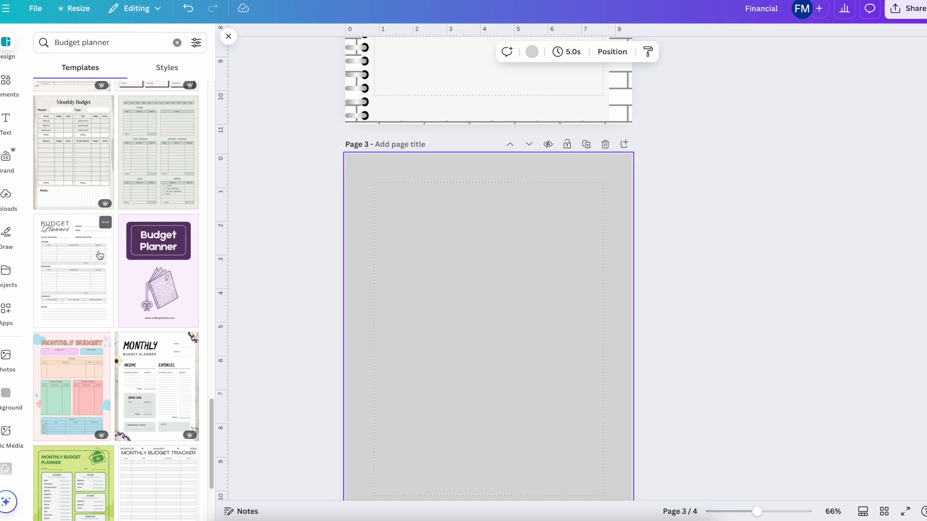
{"action": "left_click", "coordinate": [84, 264]}
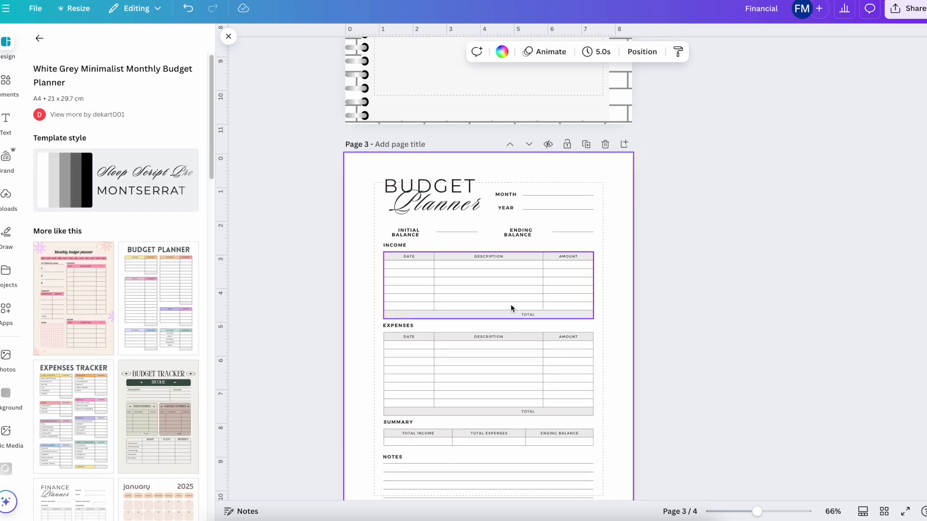
{"action": "left_click", "coordinate": [758, 211]}
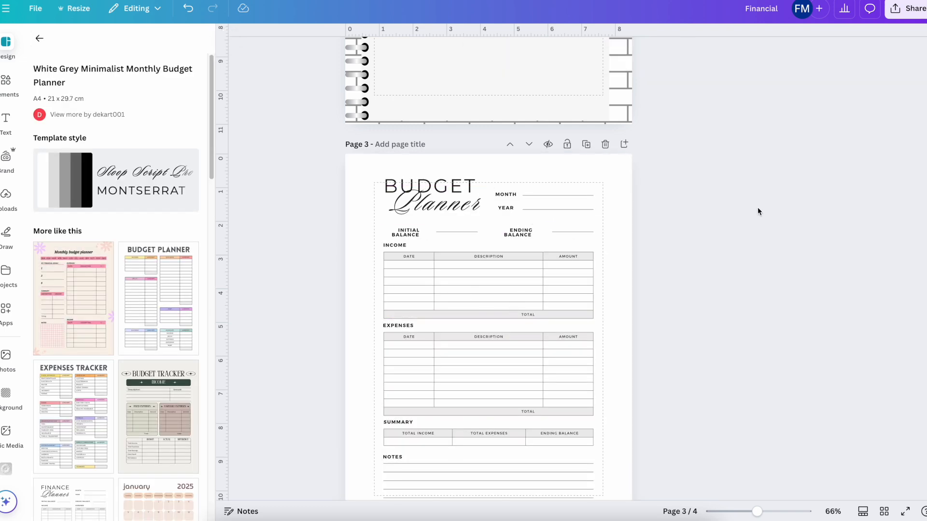
- Copy all the budget template elements from page 3 and paste them onto the ringed page 2
{"action": "left_click_drag", "start_coordinate": [364, 179], "coordinate": [716, 433]}
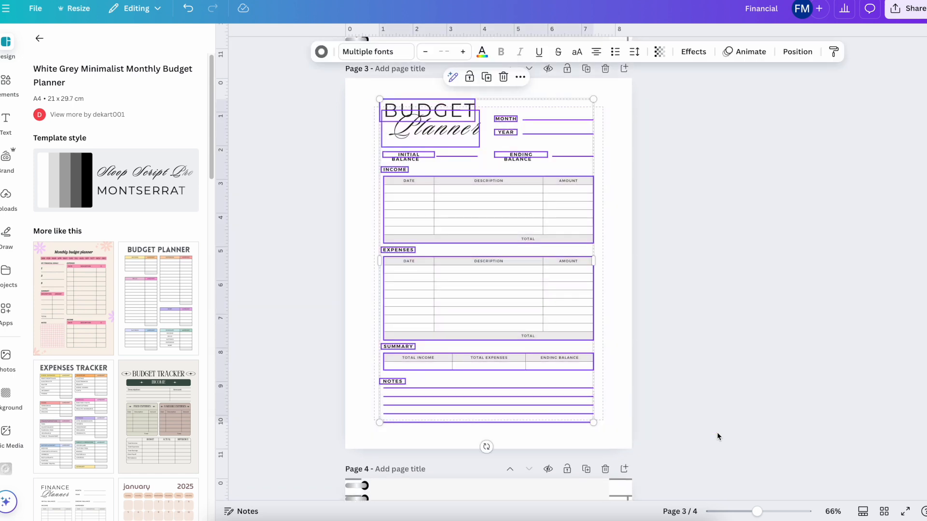
{"action": "right_click", "coordinate": [492, 219]}
{"action": "left_click", "coordinate": [525, 233]}
{"action": "scroll", "coordinate": [525, 231], "scroll_direction": "up", "scroll_amount": 10}
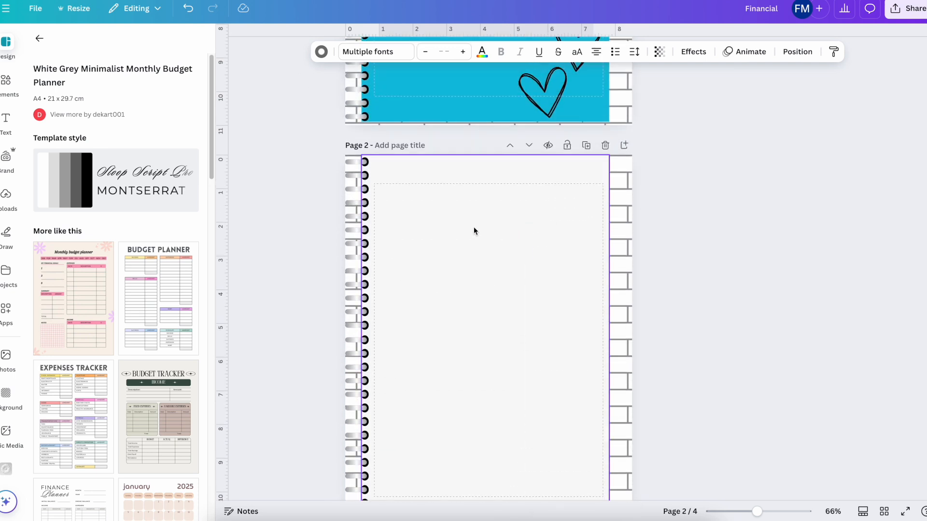
{"action": "right_click", "coordinate": [473, 227]}
{"action": "left_click", "coordinate": [514, 284]}
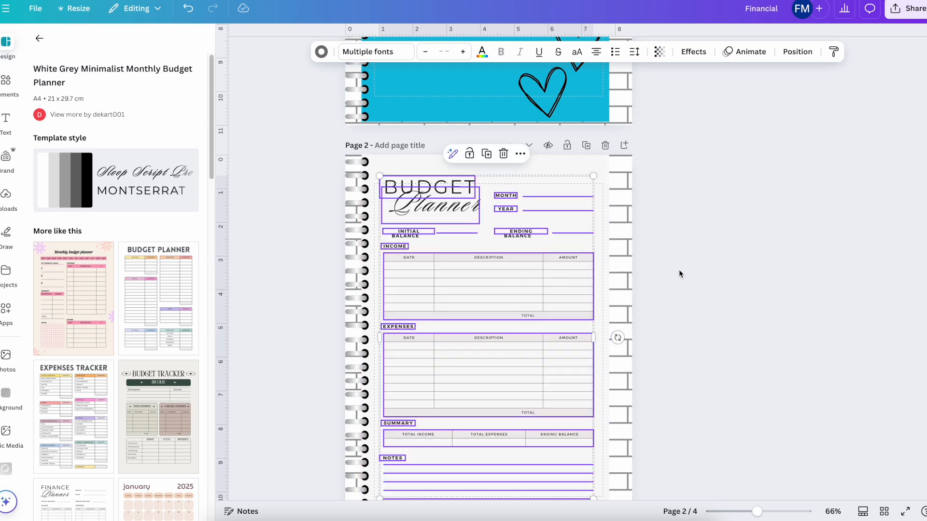
- Enlarge the pasted budget layout on page 2 to about 6.6 × 10 in so it fills the off-white sheet
{"action": "scroll", "coordinate": [678, 273], "scroll_direction": "down", "scroll_amount": 2}
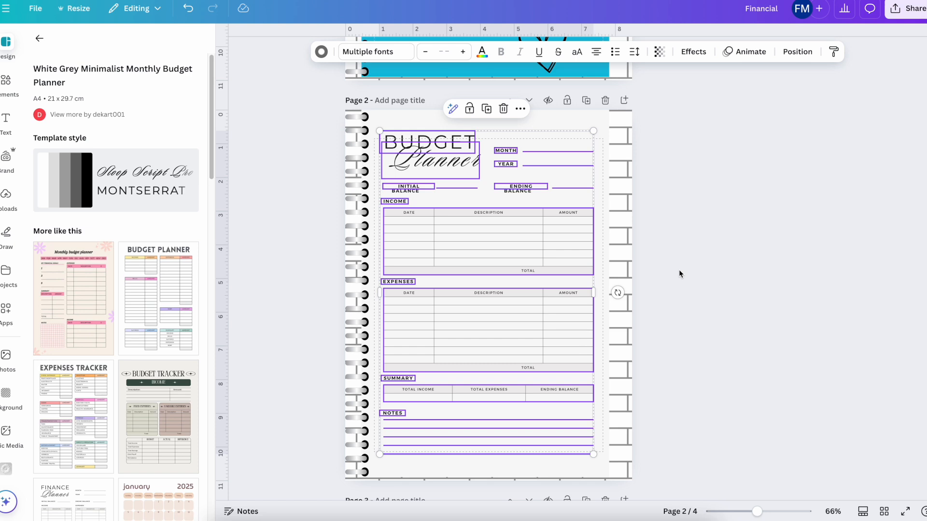
{"action": "left_click_drag", "start_coordinate": [593, 454], "coordinate": [602, 468]}
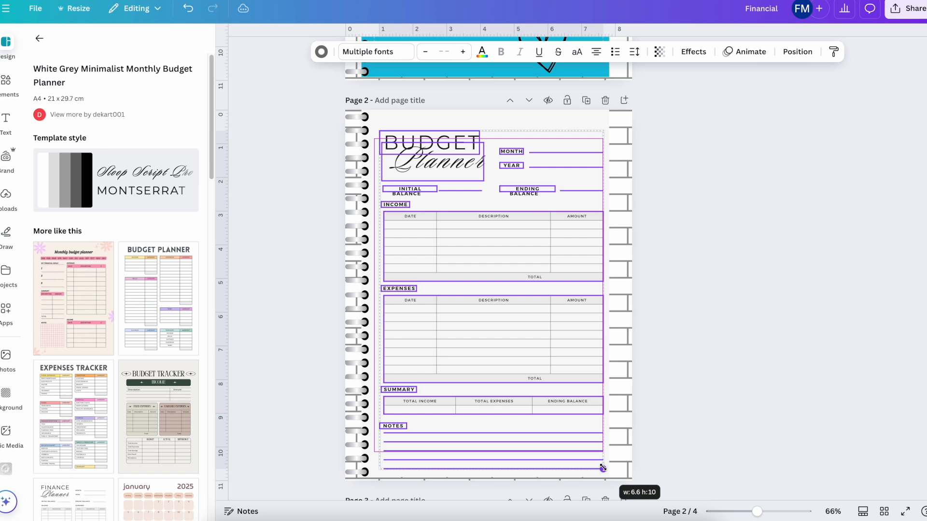
{"action": "left_click", "coordinate": [817, 235]}
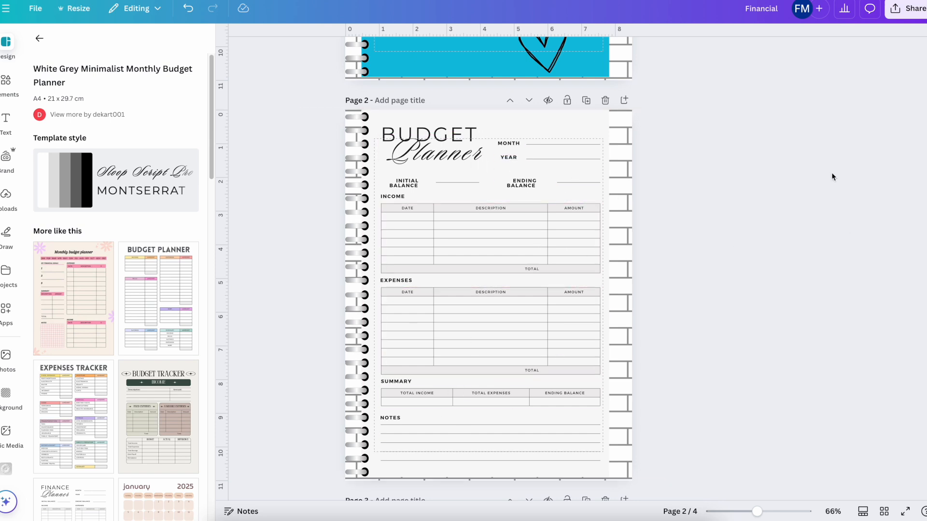
- Restyle the "BUDGET" and "Planner" title words on page 2 with handwriting-style fonts
{"action": "left_click", "coordinate": [443, 130]}
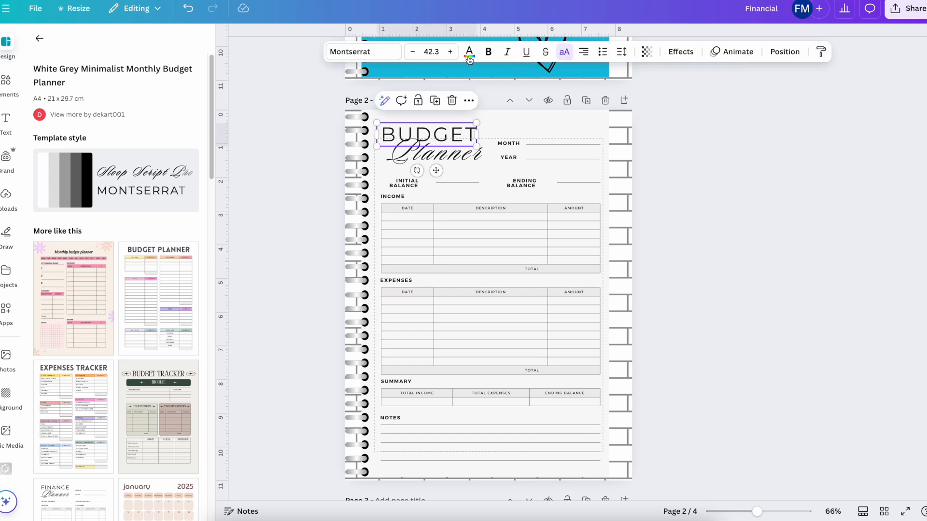
{"action": "left_click", "coordinate": [374, 56]}
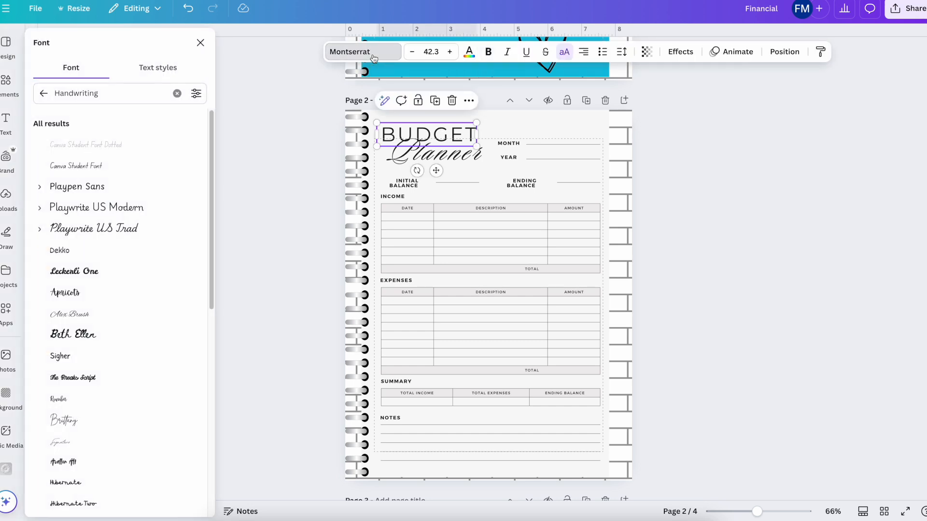
{"action": "left_click", "coordinate": [673, 222]}
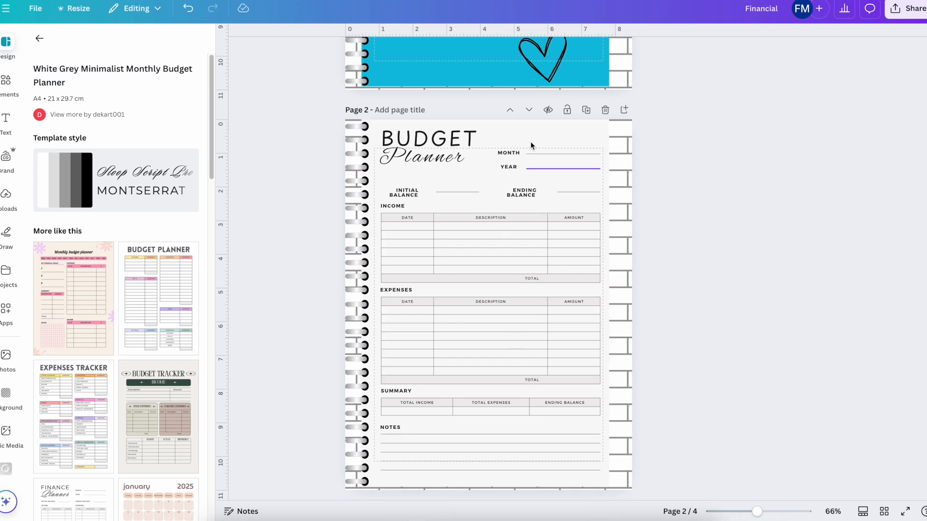
- Delete the "MONTH" label and its blank line from the header of page 2
{"action": "left_click", "coordinate": [517, 155]}
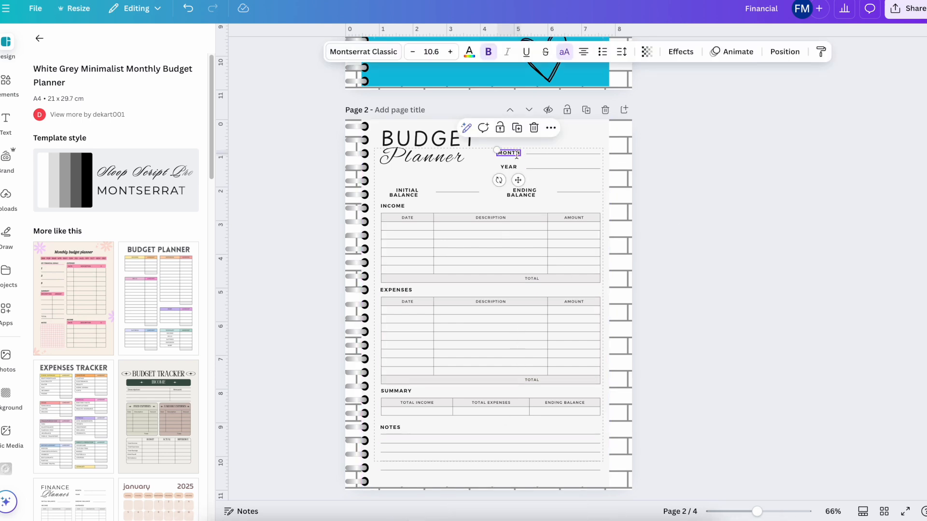
{"action": "key", "text": "Delete"}
{"action": "left_click", "coordinate": [540, 157]}
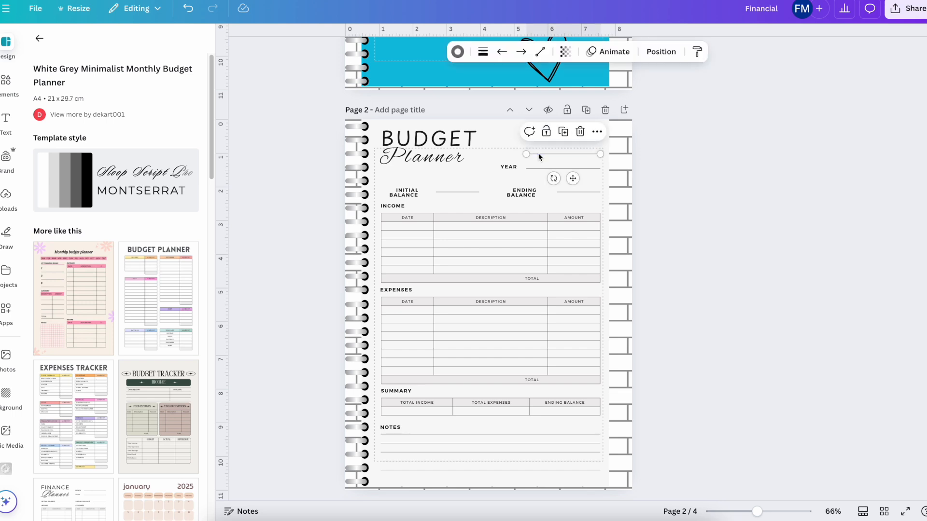
{"action": "key", "text": "Delete"}
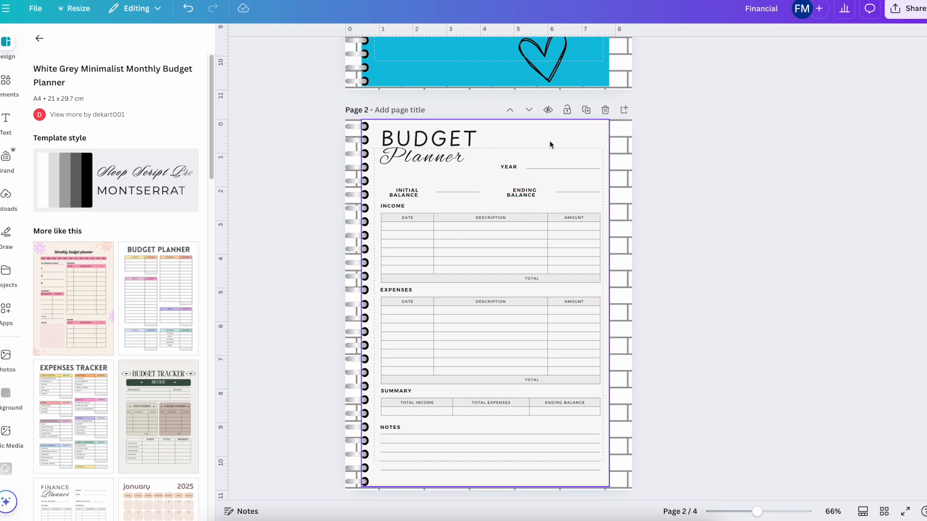
{"action": "left_click", "coordinate": [549, 163]}
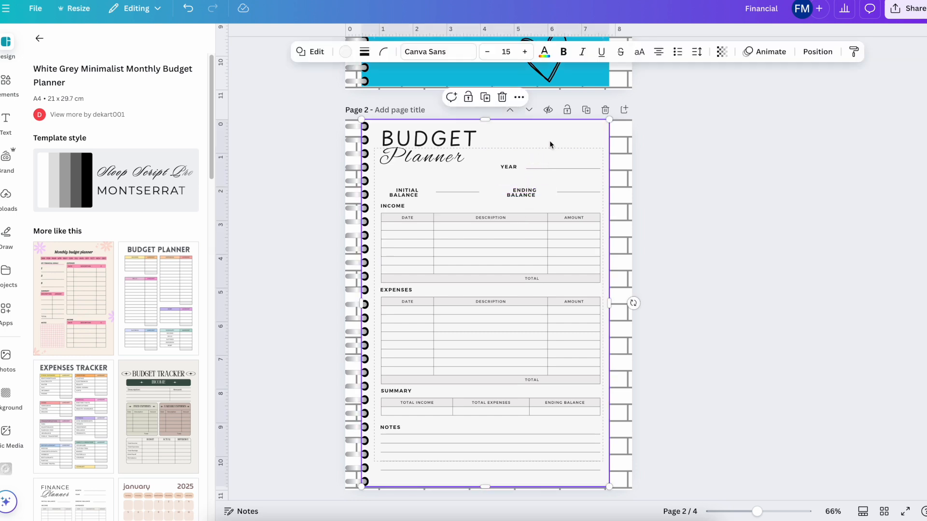
- Fill the header and total rows of the Income, Expenses and Summary tables with the cover's blue
{"action": "left_click", "coordinate": [470, 224]}
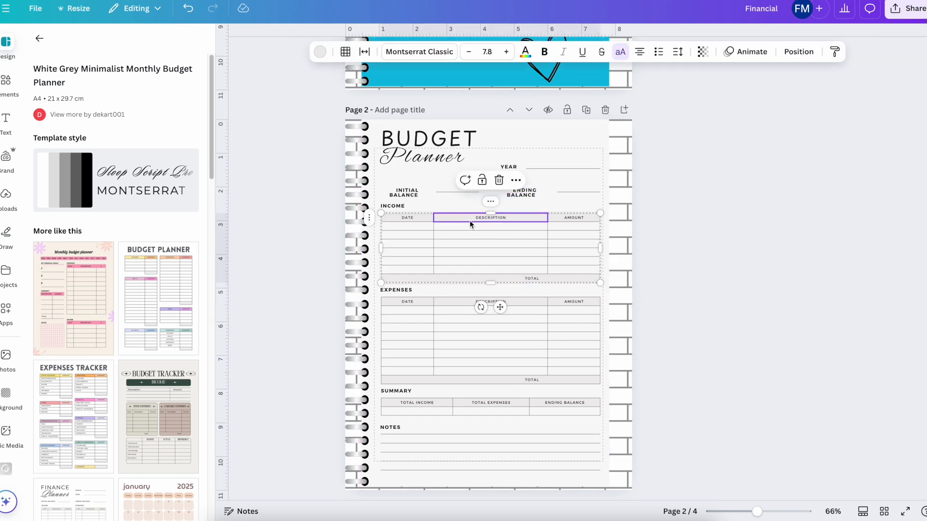
{"action": "left_click", "coordinate": [426, 218]}
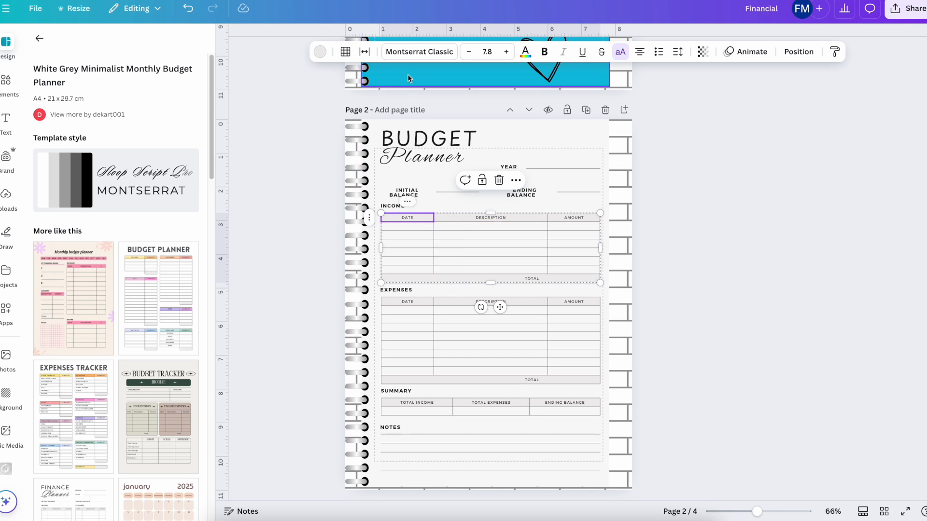
{"action": "left_click", "coordinate": [320, 52]}
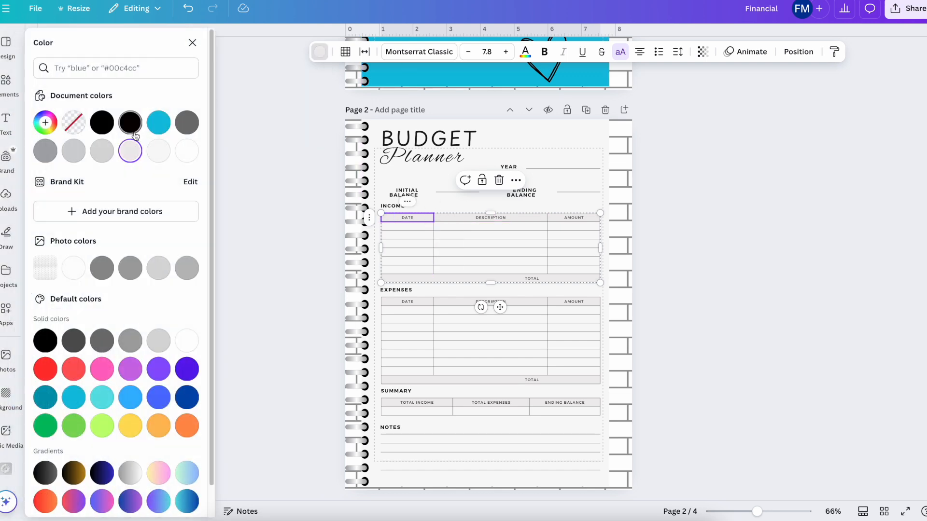
{"action": "left_click", "coordinate": [159, 123]}
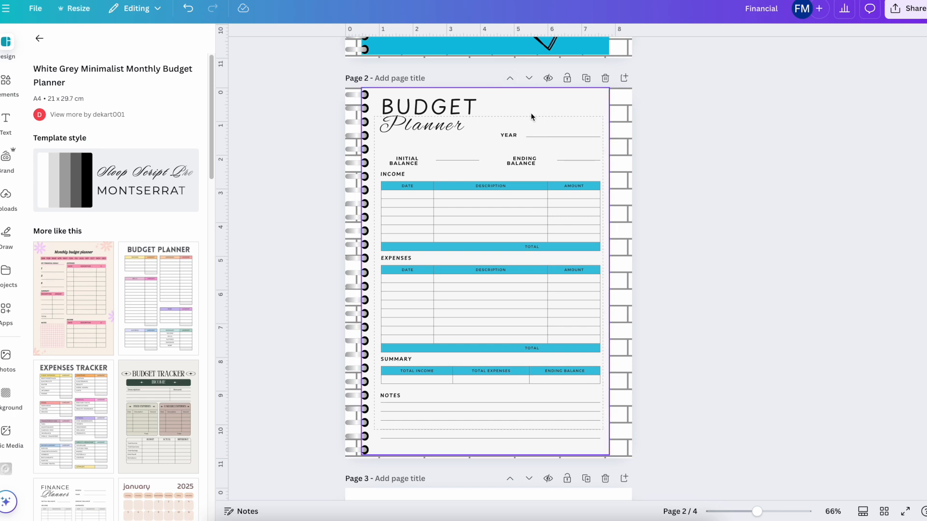
- Add a "JANUARY" text box at size 33.6 above the "YEAR" line on page 2
{"action": "left_click", "coordinate": [6, 120]}
{"action": "left_click", "coordinate": [140, 73]}
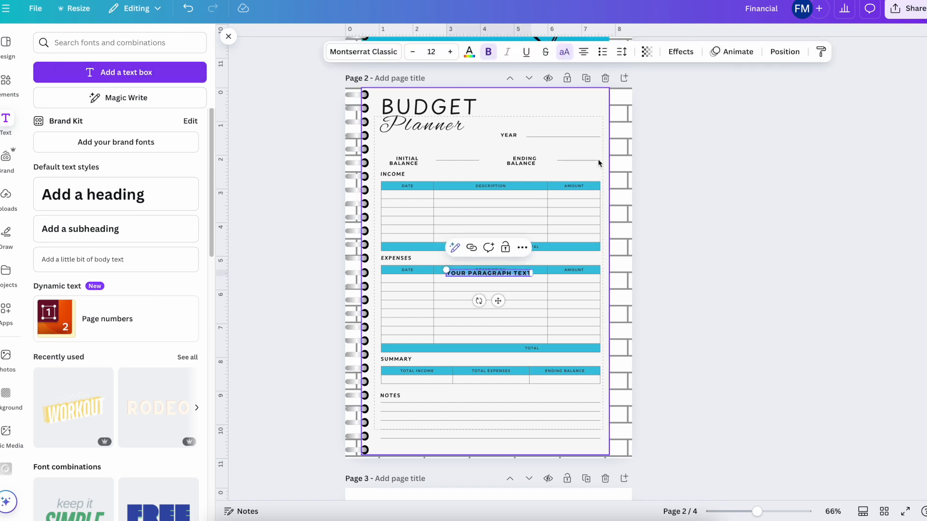
{"action": "key", "text": "BackSpace"}
{"action": "type", "text": "JANUARY"}
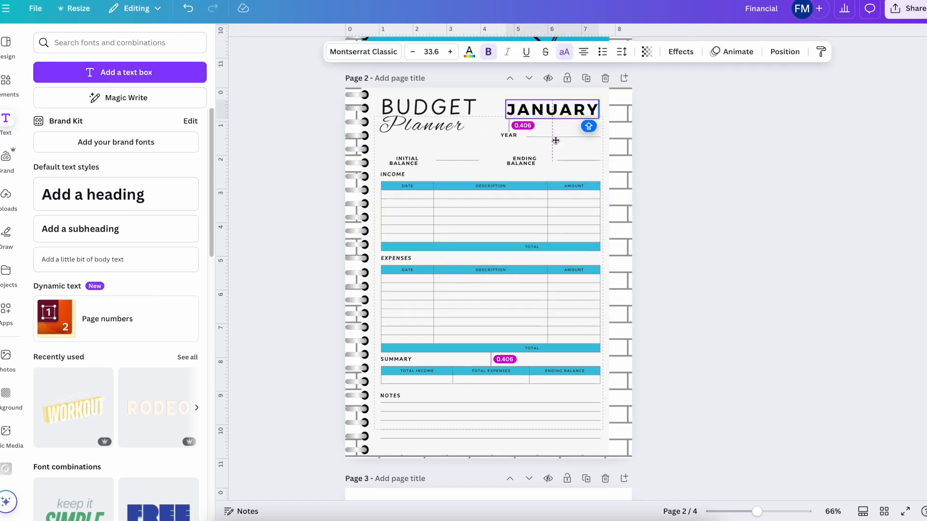
- Position the "JANUARY" heading above the "YEAR" line, in line with the right edge of the page 2 tables
{"action": "left_click_drag", "start_coordinate": [556, 140], "coordinate": [556, 140]}
{"action": "left_click", "coordinate": [694, 164]}
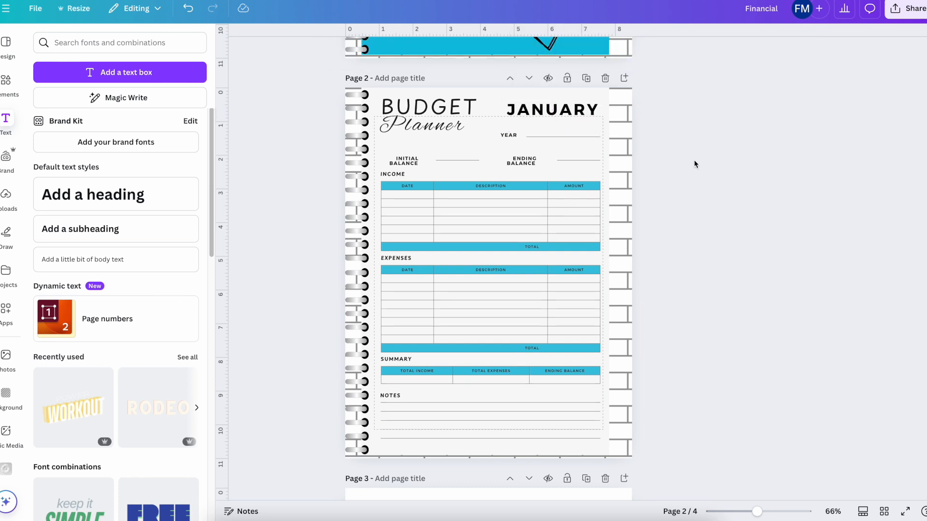
- Delete page 3 with the original, uncustomised budget planner template
{"action": "scroll", "coordinate": [712, 207], "scroll_direction": "down", "scroll_amount": 1}
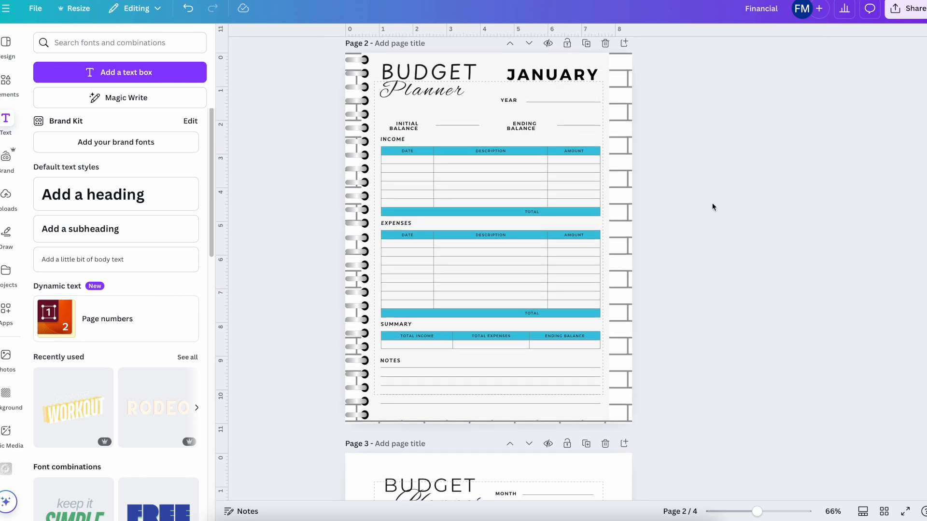
{"action": "scroll", "coordinate": [712, 207], "scroll_direction": "down", "scroll_amount": 2}
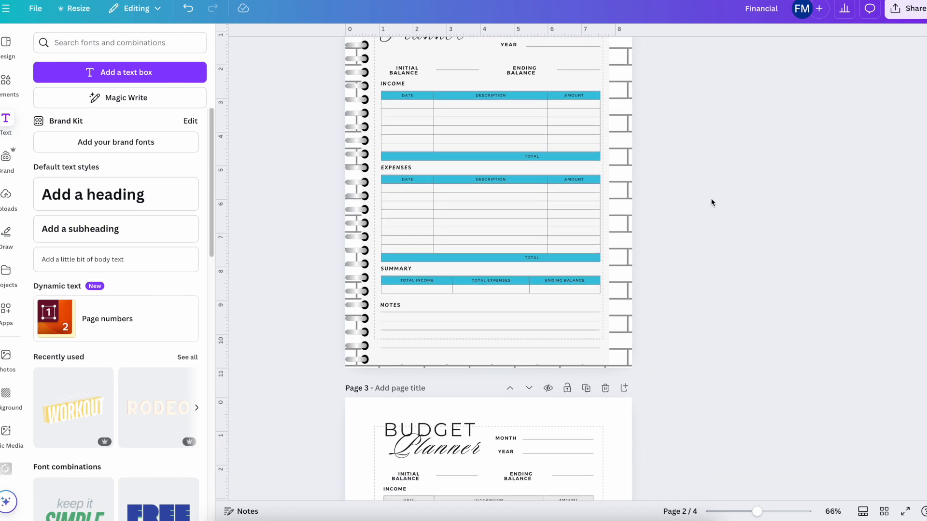
{"action": "scroll", "coordinate": [712, 203], "scroll_direction": "up", "scroll_amount": 3}
{"action": "scroll", "coordinate": [712, 203], "scroll_direction": "up", "scroll_amount": 1}
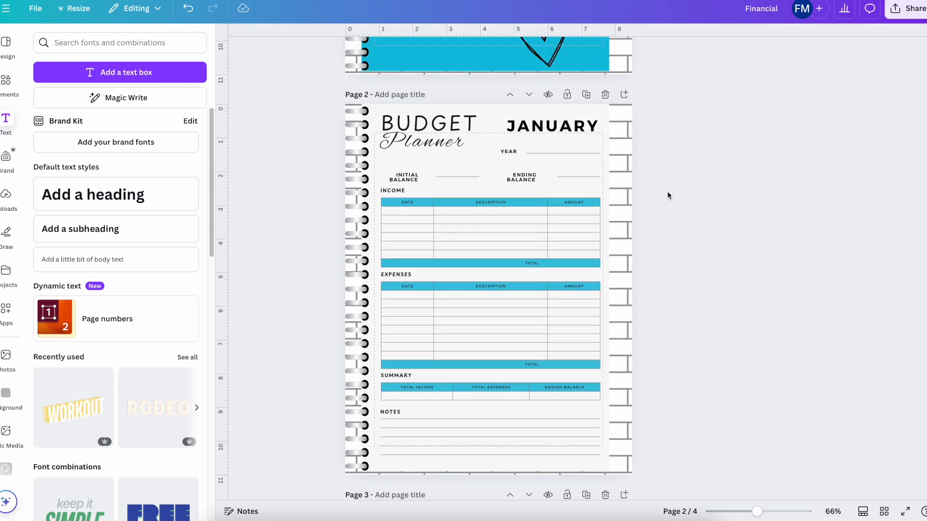
{"action": "scroll", "coordinate": [668, 193], "scroll_direction": "down", "scroll_amount": 1}
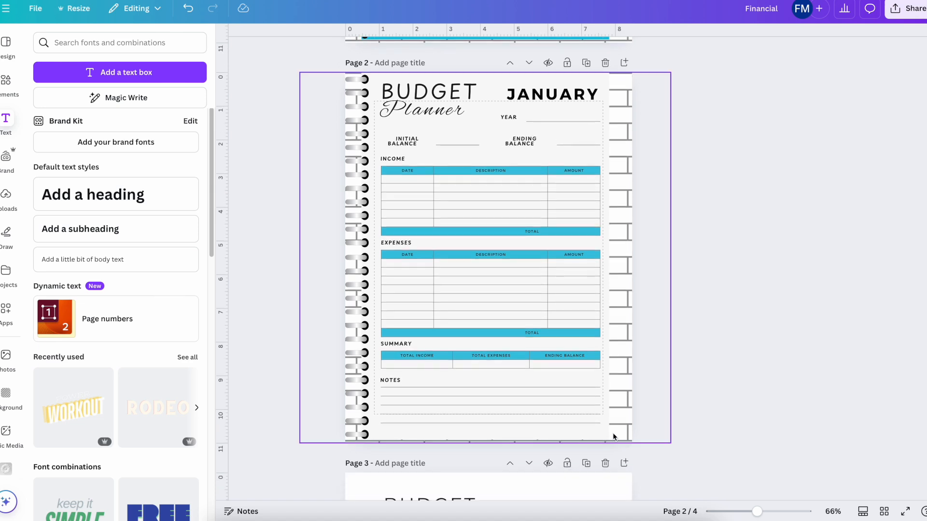
{"action": "left_click", "coordinate": [604, 463]}
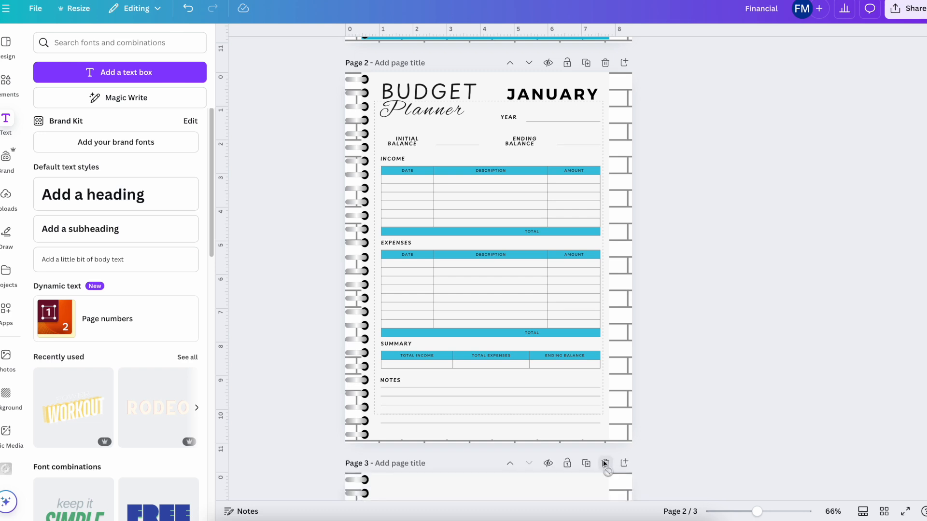
{"action": "scroll", "coordinate": [603, 460], "scroll_direction": "down", "scroll_amount": 8}
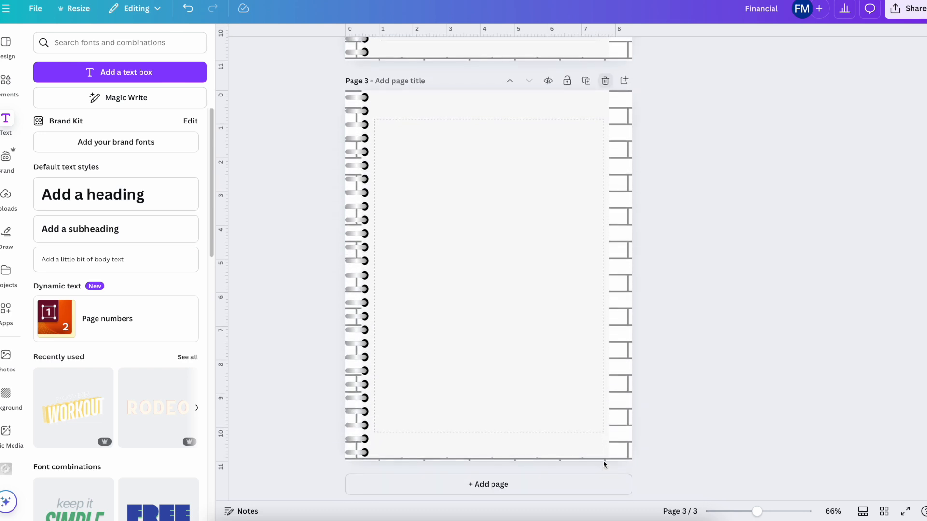
- Search the design templates for "NOTES"
{"action": "left_click", "coordinate": [6, 47]}
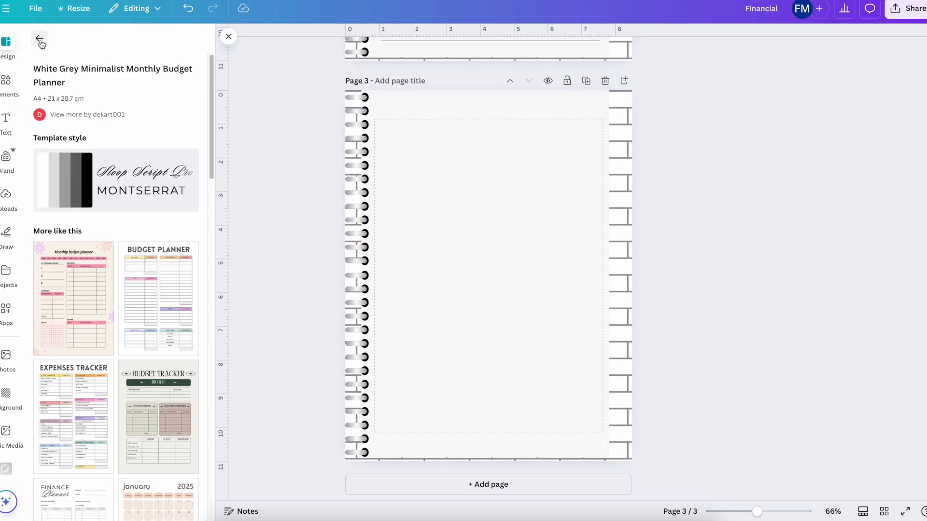
{"action": "left_click", "coordinate": [39, 39]}
{"action": "left_click", "coordinate": [145, 36]}
{"action": "left_click_drag", "start_coordinate": [110, 43], "coordinate": [41, 41]}
{"action": "type", "text": "NOTES"}
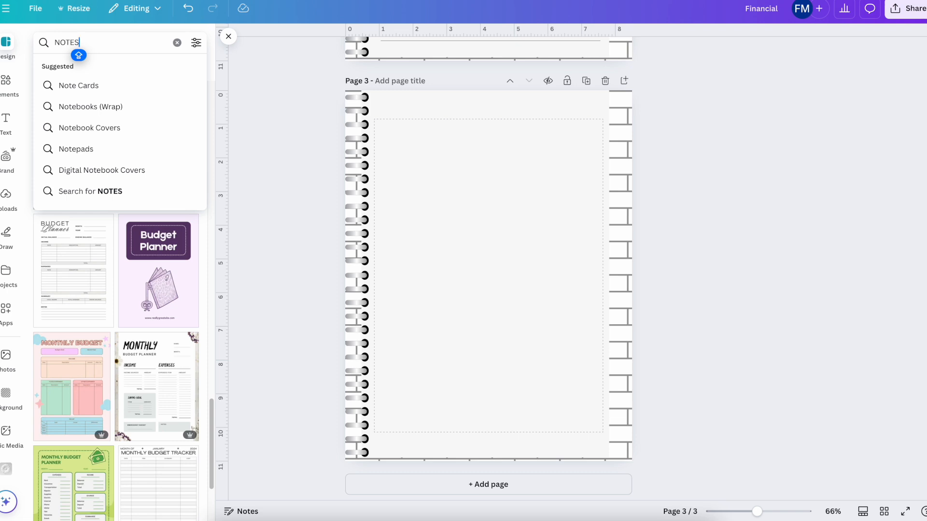
{"action": "key", "text": "Return"}
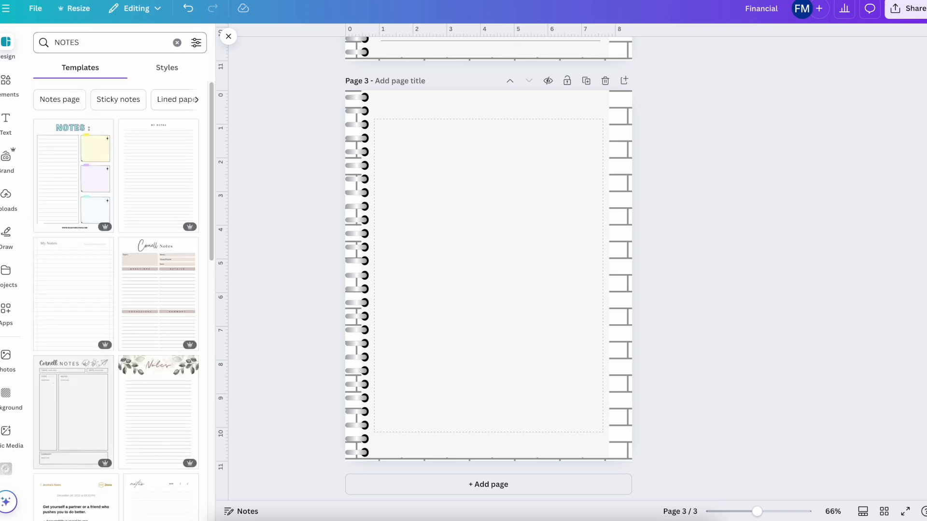
- Add a new page after page 3 and apply the lined template with the script "notes" title and date field
{"action": "scroll", "coordinate": [78, 150], "scroll_direction": "down", "scroll_amount": 3}
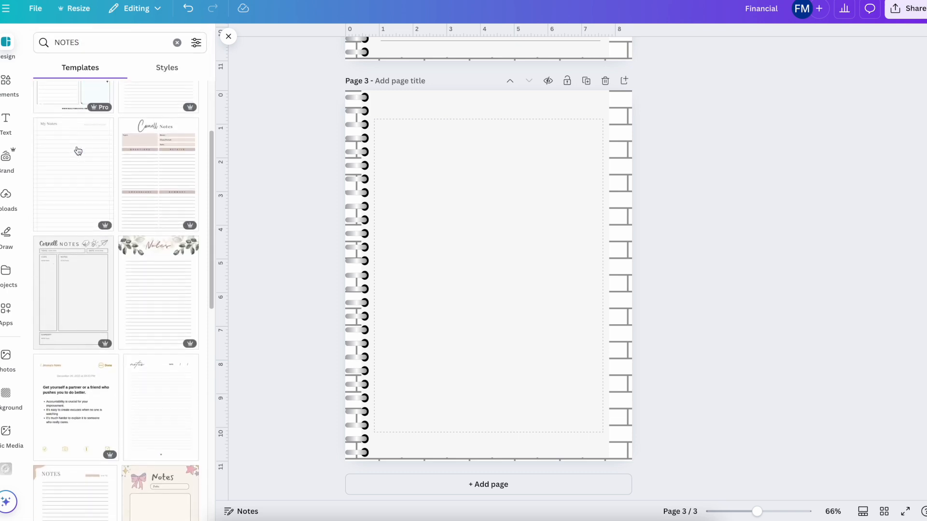
{"action": "scroll", "coordinate": [77, 150], "scroll_direction": "down", "scroll_amount": 3}
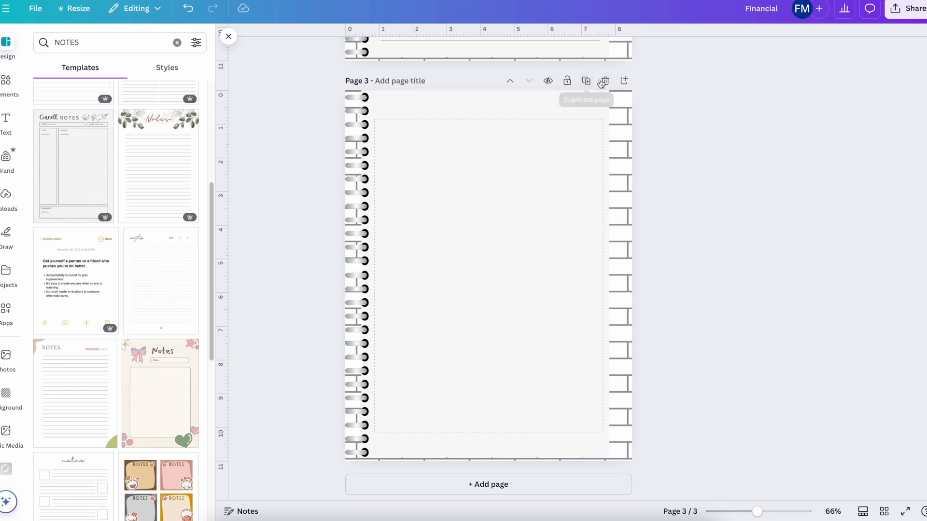
{"action": "left_click", "coordinate": [624, 82]}
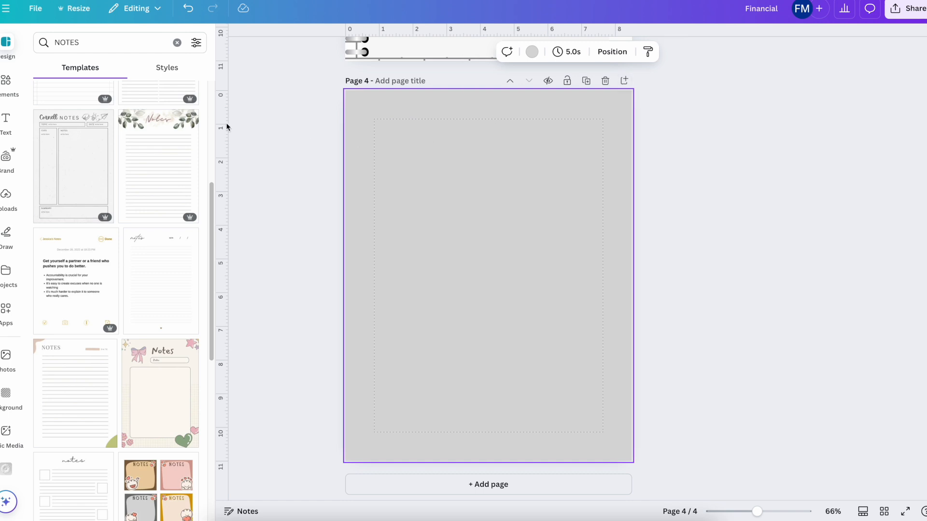
{"action": "left_click", "coordinate": [170, 247]}
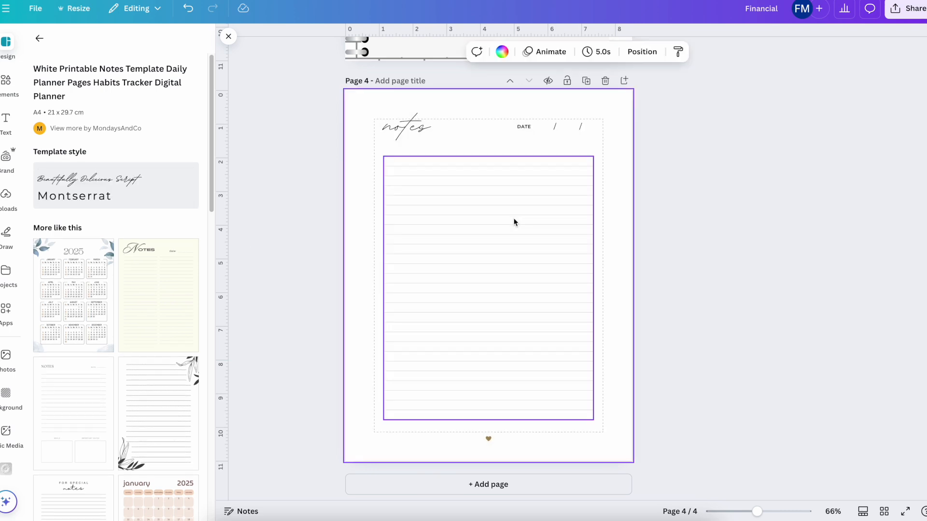
- Copy all the notes template elements from page 4 and paste them onto the ring-bound page 3
{"action": "left_click_drag", "start_coordinate": [361, 105], "coordinate": [604, 455]}
{"action": "left_click_drag", "start_coordinate": [609, 448], "coordinate": [589, 425]}
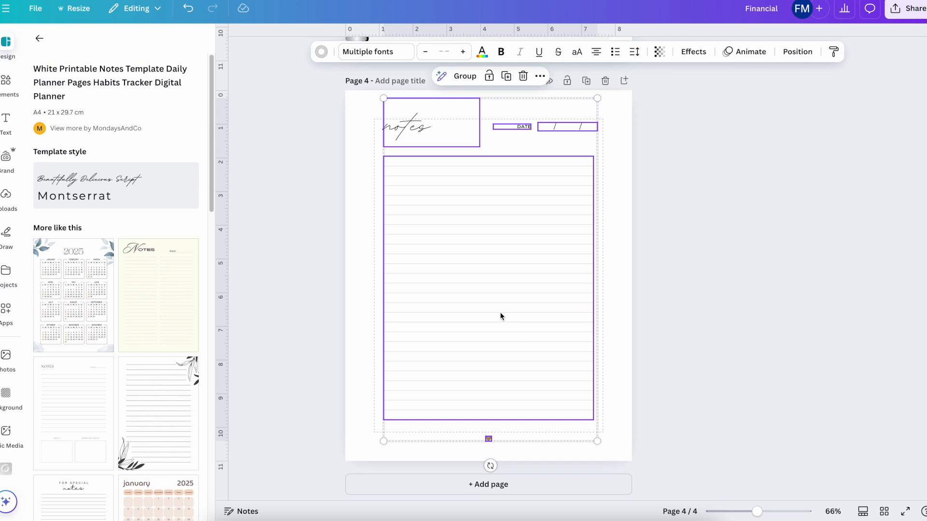
{"action": "right_click", "coordinate": [501, 316]}
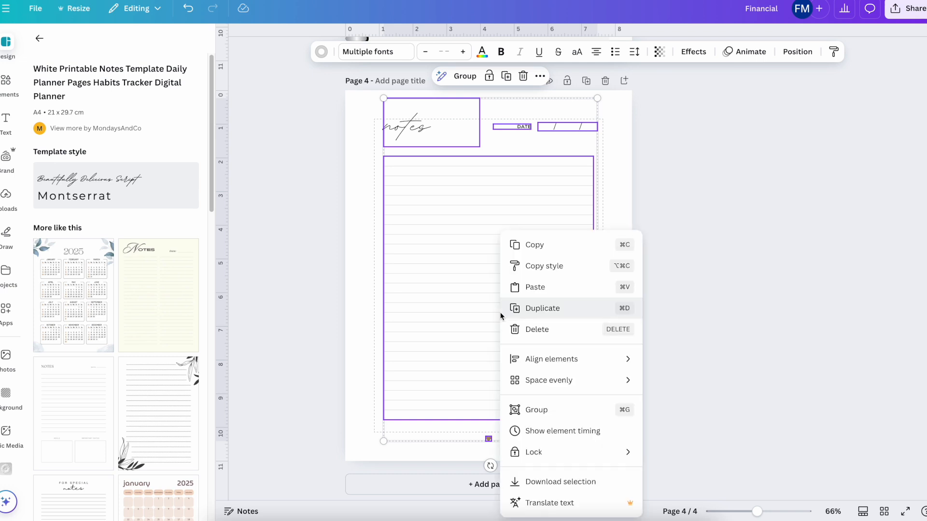
{"action": "left_click", "coordinate": [533, 244]}
{"action": "scroll", "coordinate": [536, 248], "scroll_direction": "up", "scroll_amount": 5}
{"action": "scroll", "coordinate": [535, 246], "scroll_direction": "up", "scroll_amount": 2}
{"action": "right_click", "coordinate": [459, 215]}
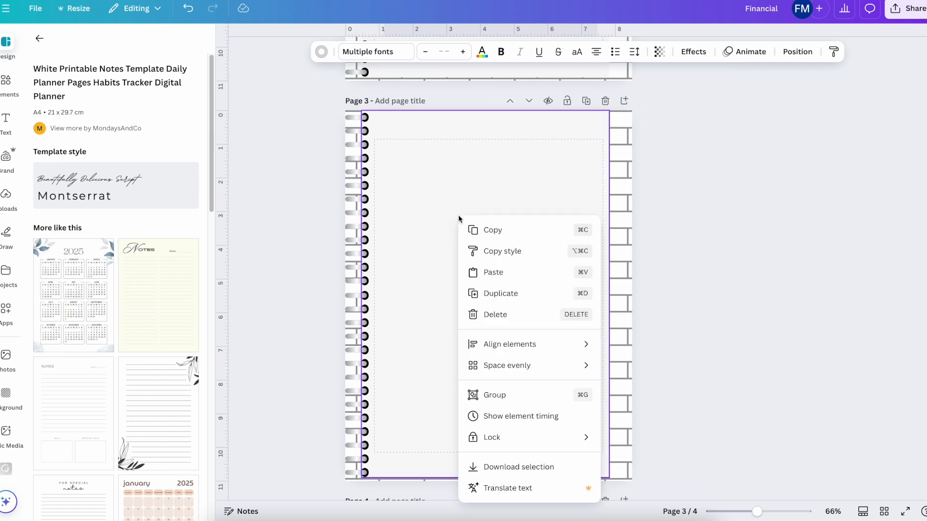
{"action": "left_click", "coordinate": [497, 272]}
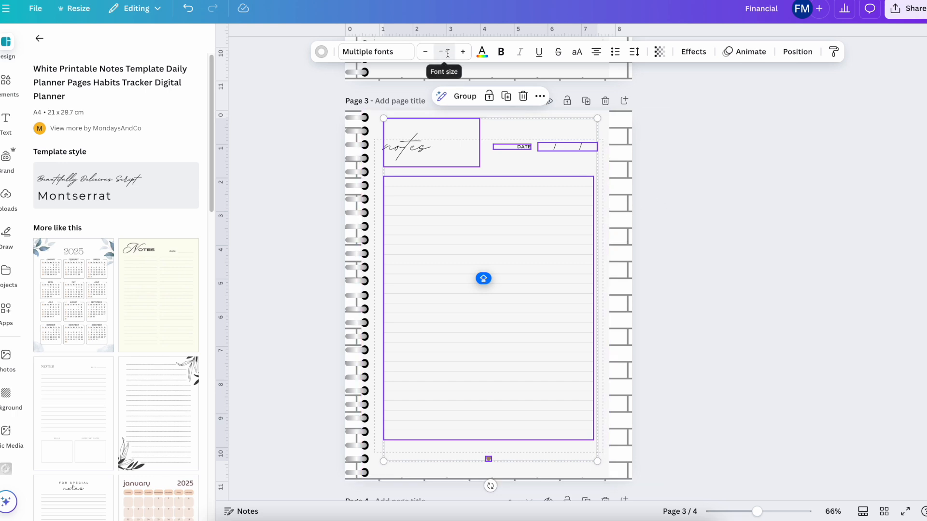
{"action": "left_click", "coordinate": [670, 170]}
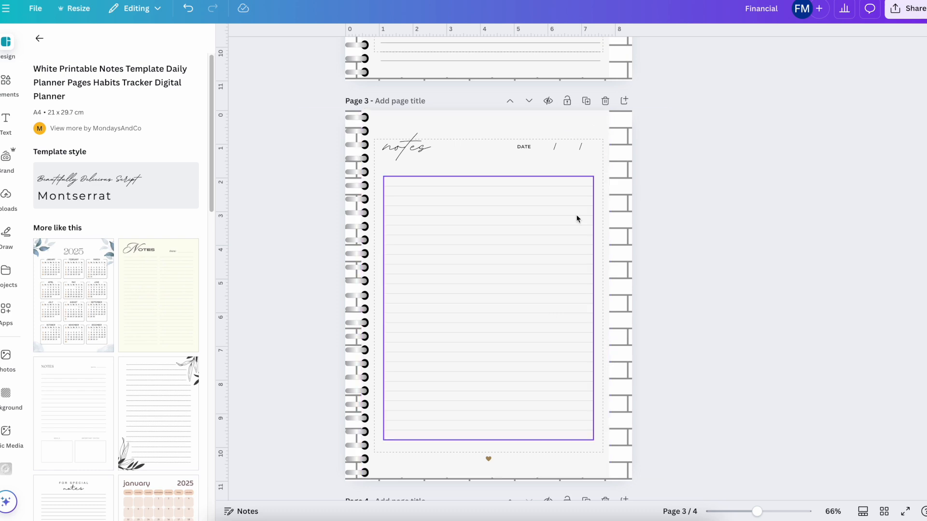
- Replace the small gold heart at the foot of page 3 with a copy of the cover's hand-drawn heart
{"action": "left_click", "coordinate": [488, 461]}
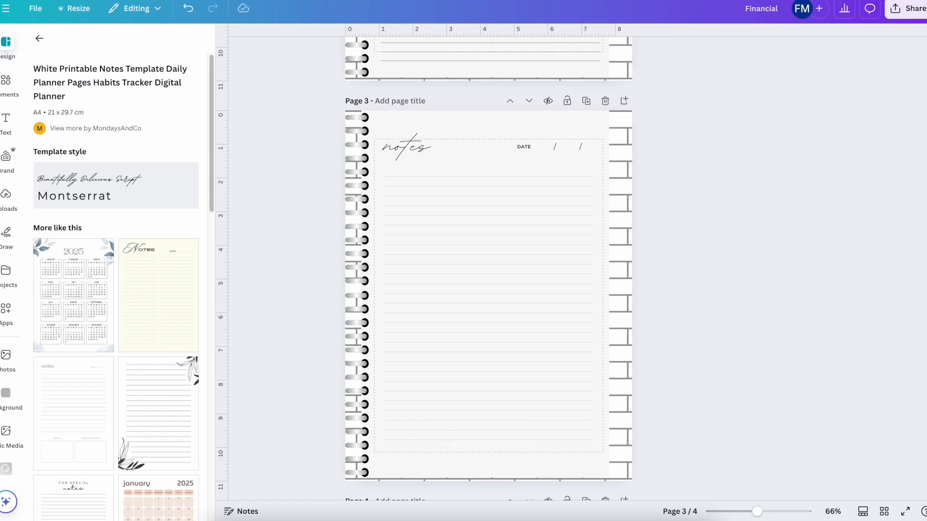
{"action": "scroll", "coordinate": [412, 238], "scroll_direction": "up", "scroll_amount": 15}
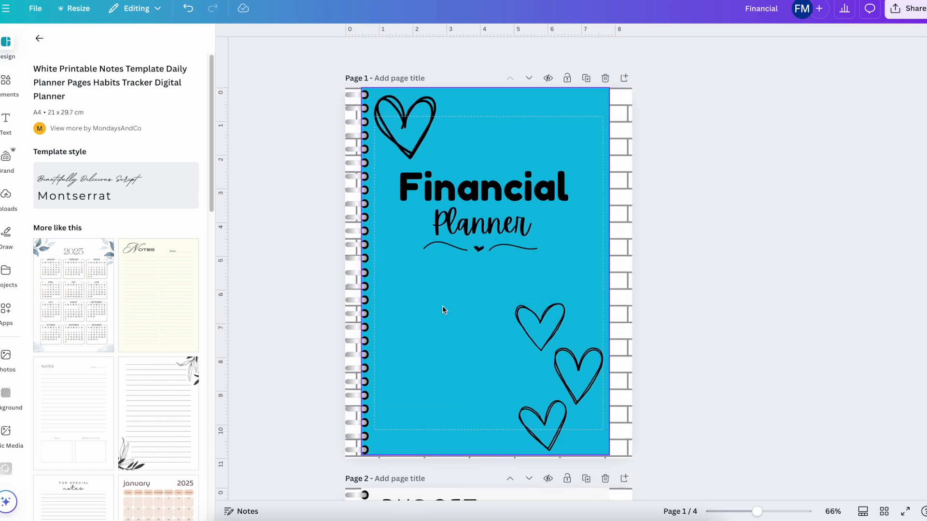
{"action": "left_click", "coordinate": [407, 124]}
{"action": "right_click", "coordinate": [407, 125]}
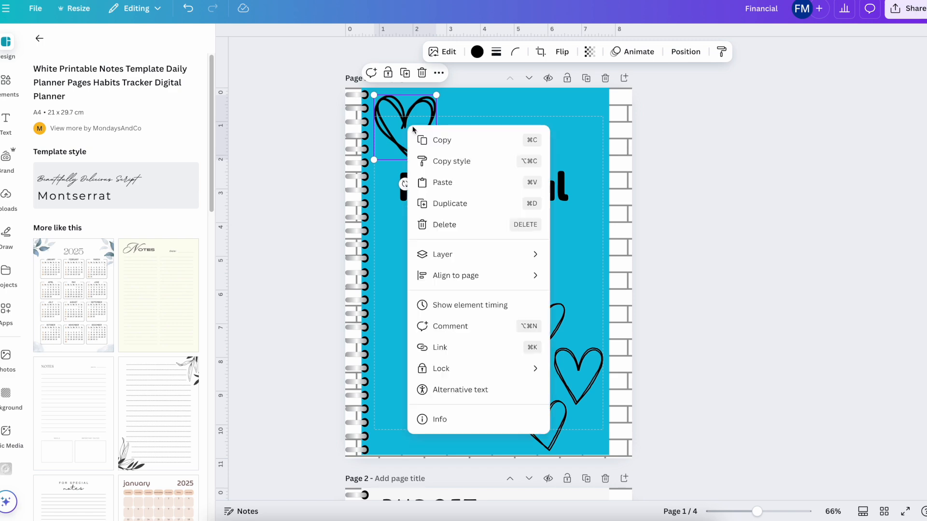
{"action": "left_click", "coordinate": [435, 139]}
{"action": "scroll", "coordinate": [433, 143], "scroll_direction": "down", "scroll_amount": 8}
{"action": "scroll", "coordinate": [433, 142], "scroll_direction": "down", "scroll_amount": 10}
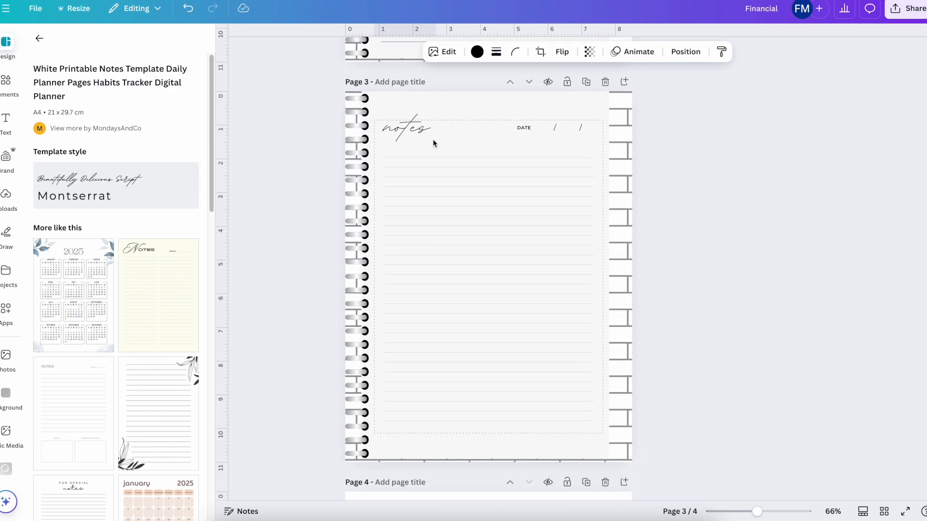
{"action": "right_click", "coordinate": [468, 230]}
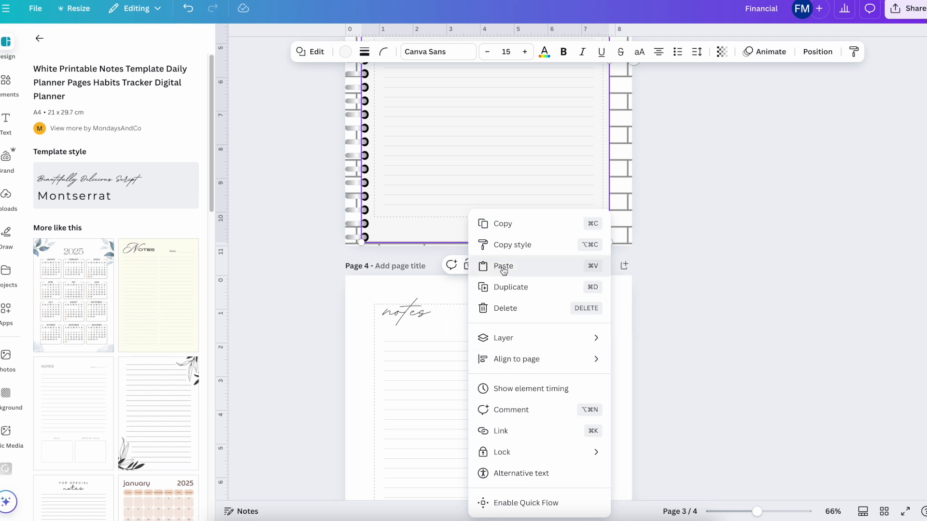
{"action": "left_click", "coordinate": [478, 265]}
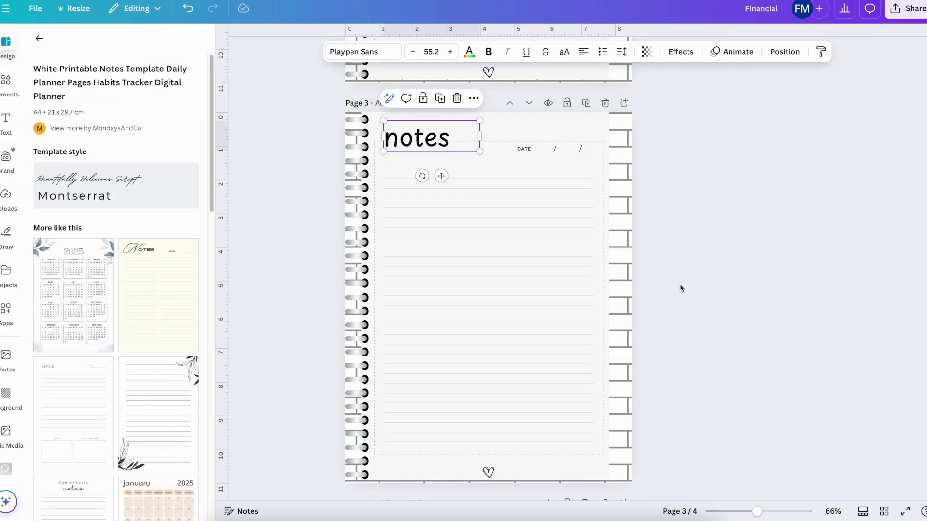
- Nudge the "notes" title on page 3 slightly downward
{"action": "left_click", "coordinate": [714, 284]}
{"action": "scroll", "coordinate": [714, 285], "scroll_direction": "up", "scroll_amount": 2}
{"action": "scroll", "coordinate": [714, 288], "scroll_direction": "down", "scroll_amount": 1}
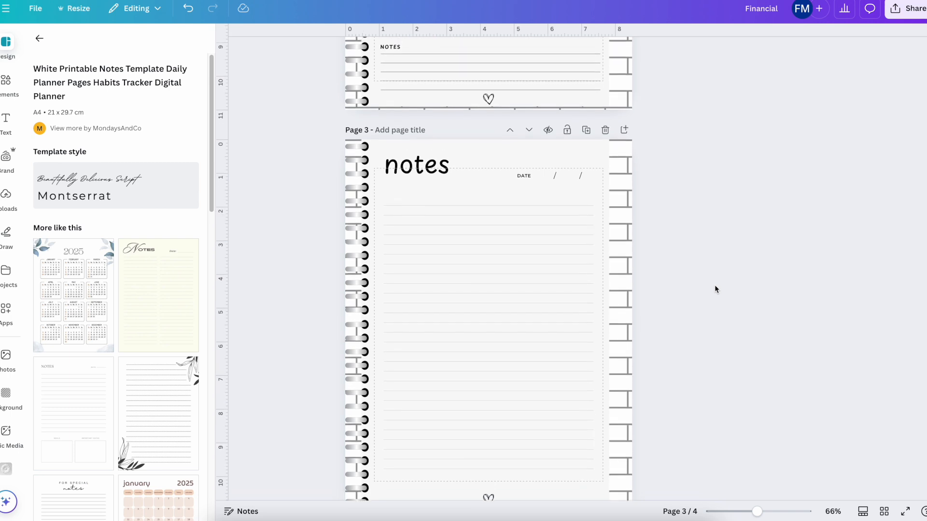
{"action": "left_click", "coordinate": [417, 150]}
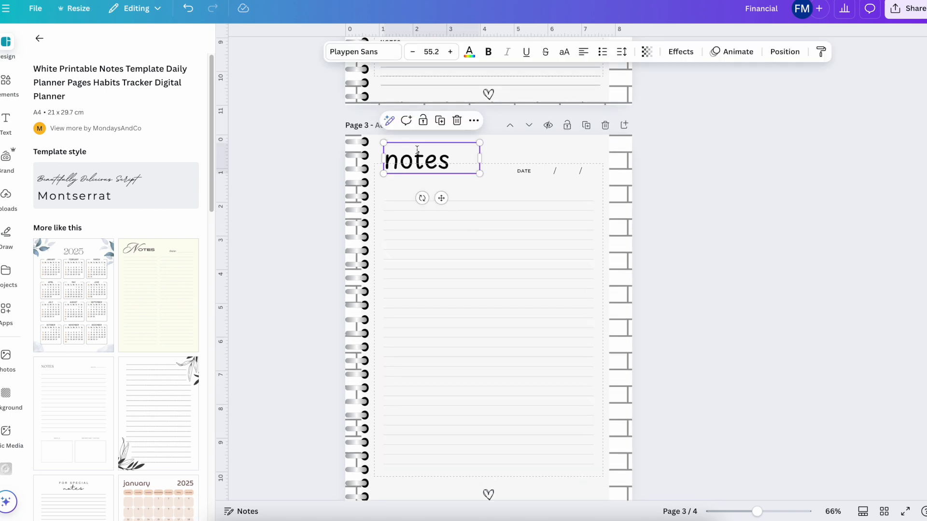
{"action": "key", "text": "Down"}
{"action": "key", "text": "Down"}
{"action": "key", "text": "Down"}
{"action": "key", "text": "Down"}
{"action": "key", "text": "Down"}
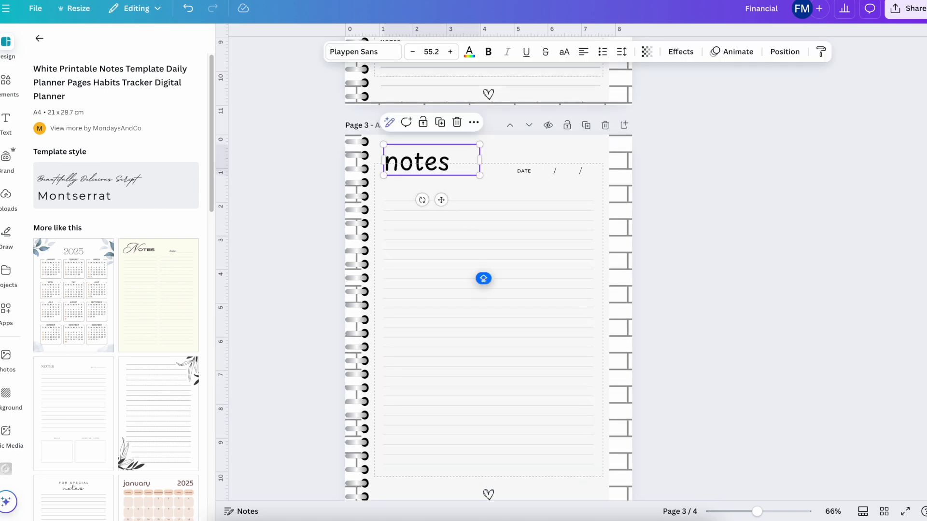
{"action": "left_click", "coordinate": [676, 180]}
- Add a rounded square shape to the cover page and shrink it to a narrow vertical tab about 0.5 in wide and 1 in tall
{"action": "scroll", "coordinate": [676, 180], "scroll_direction": "up", "scroll_amount": 2}
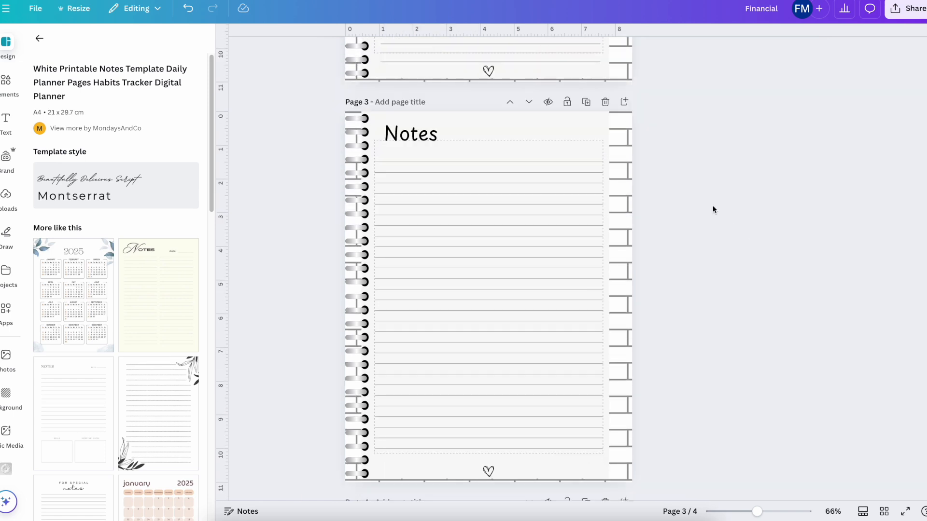
{"action": "scroll", "coordinate": [729, 237], "scroll_direction": "up", "scroll_amount": 8}
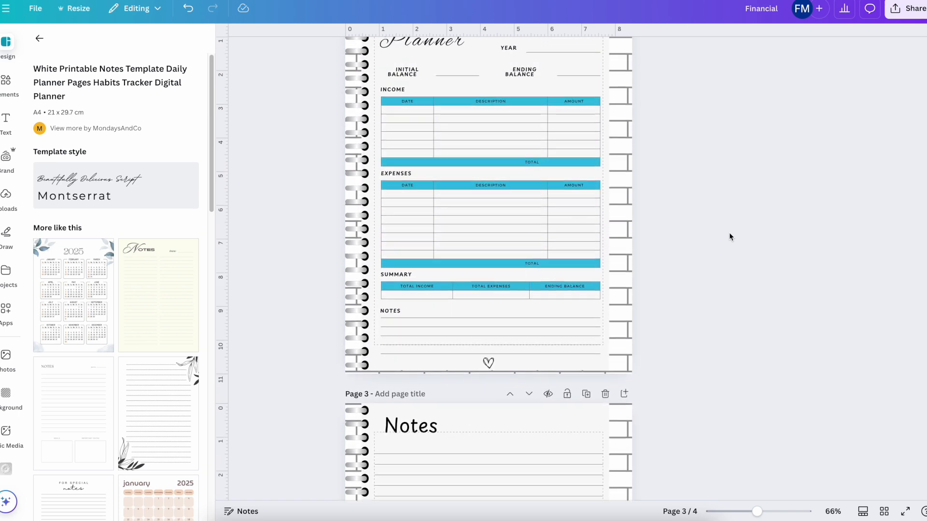
{"action": "scroll", "coordinate": [730, 233], "scroll_direction": "up", "scroll_amount": 8}
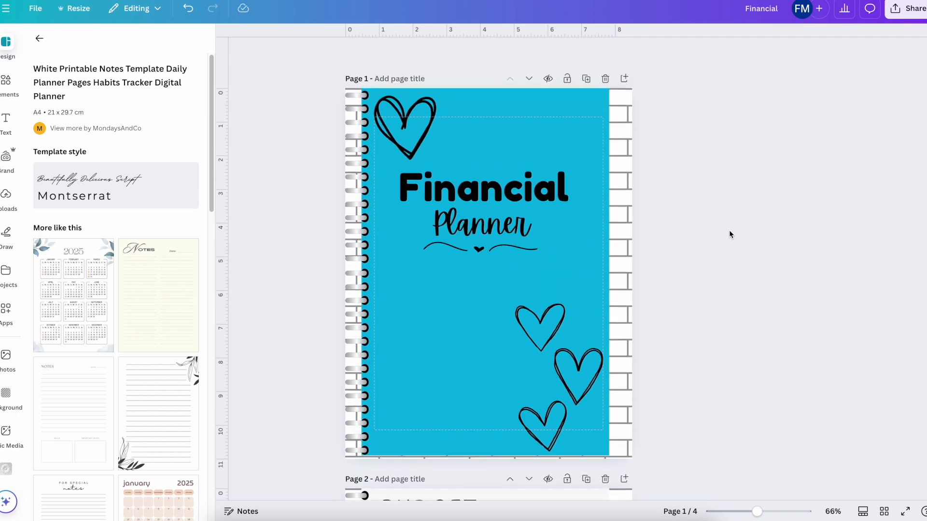
{"action": "scroll", "coordinate": [730, 234], "scroll_direction": "down", "scroll_amount": 5}
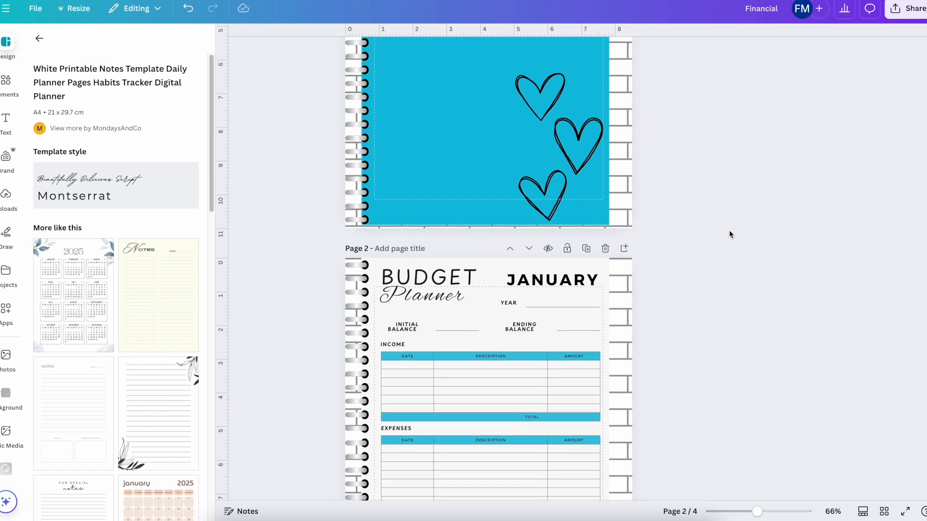
{"action": "scroll", "coordinate": [703, 134], "scroll_direction": "up", "scroll_amount": 4}
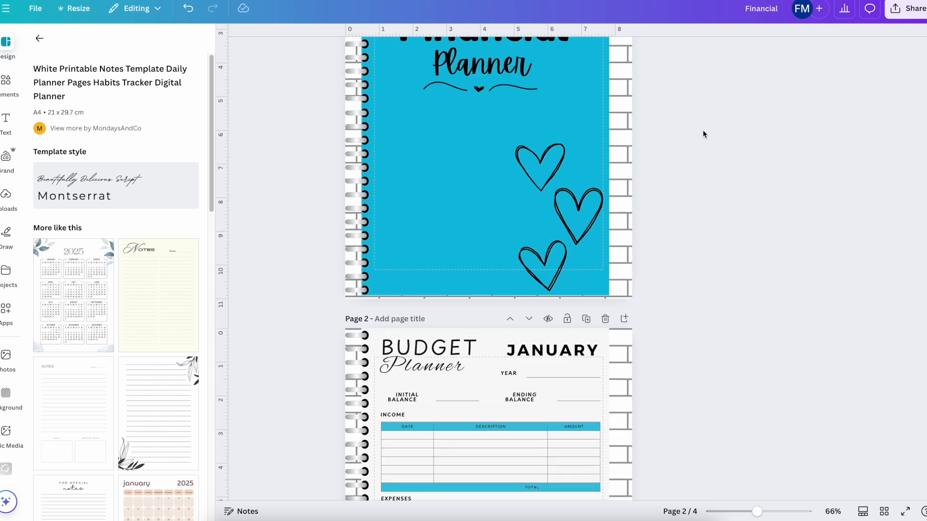
{"action": "scroll", "coordinate": [703, 134], "scroll_direction": "up", "scroll_amount": 2}
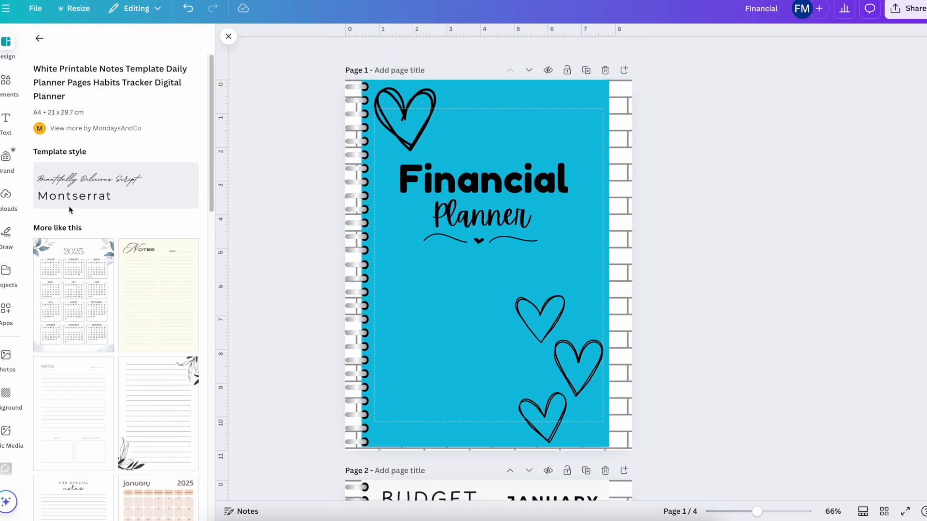
{"action": "left_click", "coordinate": [8, 87]}
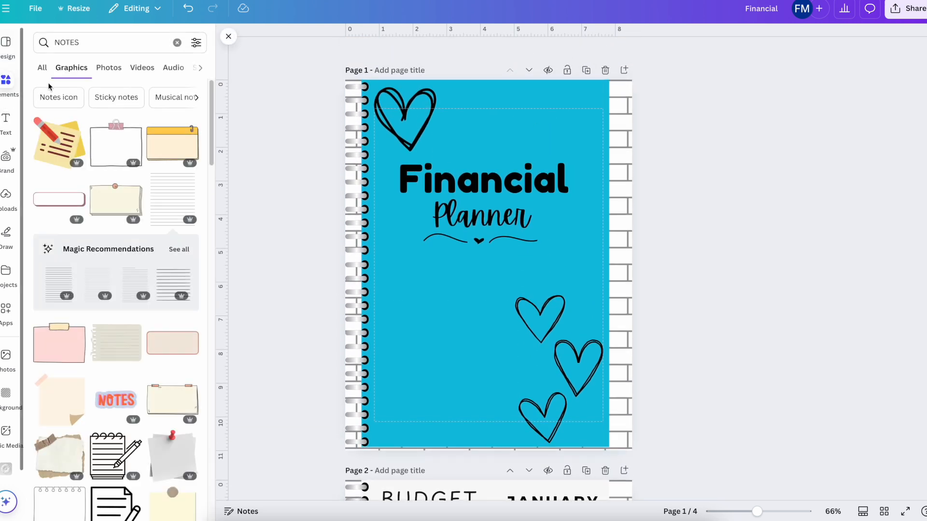
{"action": "left_click", "coordinate": [177, 43]}
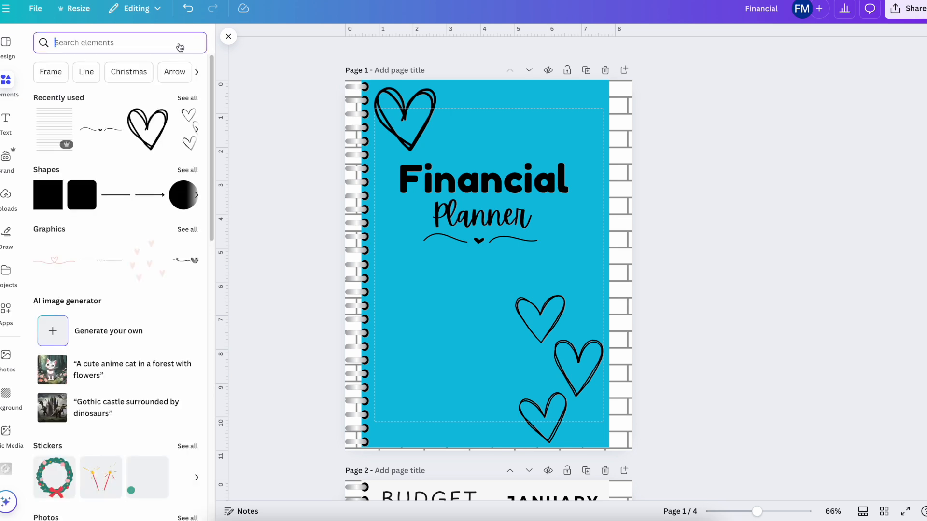
{"action": "left_click", "coordinate": [81, 203]}
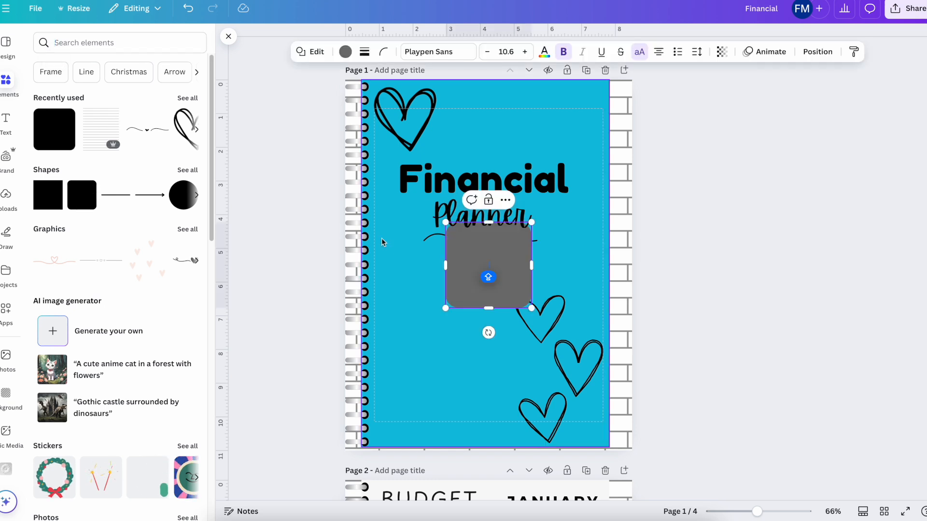
{"action": "left_click_drag", "start_coordinate": [447, 267], "coordinate": [508, 268]}
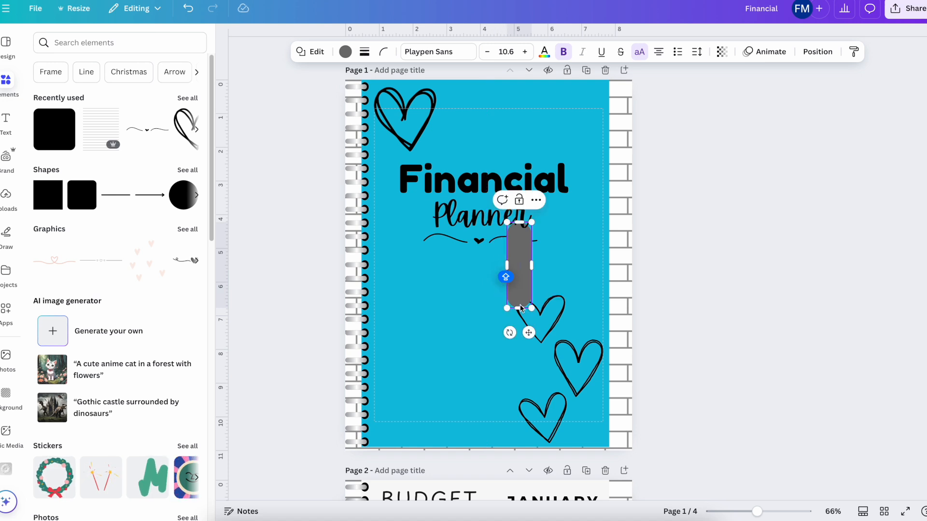
{"action": "left_click_drag", "start_coordinate": [520, 307], "coordinate": [517, 247]}
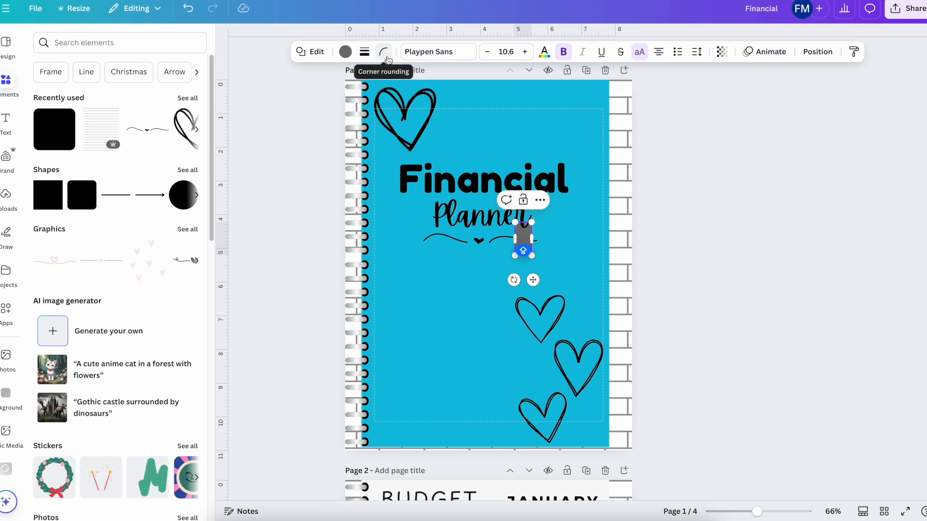
- Set the tab shape's corner rounding to 13
{"action": "left_click", "coordinate": [385, 52]}
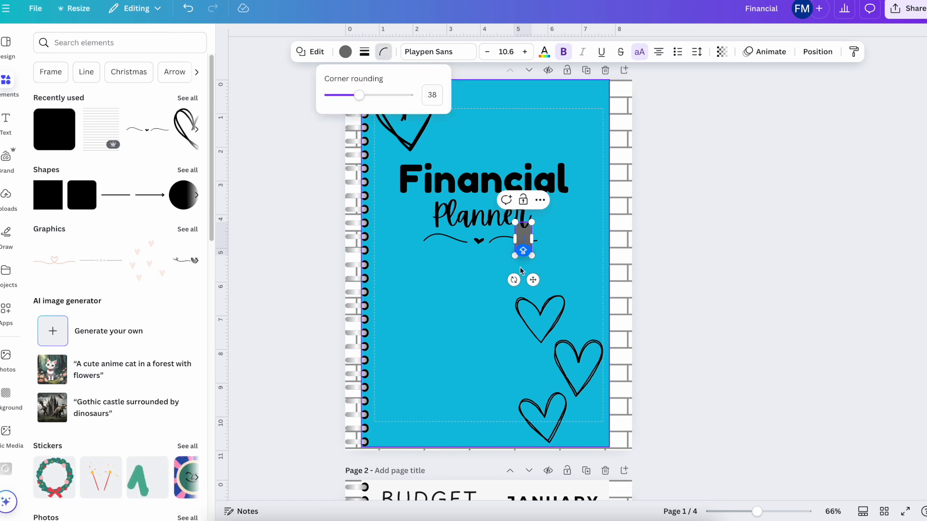
{"action": "scroll", "coordinate": [555, 202], "scroll_direction": "up", "scroll_amount": 5}
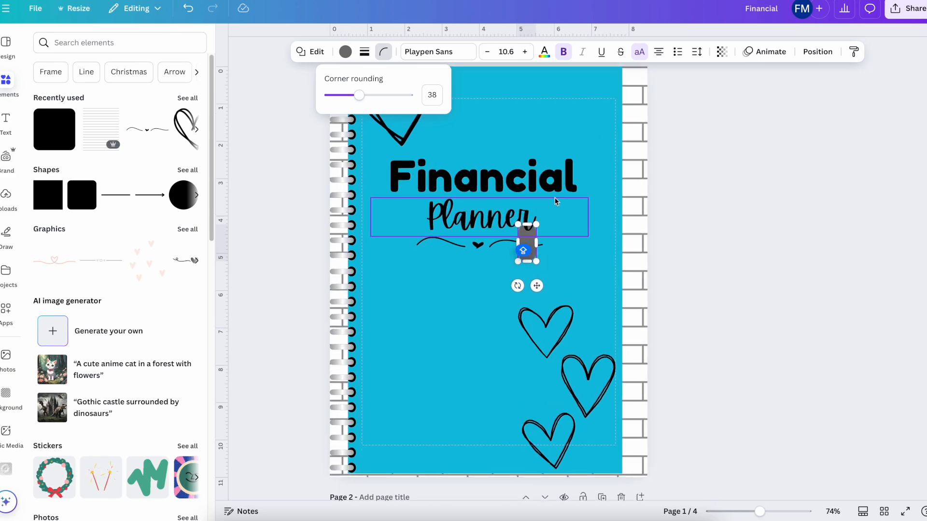
{"action": "scroll", "coordinate": [555, 202], "scroll_direction": "up", "scroll_amount": 3}
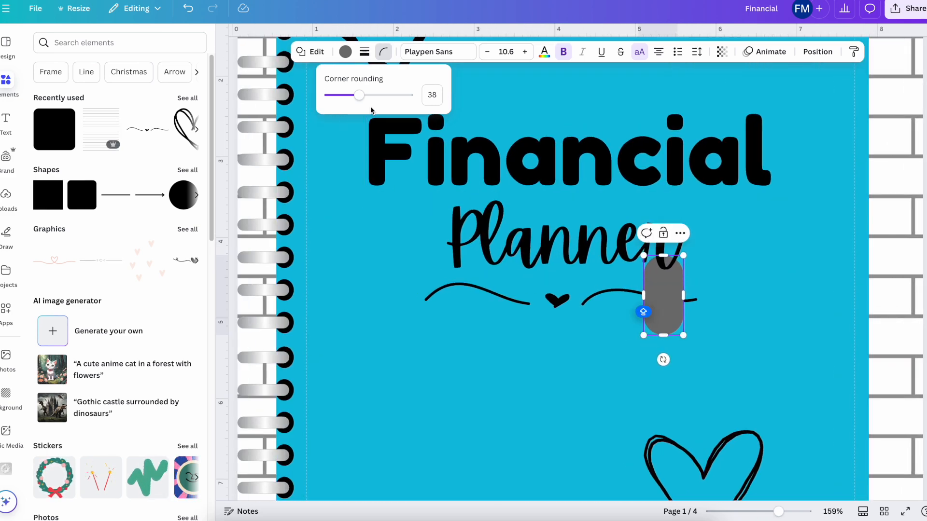
{"action": "left_click_drag", "start_coordinate": [363, 97], "coordinate": [327, 113]}
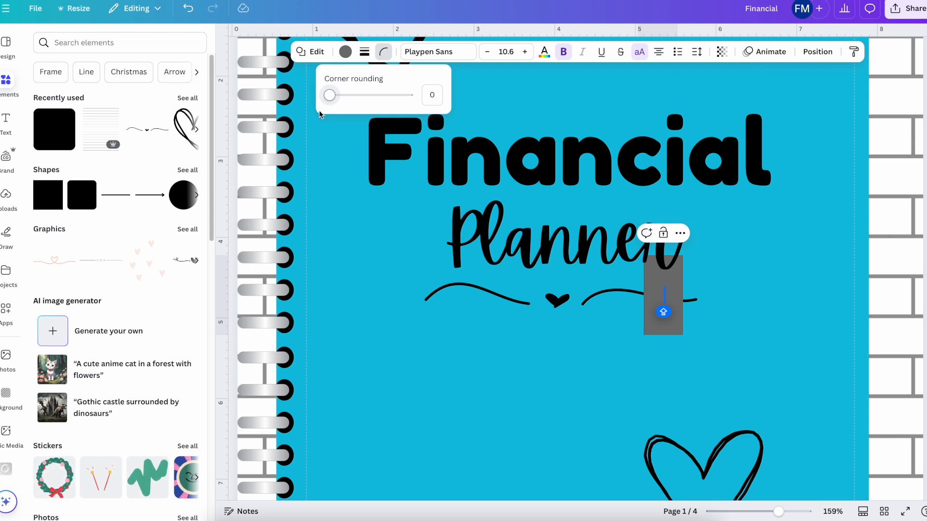
{"action": "left_click_drag", "start_coordinate": [325, 113], "coordinate": [339, 109]}
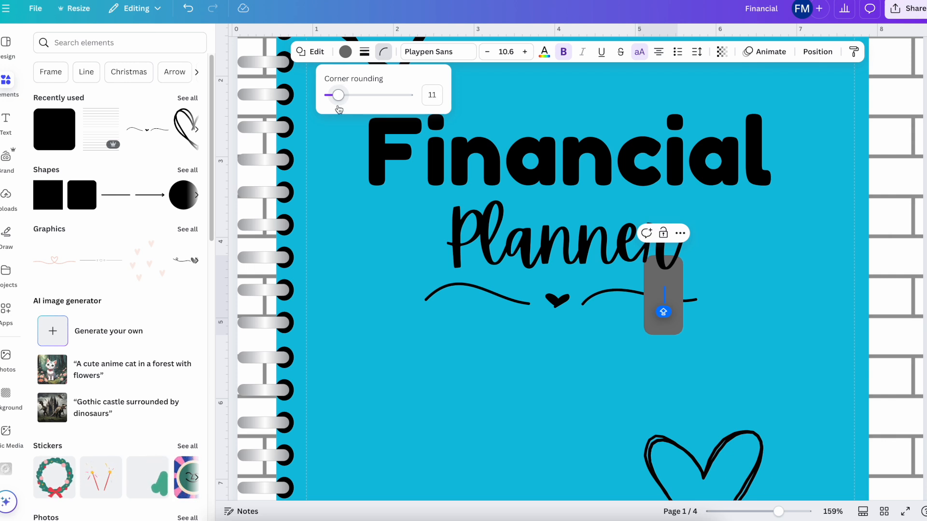
{"action": "left_click_drag", "start_coordinate": [339, 109], "coordinate": [340, 110]}
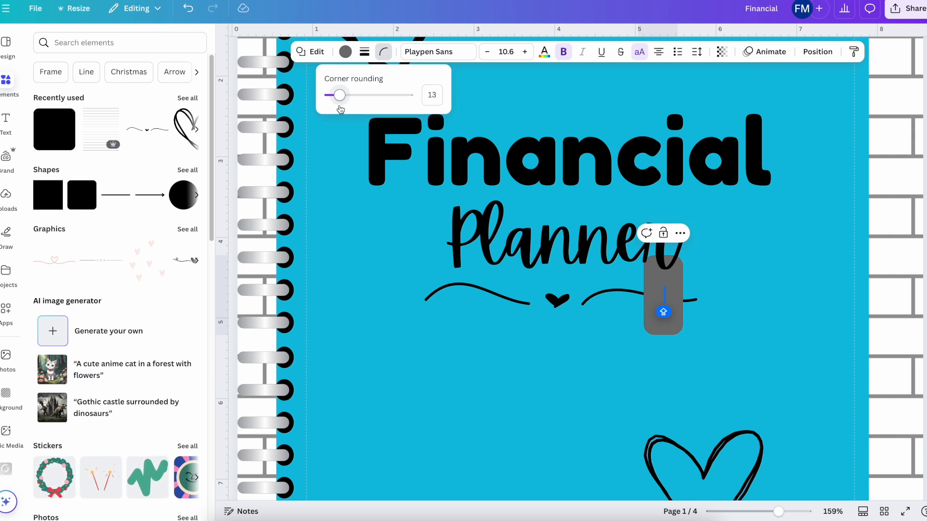
- Move the tab into the cover's upper-right corner, in the strip beside the blue panel
{"action": "scroll", "coordinate": [902, 236], "scroll_direction": "down", "scroll_amount": 5}
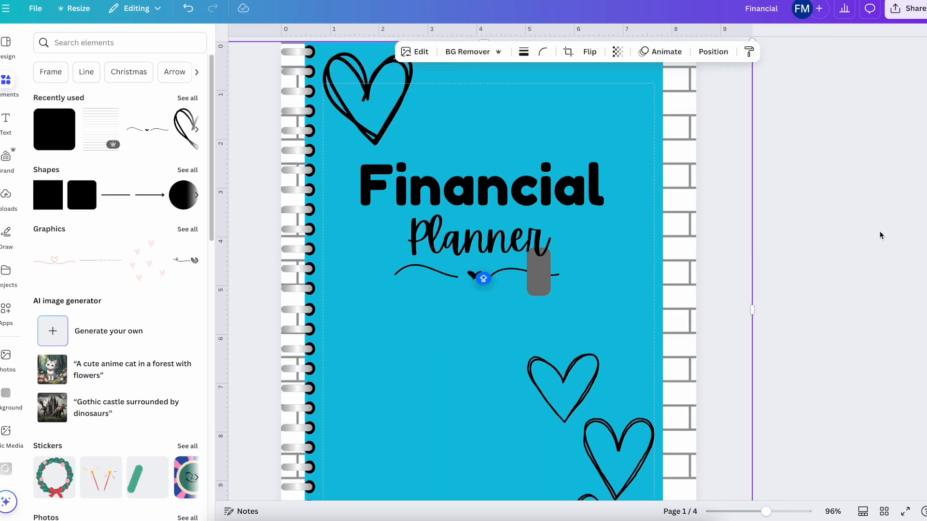
{"action": "left_click", "coordinate": [880, 235]}
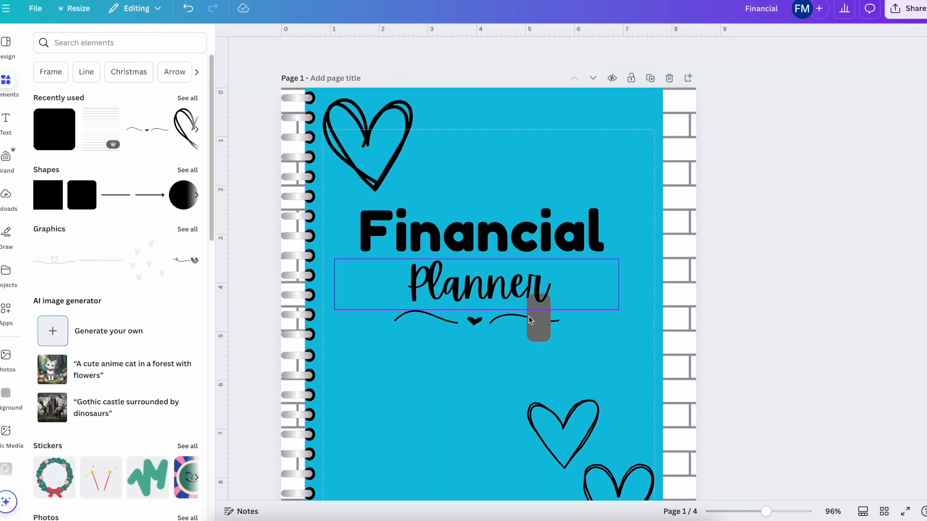
{"action": "left_click_drag", "start_coordinate": [529, 320], "coordinate": [671, 124]}
{"action": "scroll", "coordinate": [629, 118], "scroll_direction": "down", "scroll_amount": 3}
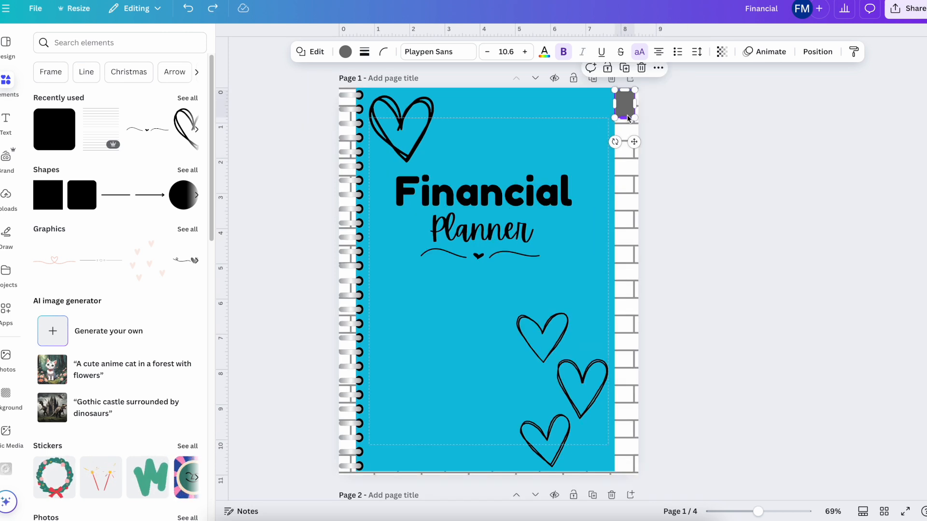
{"action": "left_click", "coordinate": [755, 154]}
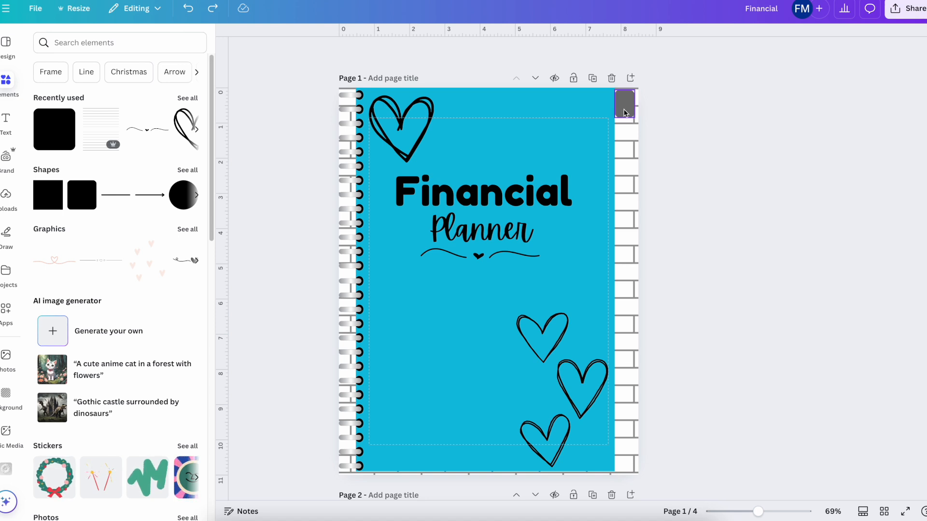
- Duplicate the corner tab and place the copy directly beneath it with a small gap
{"action": "left_click", "coordinate": [624, 113]}
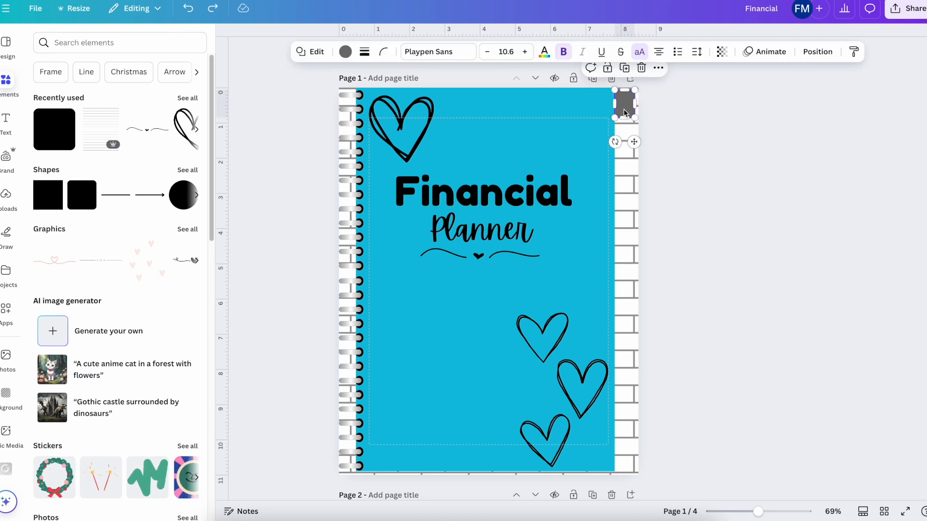
{"action": "left_click", "coordinate": [625, 69]}
{"action": "left_click_drag", "start_coordinate": [630, 108], "coordinate": [629, 133]}
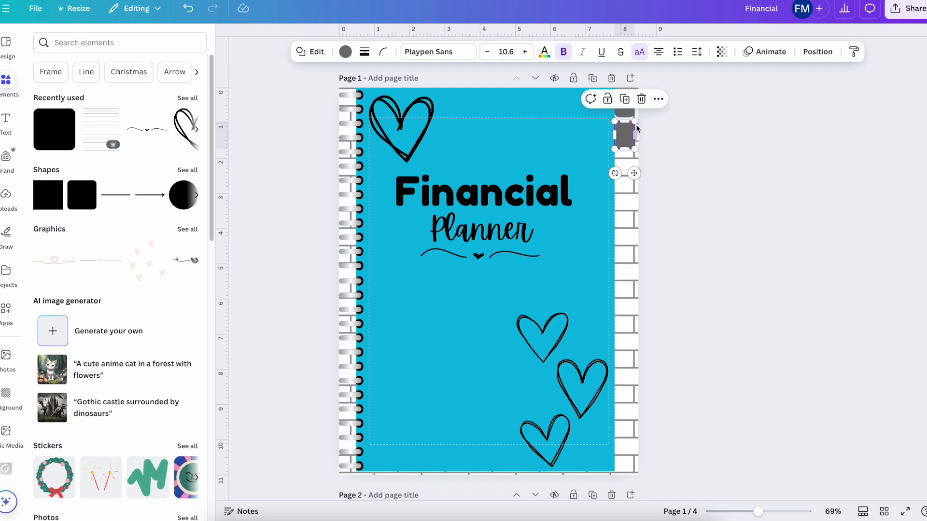
- Keep duplicating the lowest tab until twelve evenly spaced tabs run down the cover's right edge, and select them all
{"action": "left_click", "coordinate": [625, 99]}
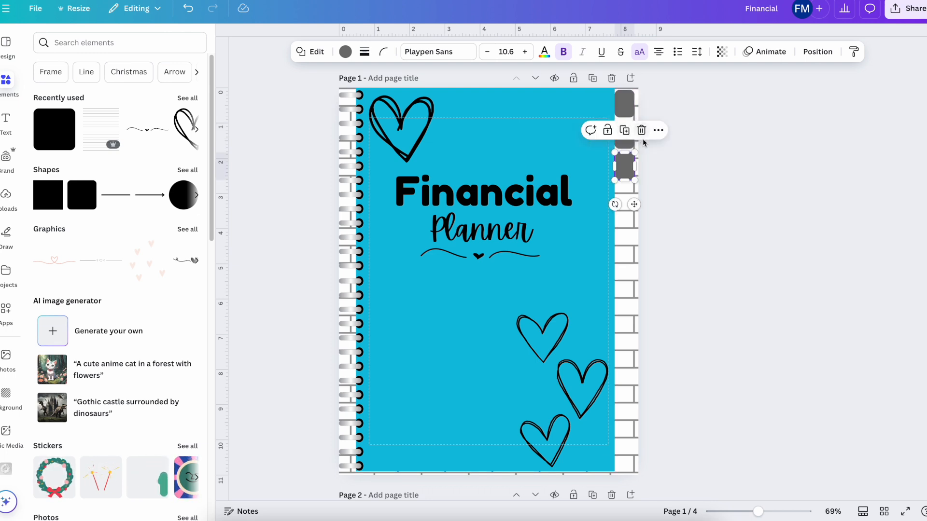
{"action": "left_click", "coordinate": [629, 133]}
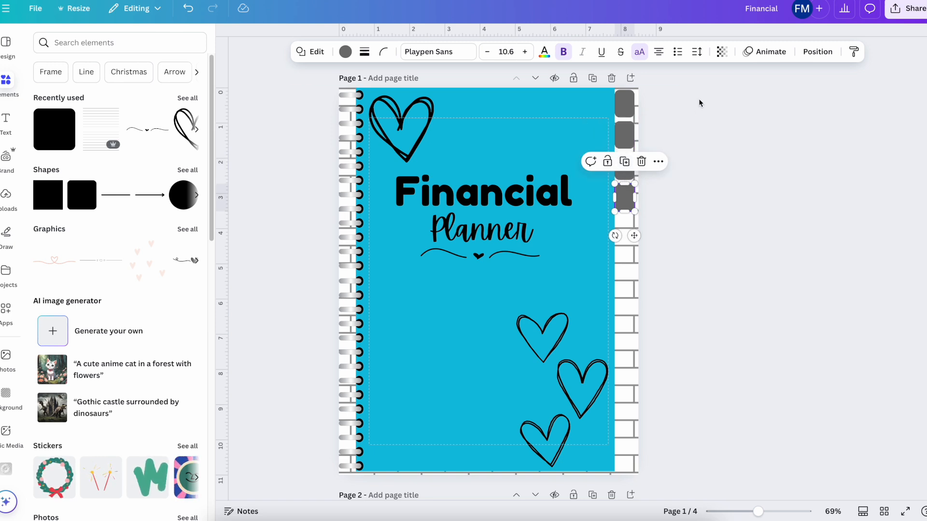
{"action": "left_click", "coordinate": [624, 161]}
{"action": "left_click", "coordinate": [625, 193]}
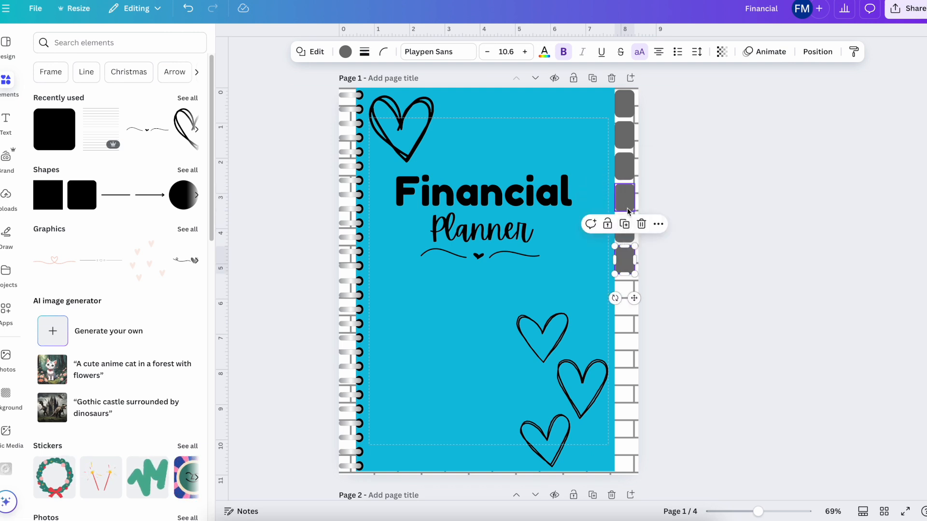
{"action": "left_click", "coordinate": [624, 224]}
{"action": "left_click", "coordinate": [625, 256]}
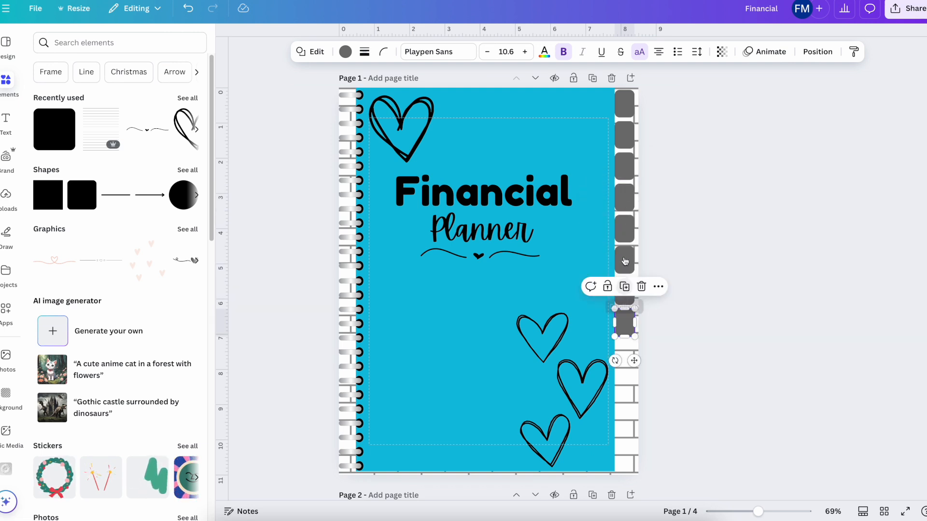
{"action": "left_click", "coordinate": [625, 286]}
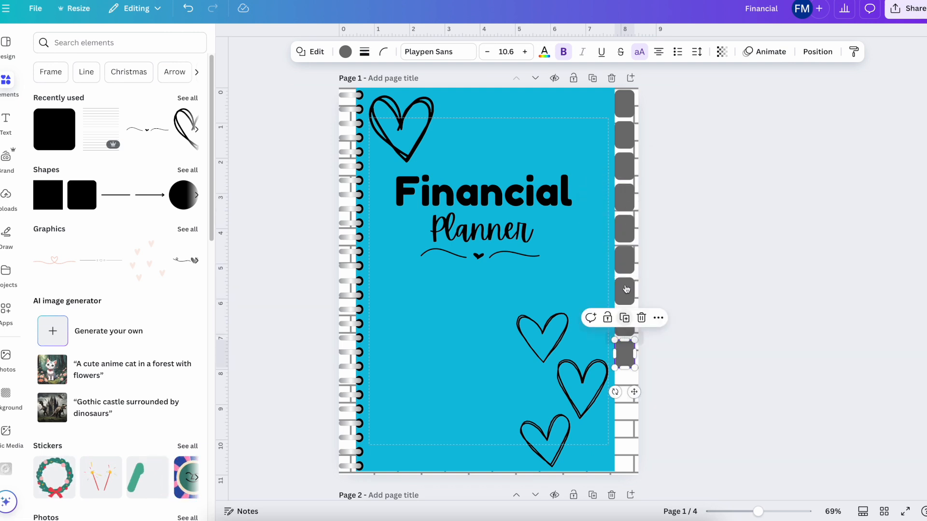
{"action": "left_click", "coordinate": [625, 318]}
{"action": "left_click", "coordinate": [626, 351]}
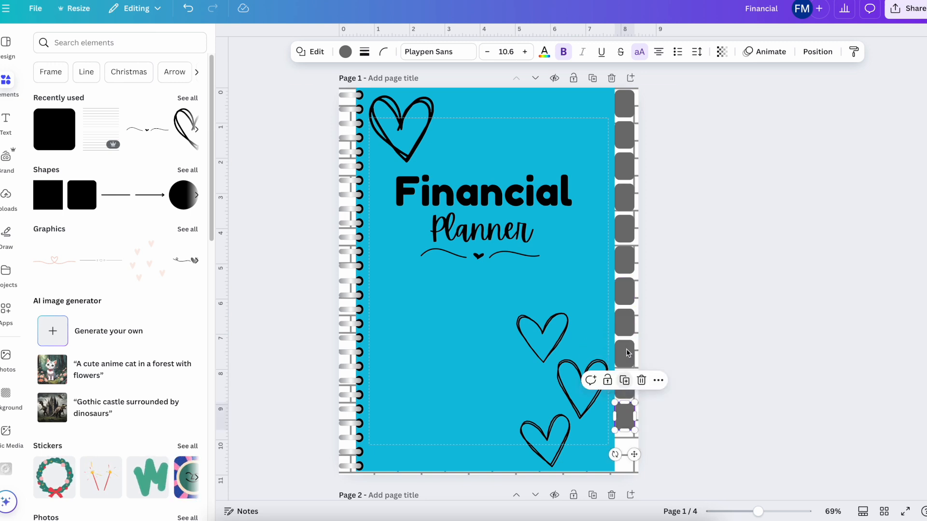
{"action": "left_click", "coordinate": [625, 380]}
{"action": "left_click_drag", "start_coordinate": [652, 102], "coordinate": [620, 459]}
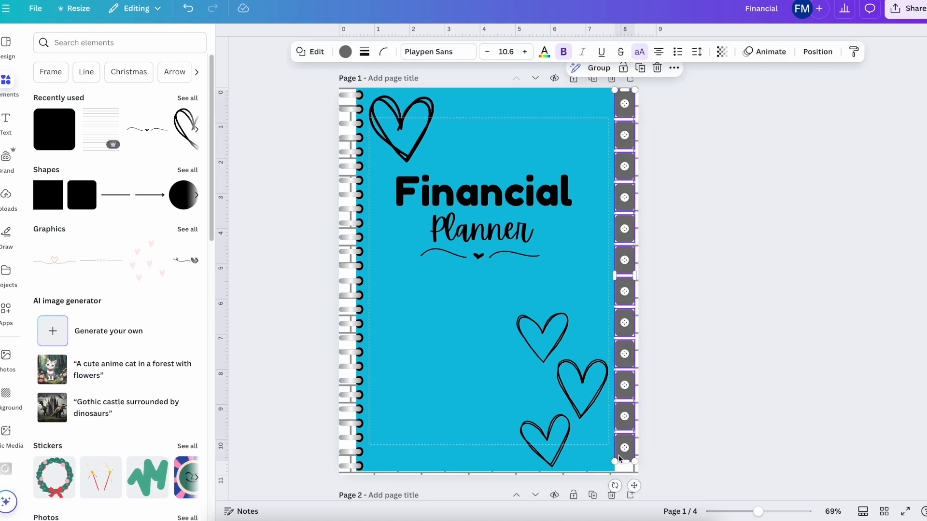
{"action": "key", "text": "Down"}
{"action": "key", "text": "Down"}
{"action": "key", "text": "Down"}
{"action": "key", "text": "Down"}
{"action": "key", "text": "Down"}
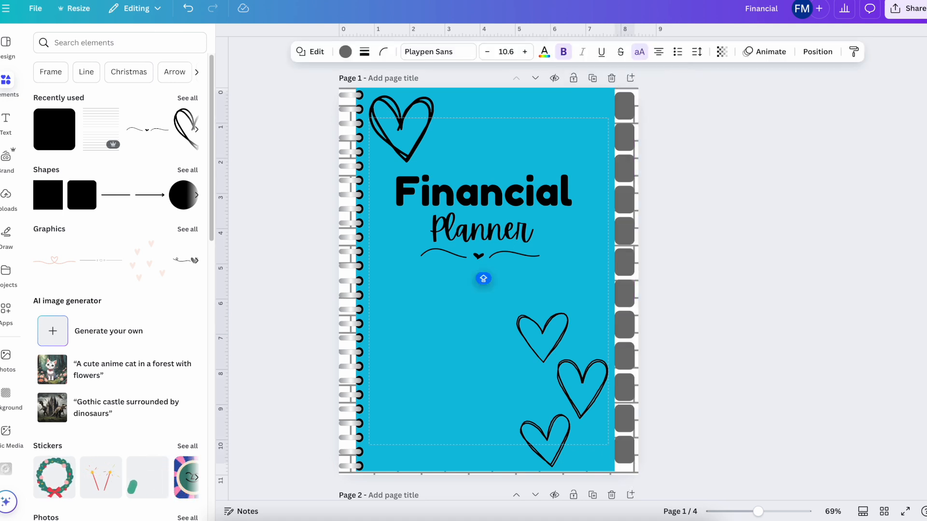
{"action": "key", "text": "Down"}
{"action": "key", "text": "Down"}
{"action": "key", "text": "Down"}
{"action": "key", "text": "Down"}
{"action": "key", "text": "Down"}
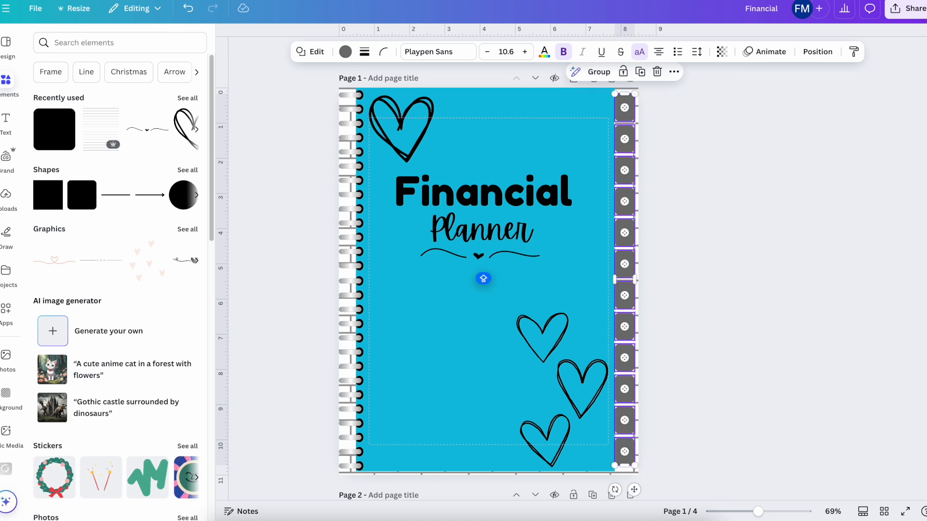
{"action": "key", "text": "Up"}
{"action": "key", "text": "Up"}
{"action": "key", "text": "Up"}
{"action": "key", "text": "Up"}
{"action": "key", "text": "Up"}
{"action": "key", "text": "Up"}
{"action": "key", "text": "Up"}
{"action": "key", "text": "Up"}
{"action": "key", "text": "Up"}
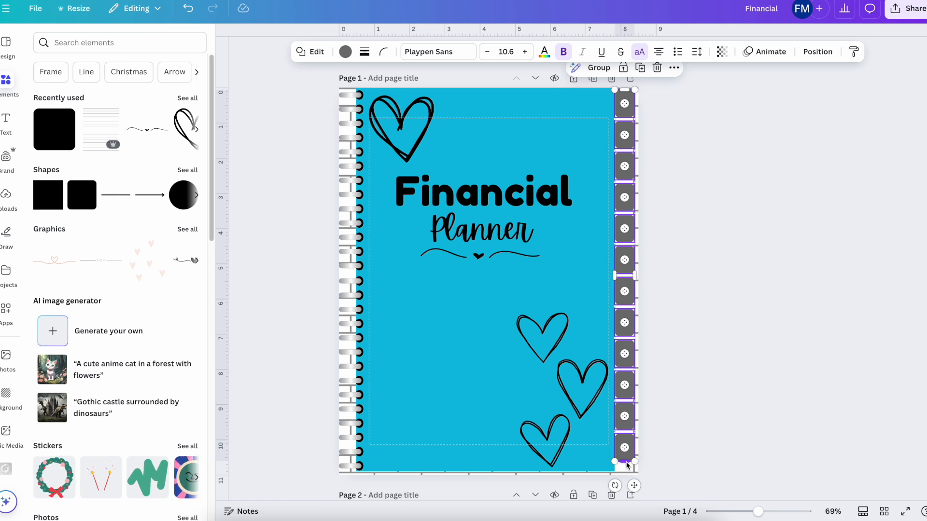
- Stretch the selected column of twelve tabs down to the cover's bottom edge and deselect it
{"action": "left_click_drag", "start_coordinate": [626, 464], "coordinate": [628, 468]}
{"action": "left_click", "coordinate": [754, 394]}
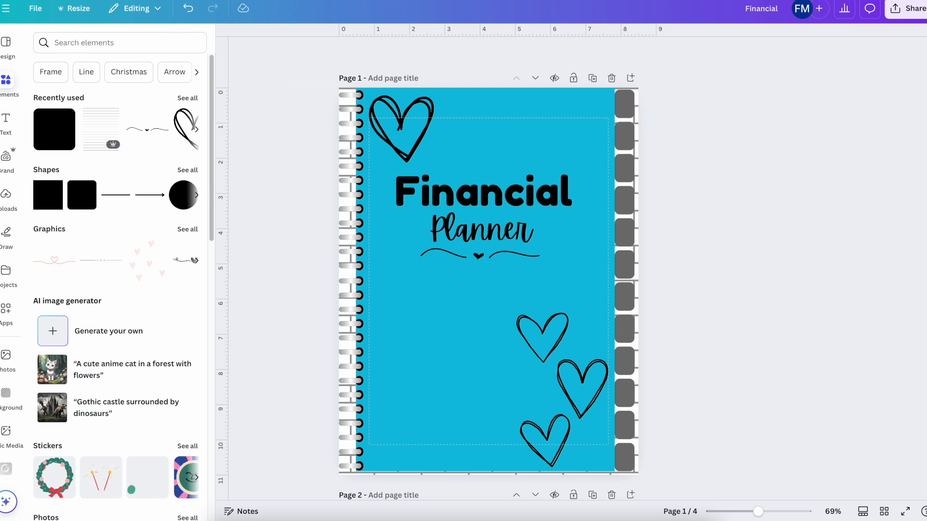
- Add a text box reading "JAN" to the cover, in Playpen Sans at size 16 and coloured white
{"action": "left_click", "coordinate": [7, 127]}
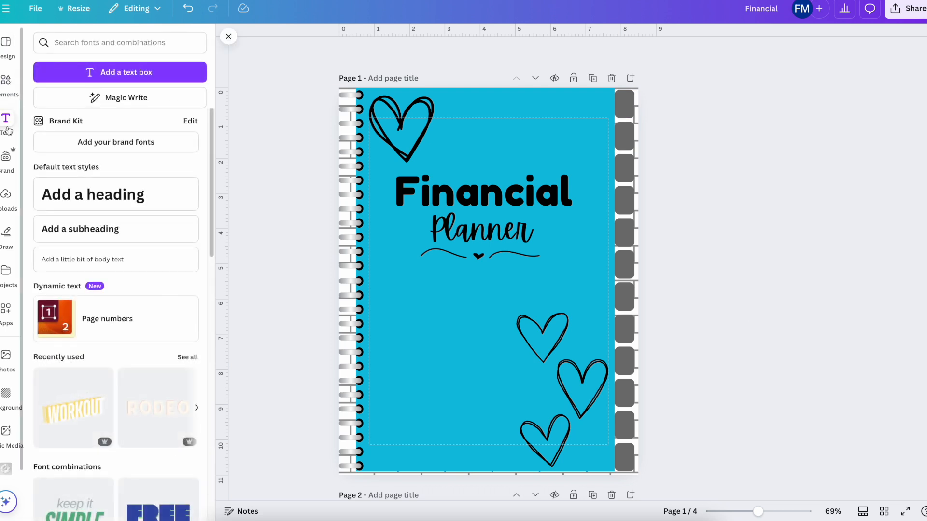
{"action": "left_click", "coordinate": [112, 77]}
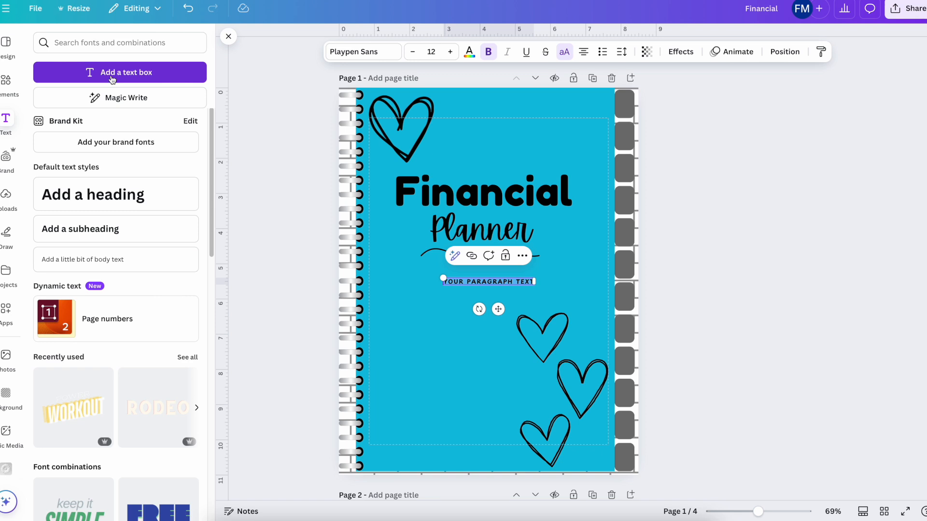
{"action": "type", "text": "JAN"}
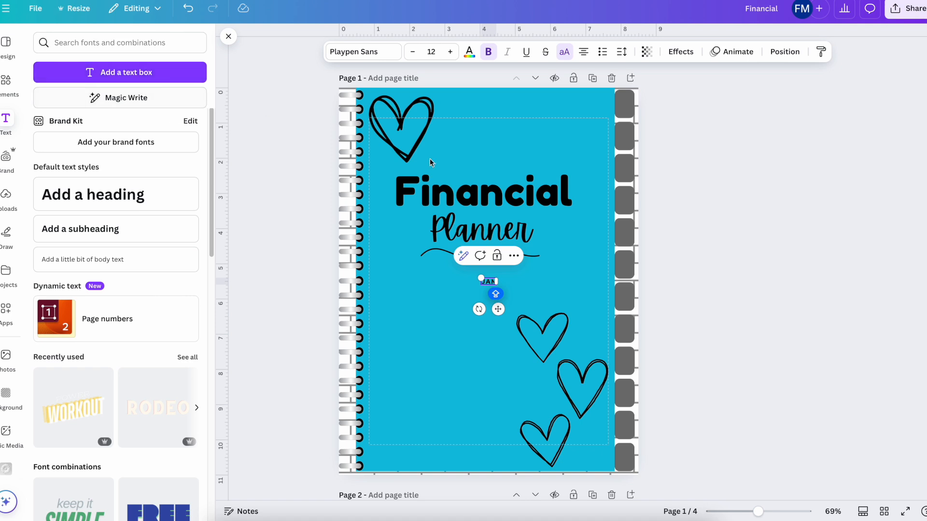
{"action": "left_click_drag", "start_coordinate": [481, 278], "coordinate": [476, 276]}
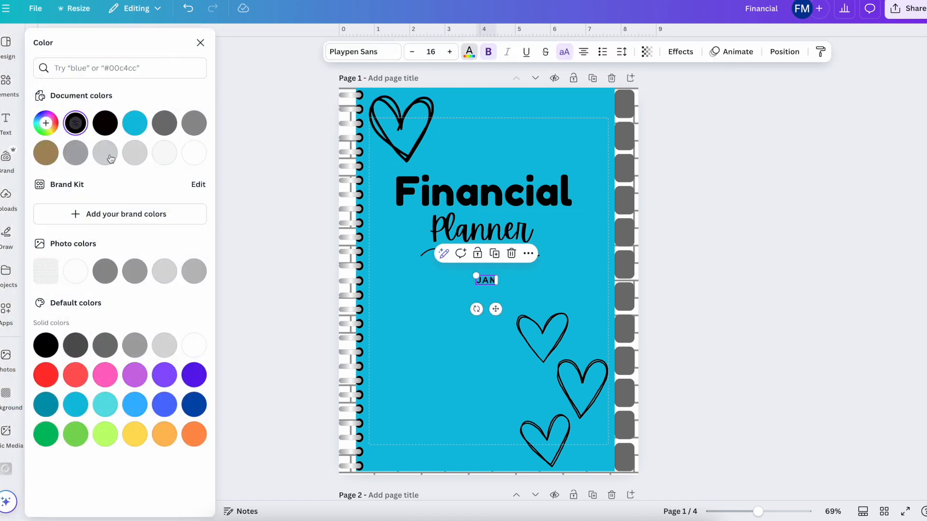
{"action": "left_click", "coordinate": [190, 154]}
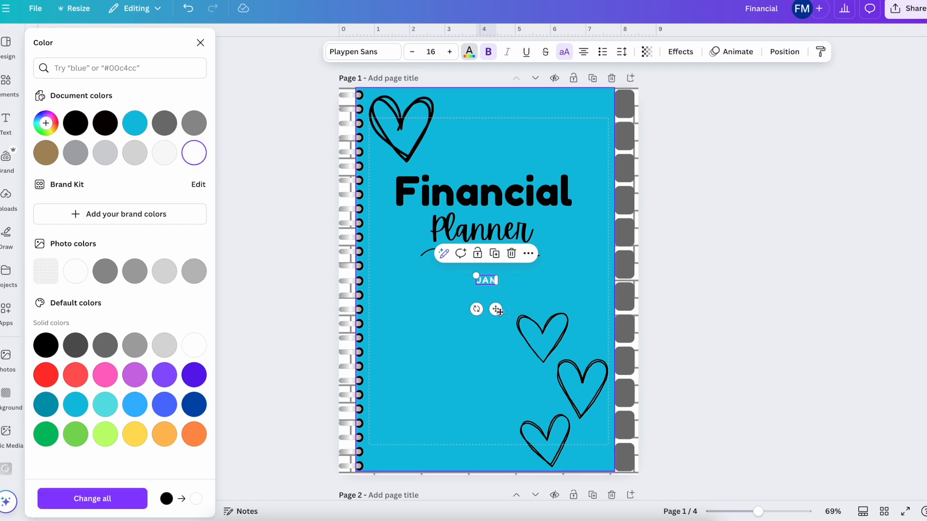
- Move the JAN label onto the first side tab, rotate it to read vertically downward, and centre it there
{"action": "left_click_drag", "start_coordinate": [496, 309], "coordinate": [634, 128]}
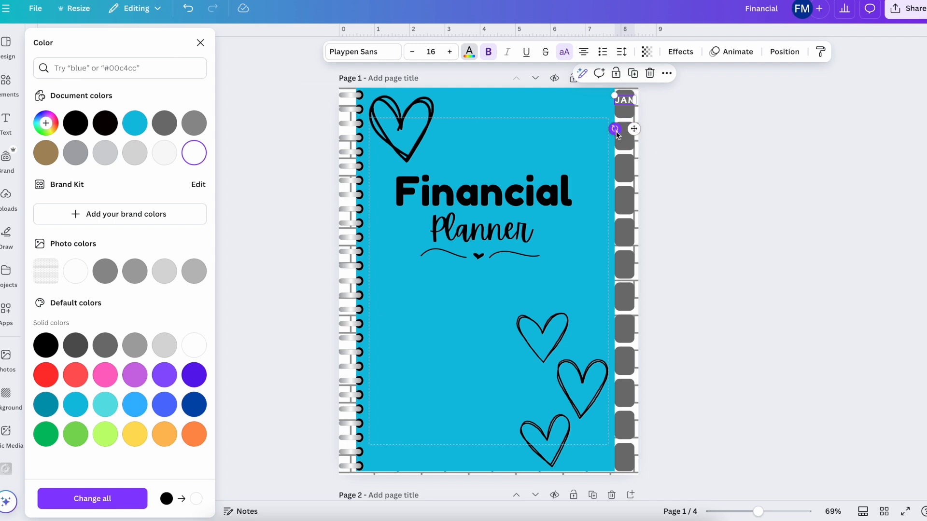
{"action": "left_click_drag", "start_coordinate": [614, 129], "coordinate": [607, 105]}
{"action": "scroll", "coordinate": [685, 105], "scroll_direction": "up", "scroll_amount": 5}
{"action": "scroll", "coordinate": [685, 104], "scroll_direction": "up", "scroll_amount": 2}
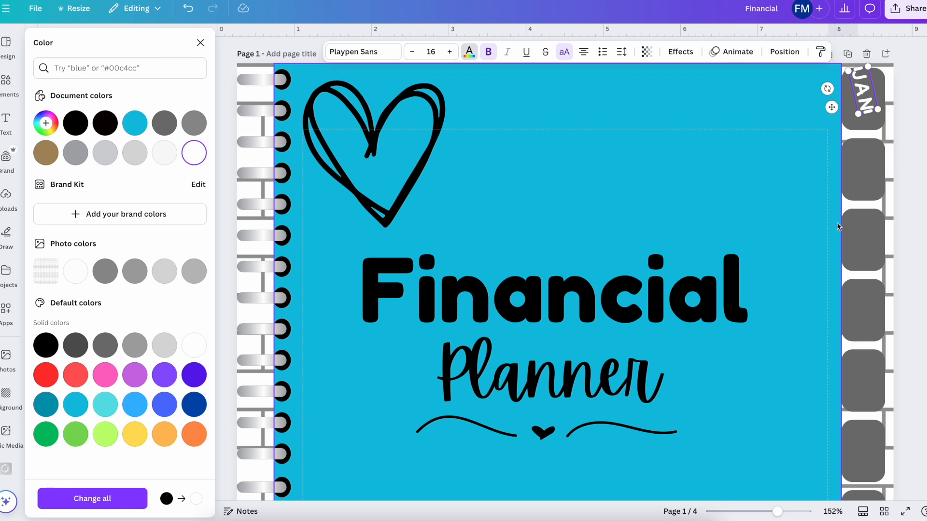
{"action": "scroll", "coordinate": [918, 212], "scroll_direction": "down", "scroll_amount": 1}
{"action": "scroll", "coordinate": [918, 212], "scroll_direction": "up", "scroll_amount": 1}
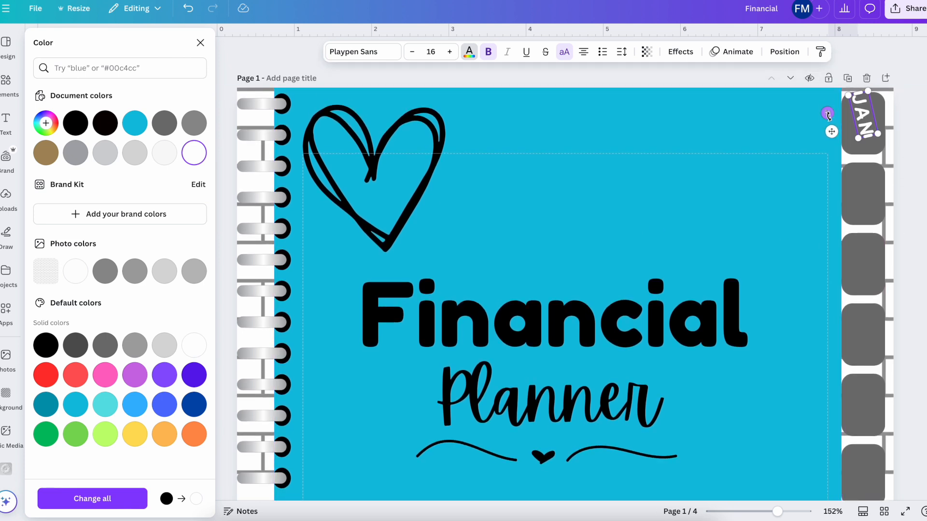
{"action": "left_click_drag", "start_coordinate": [827, 112], "coordinate": [798, 108]}
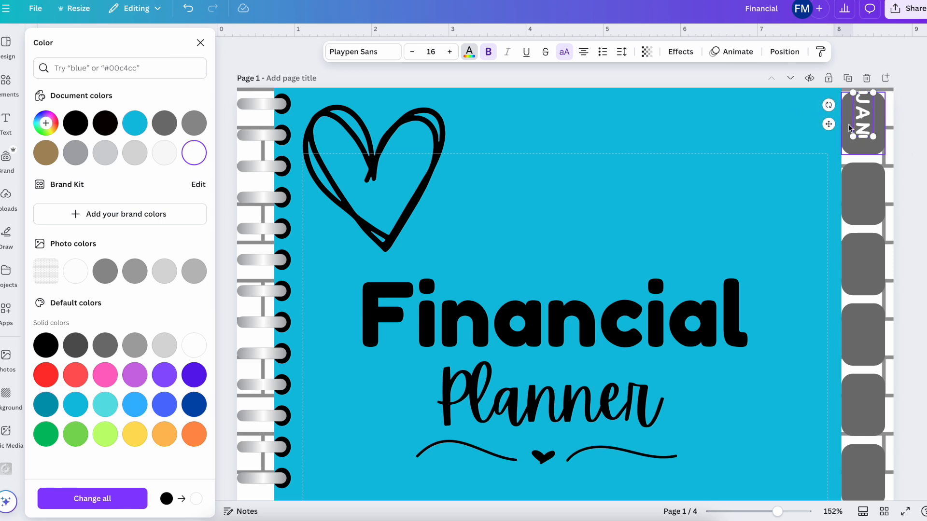
{"action": "left_click_drag", "start_coordinate": [849, 128], "coordinate": [861, 140]}
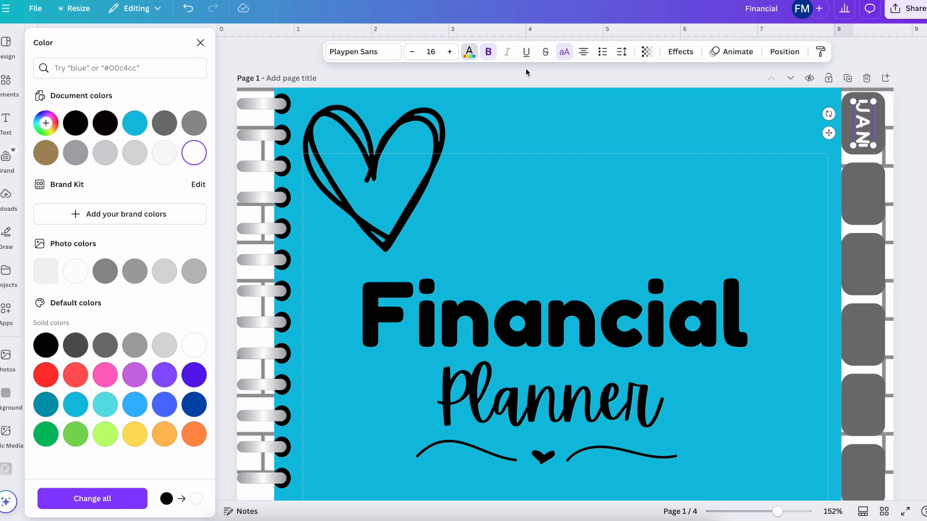
- Set the JAN label's font size to 18, widen its box to keep the word on one line, and recentre it on the tab
{"action": "left_click", "coordinate": [450, 54]}
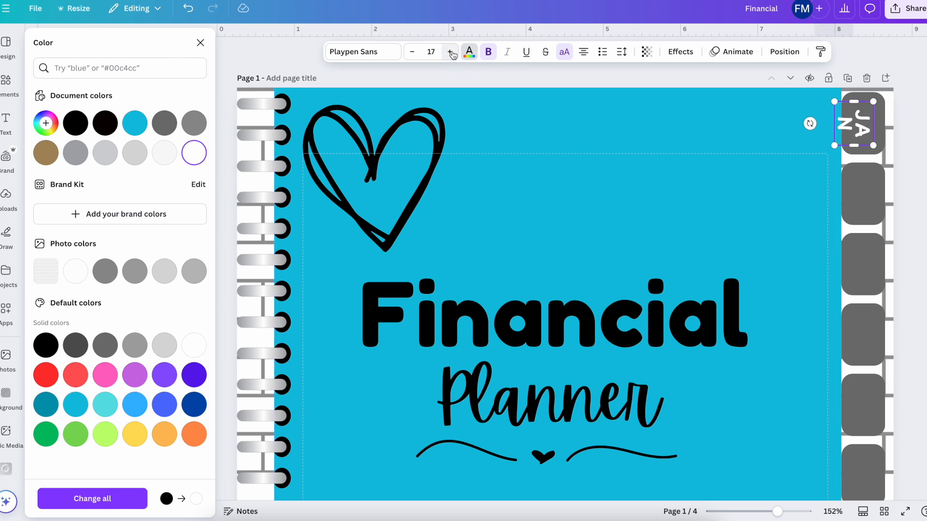
{"action": "left_click", "coordinate": [451, 53]}
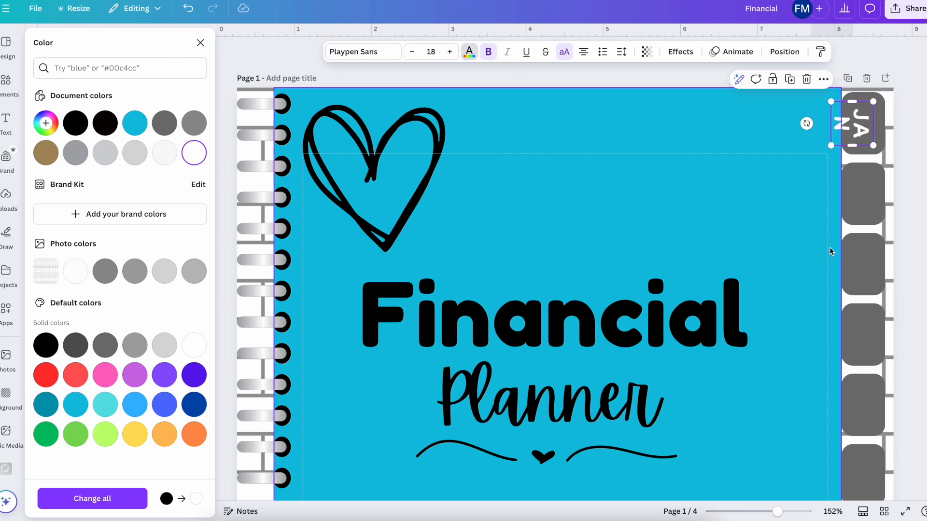
{"action": "mouse_move", "coordinate": [851, 147]}
{"action": "left_mouse_down"}
{"action": "mouse_move", "coordinate": [852, 156]}
{"action": "mouse_move", "coordinate": [863, 136]}
{"action": "left_mouse_up"}
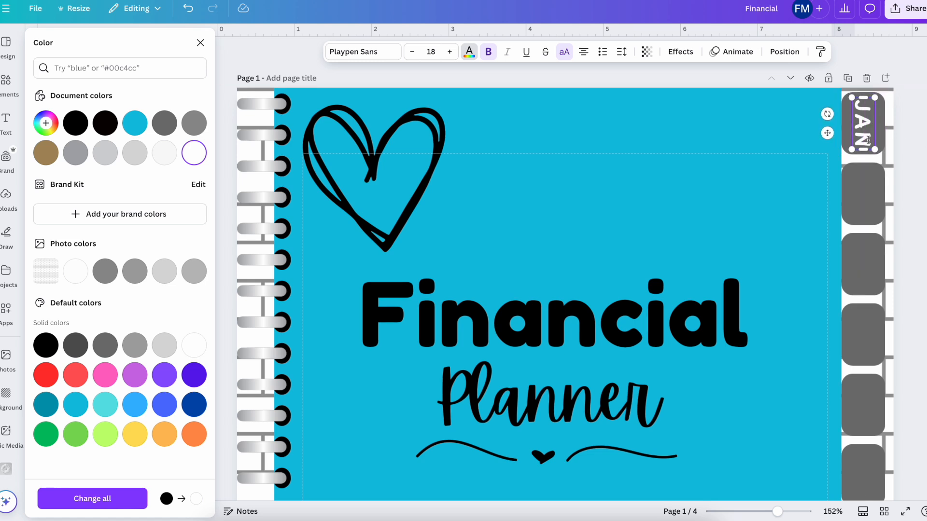
{"action": "key", "text": "Escape"}
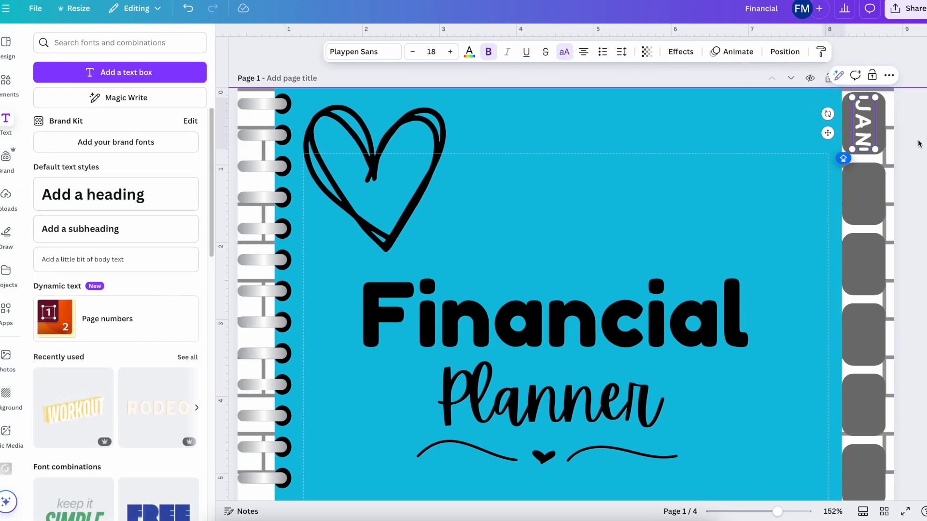
{"action": "left_click_drag", "start_coordinate": [871, 133], "coordinate": [881, 116]}
{"action": "scroll", "coordinate": [871, 135], "scroll_direction": "up", "scroll_amount": 5, "text": "ctrl"}
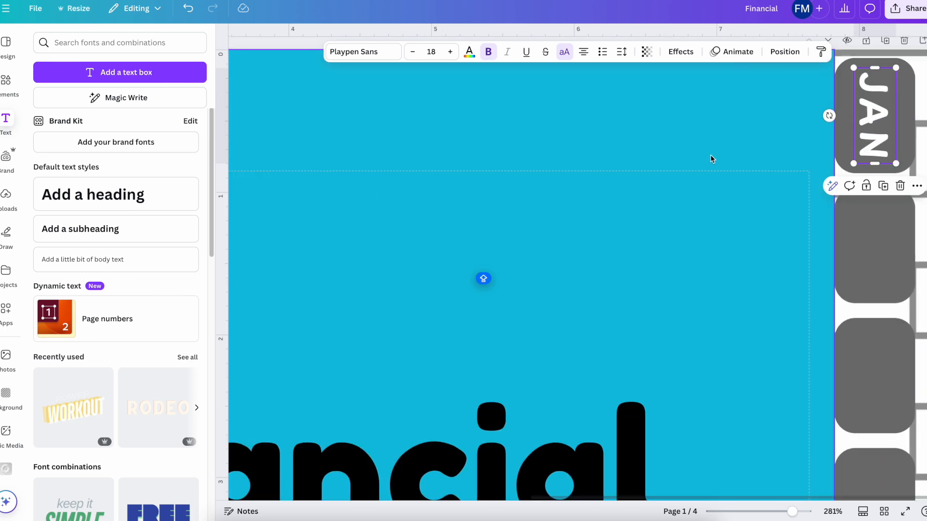
{"action": "left_click", "coordinate": [702, 170]}
{"action": "scroll", "coordinate": [702, 169], "scroll_direction": "down", "scroll_amount": 10, "text": "ctrl"}
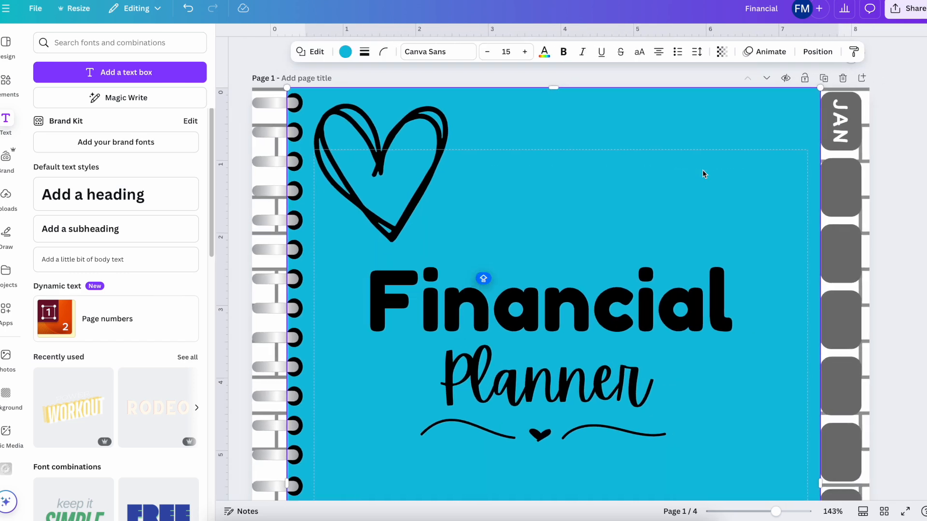
{"action": "scroll", "coordinate": [702, 170], "scroll_direction": "up", "scroll_amount": 2, "text": "ctrl"}
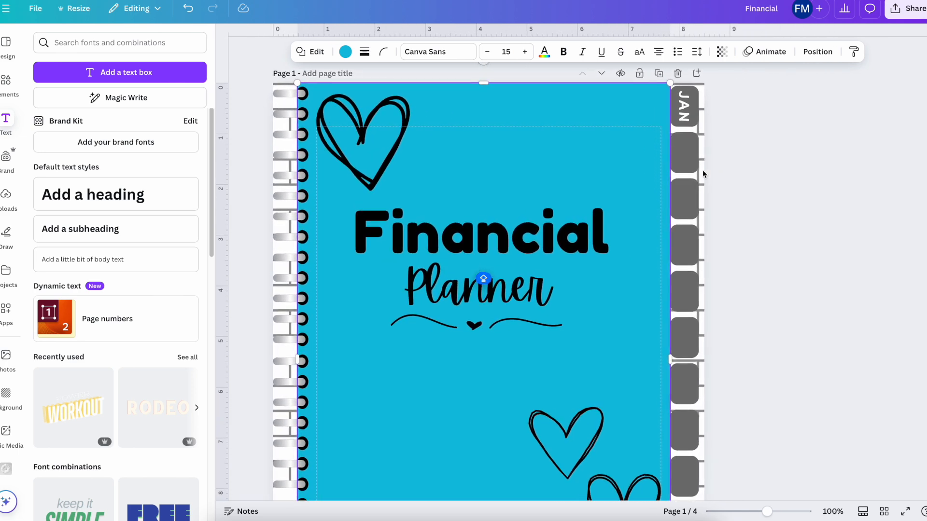
{"action": "left_click", "coordinate": [770, 157]}
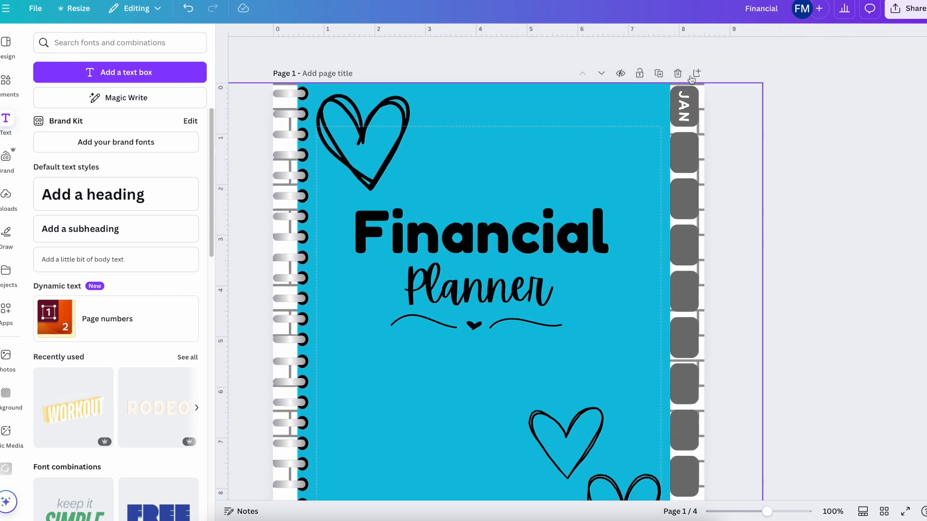
- Duplicate the JAN label onto each tab down the column, centring the first copy on the second tab and keeping the same spacing
{"action": "left_click", "coordinate": [682, 104]}
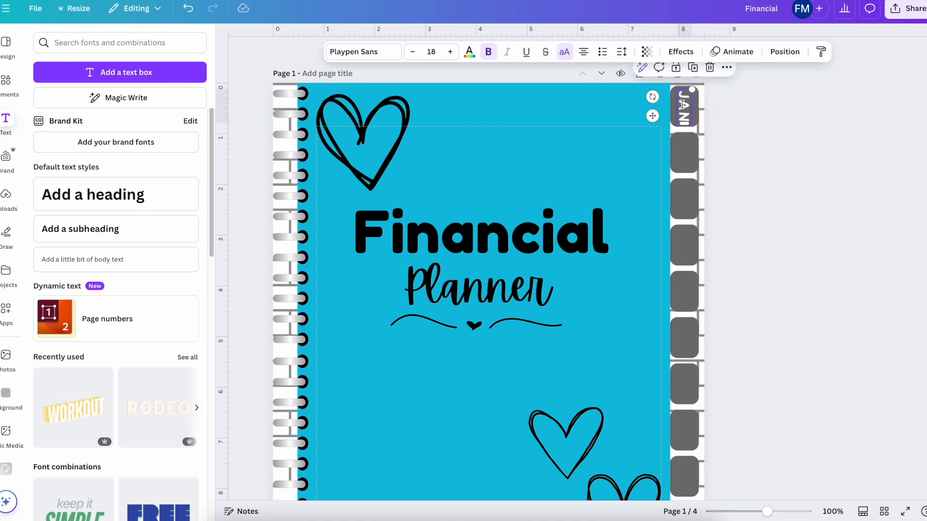
{"action": "left_click", "coordinate": [693, 68]}
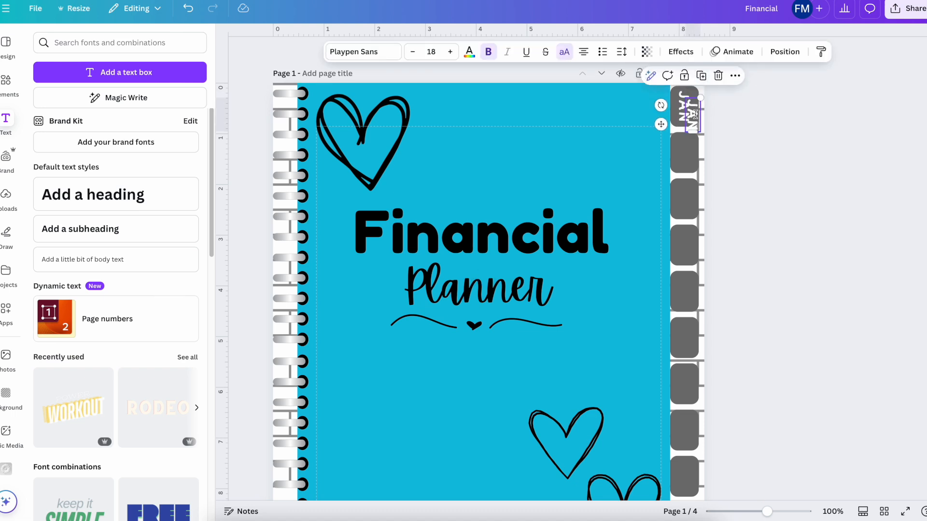
{"action": "left_click_drag", "start_coordinate": [660, 124], "coordinate": [653, 163]}
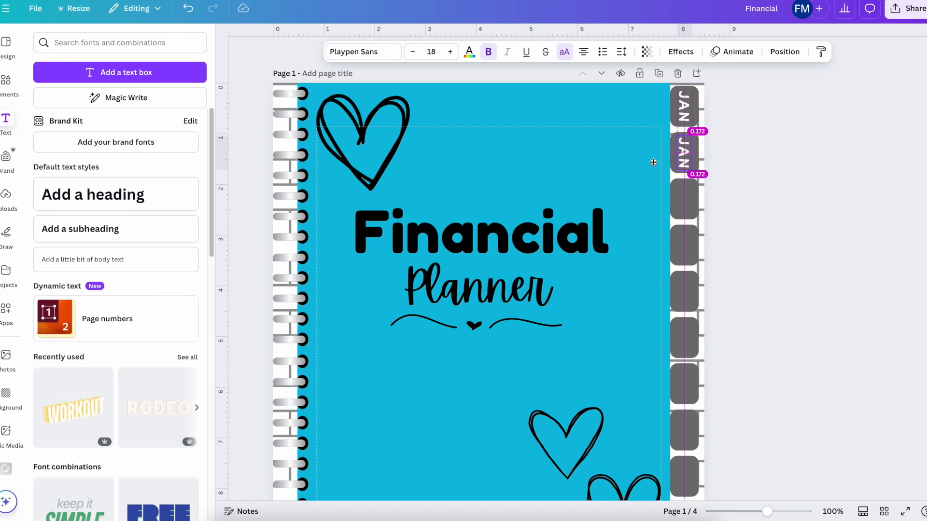
{"action": "left_click_drag", "start_coordinate": [653, 162], "coordinate": [653, 163]}
{"action": "left_click", "coordinate": [694, 119]}
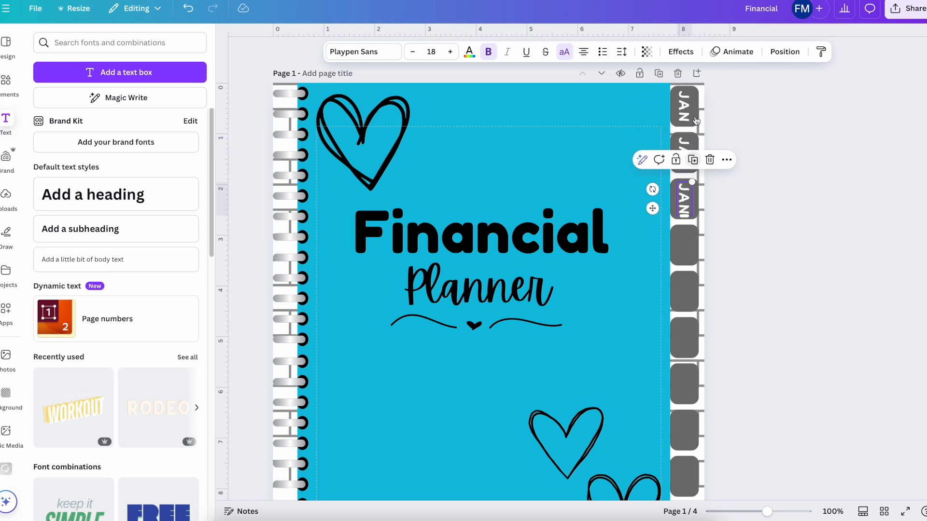
{"action": "left_click", "coordinate": [693, 159]}
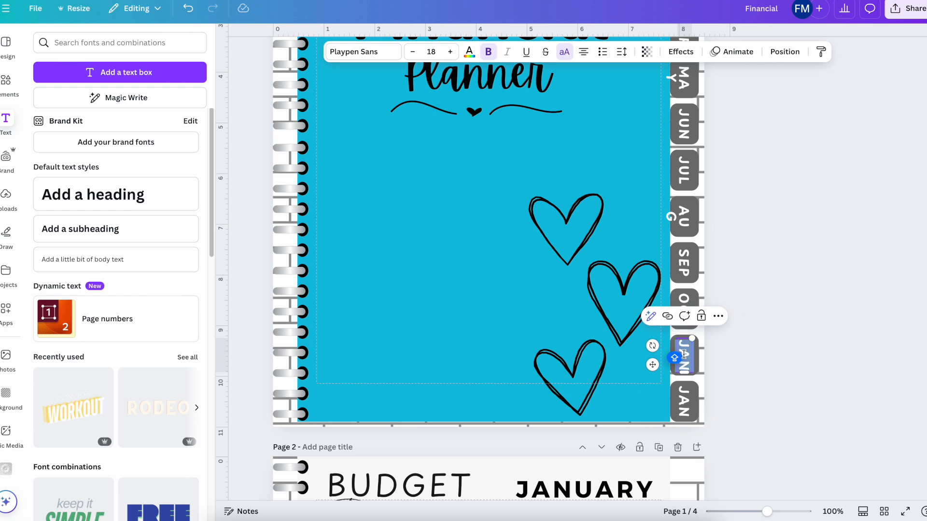
- Relabel the copied tab texts in month order from FEB down to DEC on the last tab
{"action": "left_click", "coordinate": [685, 401]}
{"action": "left_click", "coordinate": [688, 401]}
{"action": "type", "text": "DEC"}
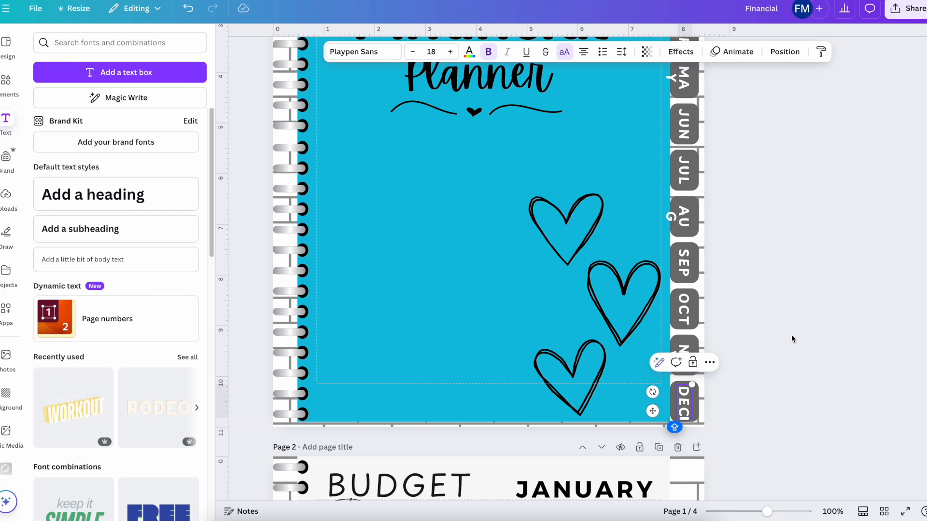
{"action": "scroll", "coordinate": [792, 337], "scroll_direction": "up", "scroll_amount": 3}
{"action": "scroll", "coordinate": [791, 338], "scroll_direction": "up", "scroll_amount": 2}
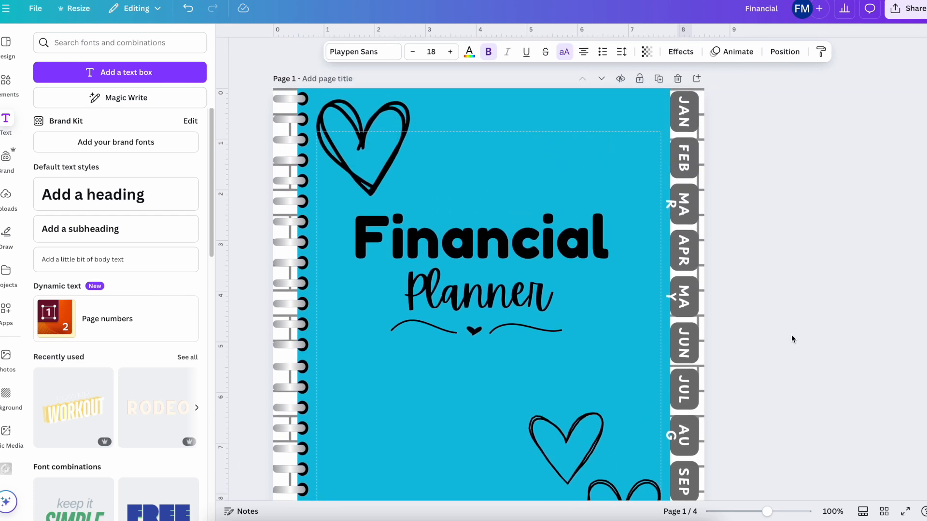
{"action": "scroll", "coordinate": [792, 338], "scroll_direction": "down", "scroll_amount": 1}
{"action": "scroll", "coordinate": [792, 338], "scroll_direction": "up", "scroll_amount": 1}
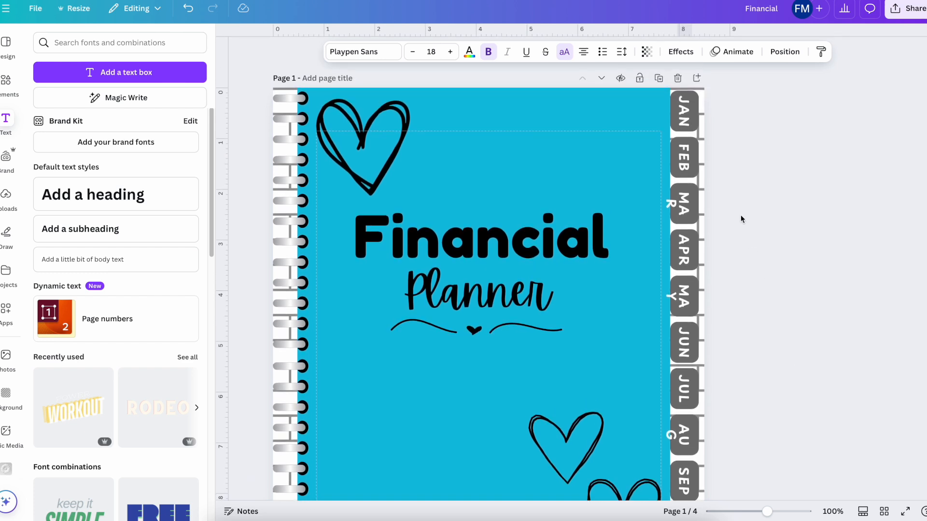
- Reduce the font size of the wrapped MAR, MAY and AUG labels, with MAR at 17, so each fits on one line
{"action": "scroll", "coordinate": [734, 165], "scroll_direction": "down", "scroll_amount": 1}
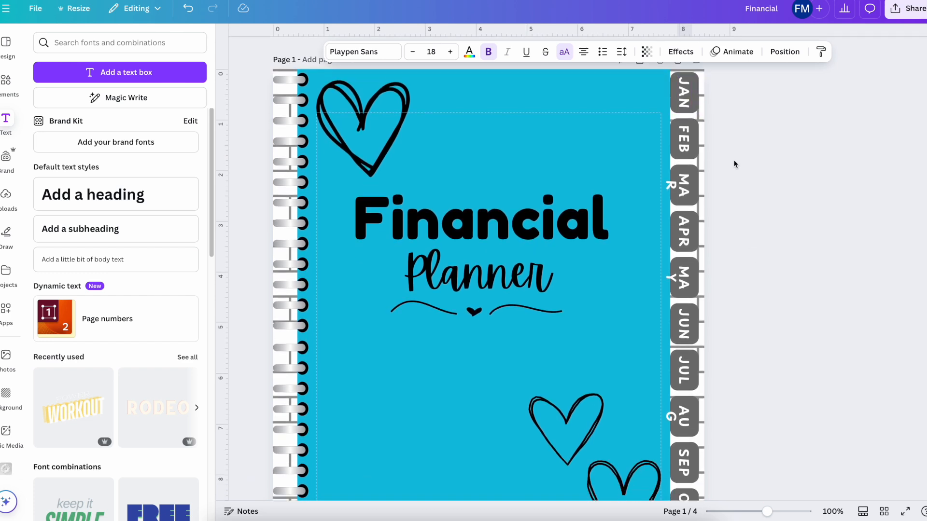
{"action": "left_click", "coordinate": [675, 176]}
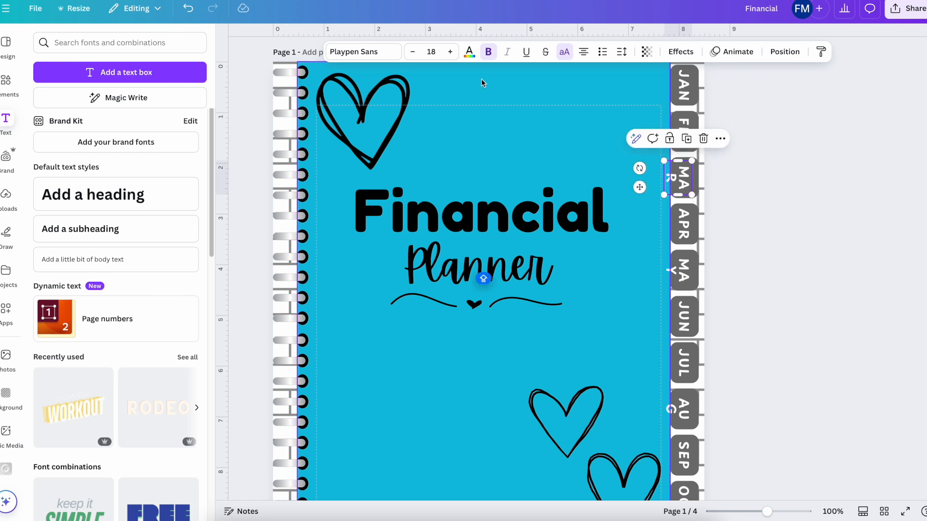
{"action": "left_click", "coordinate": [413, 52]}
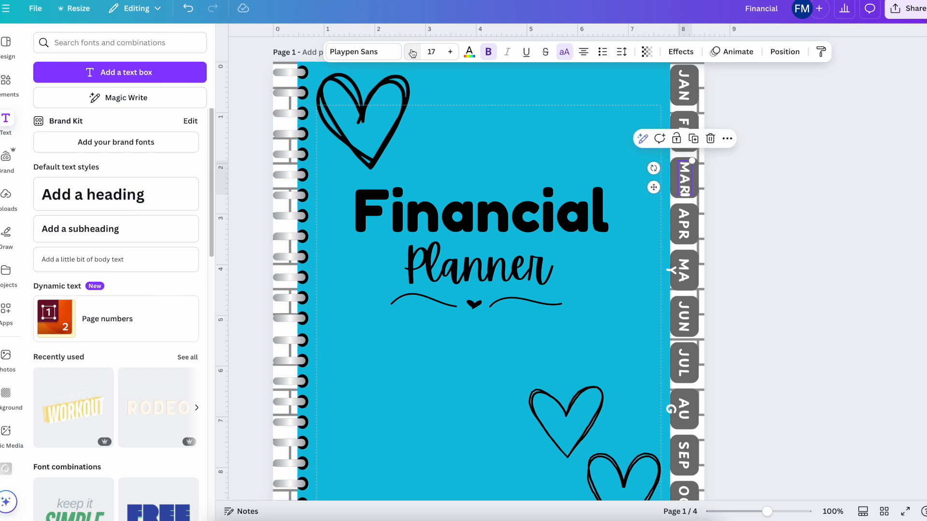
{"action": "left_click", "coordinate": [761, 208]}
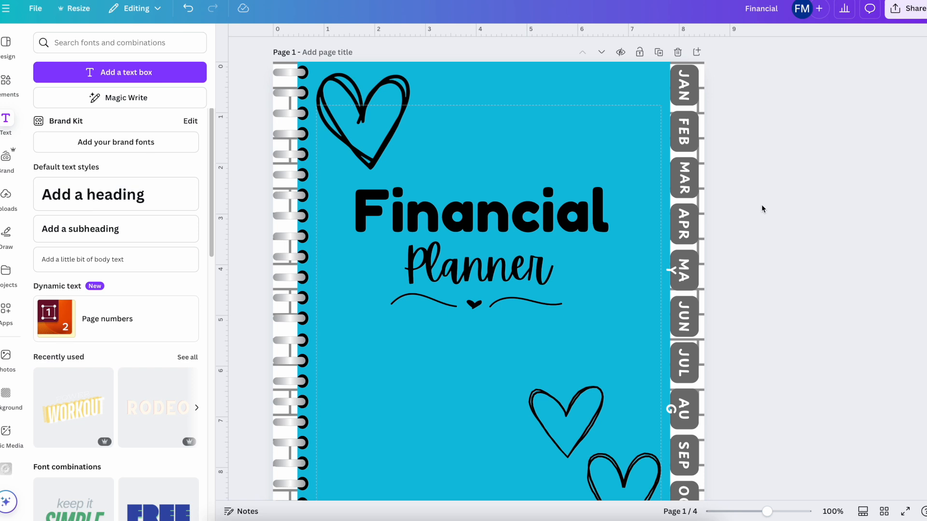
{"action": "scroll", "coordinate": [769, 261], "scroll_direction": "down", "scroll_amount": 3}
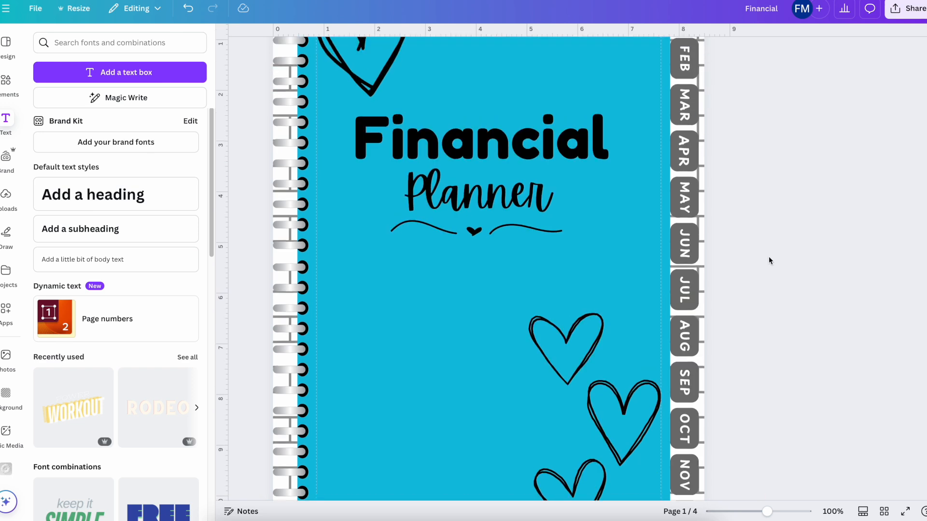
- Review the labelled month tabs on the cover and the January budget page on page 2
{"action": "scroll", "coordinate": [769, 260], "scroll_direction": "up", "scroll_amount": 3}
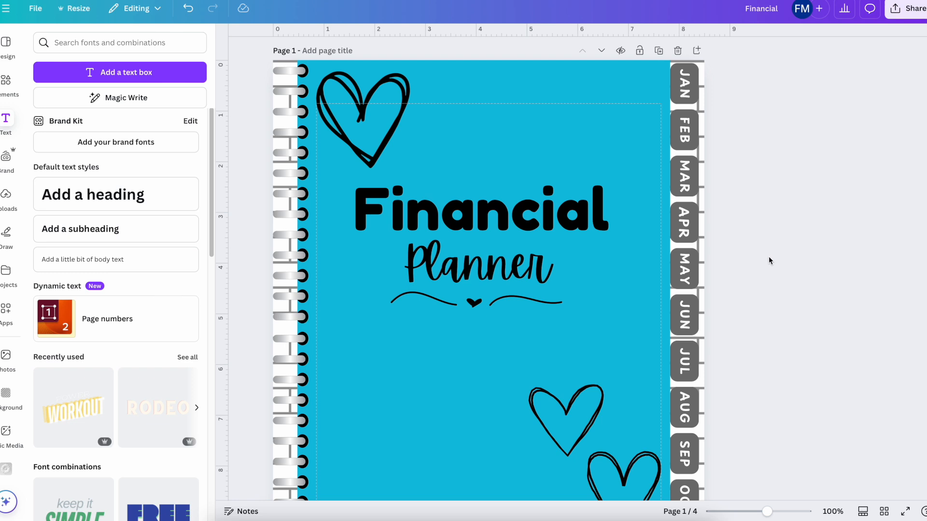
{"action": "scroll", "coordinate": [769, 260], "scroll_direction": "down", "scroll_amount": 2}
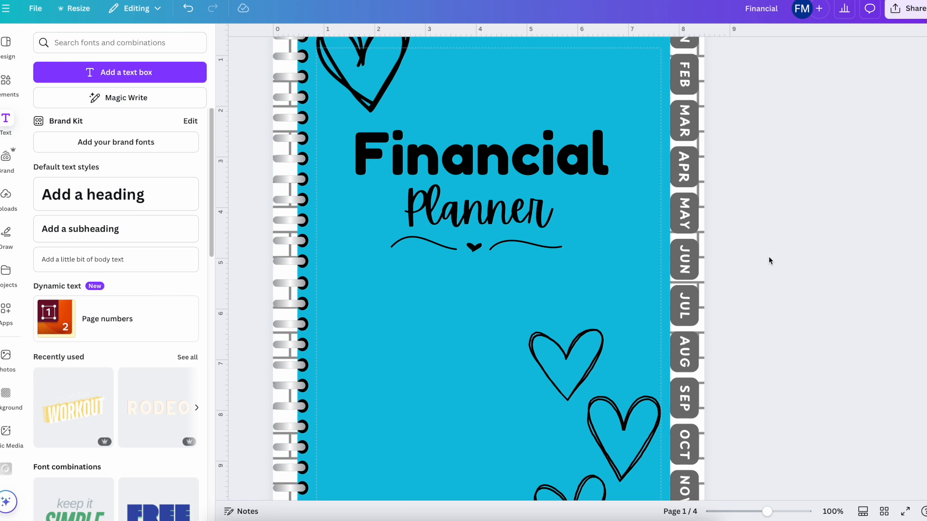
{"action": "scroll", "coordinate": [769, 261], "scroll_direction": "down", "scroll_amount": 6}
{"action": "scroll", "coordinate": [768, 260], "scroll_direction": "down", "scroll_amount": 10}
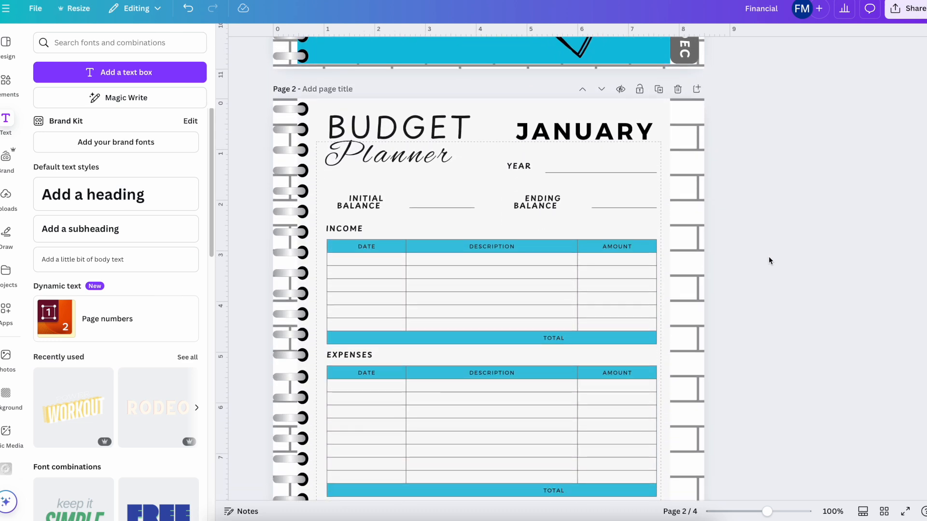
{"action": "scroll", "coordinate": [768, 260], "scroll_direction": "down", "scroll_amount": 2}
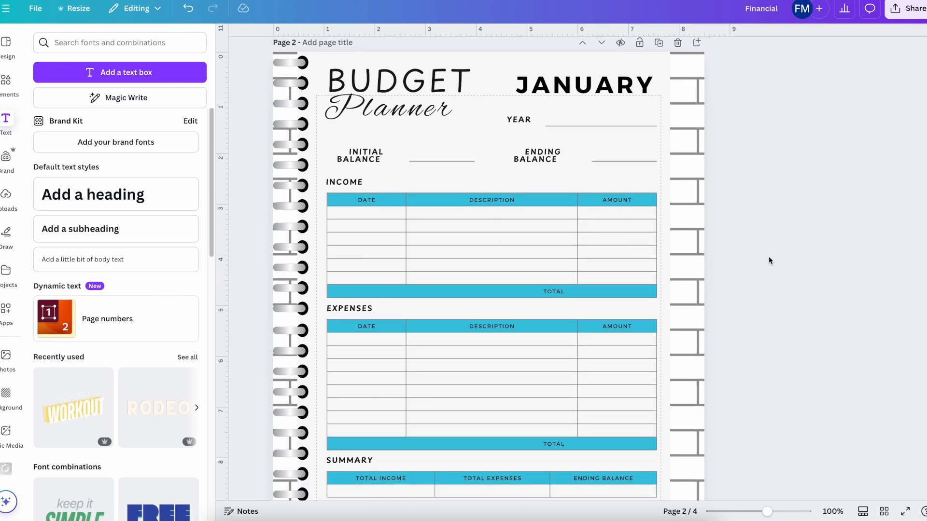
- Review the January budget page from its header and income table down to the notes lines and the following notes page
{"action": "scroll", "coordinate": [769, 260], "scroll_direction": "down", "scroll_amount": 18}
{"action": "scroll", "coordinate": [787, 306], "scroll_direction": "up", "scroll_amount": 15}
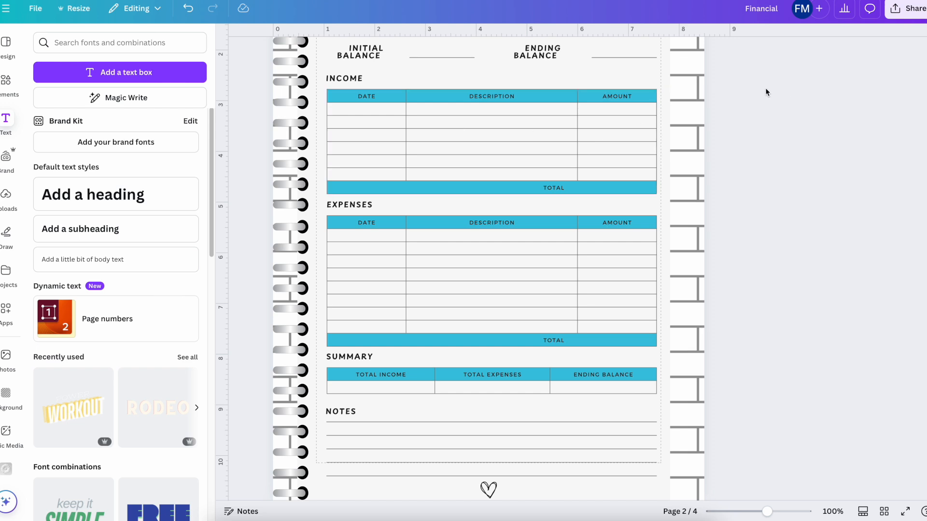
{"action": "scroll", "coordinate": [758, 118], "scroll_direction": "up", "scroll_amount": 3}
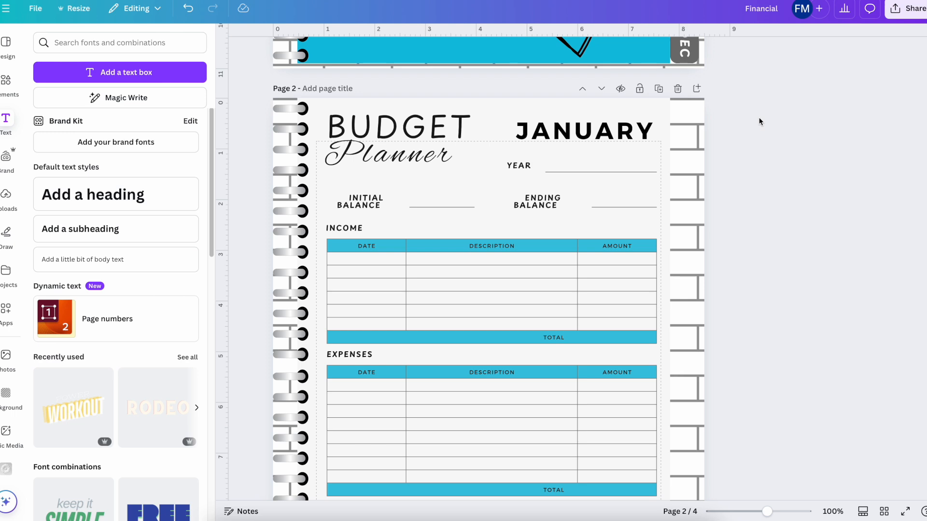
{"action": "scroll", "coordinate": [764, 146], "scroll_direction": "down", "scroll_amount": 3}
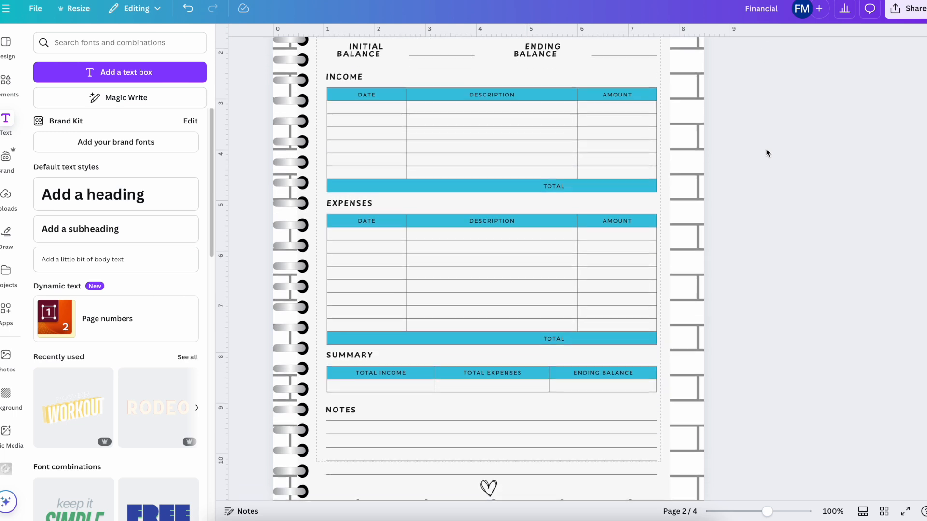
{"action": "scroll", "coordinate": [767, 153], "scroll_direction": "up", "scroll_amount": 3}
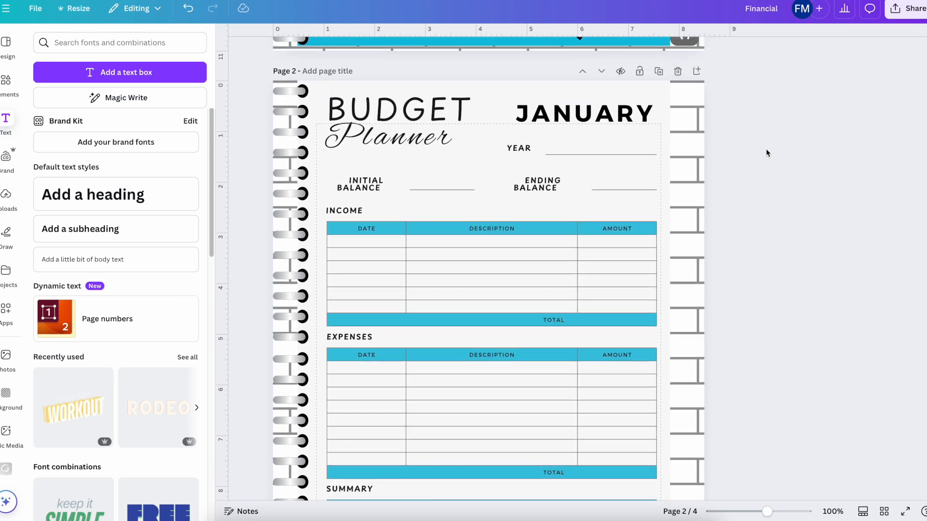
{"action": "scroll", "coordinate": [766, 153], "scroll_direction": "down", "scroll_amount": 1}
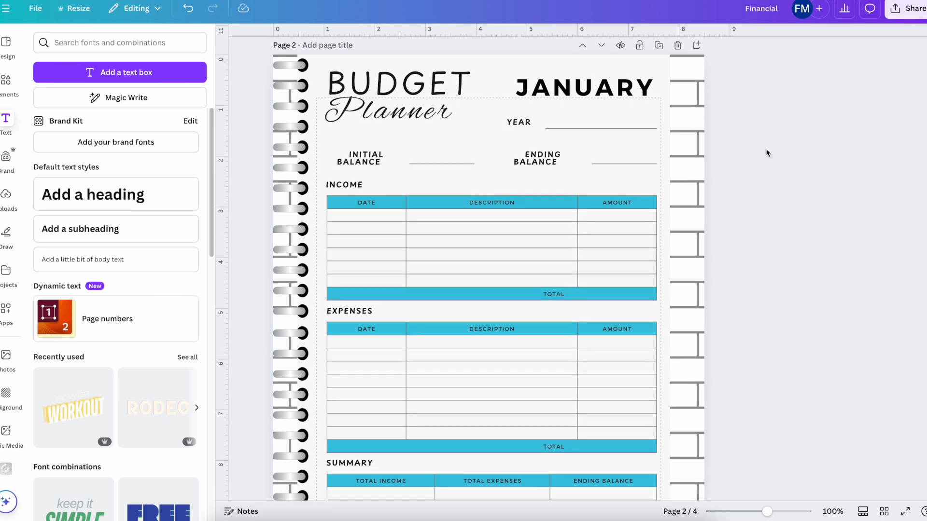
{"action": "scroll", "coordinate": [766, 153], "scroll_direction": "down", "scroll_amount": 5}
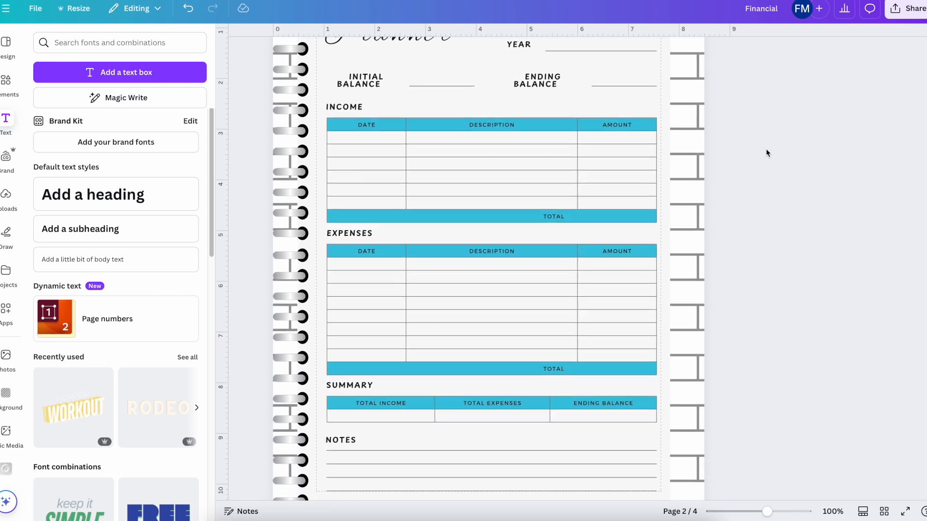
{"action": "scroll", "coordinate": [766, 153], "scroll_direction": "down", "scroll_amount": 2}
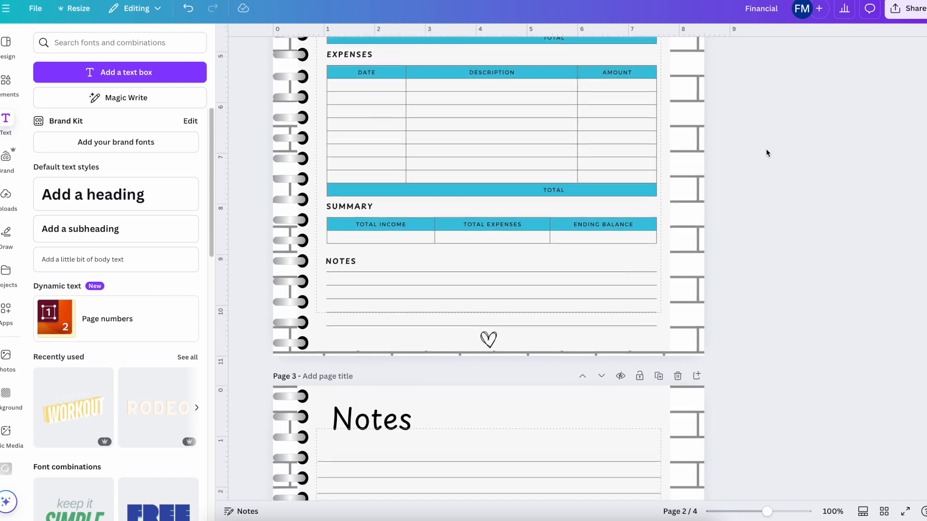
{"action": "left_click", "coordinate": [342, 242]}
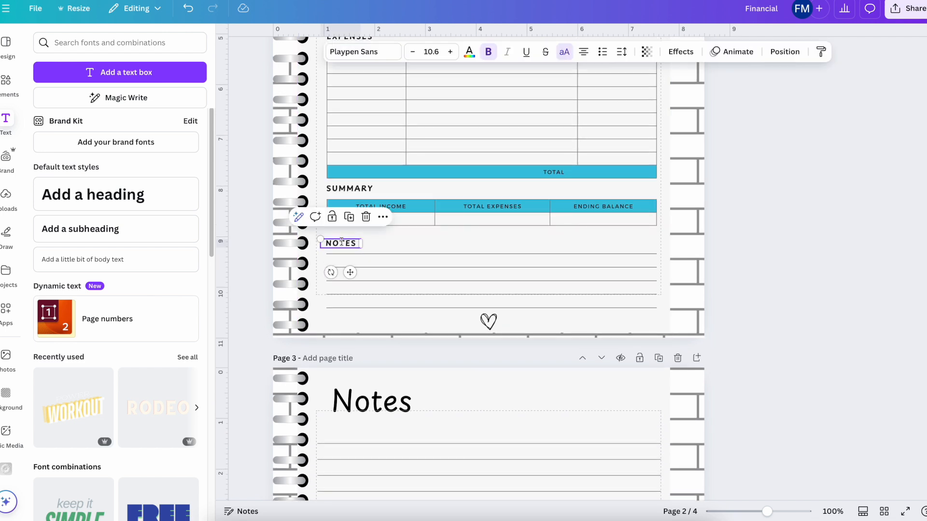
{"action": "right_click", "coordinate": [341, 242]}
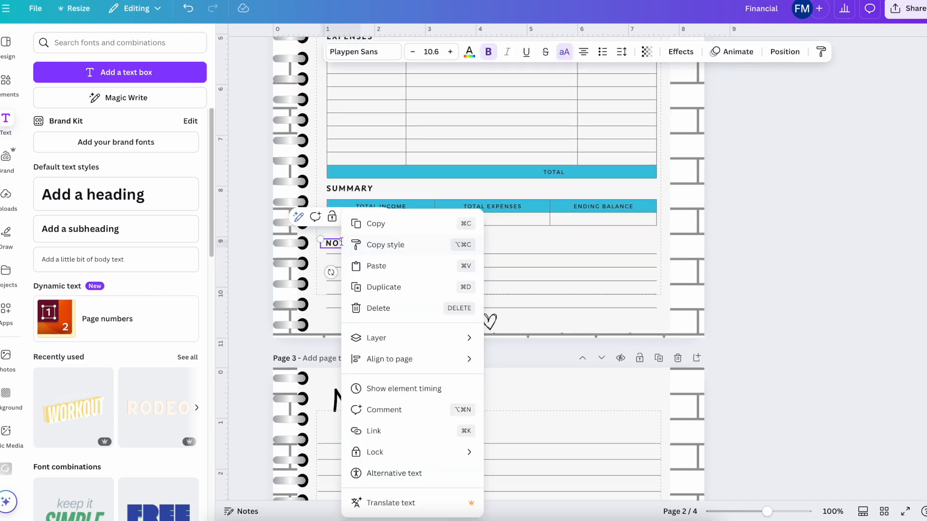
{"action": "mouse_move", "coordinate": [408, 371]}
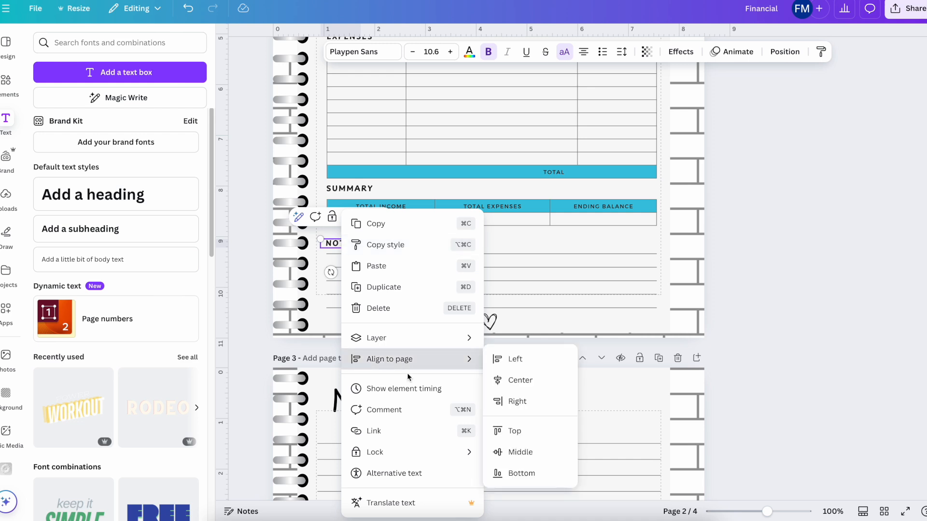
{"action": "left_click", "coordinate": [404, 436]}
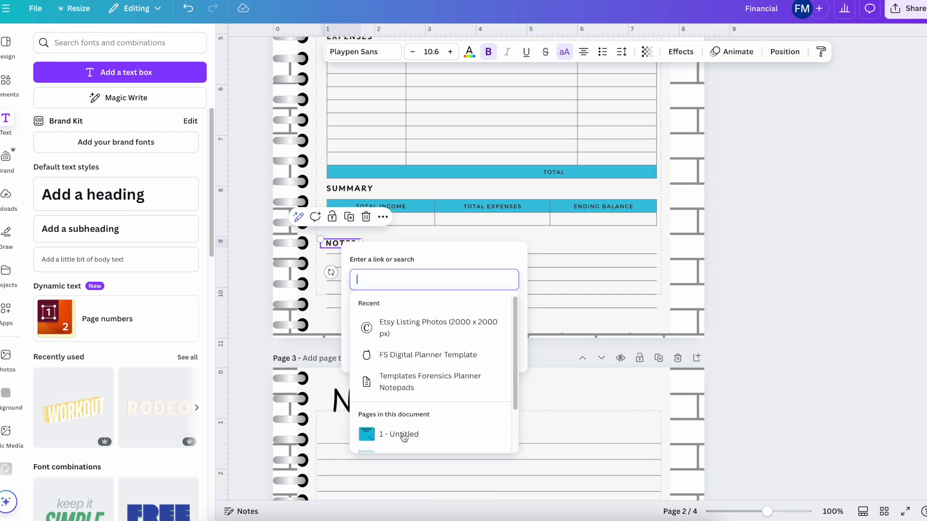
{"action": "left_click", "coordinate": [850, 214]}
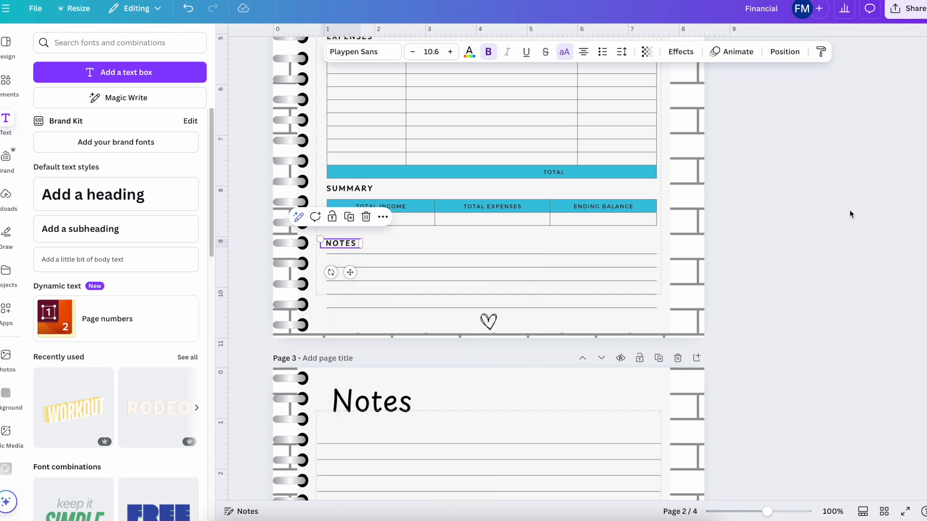
{"action": "left_click", "coordinate": [787, 184]}
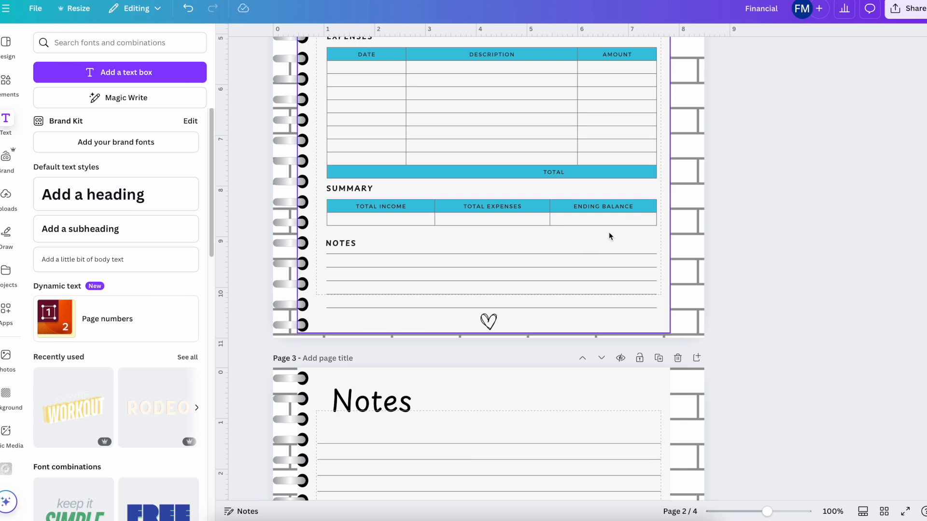
- Title the January budget page JAN and the notes page after it JANN
{"action": "scroll", "coordinate": [609, 236], "scroll_direction": "up", "scroll_amount": 10}
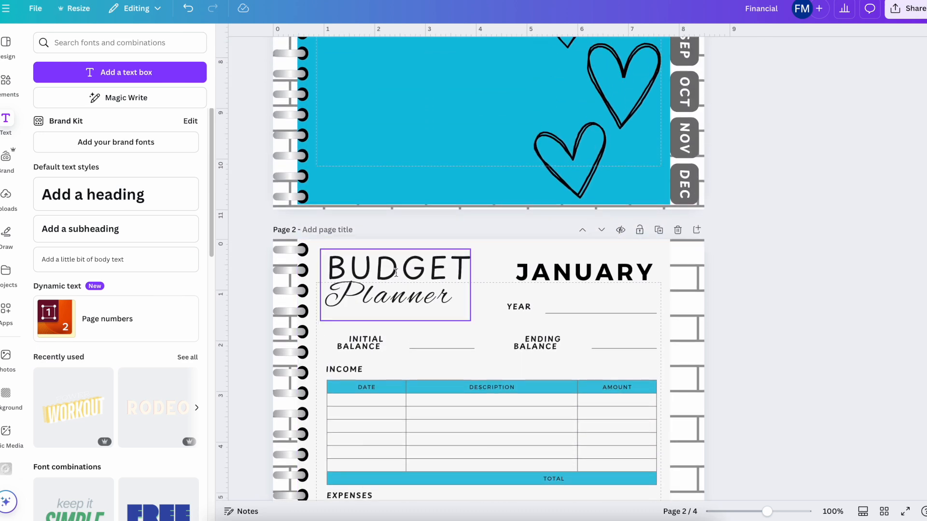
{"action": "left_click", "coordinate": [341, 227]}
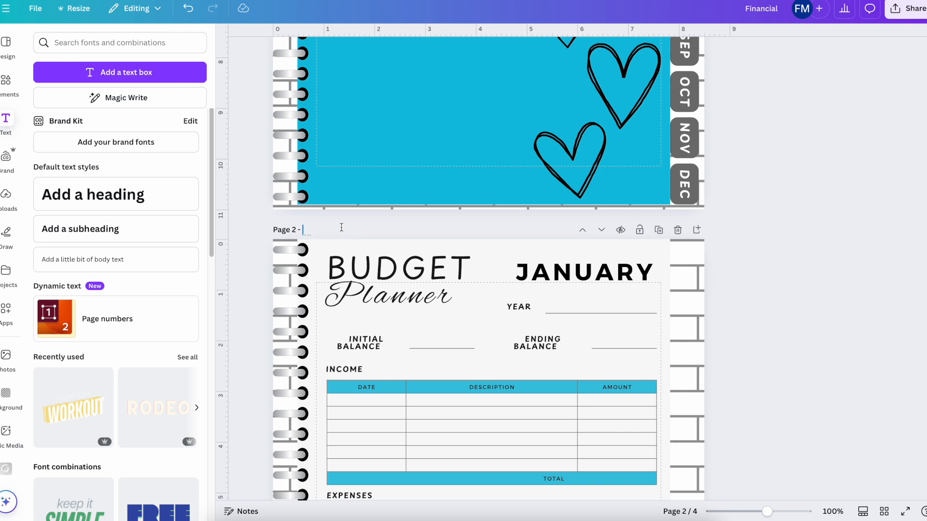
{"action": "type", "text": "JAN"}
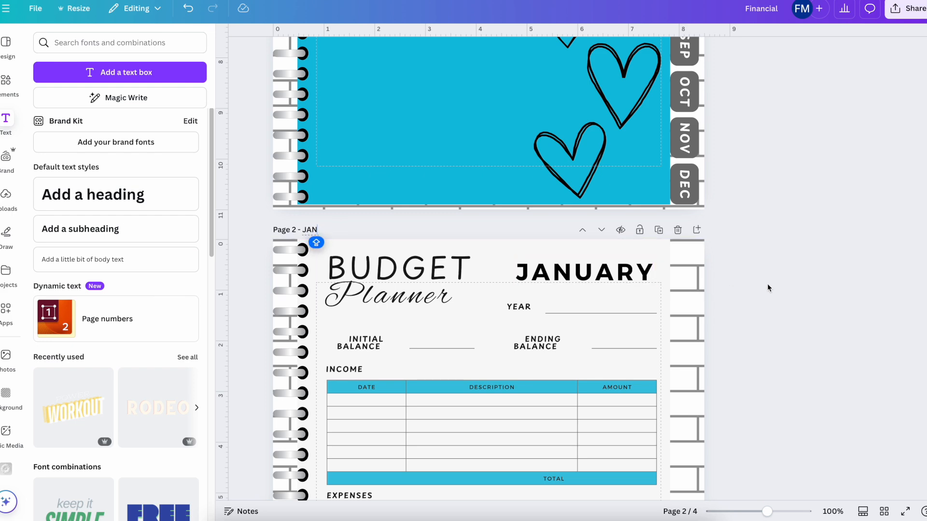
{"action": "scroll", "coordinate": [759, 288], "scroll_direction": "down", "scroll_amount": 1}
{"action": "scroll", "coordinate": [757, 285], "scroll_direction": "down", "scroll_amount": 10}
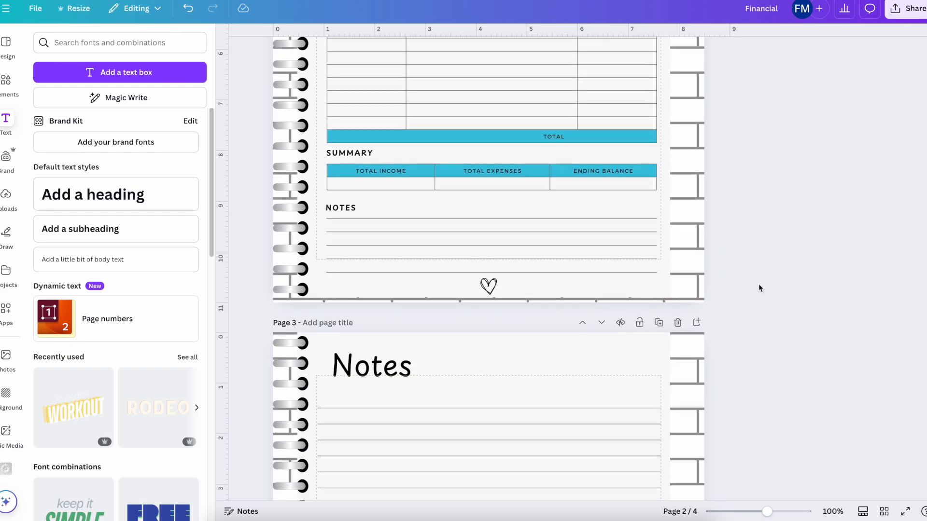
{"action": "left_click", "coordinate": [340, 325]}
{"action": "type", "text": "JANN"}
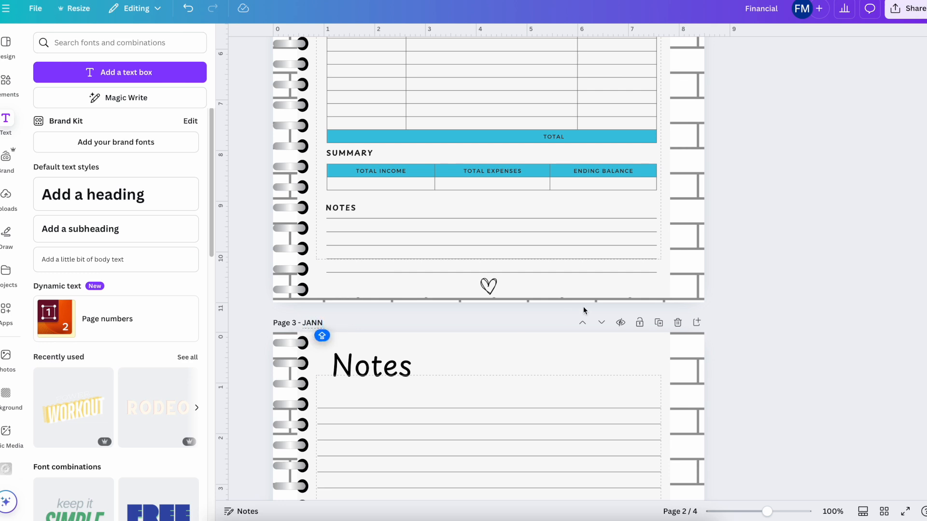
{"action": "left_click", "coordinate": [786, 182]}
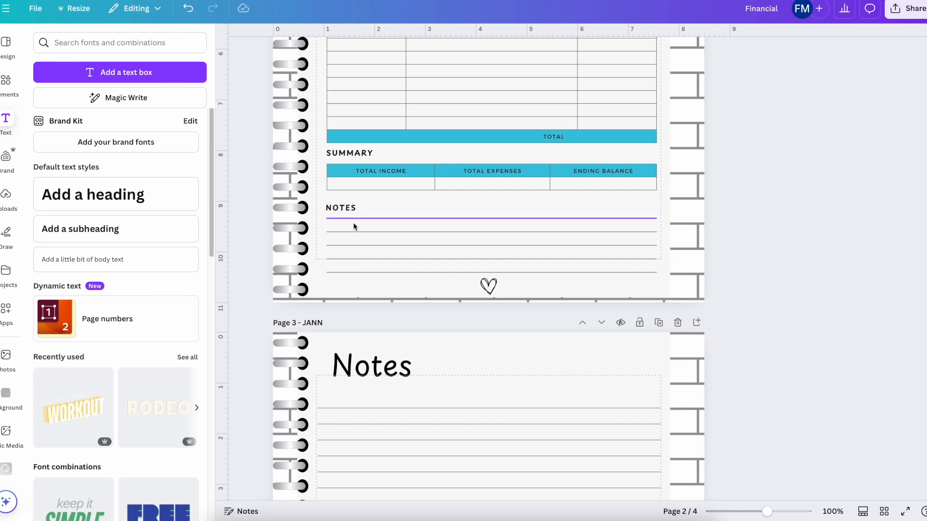
- Open the link settings for the NOTES heading on the January budget page and bring up this document's pages as link targets
{"action": "left_click", "coordinate": [348, 209]}
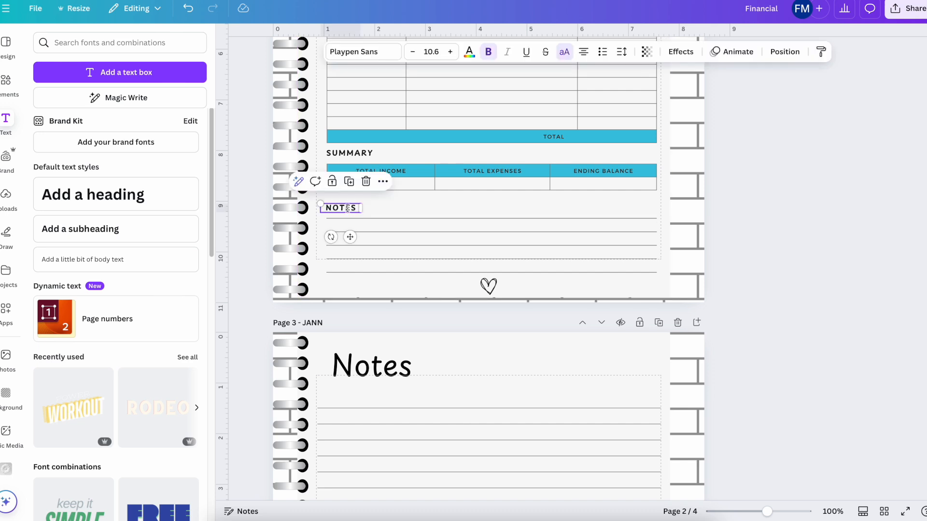
{"action": "right_click", "coordinate": [348, 209]}
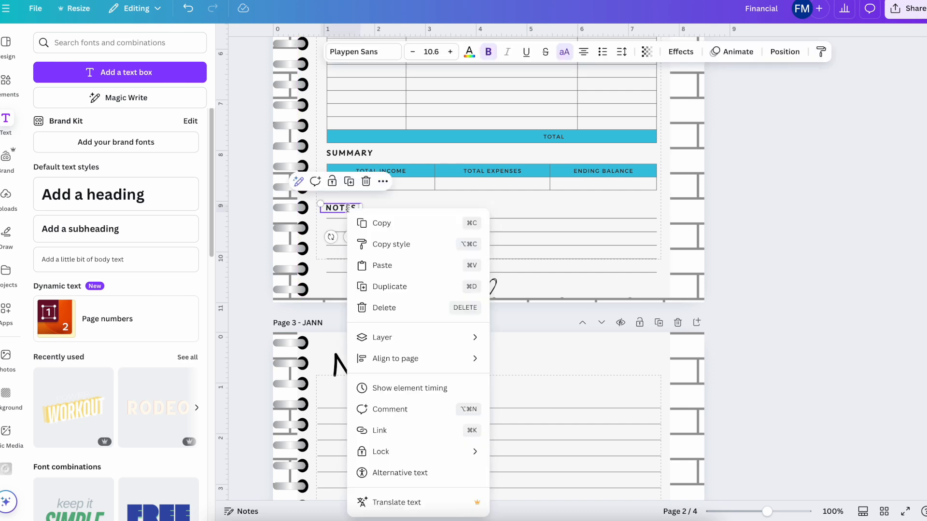
{"action": "left_click", "coordinate": [418, 437]}
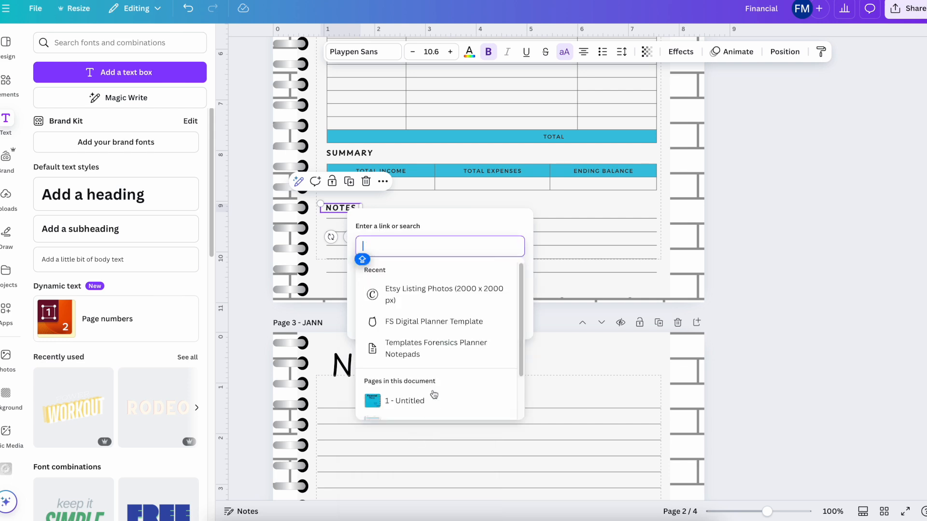
{"action": "scroll", "coordinate": [433, 393], "scroll_direction": "down", "scroll_amount": 2}
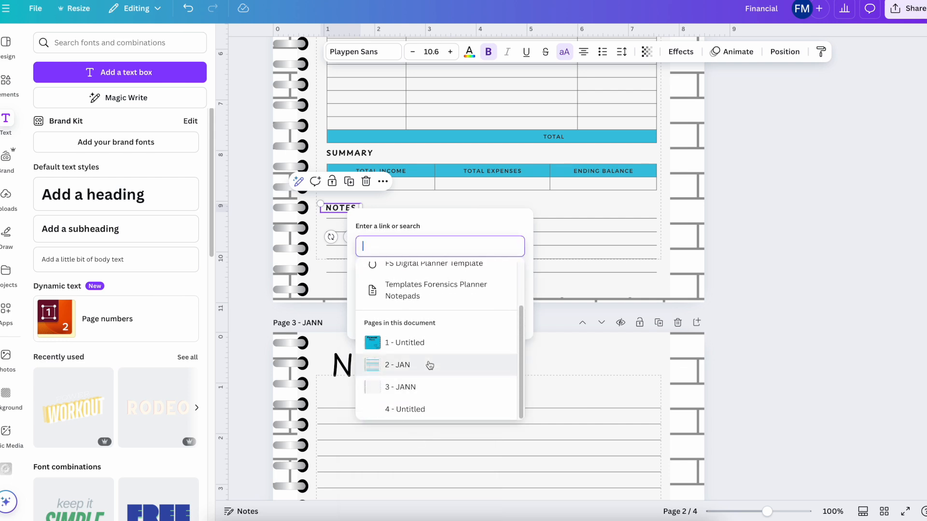
- Link the NOTES heading on the January budget page to page 3 - JANN
{"action": "left_click", "coordinate": [418, 394]}
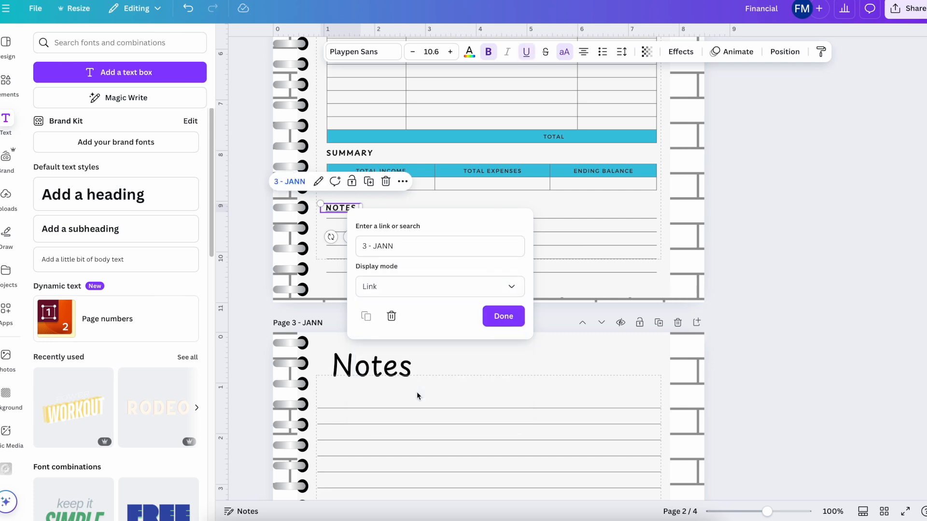
{"action": "left_click", "coordinate": [498, 315]}
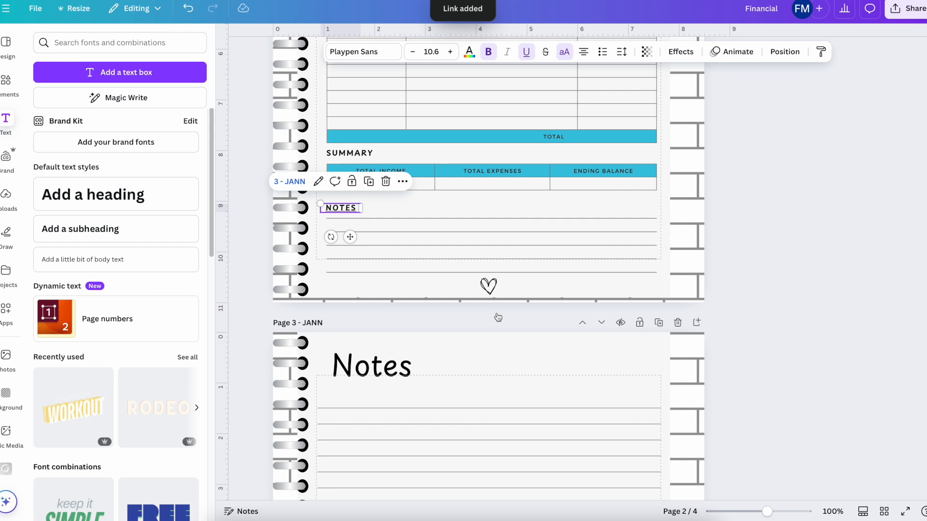
{"action": "left_click", "coordinate": [791, 326]}
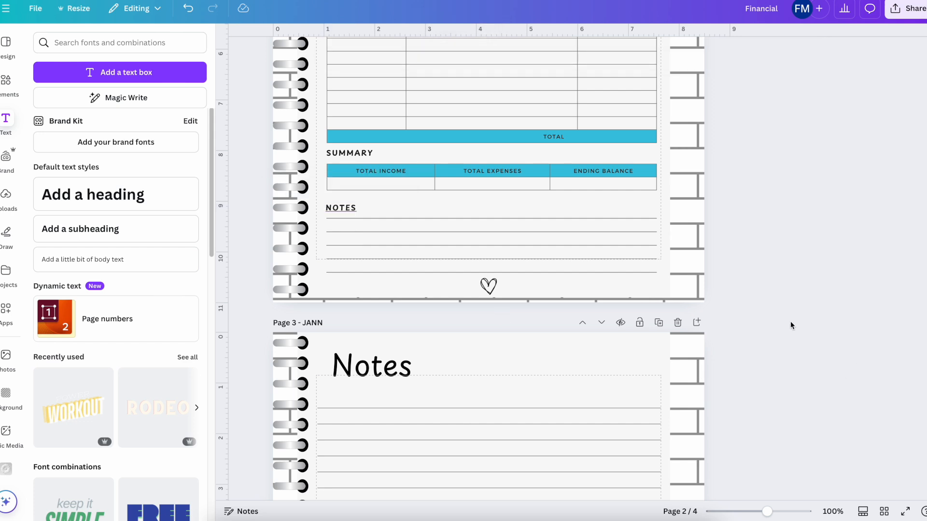
- Remove the underline from the linked NOTES heading on the January budget page
{"action": "scroll", "coordinate": [790, 325], "scroll_direction": "down", "scroll_amount": 3}
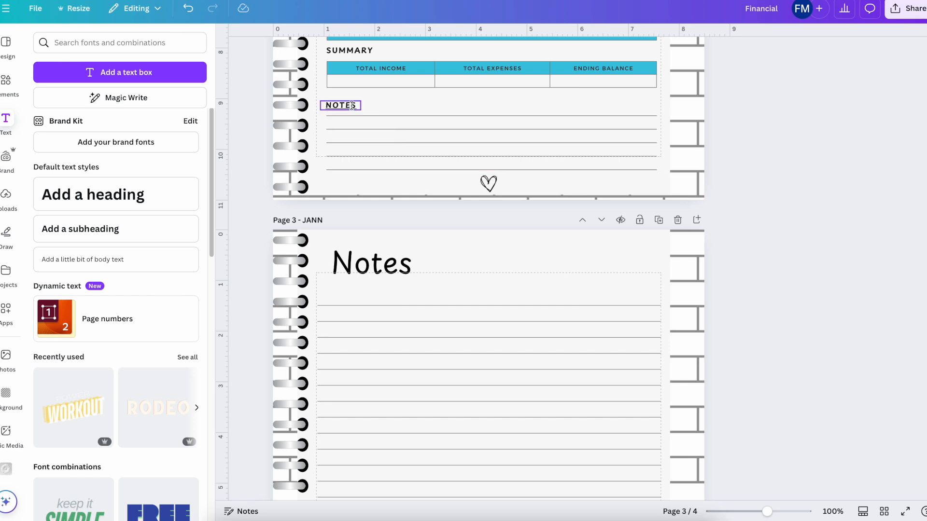
{"action": "left_click", "coordinate": [351, 105]}
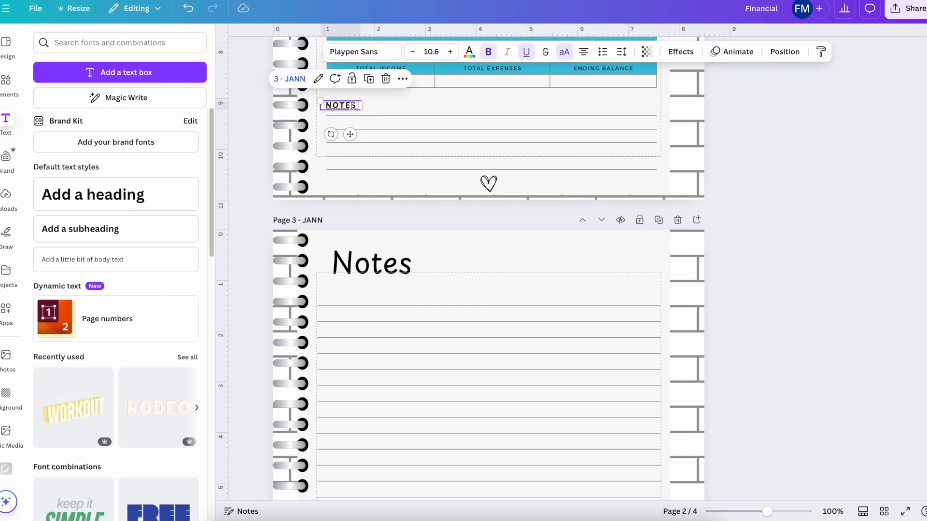
{"action": "left_click", "coordinate": [526, 52]}
{"action": "left_click", "coordinate": [812, 207]}
- Look over the cover with its month tabs and the January budget and notes pages
{"action": "scroll", "coordinate": [812, 208], "scroll_direction": "down", "scroll_amount": 5}
{"action": "scroll", "coordinate": [812, 207], "scroll_direction": "up", "scroll_amount": 20}
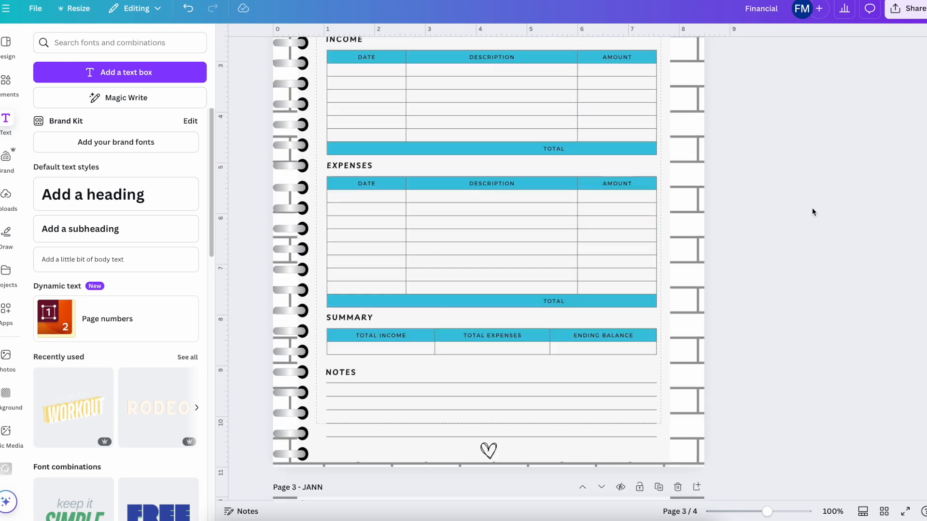
{"action": "scroll", "coordinate": [811, 211], "scroll_direction": "up", "scroll_amount": 3}
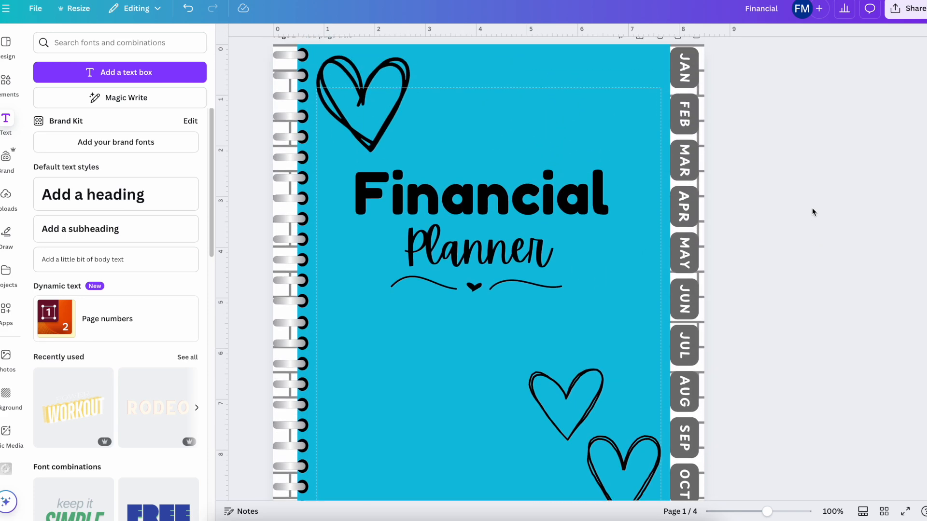
{"action": "scroll", "coordinate": [812, 212], "scroll_direction": "down", "scroll_amount": 14}
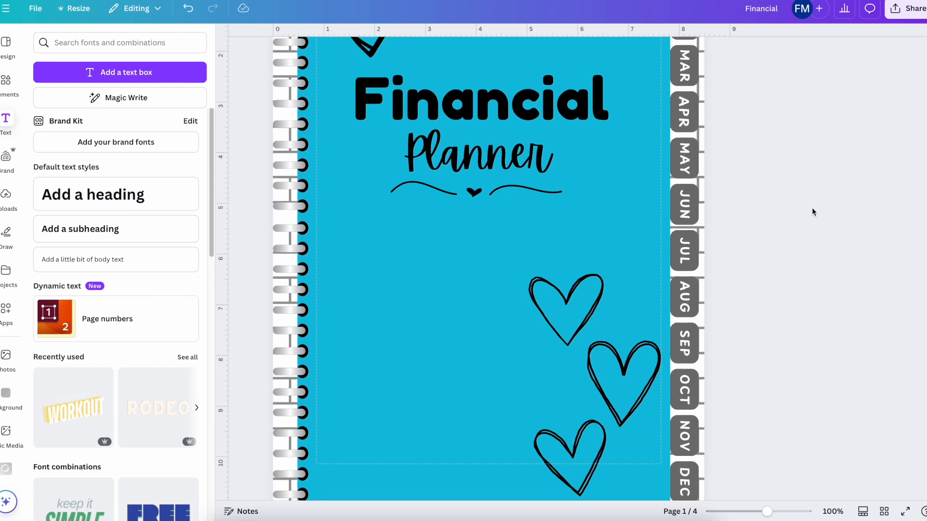
{"action": "scroll", "coordinate": [812, 212], "scroll_direction": "down", "scroll_amount": 1}
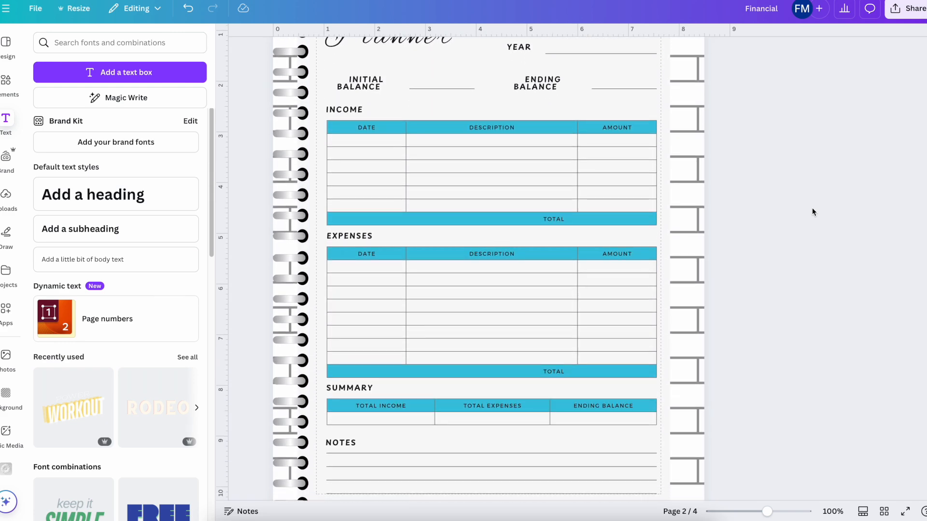
{"action": "scroll", "coordinate": [798, 285], "scroll_direction": "down", "scroll_amount": 2}
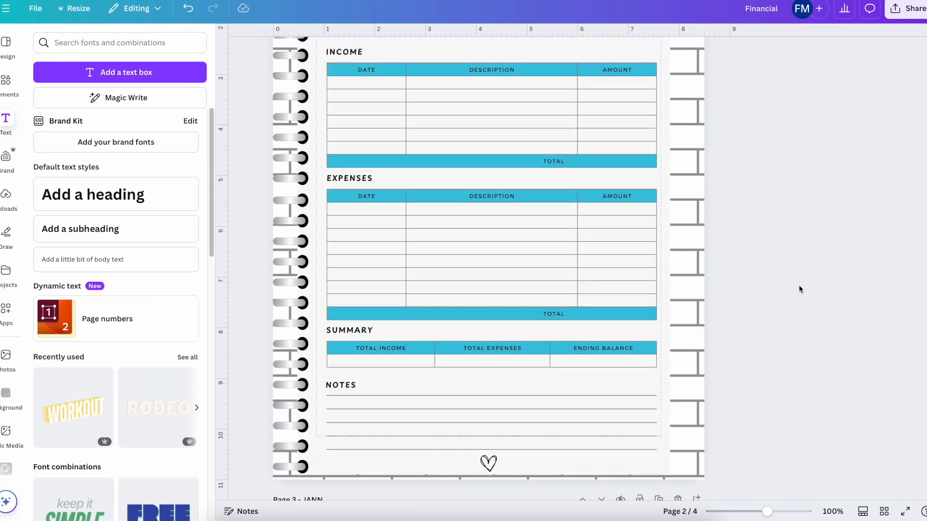
{"action": "scroll", "coordinate": [799, 287], "scroll_direction": "up", "scroll_amount": 10}
{"action": "scroll", "coordinate": [799, 289], "scroll_direction": "down", "scroll_amount": 1}
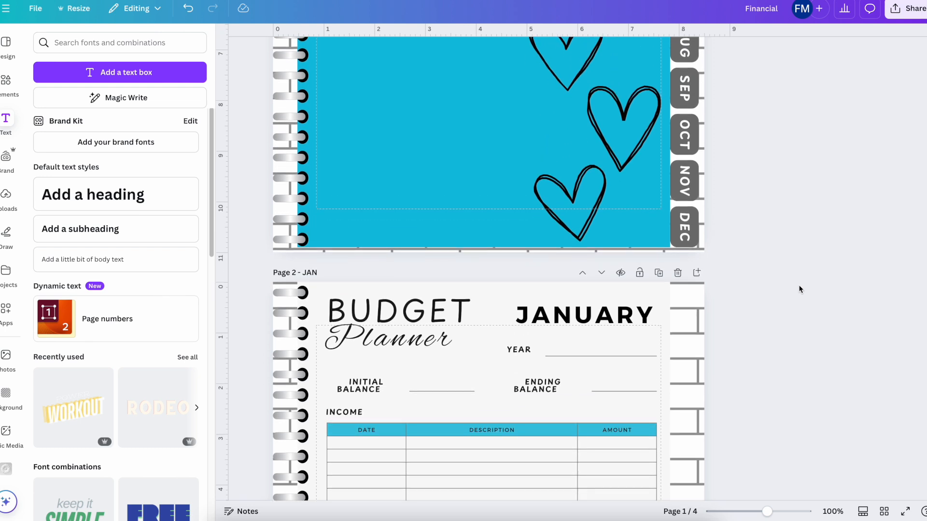
- Show all pages as a grid and delete the unused notes page 4
{"action": "left_click", "coordinate": [885, 513]}
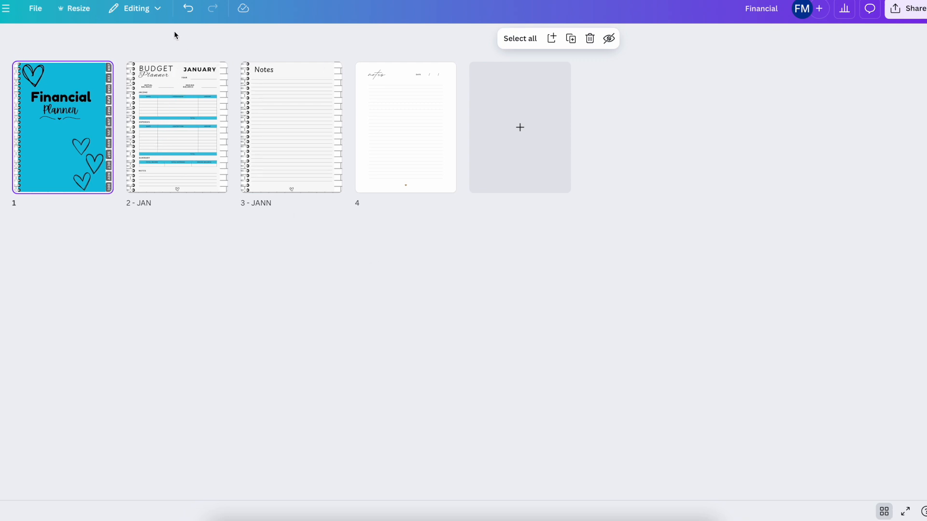
{"action": "left_click", "coordinate": [367, 172]}
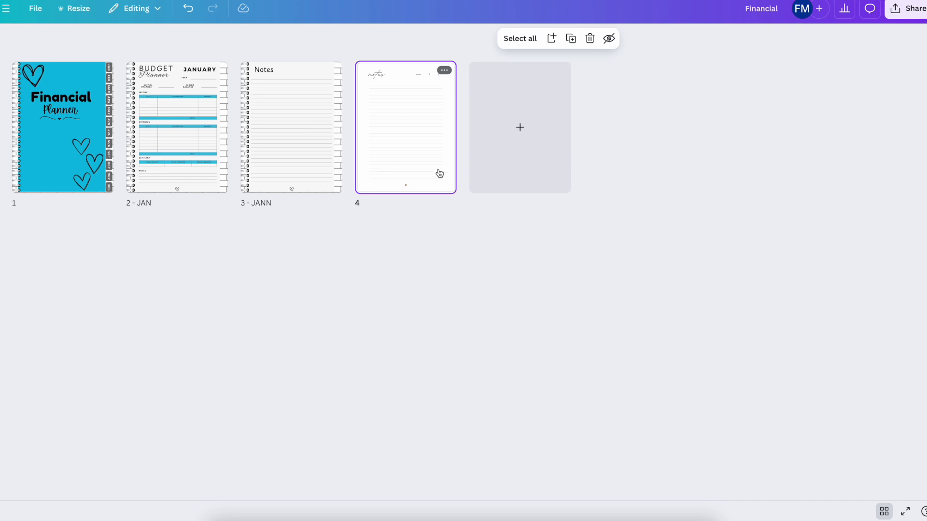
{"action": "left_click", "coordinate": [590, 39]}
{"action": "left_click", "coordinate": [246, 259]}
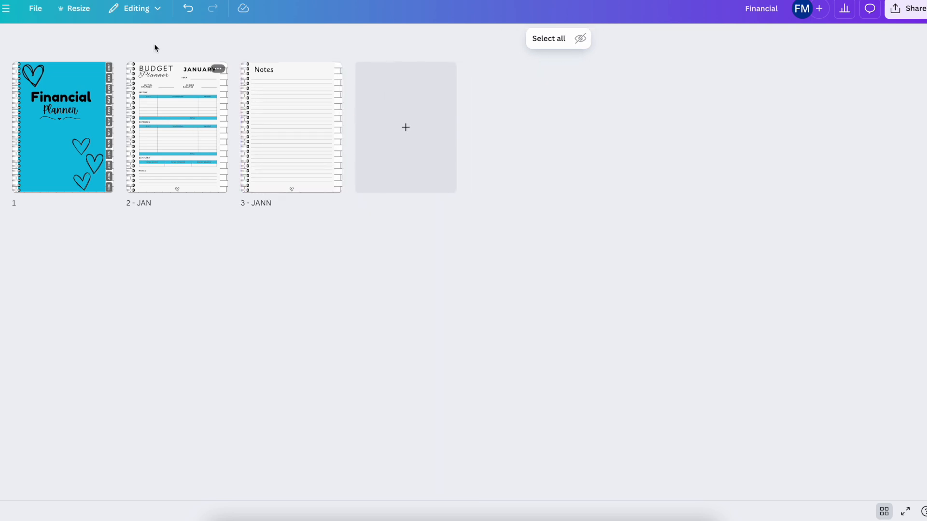
- Duplicate the January budget and notes pages together repeatedly until the planner has 25 pages
{"action": "left_click_drag", "start_coordinate": [124, 40], "coordinate": [315, 213]}
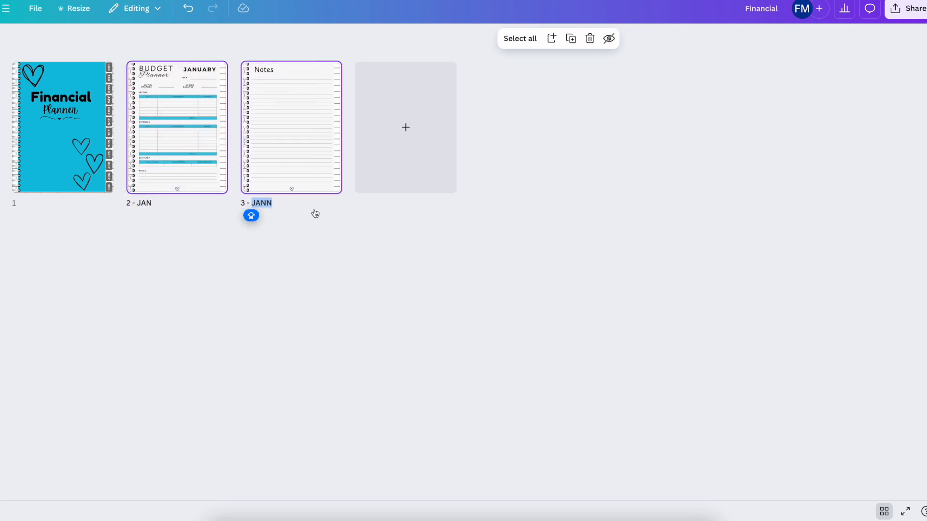
{"action": "left_click", "coordinate": [572, 40]}
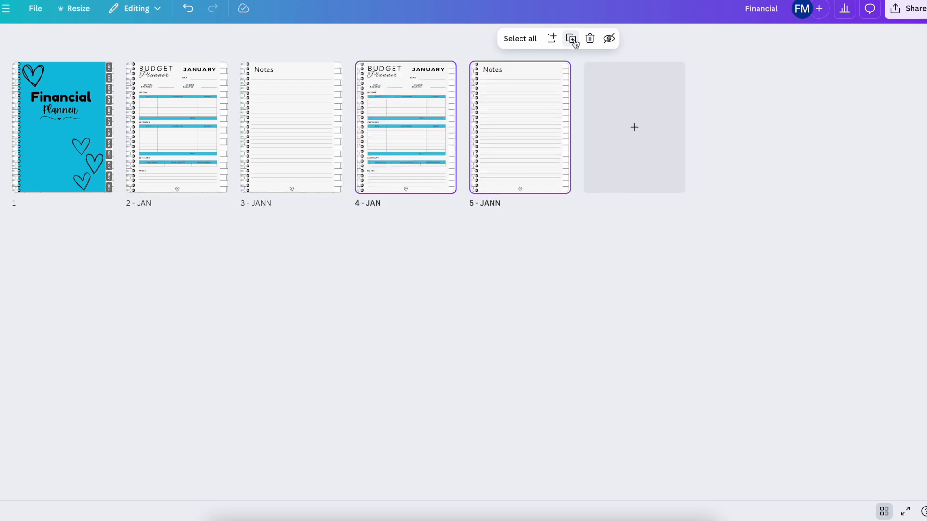
{"action": "left_click", "coordinate": [573, 40]}
{"action": "left_click", "coordinate": [572, 40]}
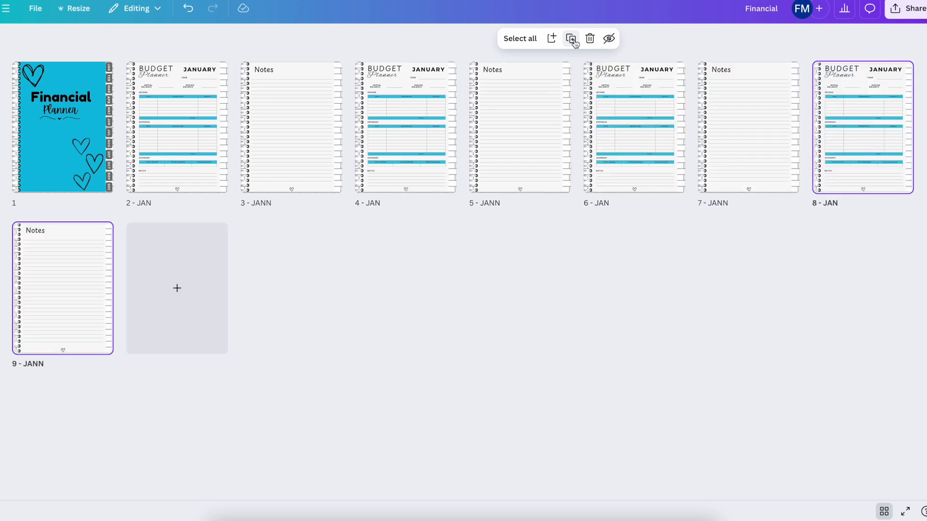
{"action": "left_click", "coordinate": [573, 40]}
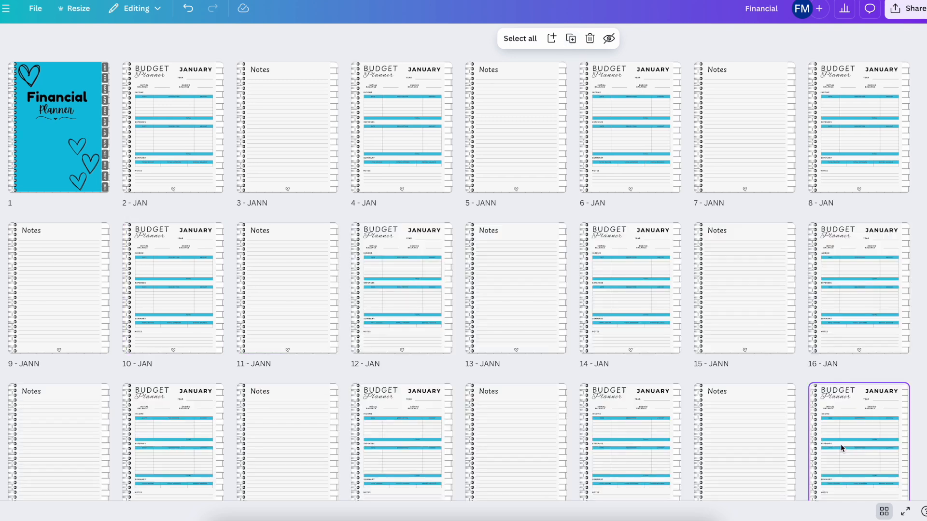
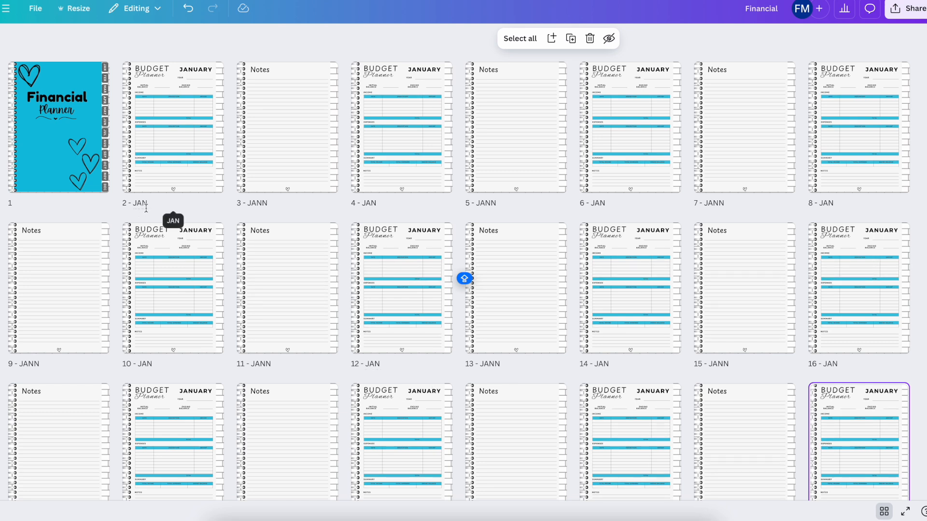
- Rename page 4 as FEB and page 5 as FEBN
{"action": "double_click", "coordinate": [372, 203]}
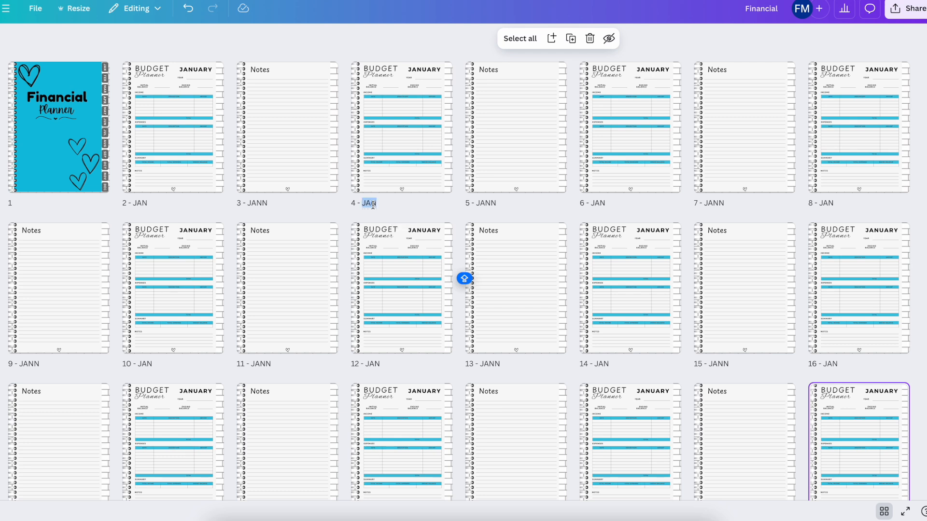
{"action": "type", "text": "FEB"}
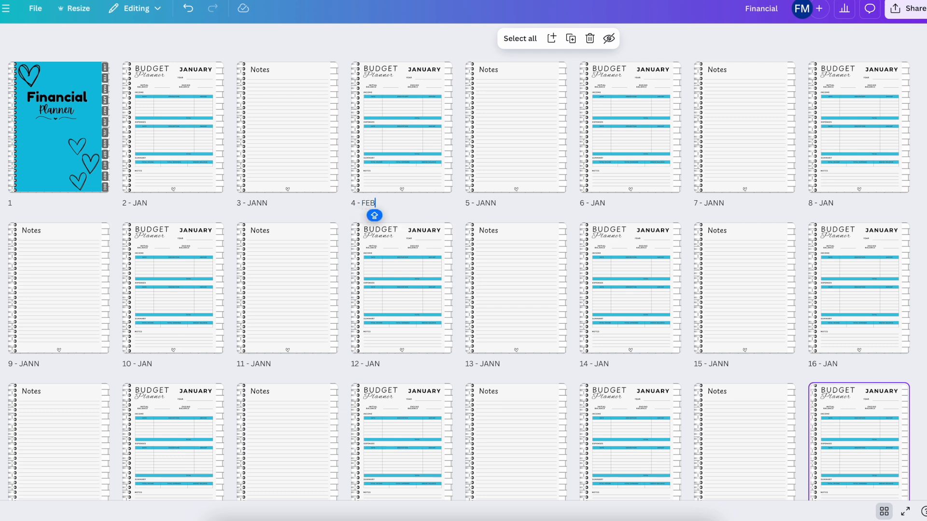
{"action": "double_click", "coordinate": [486, 202]}
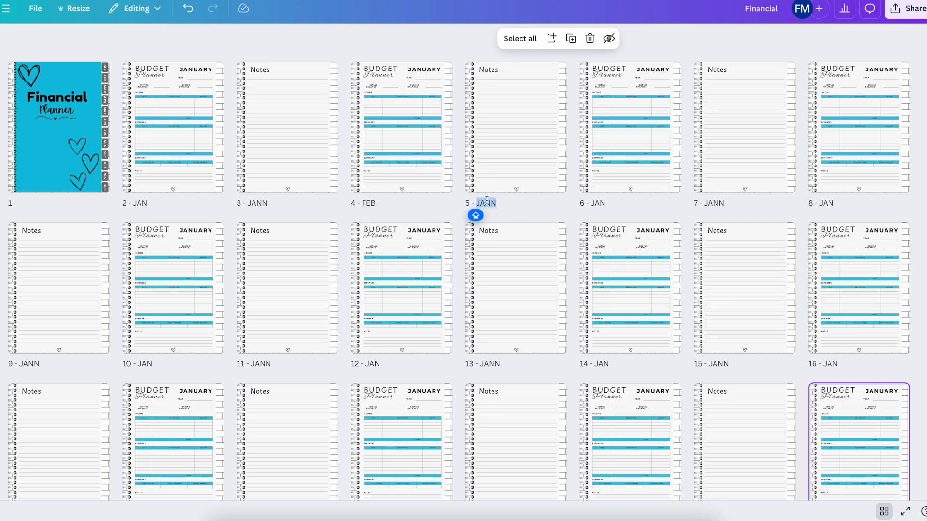
{"action": "type", "text": "FEBN"}
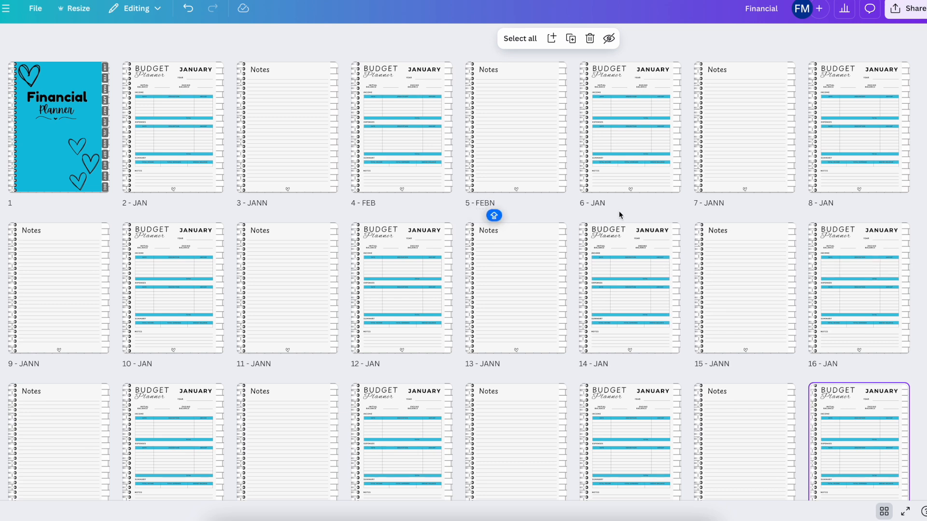
- Rename pages 6 to 25 in monthly pairs, from MAR and MARN through DEC and DECN
{"action": "double_click", "coordinate": [605, 203]}
{"action": "type", "text": "MAR"}
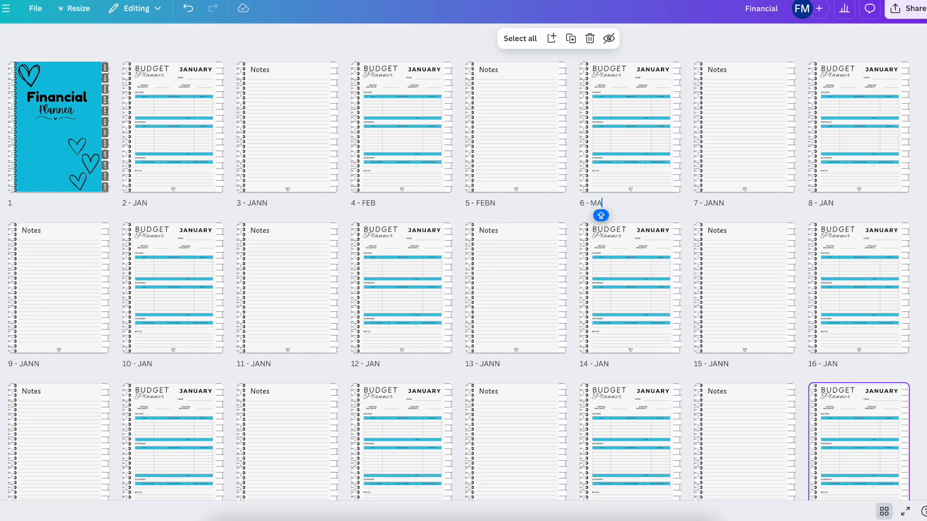
{"action": "double_click", "coordinate": [713, 203]}
{"action": "type", "text": "MAR"}
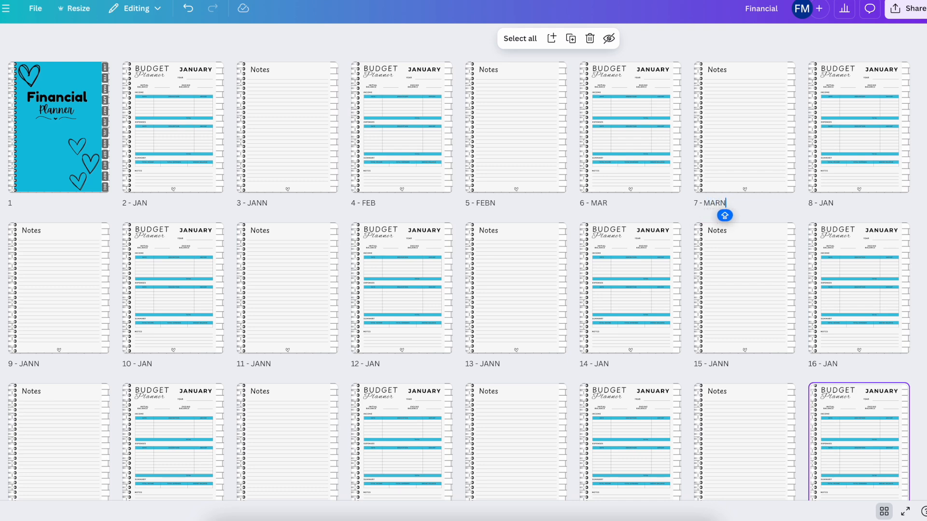
{"action": "double_click", "coordinate": [825, 204]}
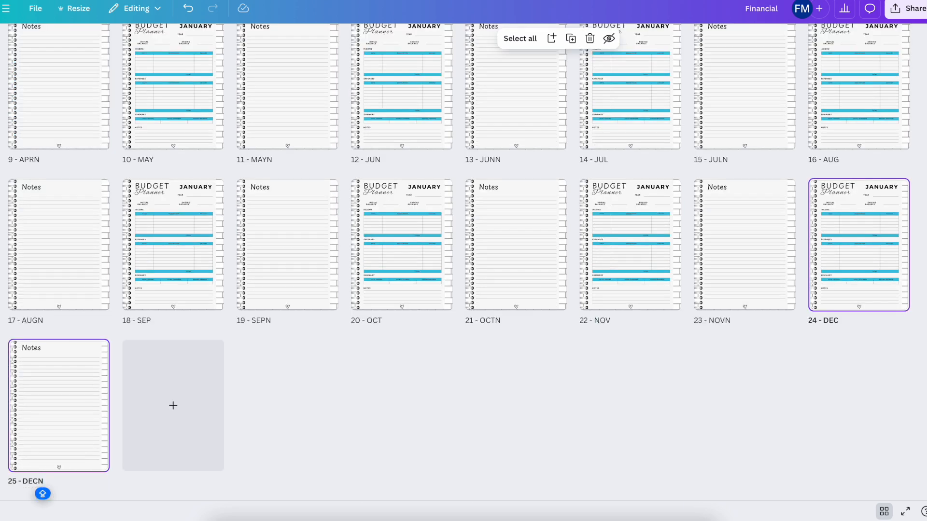
- Leave the grid view and replace the JANUARY heading with the matching month on each budget page from page 4 FEB through page 24, DECEMBER
{"action": "left_click", "coordinate": [884, 513]}
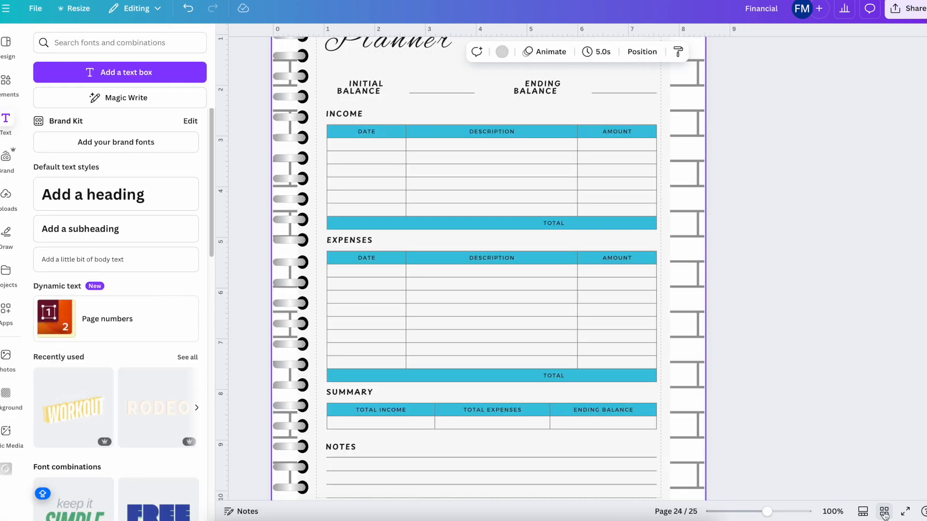
{"action": "scroll", "coordinate": [814, 330], "scroll_direction": "up", "scroll_amount": 10}
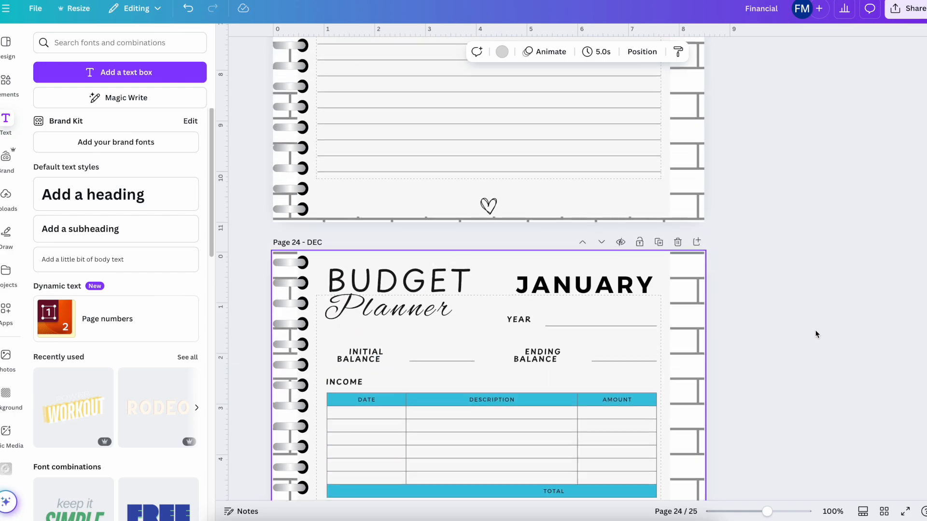
{"action": "scroll", "coordinate": [815, 329], "scroll_direction": "up", "scroll_amount": 20}
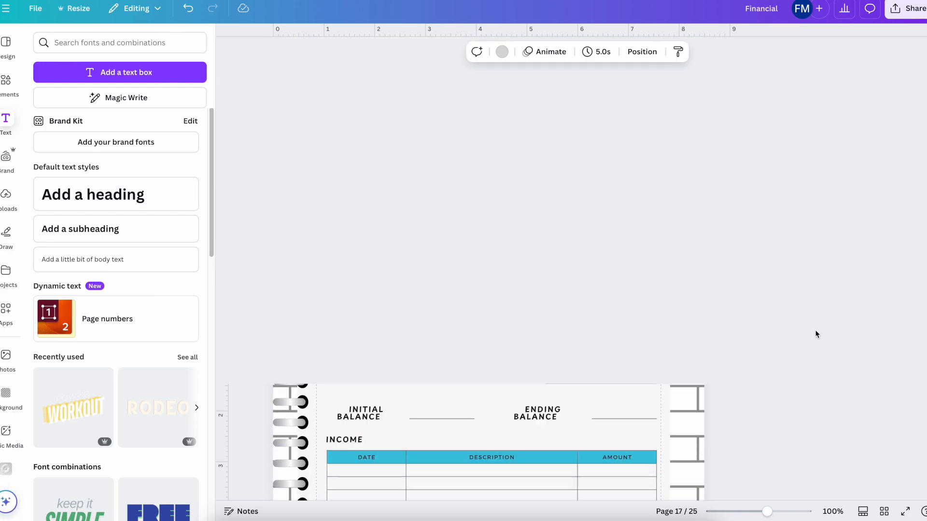
{"action": "scroll", "coordinate": [815, 331], "scroll_direction": "up", "scroll_amount": 20}
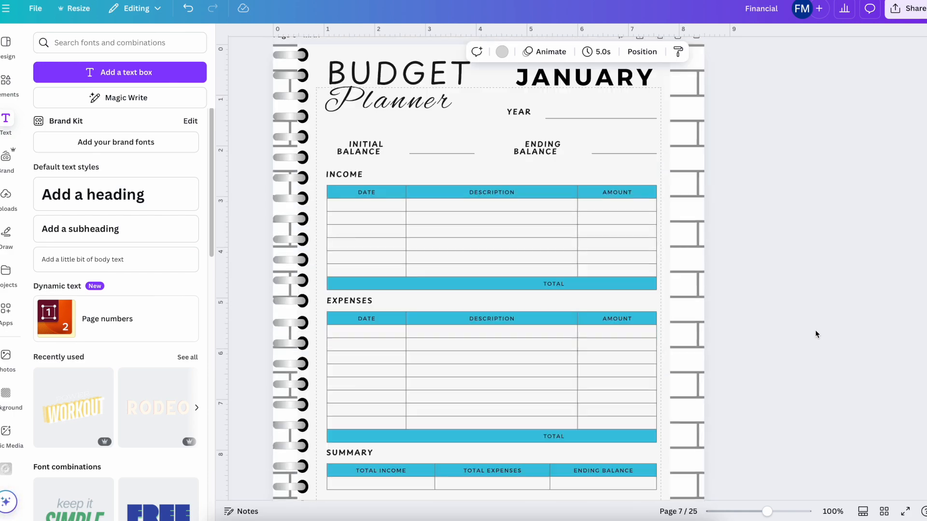
{"action": "scroll", "coordinate": [815, 331], "scroll_direction": "up", "scroll_amount": 8}
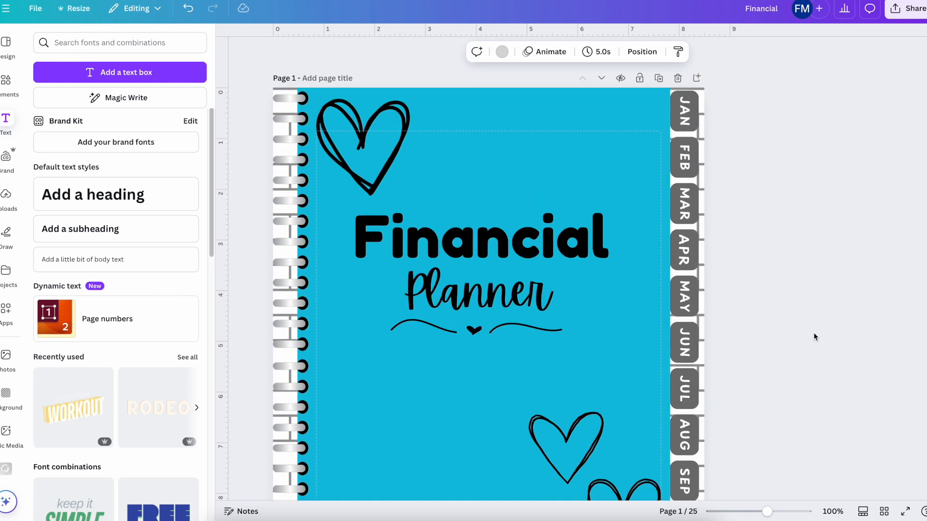
{"action": "scroll", "coordinate": [775, 285], "scroll_direction": "down", "scroll_amount": 10}
{"action": "scroll", "coordinate": [774, 285], "scroll_direction": "down", "scroll_amount": 3}
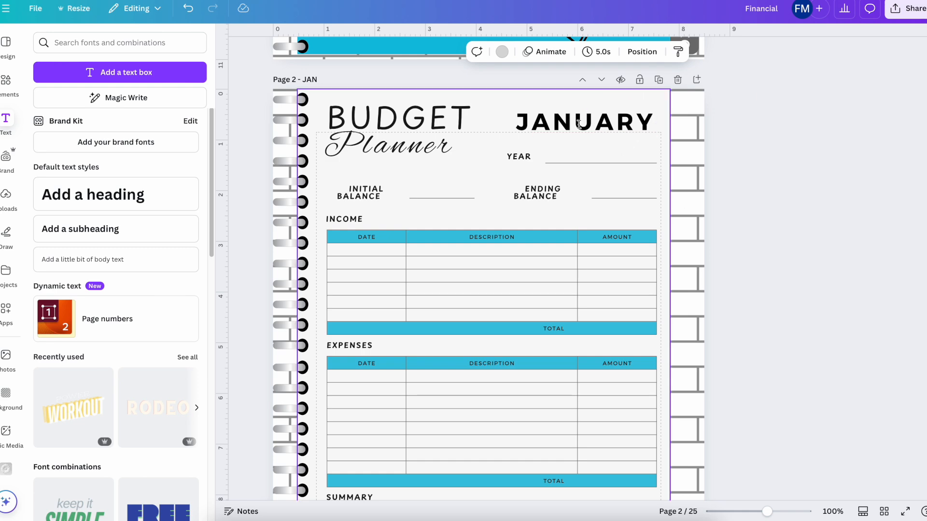
{"action": "scroll", "coordinate": [579, 138], "scroll_direction": "down", "scroll_amount": 8}
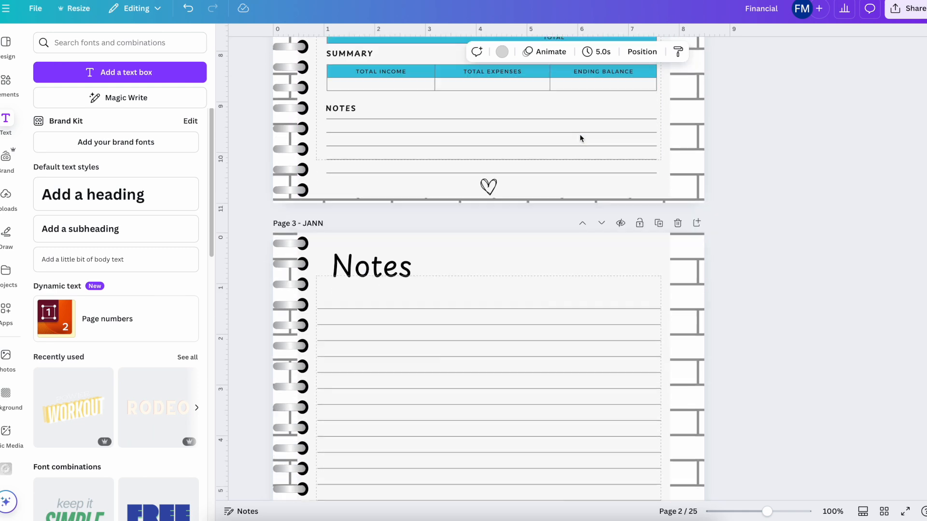
{"action": "scroll", "coordinate": [580, 138], "scroll_direction": "down", "scroll_amount": 12}
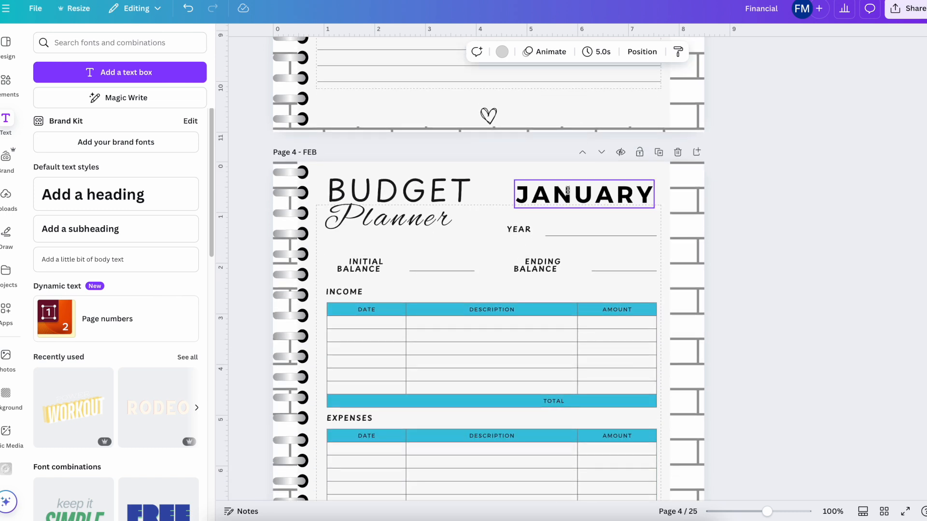
{"action": "double_click", "coordinate": [567, 190]}
{"action": "type", "text": "FE"}
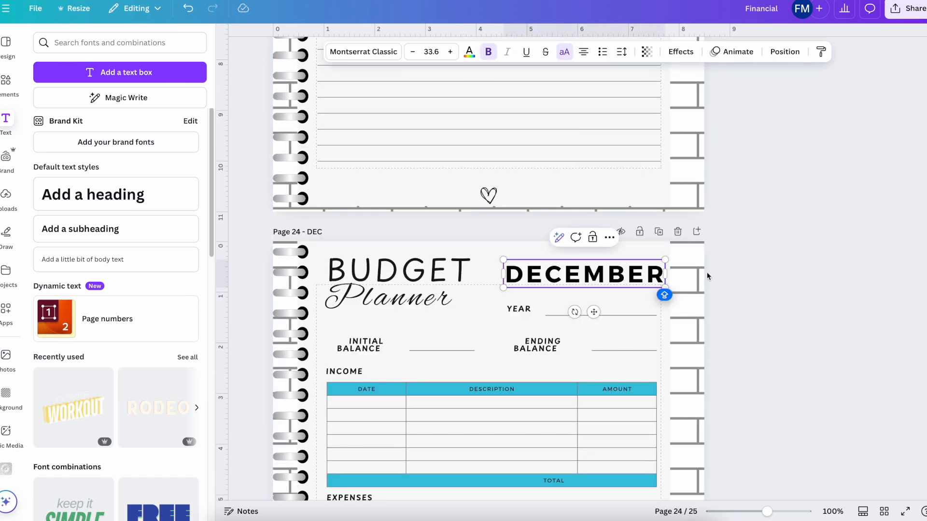
- Nudge the DECEMBER heading on page 24 slightly left so it sits within the page margin
{"action": "left_click", "coordinate": [756, 187]}
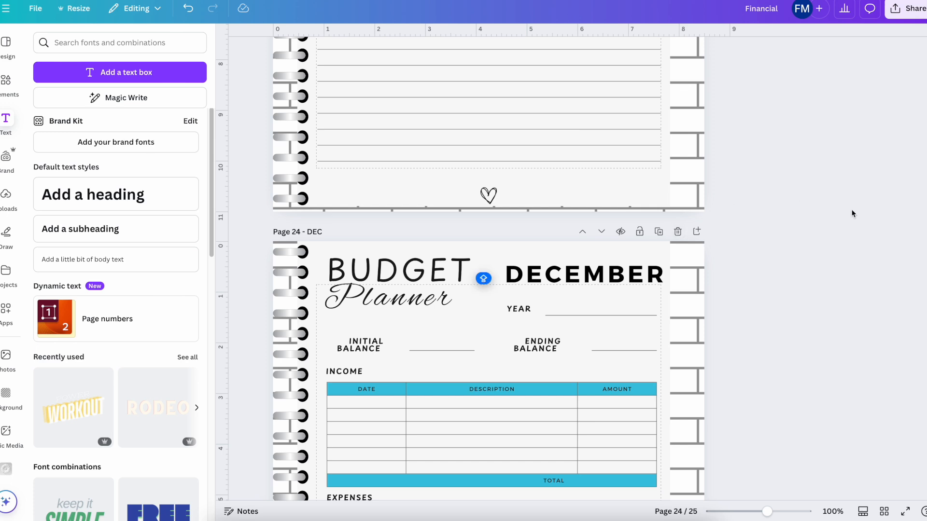
{"action": "scroll", "coordinate": [823, 230], "scroll_direction": "down", "scroll_amount": 3}
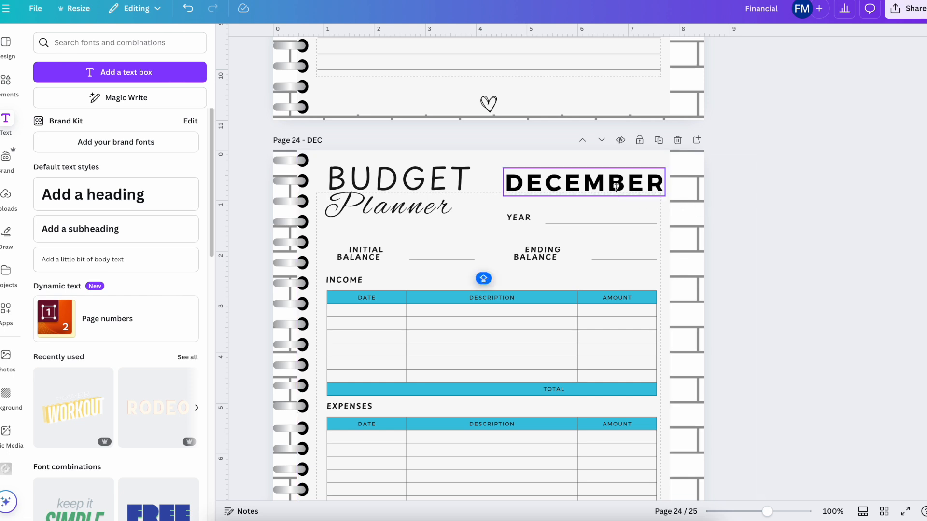
{"action": "left_click", "coordinate": [615, 184]}
{"action": "left_click_drag", "start_coordinate": [615, 185], "coordinate": [611, 185]}
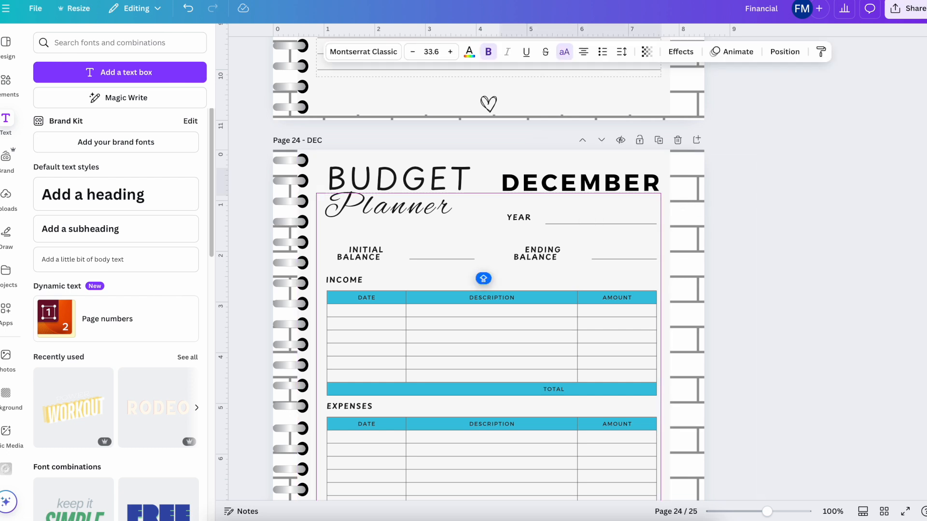
- Relink the NOTES label on the February budget page (page 4) to page 5 - FEBN
{"action": "scroll", "coordinate": [738, 211], "scroll_direction": "up", "scroll_amount": 15}
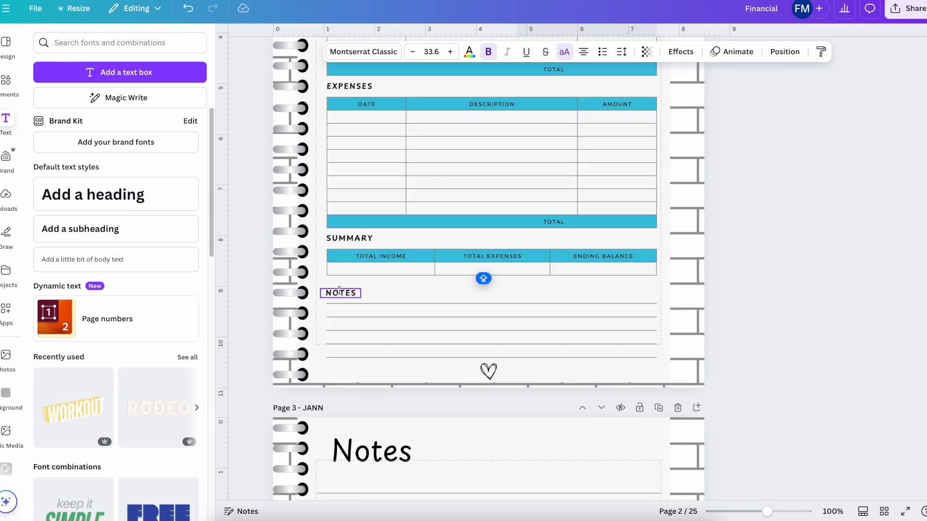
{"action": "left_click", "coordinate": [340, 293]}
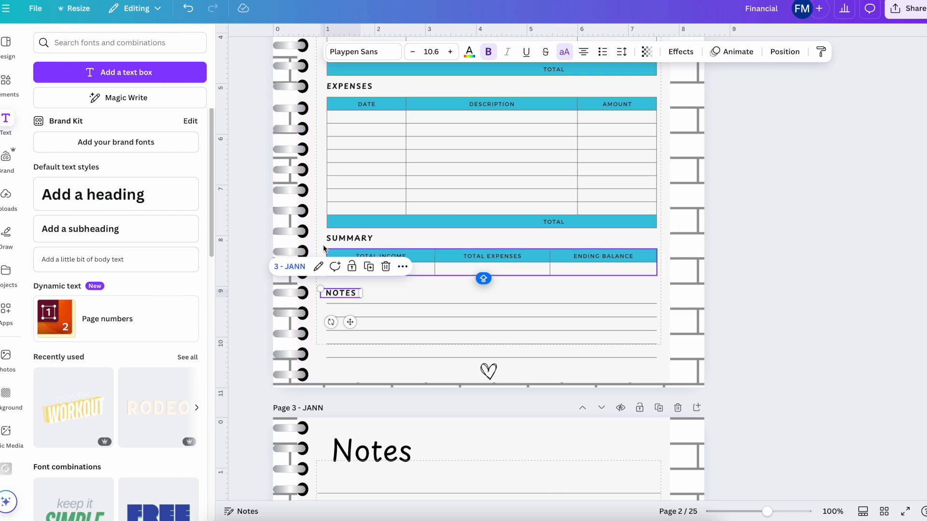
{"action": "scroll", "coordinate": [319, 255], "scroll_direction": "down", "scroll_amount": 15}
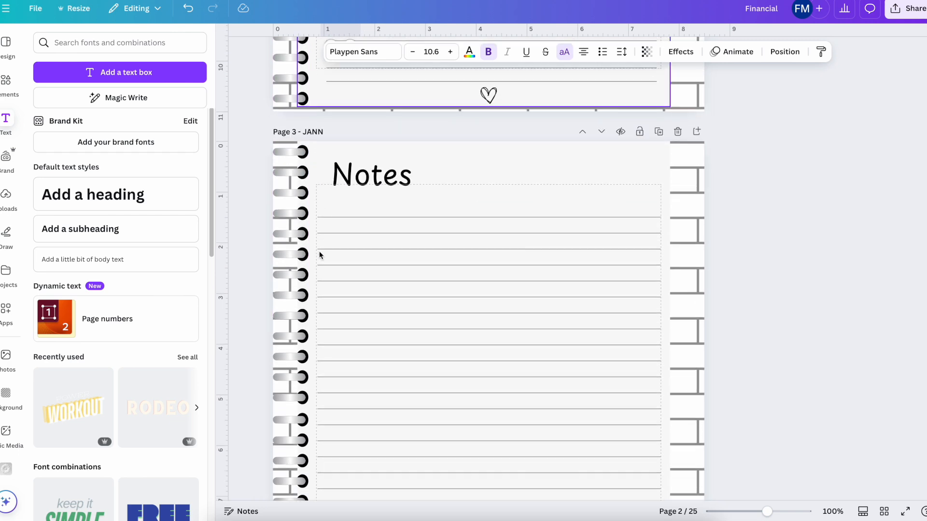
{"action": "scroll", "coordinate": [320, 251], "scroll_direction": "down", "scroll_amount": 4}
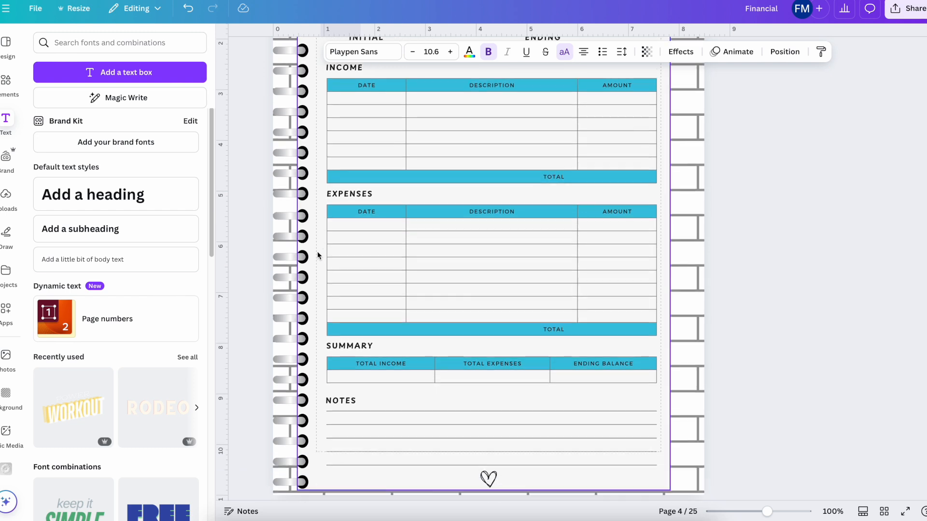
{"action": "left_click", "coordinate": [341, 333]}
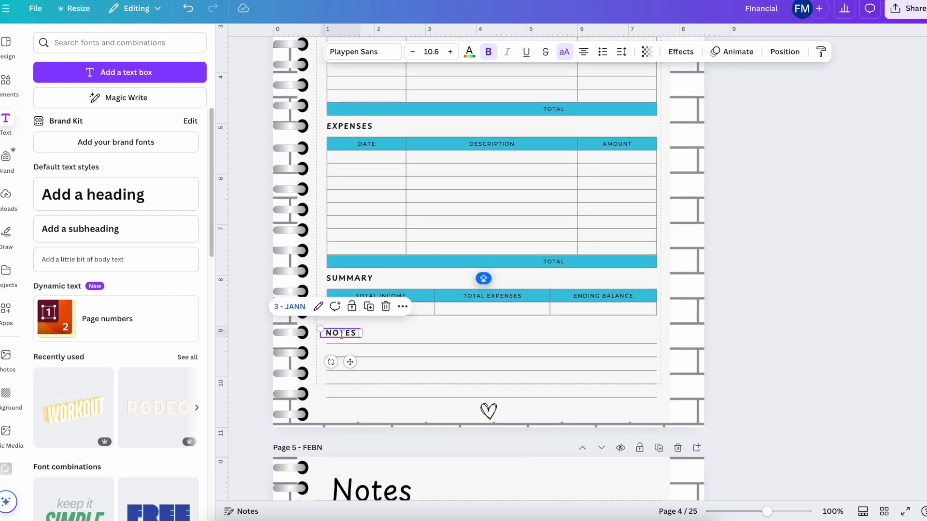
{"action": "left_click", "coordinate": [318, 308]}
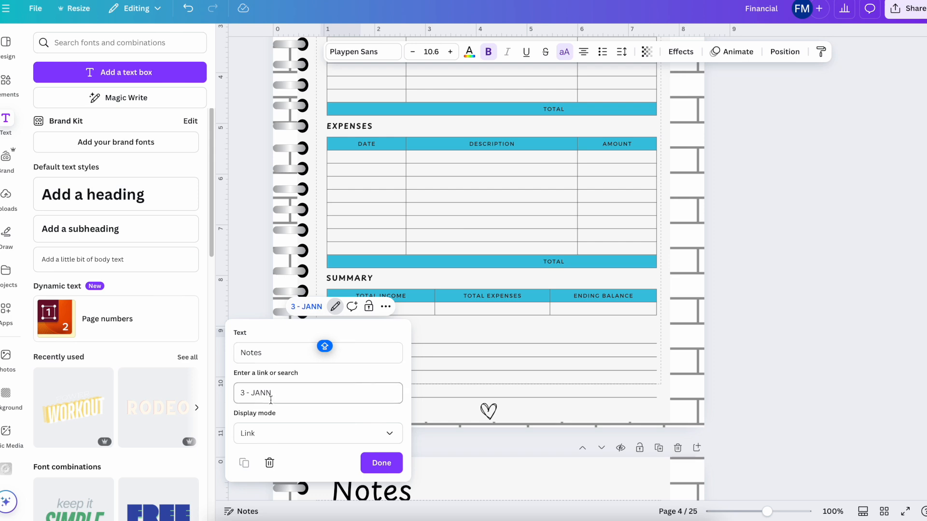
{"action": "left_click_drag", "start_coordinate": [292, 398], "coordinate": [230, 394]}
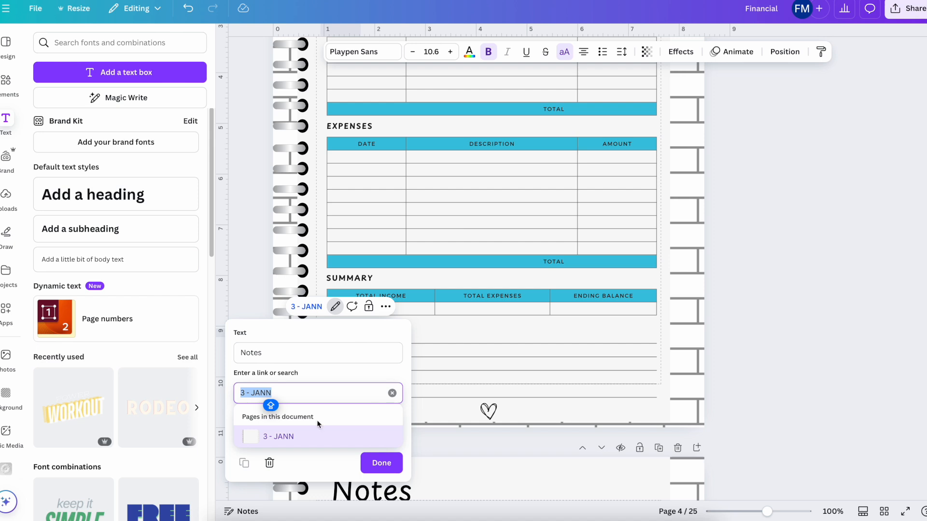
{"action": "key", "text": "BackSpace"}
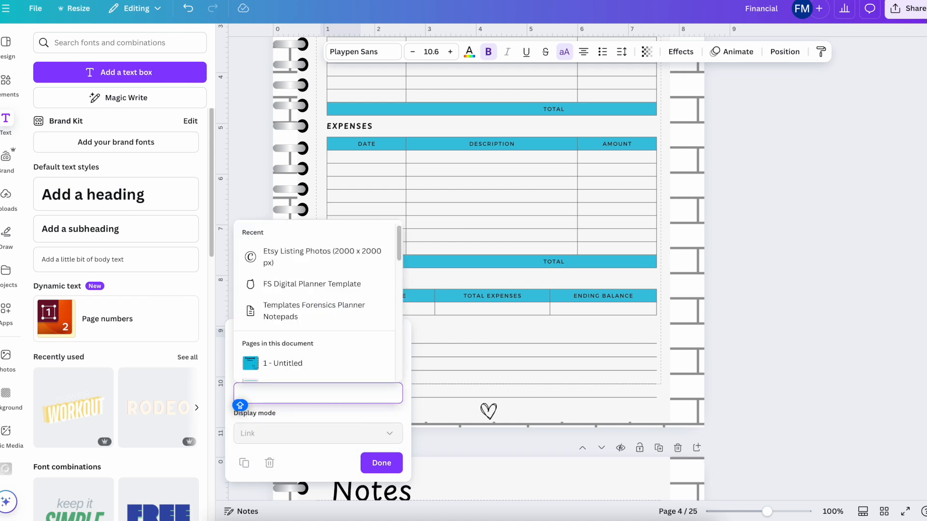
{"action": "type", "text": "FEB"}
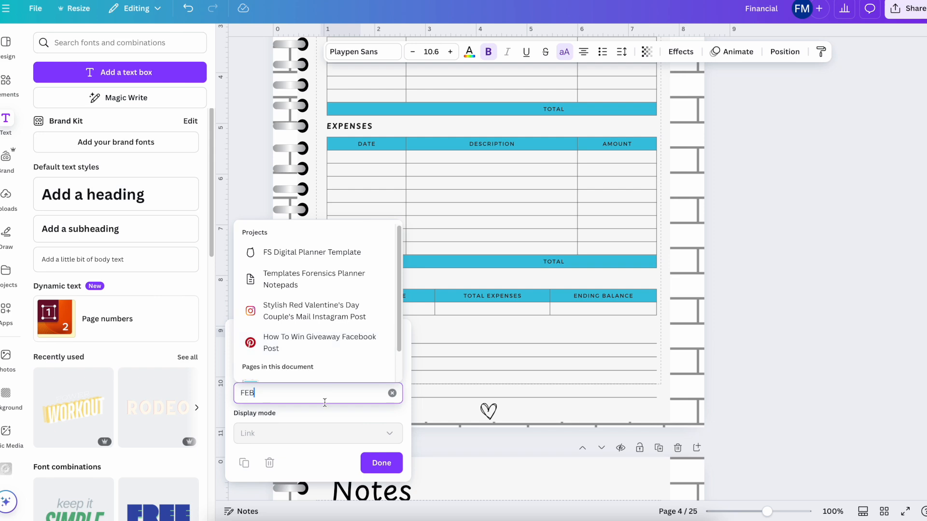
{"action": "scroll", "coordinate": [328, 331], "scroll_direction": "down", "scroll_amount": 2}
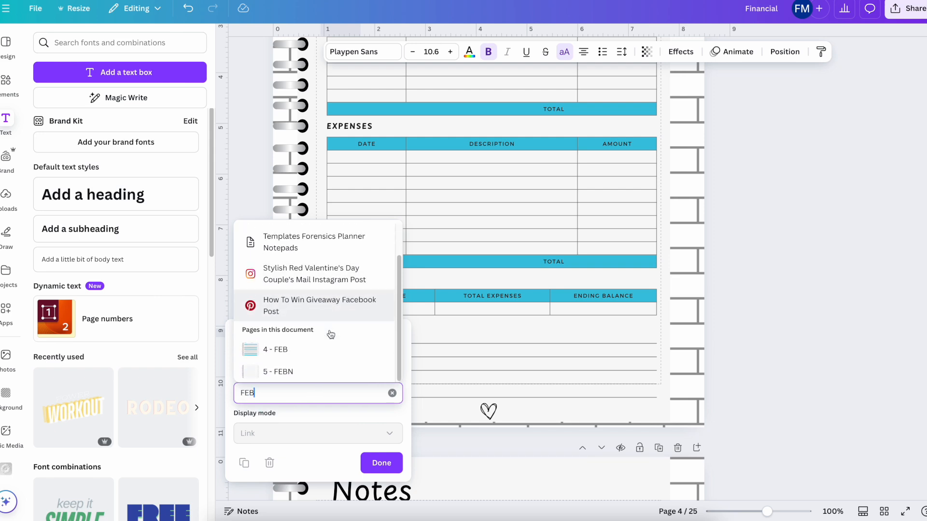
{"action": "left_click", "coordinate": [304, 374]}
{"action": "left_click", "coordinate": [382, 463]}
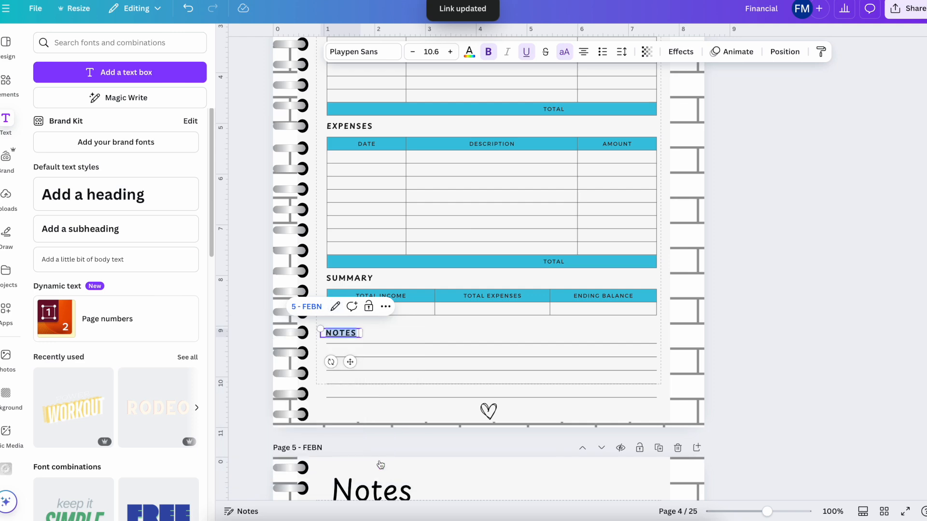
- Relink the NOTES label on the March budget page (page 6) to page 7 - MARN
{"action": "scroll", "coordinate": [480, 430], "scroll_direction": "down", "scroll_amount": 1}
{"action": "scroll", "coordinate": [480, 430], "scroll_direction": "down", "scroll_amount": 14}
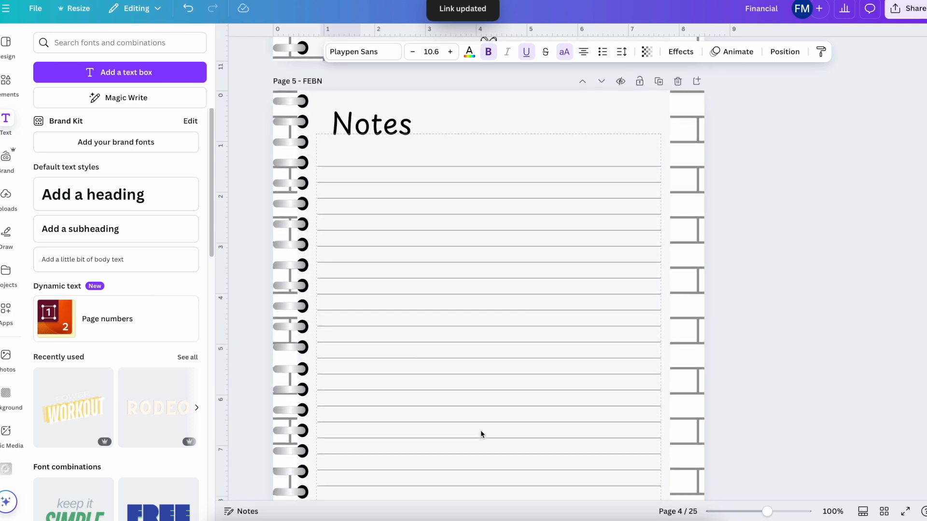
{"action": "scroll", "coordinate": [480, 430], "scroll_direction": "down", "scroll_amount": 9}
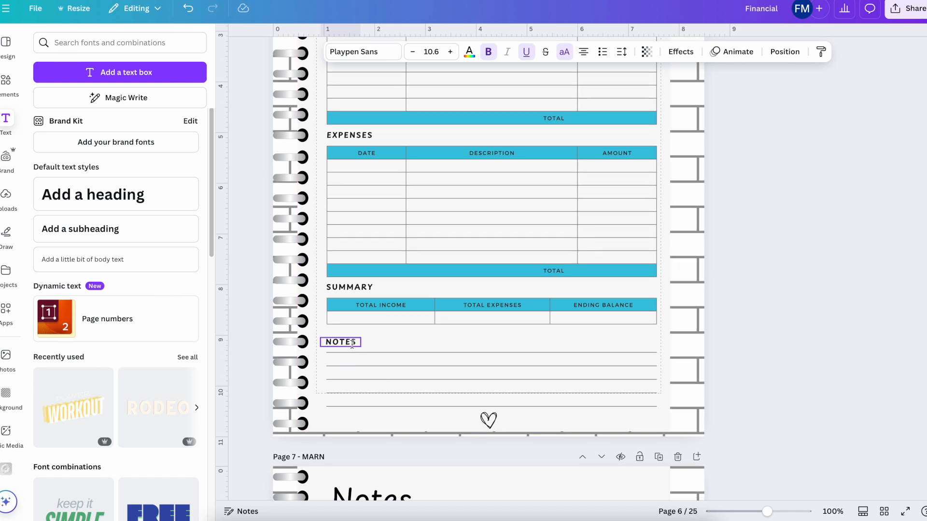
{"action": "left_click", "coordinate": [352, 344]}
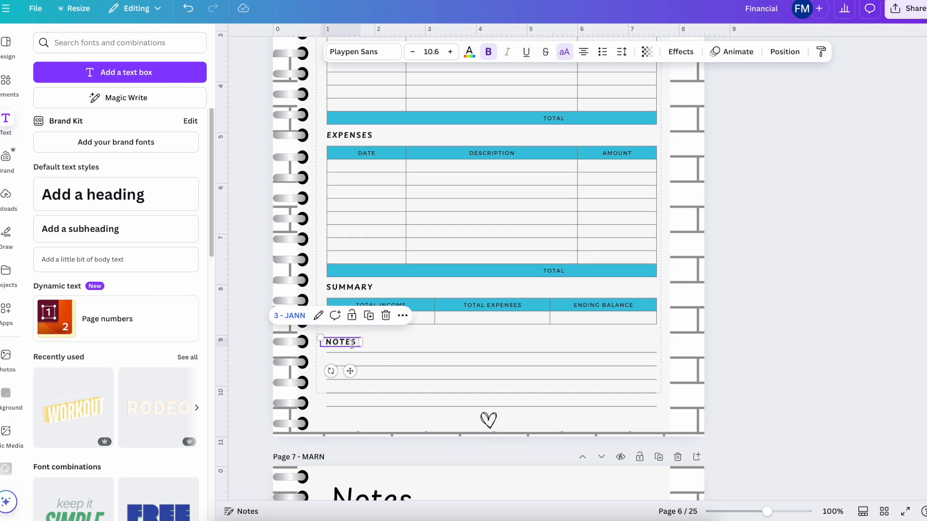
{"action": "left_click", "coordinate": [317, 316]}
{"action": "left_click", "coordinate": [270, 402]}
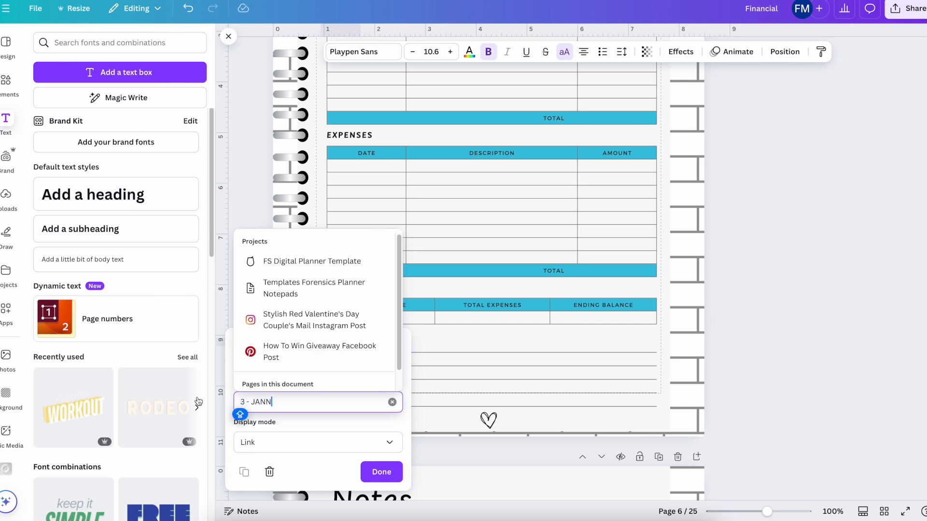
{"action": "left_click_drag", "start_coordinate": [276, 403], "coordinate": [231, 404]}
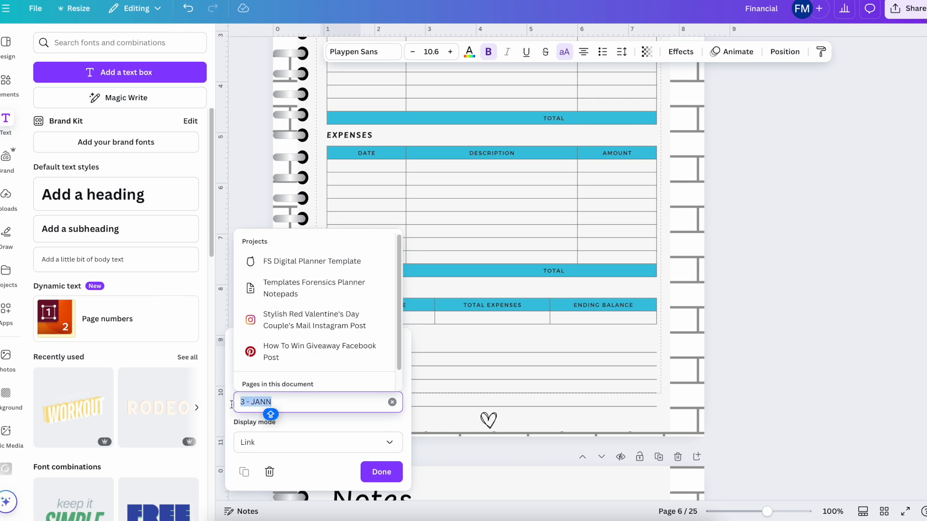
{"action": "type", "text": "FE"}
{"action": "key", "text": "BackSpace"}
{"action": "key", "text": "BackSpace"}
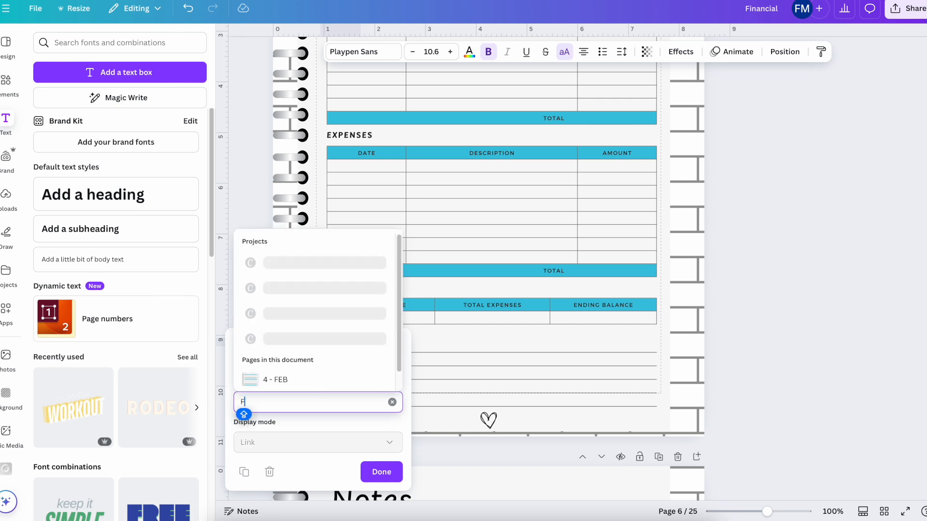
{"action": "type", "text": "MAR"}
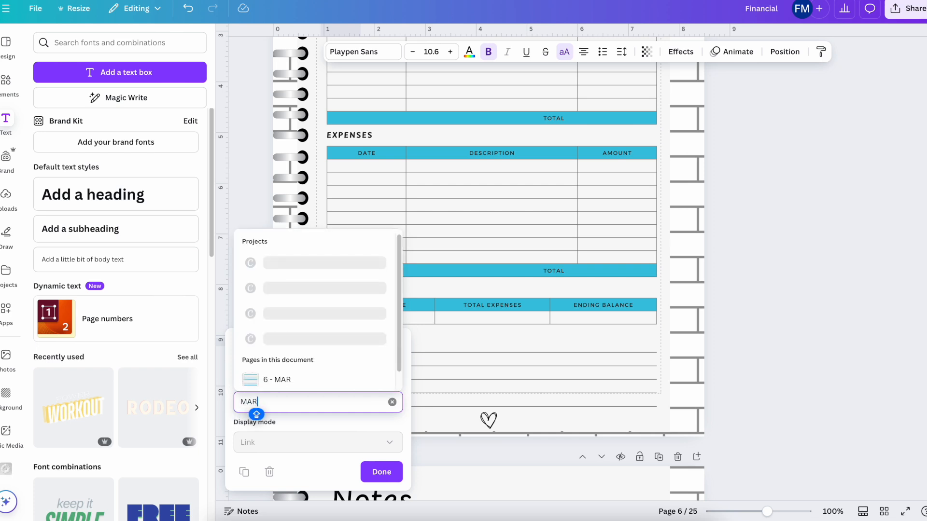
{"action": "left_click", "coordinate": [292, 380]}
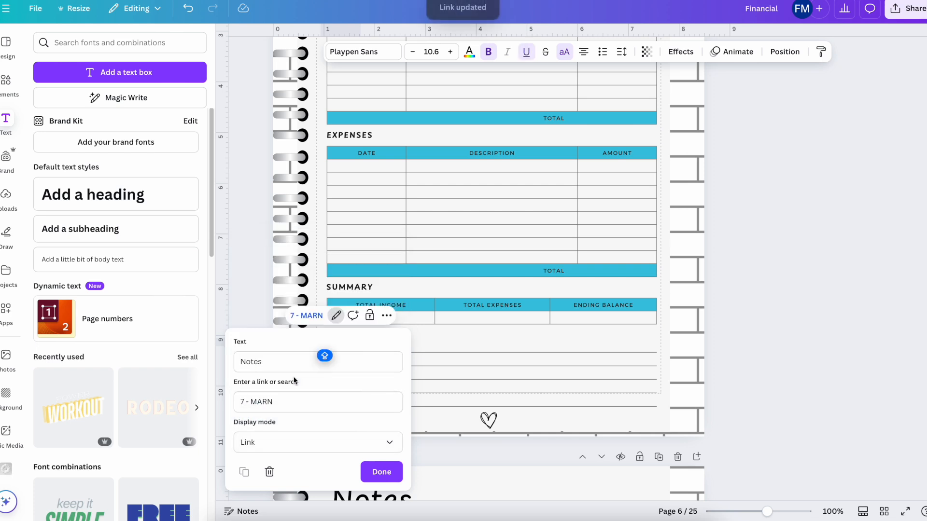
{"action": "left_click", "coordinate": [380, 472]}
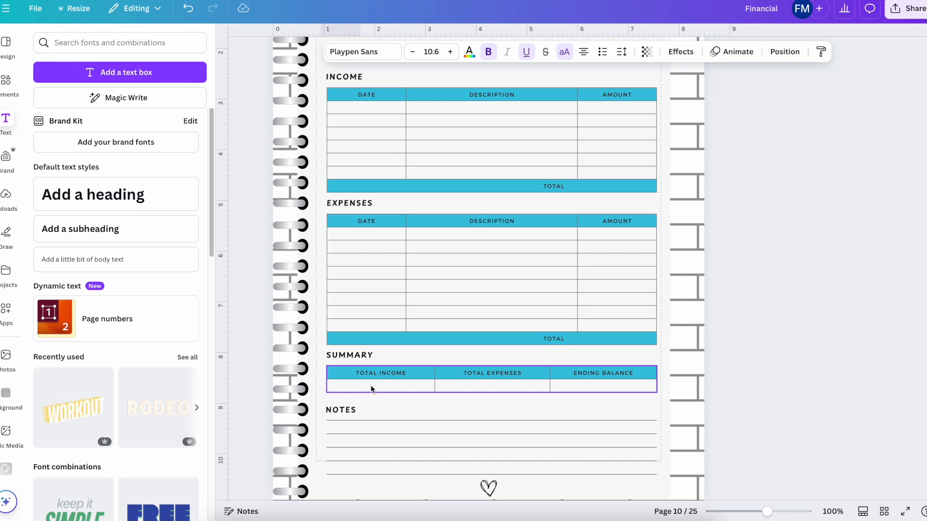
- Relink the NOTES label on each budget page from page 10 through page 24 to its month's notes page, ending with 25 - DECN
{"action": "scroll", "coordinate": [372, 389], "scroll_direction": "down", "scroll_amount": 1}
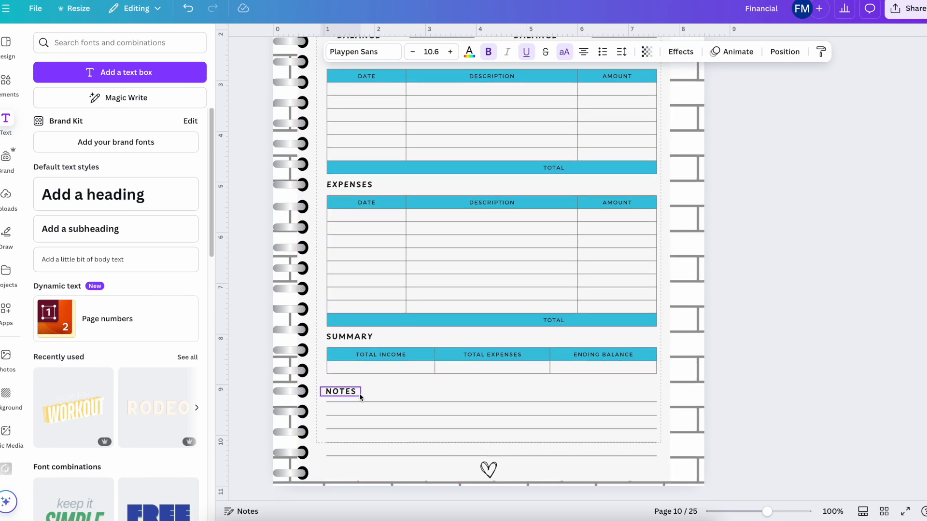
{"action": "left_click", "coordinate": [360, 395]}
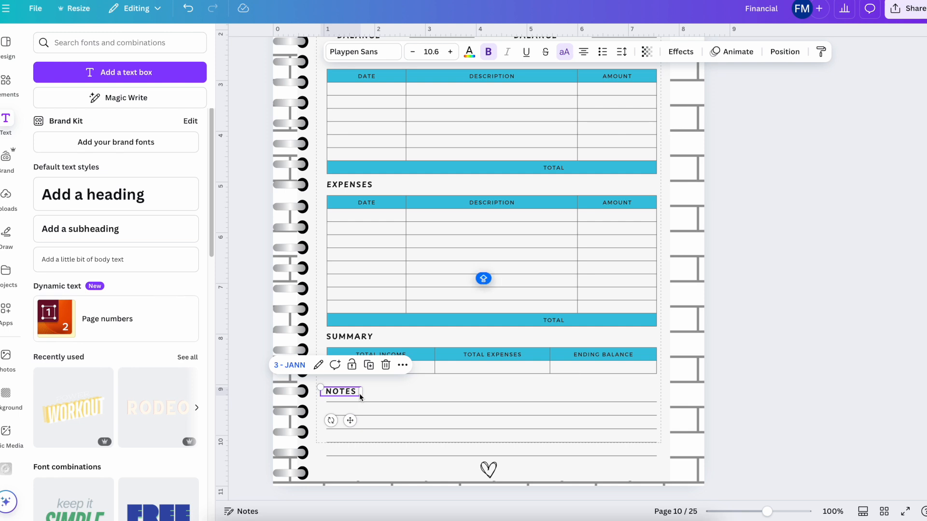
{"action": "left_click", "coordinate": [321, 369]}
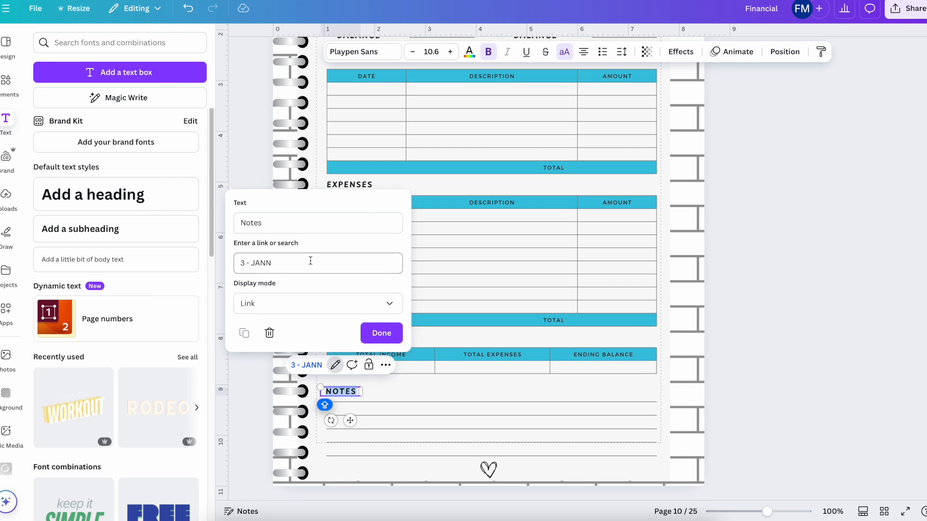
{"action": "left_click", "coordinate": [293, 263]}
{"action": "left_click_drag", "start_coordinate": [271, 262], "coordinate": [243, 262]}
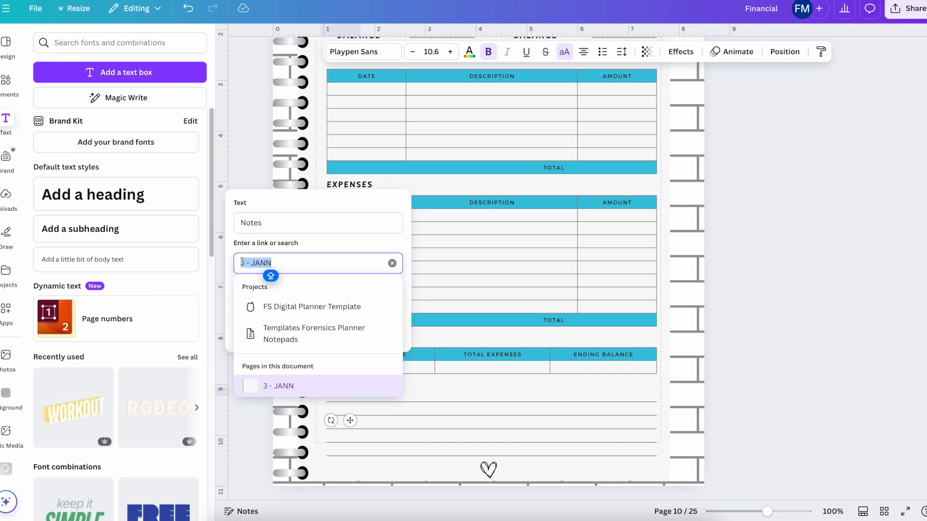
{"action": "scroll", "coordinate": [320, 332], "scroll_direction": "down", "scroll_amount": 15}
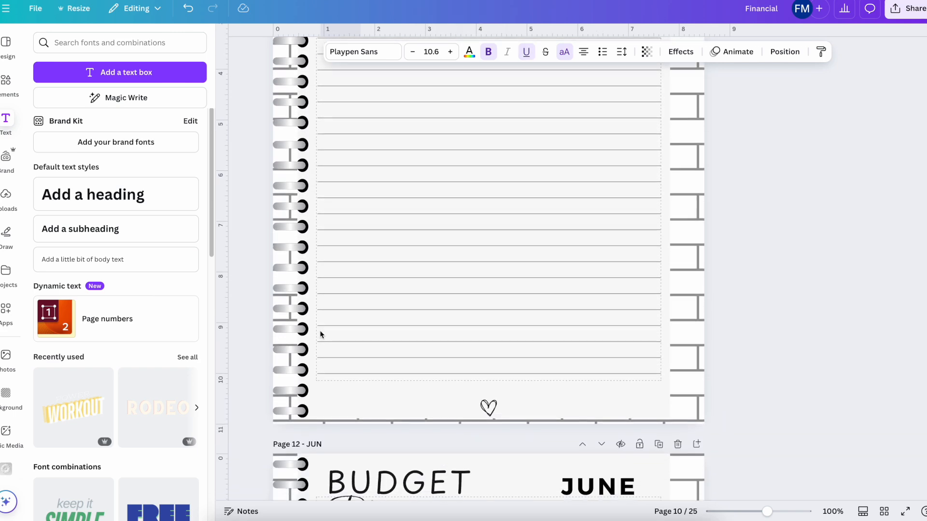
{"action": "scroll", "coordinate": [320, 333], "scroll_direction": "down", "scroll_amount": 5}
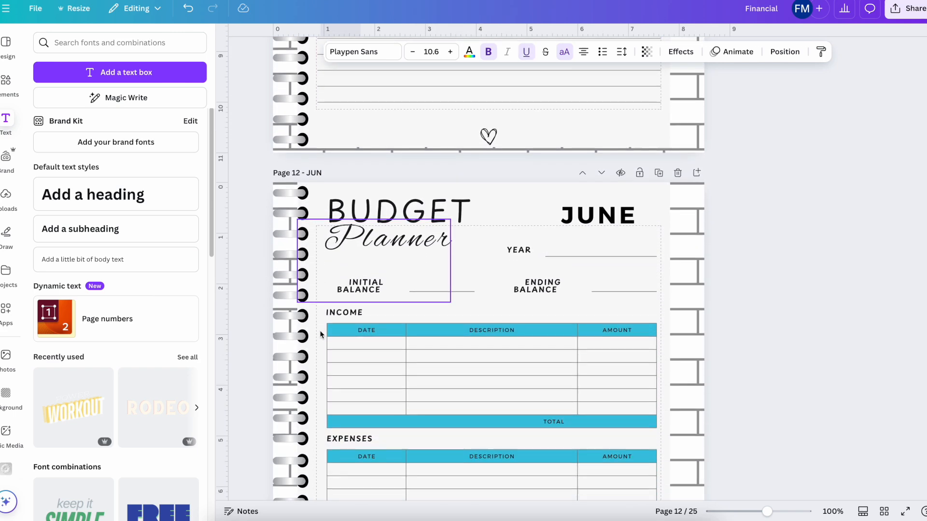
{"action": "scroll", "coordinate": [320, 333], "scroll_direction": "down", "scroll_amount": 4}
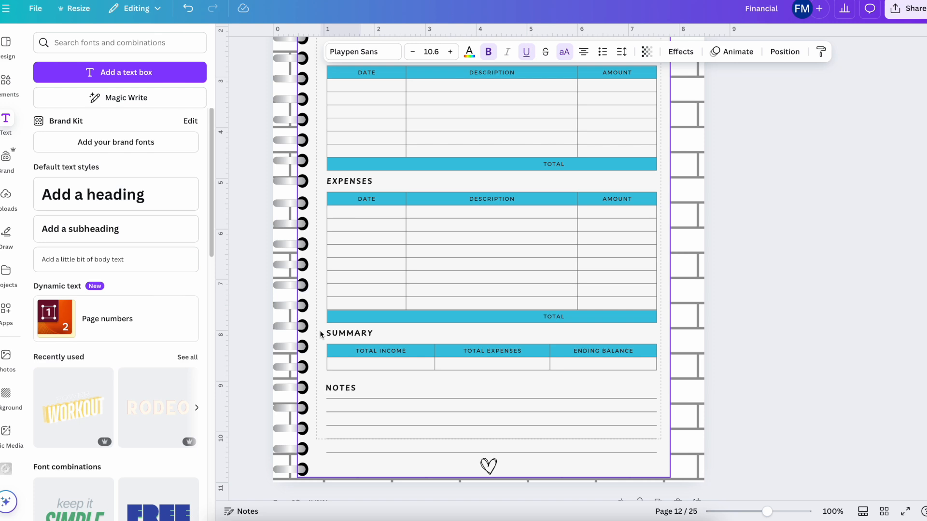
{"action": "scroll", "coordinate": [373, 368], "scroll_direction": "down", "scroll_amount": 8}
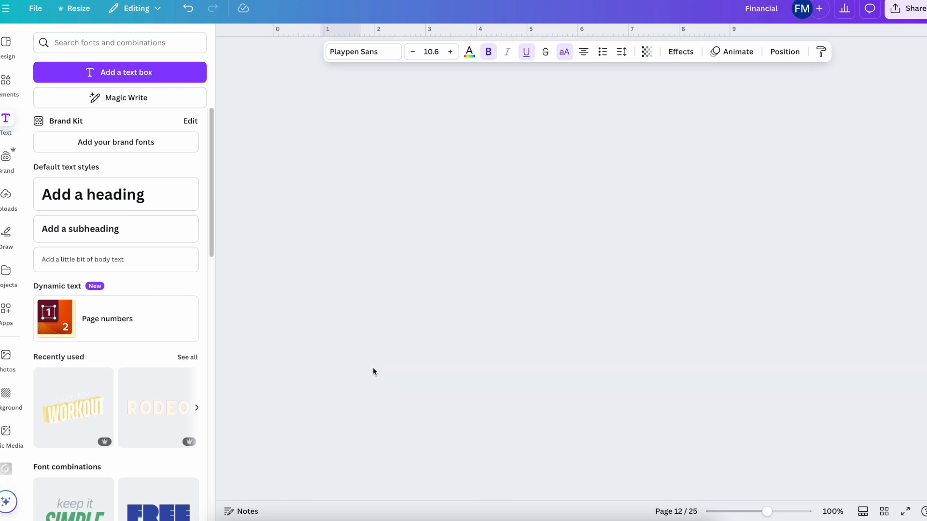
{"action": "scroll", "coordinate": [796, 411], "scroll_direction": "down", "scroll_amount": 3}
{"action": "left_click", "coordinate": [488, 285]}
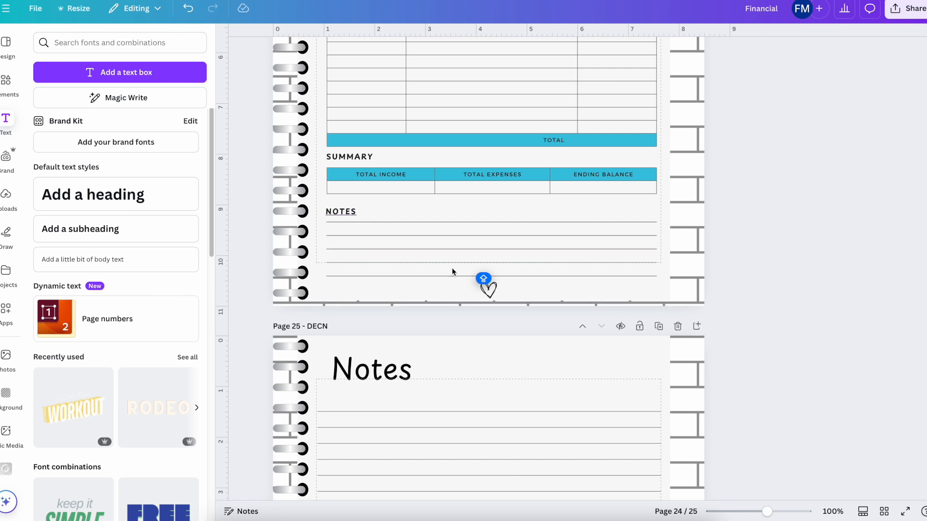
- Remove the underline from the linked NOTES label on the December budget page (page 24)
{"action": "left_click", "coordinate": [351, 211]}
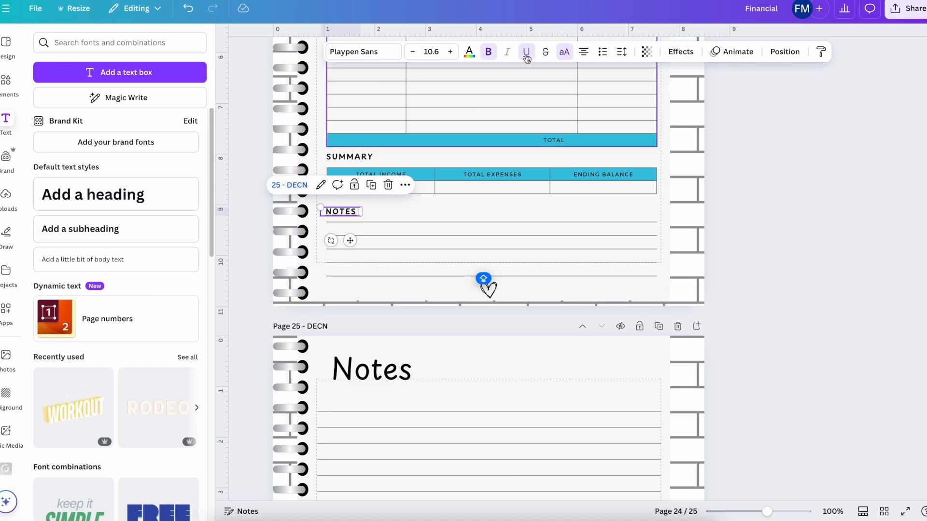
{"action": "left_click", "coordinate": [824, 224]}
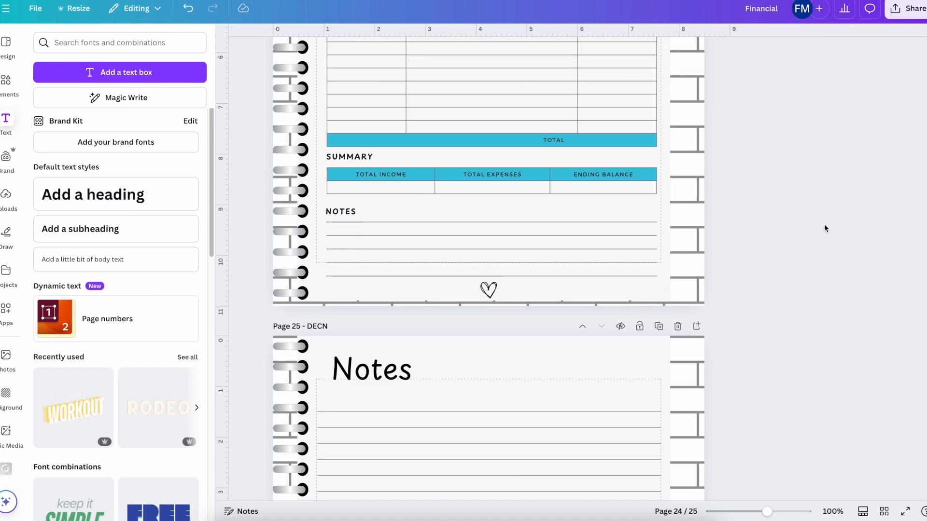
{"action": "scroll", "coordinate": [824, 224], "scroll_direction": "up", "scroll_amount": 5}
{"action": "scroll", "coordinate": [824, 224], "scroll_direction": "up", "scroll_amount": 20}
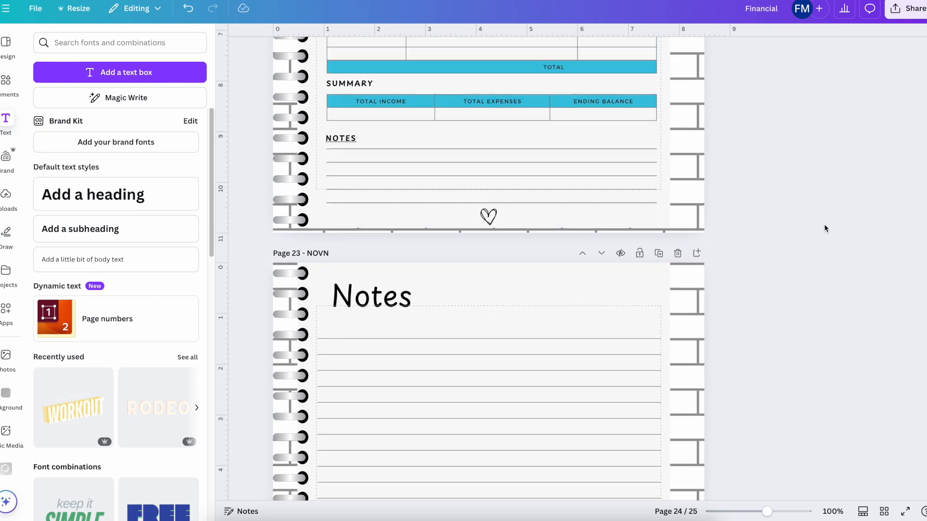
- Remove the underline from the linked NOTES labels on the November (page 22) and October (page 20) budget pages
{"action": "left_click", "coordinate": [340, 315]}
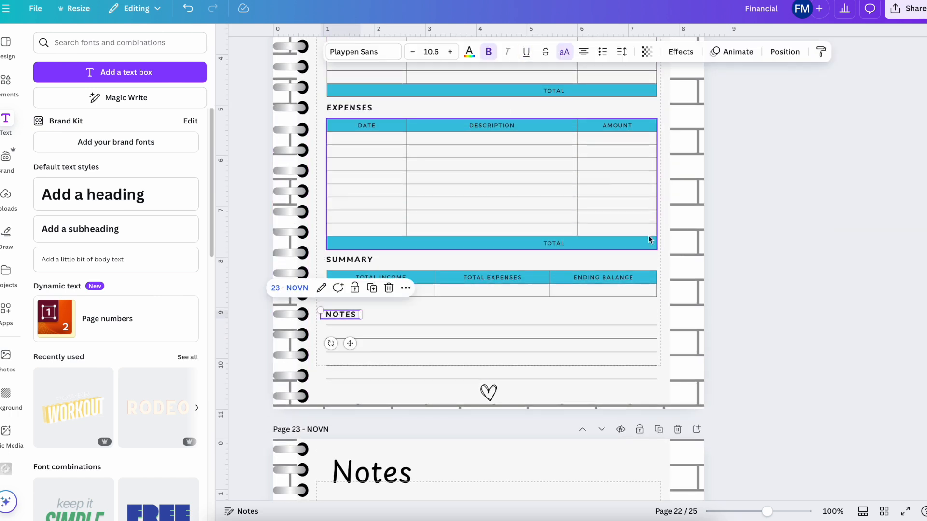
{"action": "scroll", "coordinate": [754, 274], "scroll_direction": "up", "scroll_amount": 18}
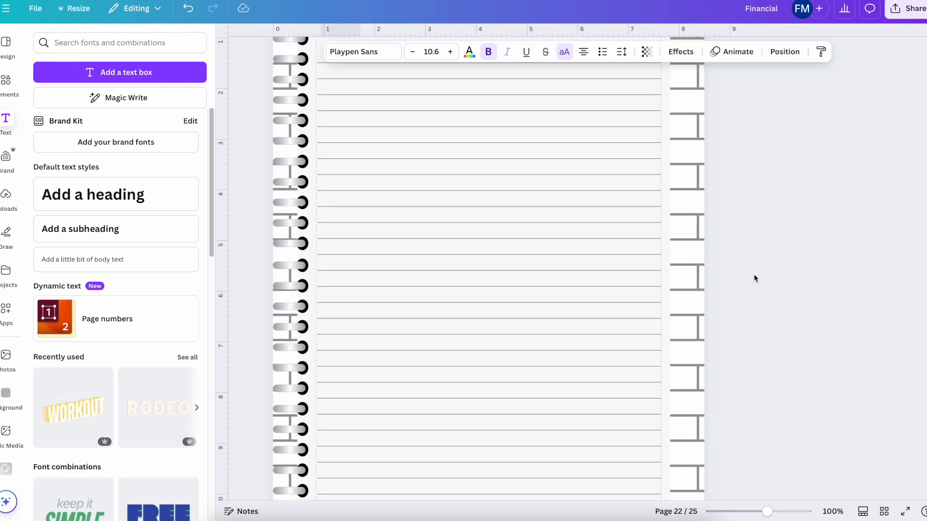
{"action": "scroll", "coordinate": [754, 273], "scroll_direction": "up", "scroll_amount": 3}
{"action": "left_click", "coordinate": [346, 227]}
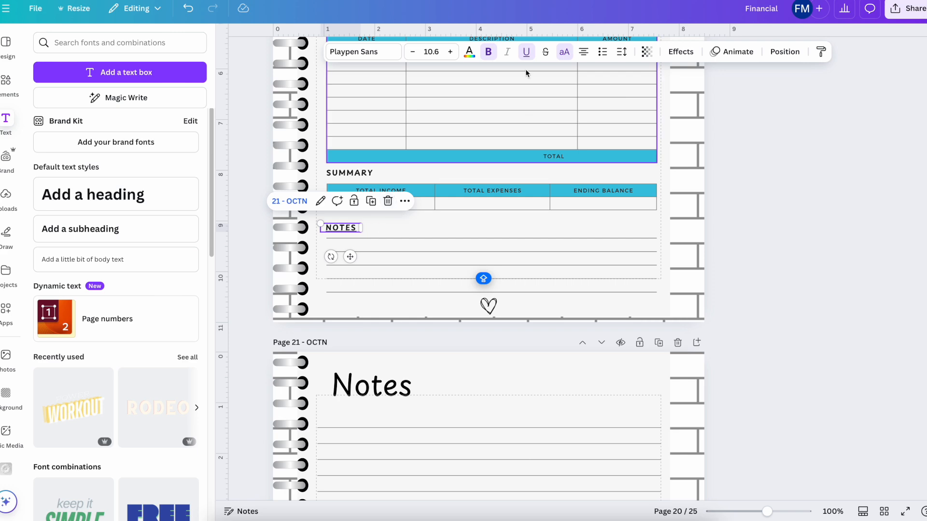
{"action": "scroll", "coordinate": [739, 221], "scroll_direction": "up", "scroll_amount": 6}
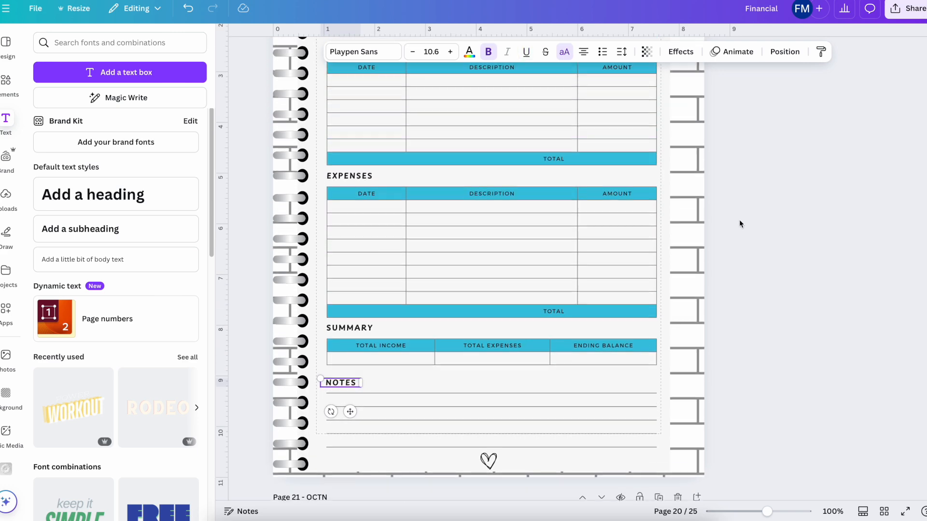
{"action": "scroll", "coordinate": [740, 223], "scroll_direction": "up", "scroll_amount": 15}
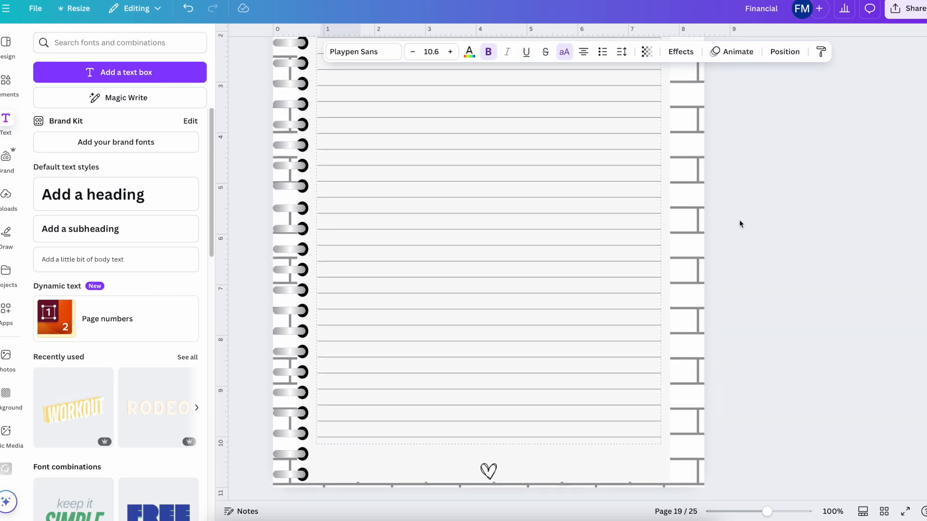
{"action": "scroll", "coordinate": [739, 219], "scroll_direction": "up", "scroll_amount": 5}
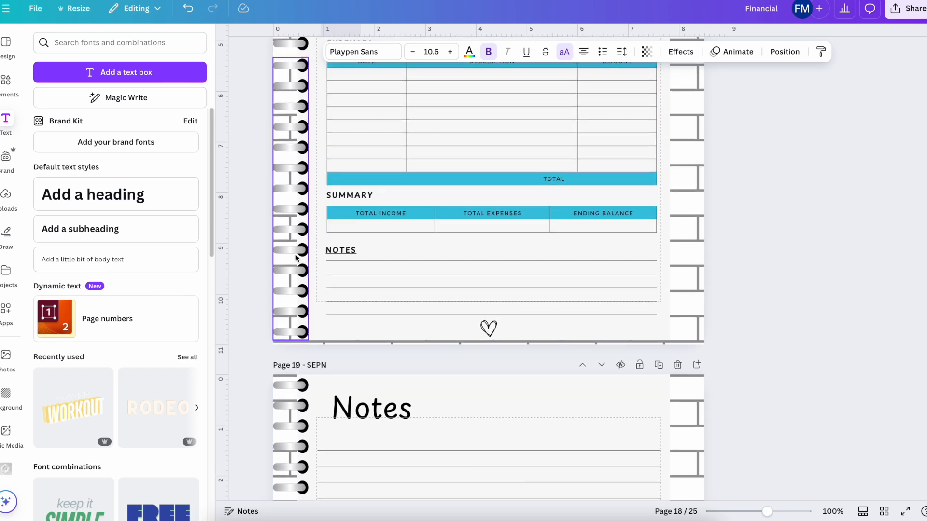
- Remove the underline from the linked NOTES label on the September budget page (page 18)
{"action": "left_click", "coordinate": [329, 253]}
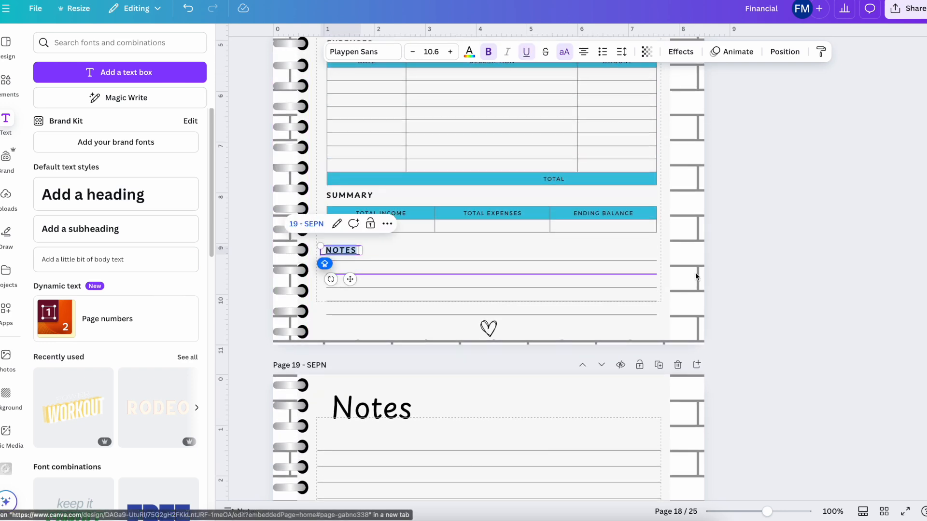
{"action": "left_click", "coordinate": [751, 269]}
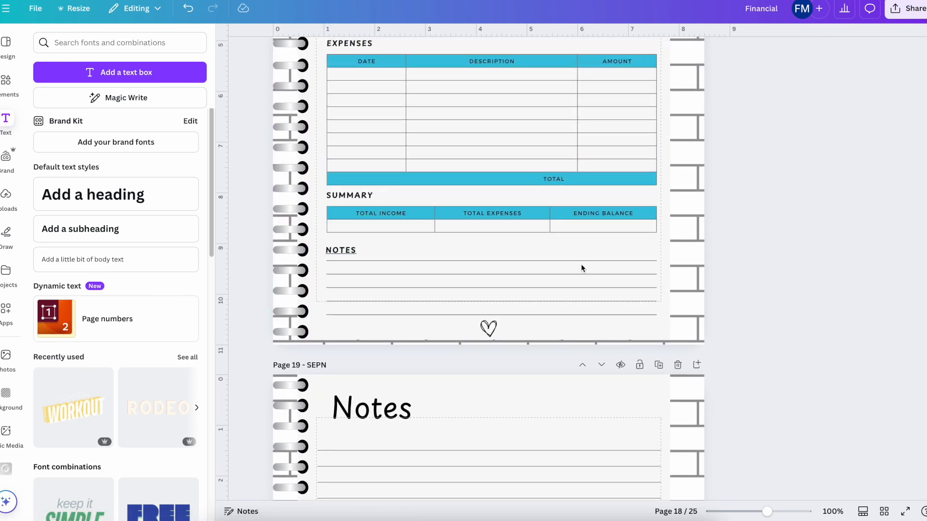
{"action": "left_click", "coordinate": [337, 254]}
{"action": "left_click", "coordinate": [320, 224]}
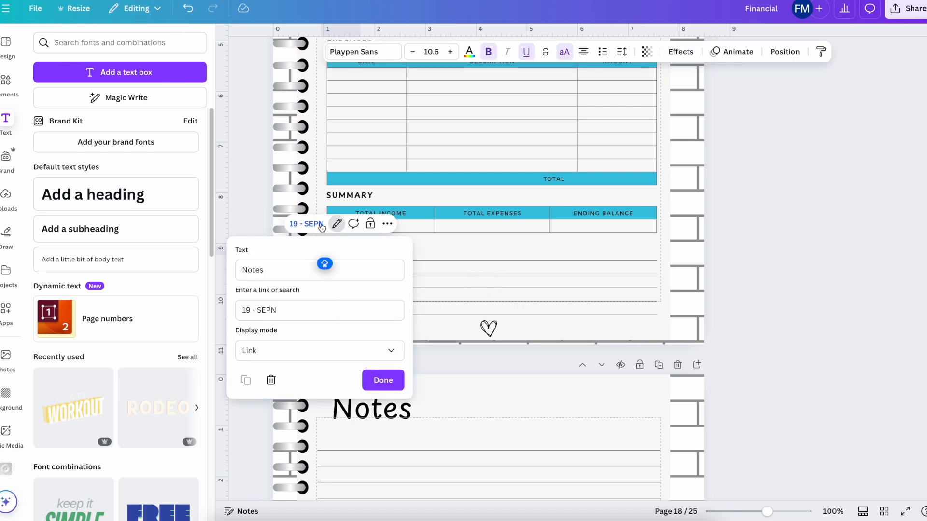
{"action": "left_click", "coordinate": [526, 52]}
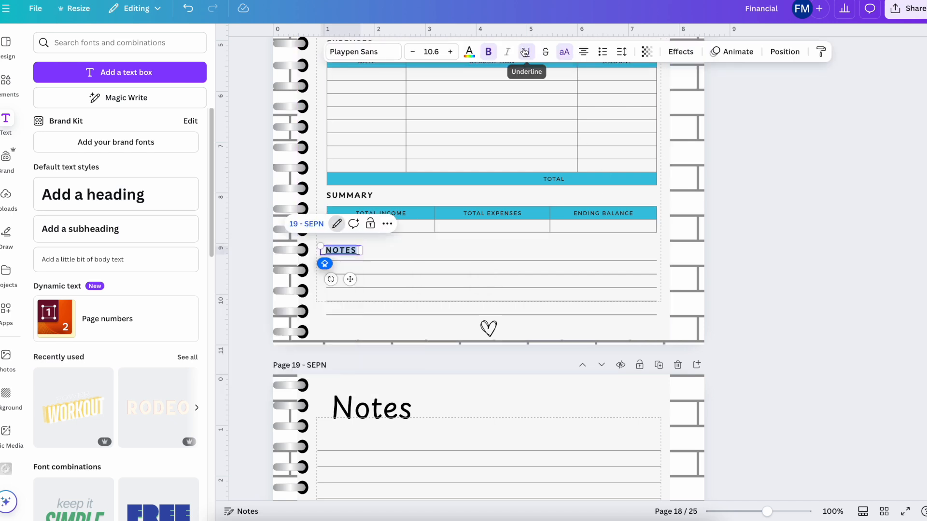
{"action": "left_click", "coordinate": [769, 221]}
- Remove the underline from the linked NOTES label on the August budget page (page 16)
{"action": "scroll", "coordinate": [769, 221], "scroll_direction": "up", "scroll_amount": 15}
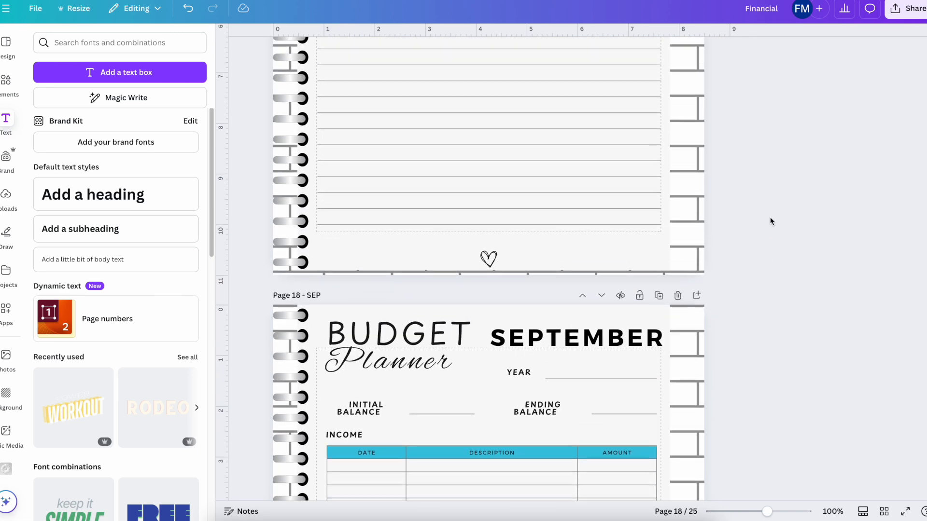
{"action": "scroll", "coordinate": [769, 216], "scroll_direction": "up", "scroll_amount": 8}
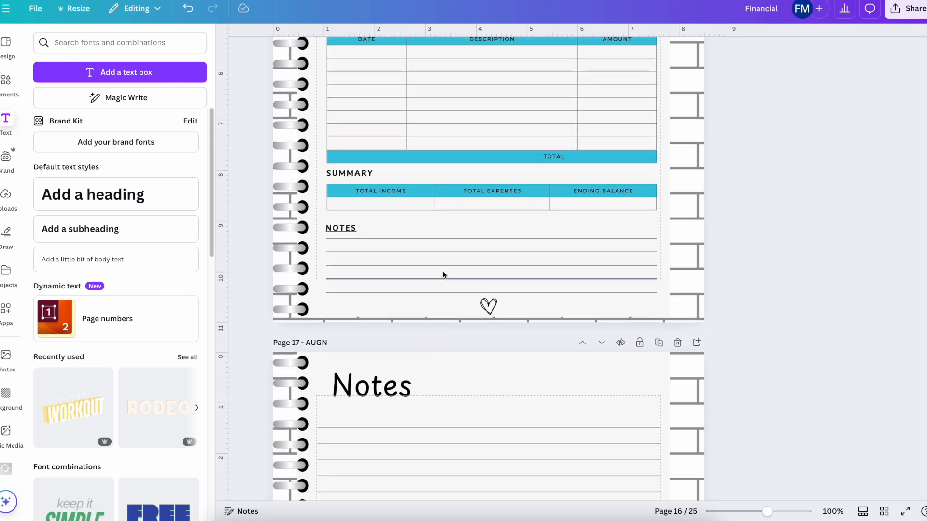
{"action": "left_click", "coordinate": [352, 224]}
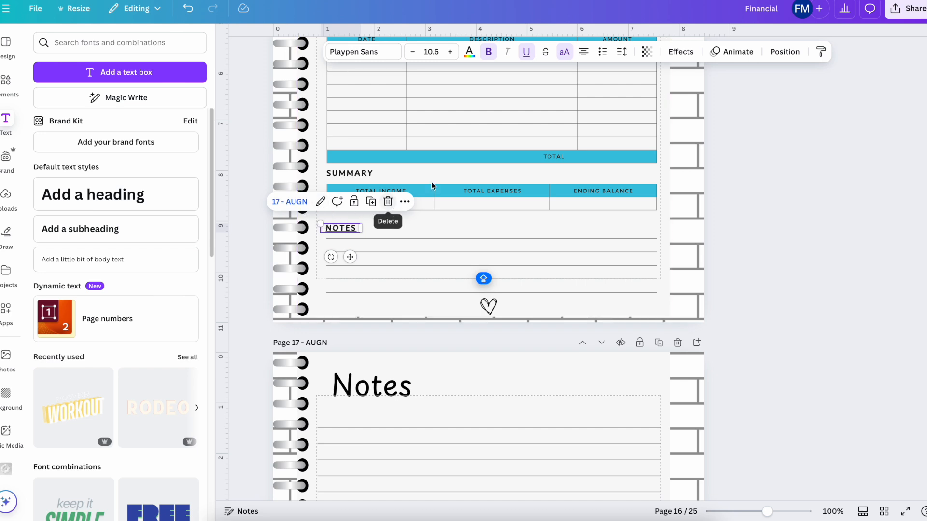
{"action": "scroll", "coordinate": [813, 230], "scroll_direction": "up", "scroll_amount": 15}
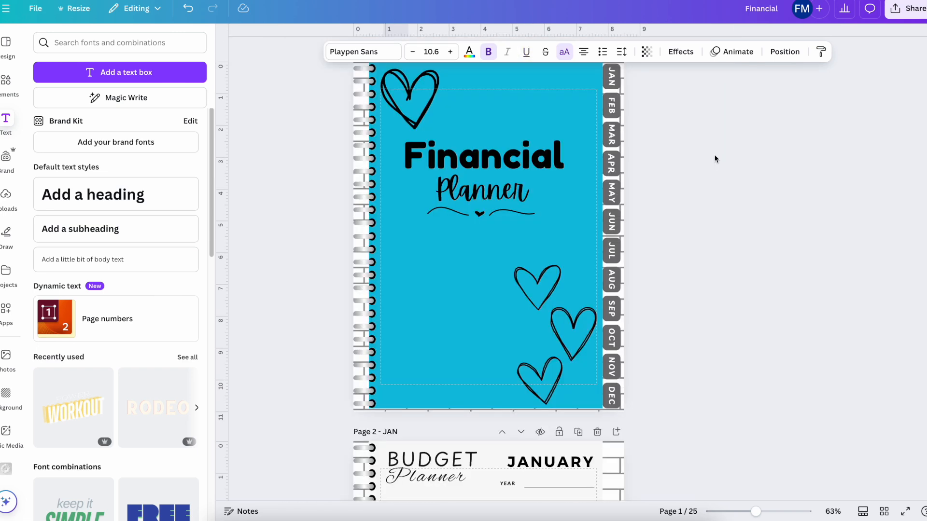
{"action": "left_click", "coordinate": [715, 159]}
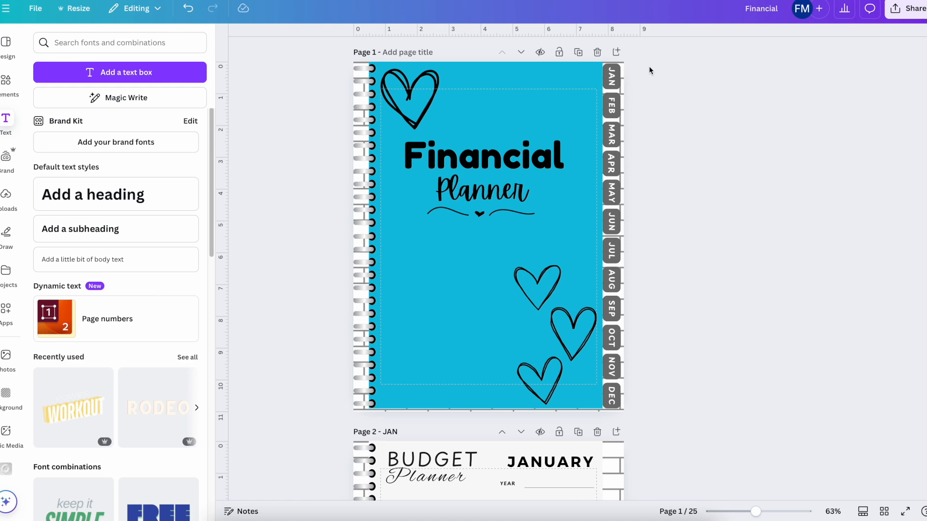
- Link the JAN tab on the cover to its month's budget page and do likewise for the tabs through JUN
{"action": "left_click", "coordinate": [613, 73]}
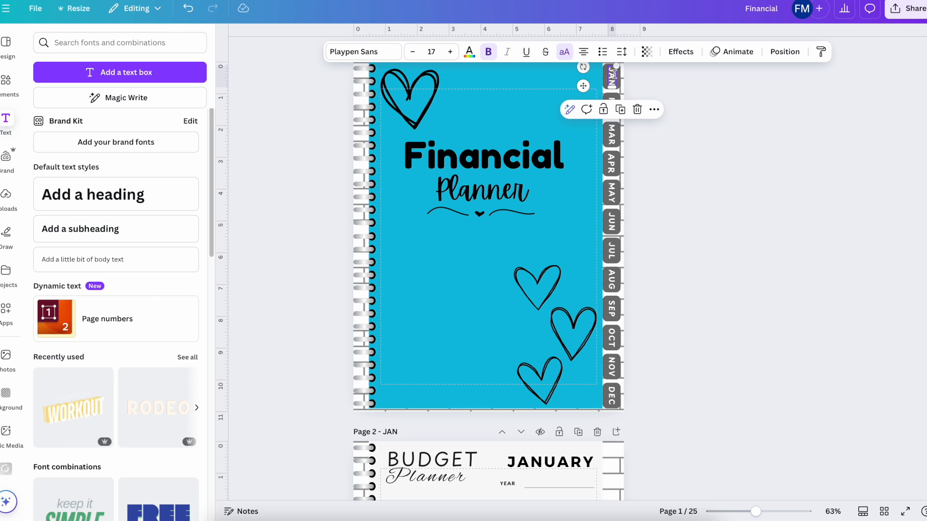
{"action": "right_click", "coordinate": [613, 74]}
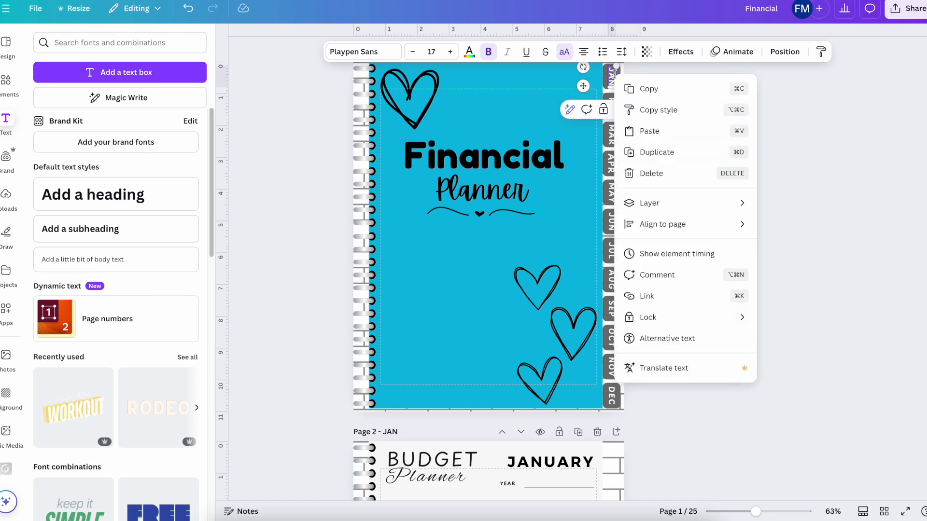
{"action": "scroll", "coordinate": [627, 280], "scroll_direction": "up", "scroll_amount": 1}
- Link the tab shape behind the JUL label on the cover to page 14 - JUL
{"action": "left_click", "coordinate": [604, 278]}
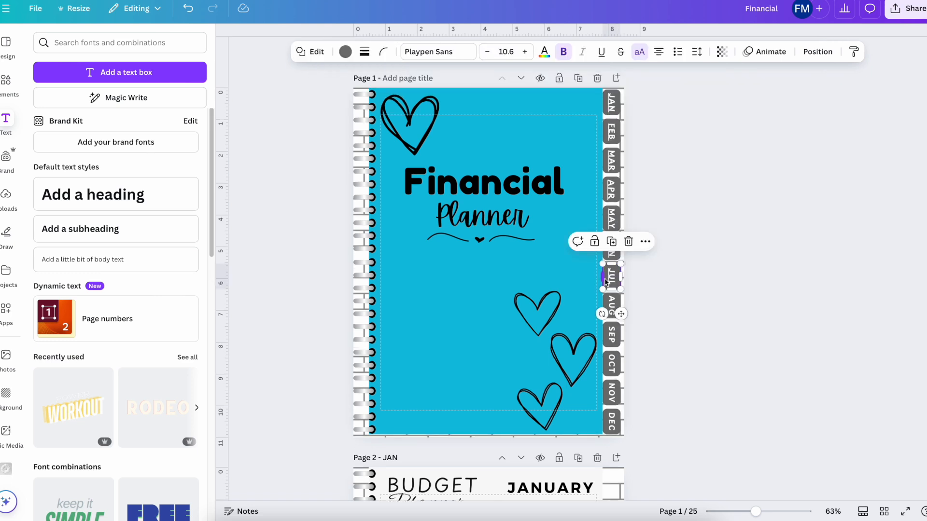
{"action": "right_click", "coordinate": [604, 278]}
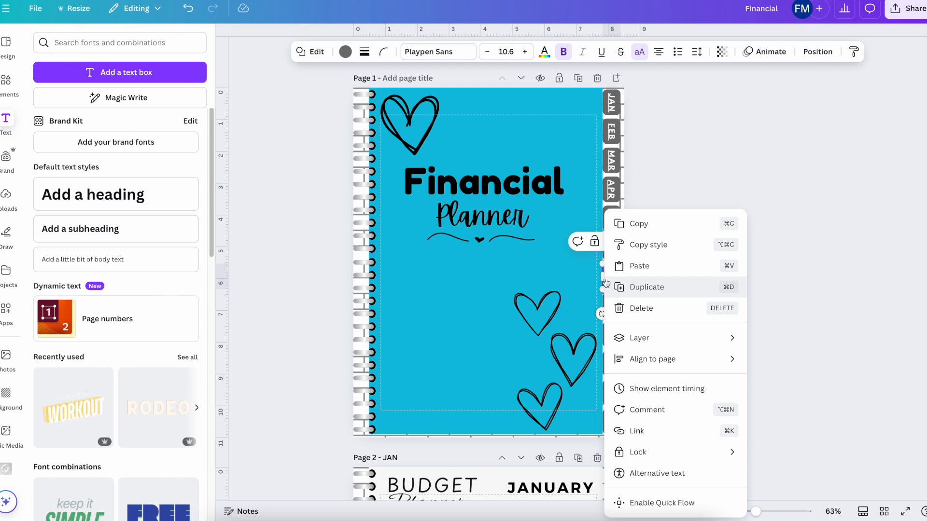
{"action": "left_click", "coordinate": [663, 433]}
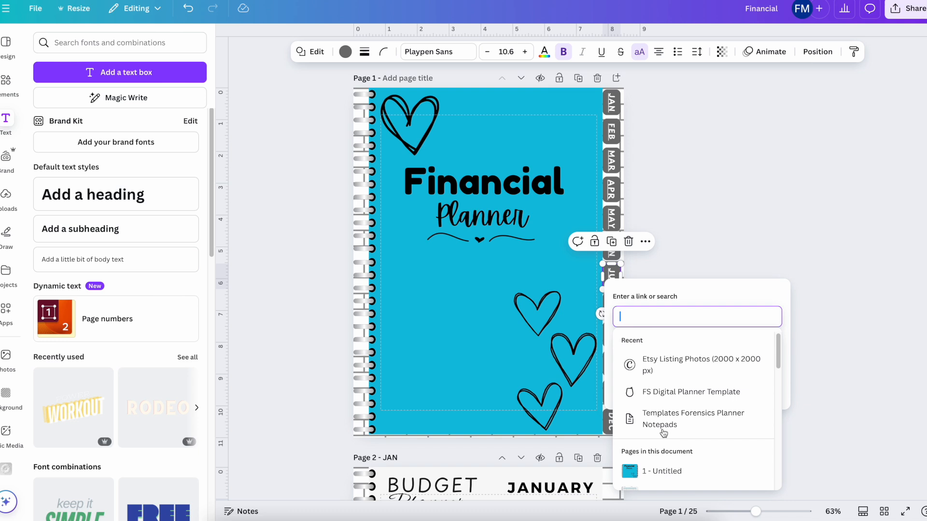
{"action": "scroll", "coordinate": [664, 433], "scroll_direction": "down", "scroll_amount": 3}
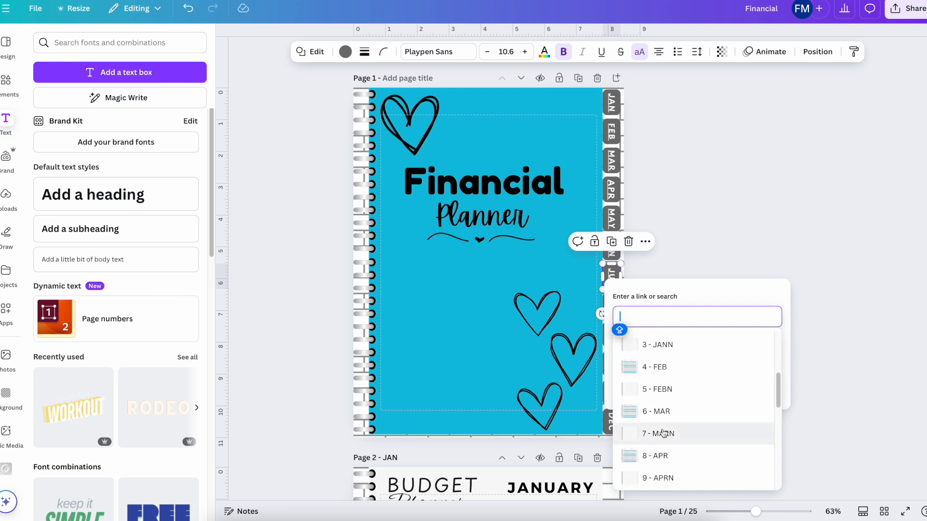
{"action": "scroll", "coordinate": [663, 433], "scroll_direction": "down", "scroll_amount": 3}
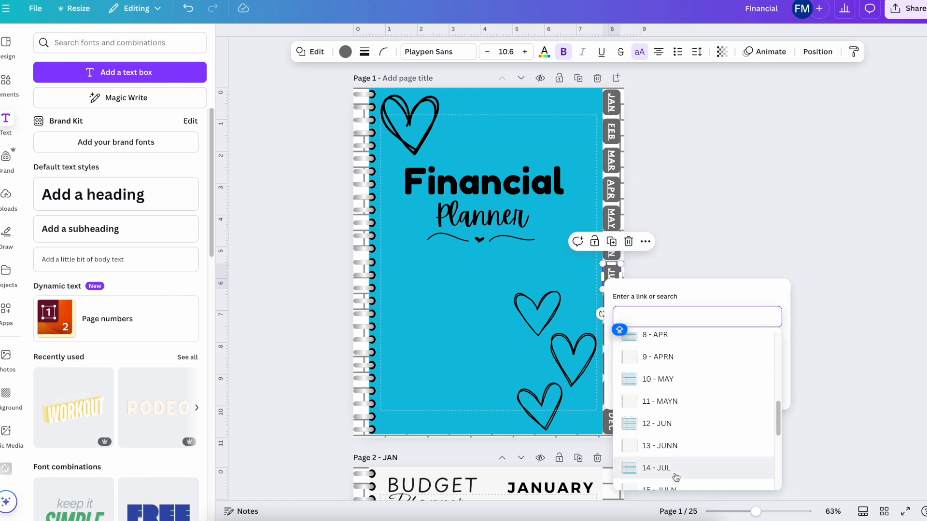
{"action": "left_click", "coordinate": [675, 471]}
{"action": "left_click", "coordinate": [762, 387]}
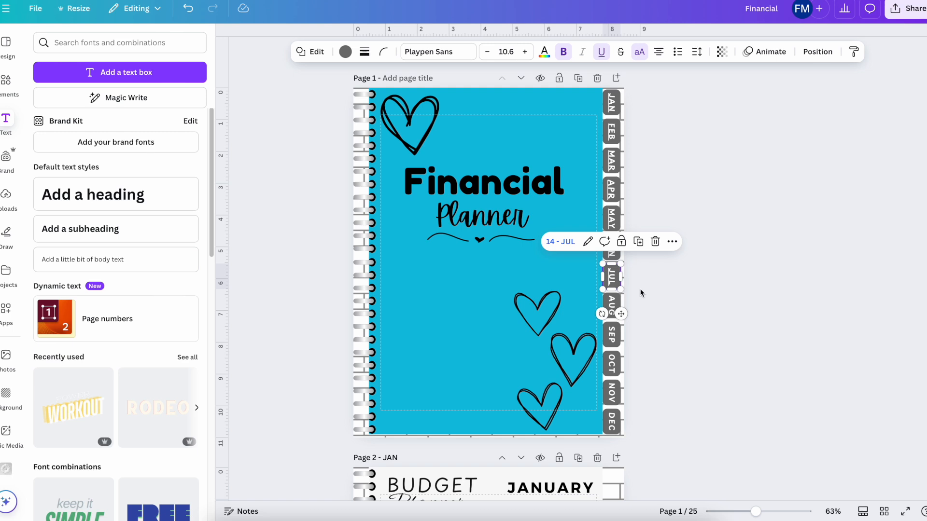
- Link the AUG label text on the cover's August tab to page 16 - AUG
{"action": "left_click", "coordinate": [607, 303]}
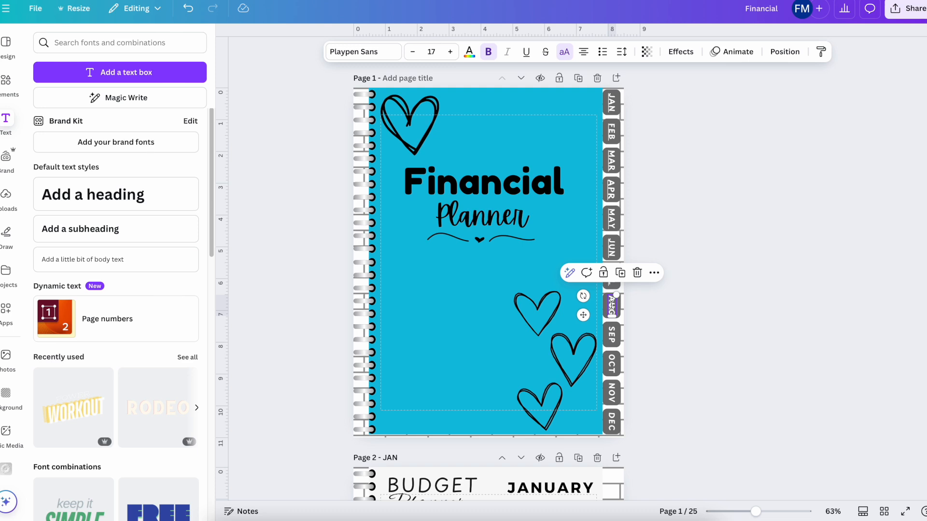
{"action": "right_click", "coordinate": [610, 305]}
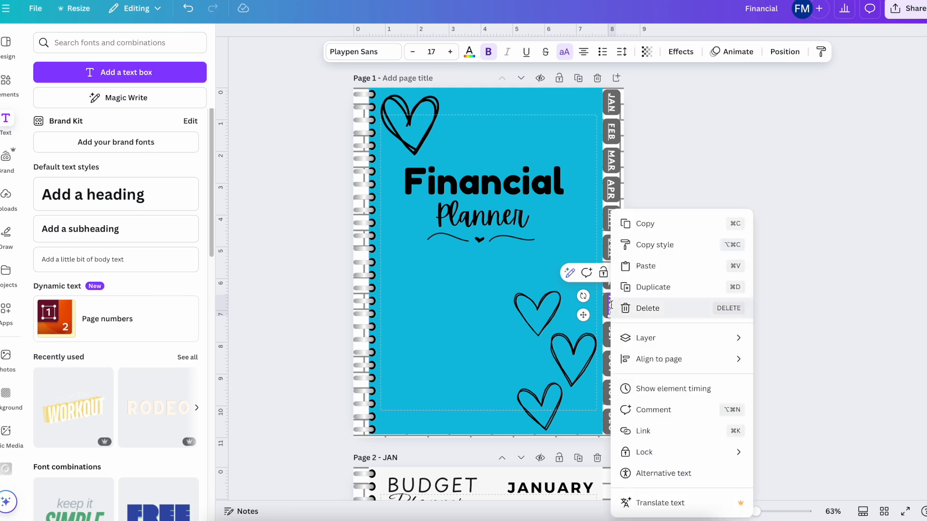
{"action": "left_click", "coordinate": [676, 431]}
{"action": "scroll", "coordinate": [677, 431], "scroll_direction": "down", "scroll_amount": 5}
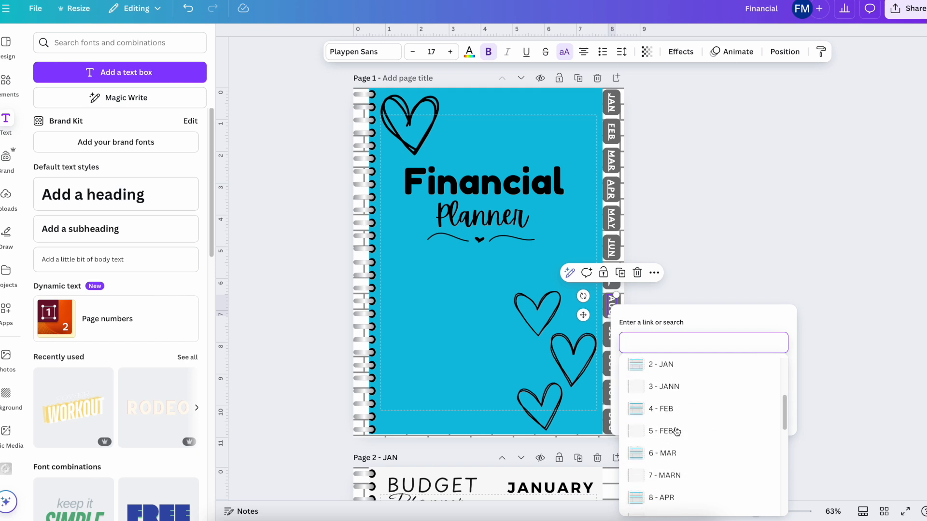
{"action": "scroll", "coordinate": [676, 431], "scroll_direction": "down", "scroll_amount": 3}
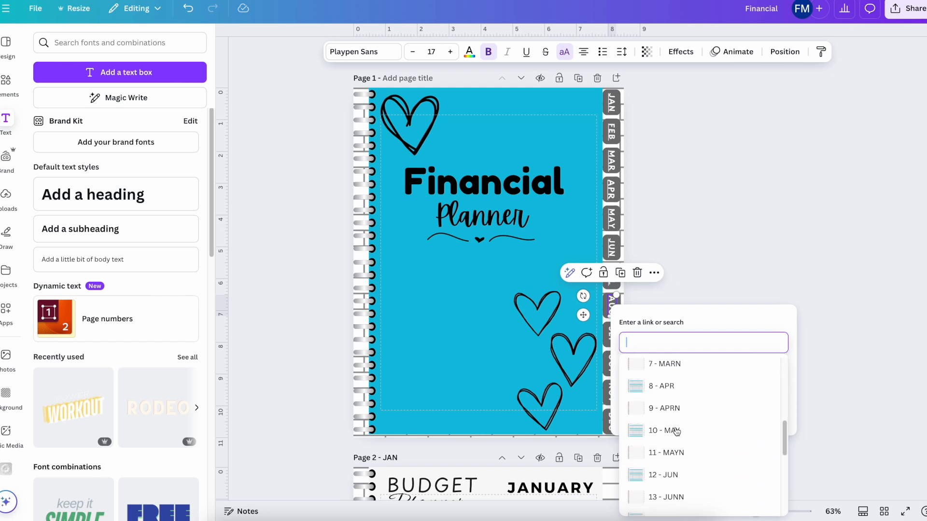
{"action": "scroll", "coordinate": [676, 431], "scroll_direction": "down", "scroll_amount": 3}
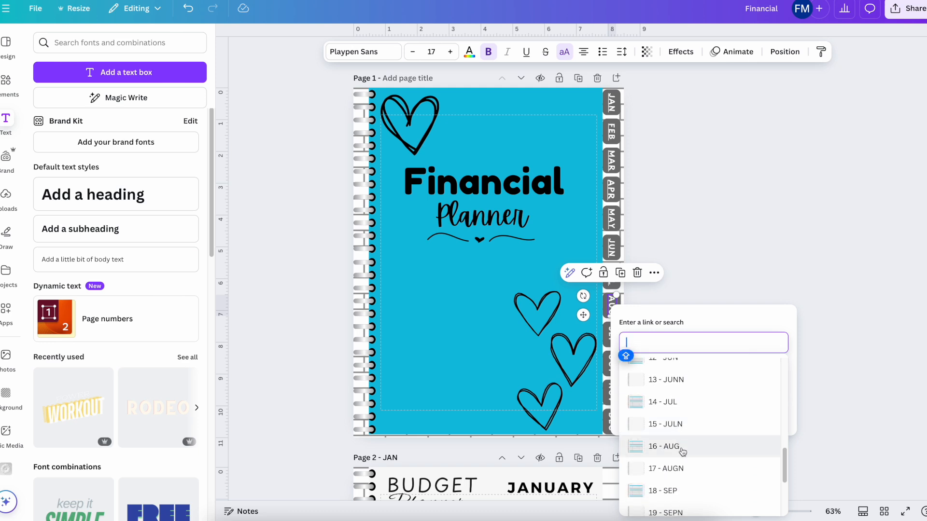
{"action": "left_click", "coordinate": [683, 450]}
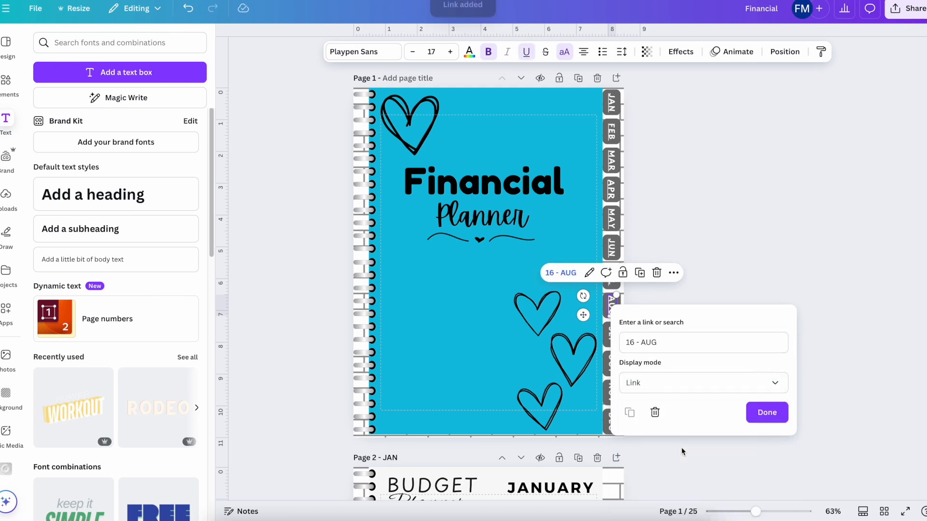
{"action": "left_click", "coordinate": [762, 412]}
{"action": "left_click", "coordinate": [639, 315]}
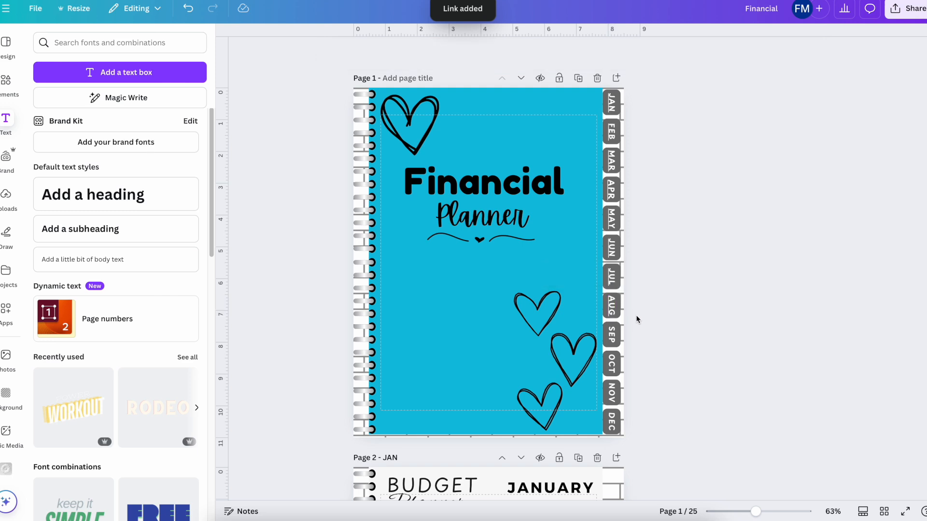
- Link the tab shape behind the AUG label on the cover to page 16 - AUG
{"action": "left_click", "coordinate": [605, 310]}
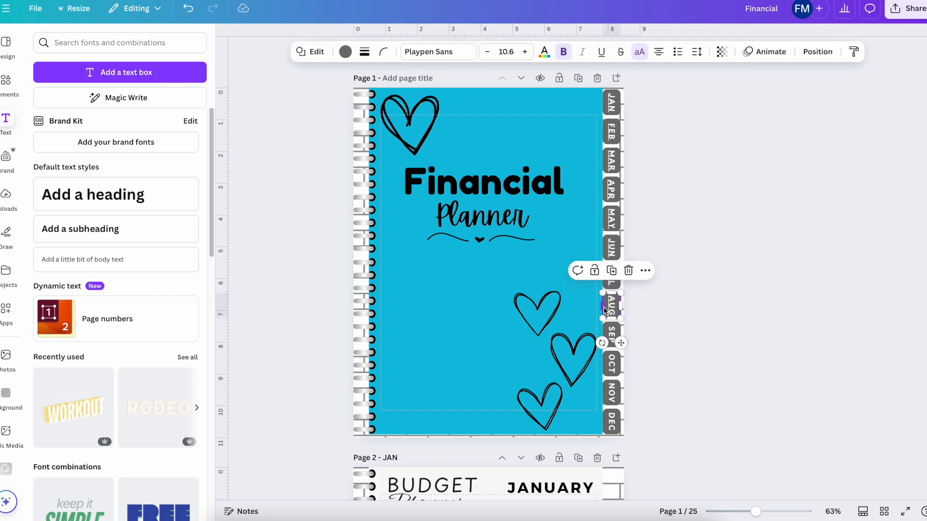
{"action": "right_click", "coordinate": [605, 310]}
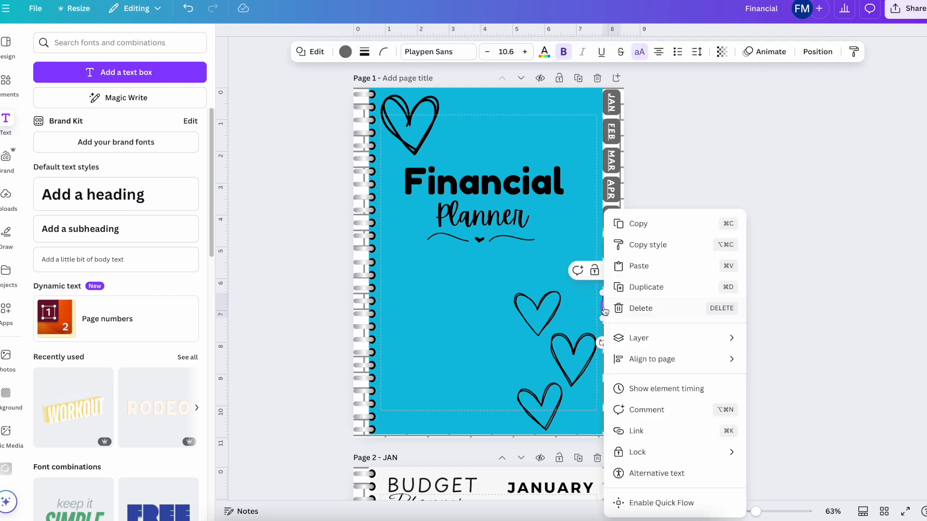
{"action": "left_click", "coordinate": [665, 432]}
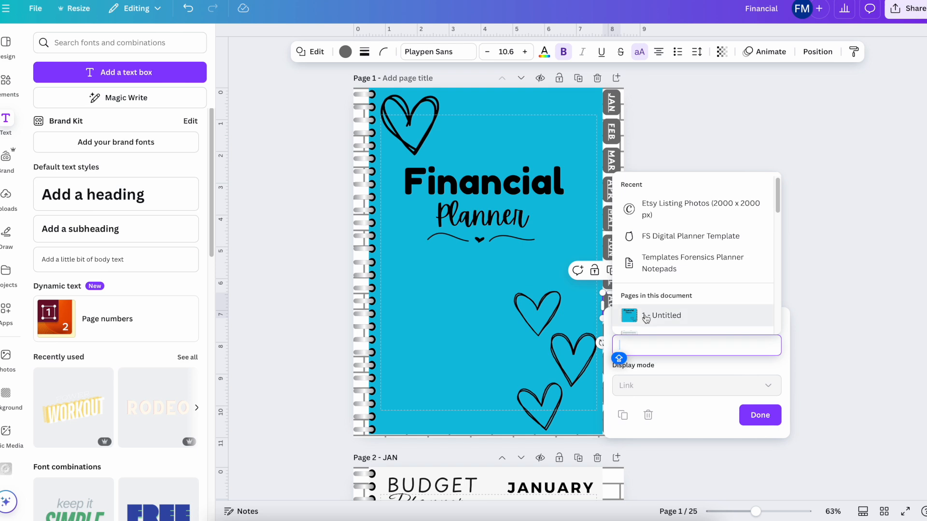
{"action": "scroll", "coordinate": [646, 319], "scroll_direction": "down", "scroll_amount": 2}
{"action": "scroll", "coordinate": [646, 318], "scroll_direction": "down", "scroll_amount": 5}
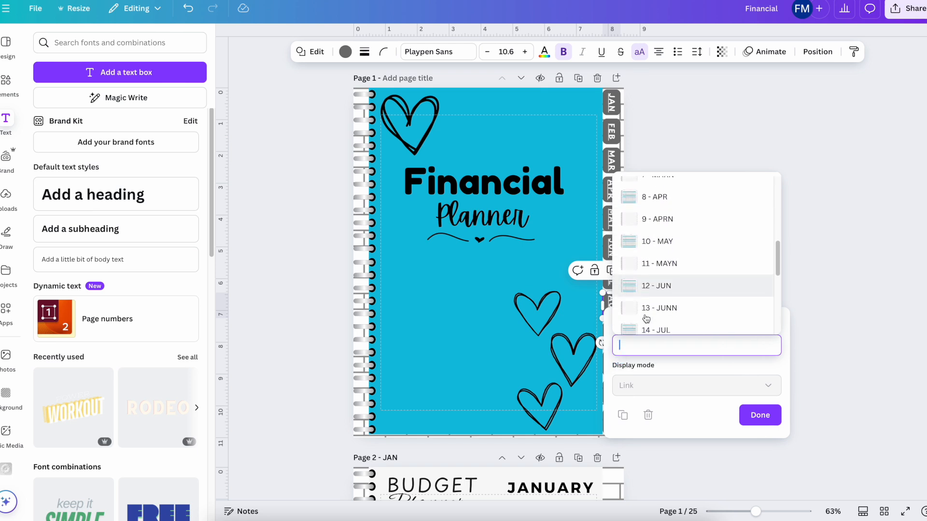
{"action": "scroll", "coordinate": [646, 319], "scroll_direction": "down", "scroll_amount": 2}
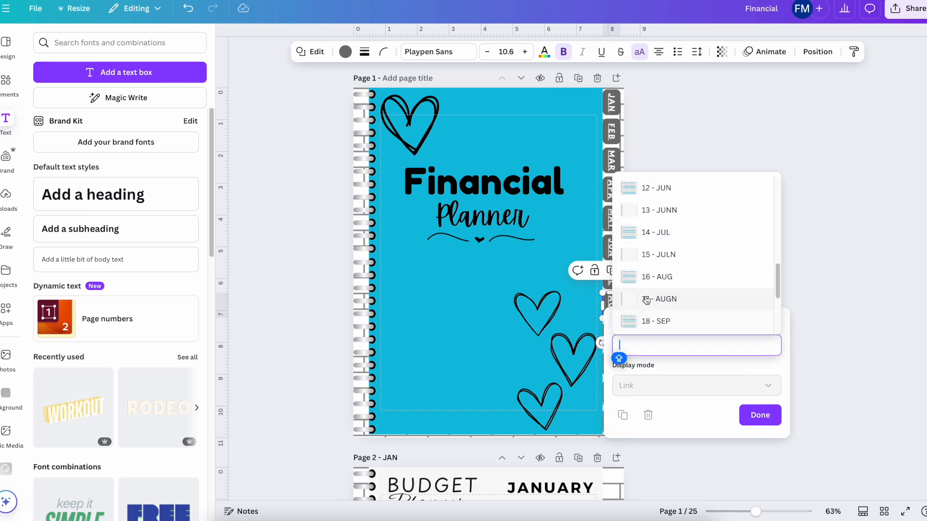
{"action": "left_click", "coordinate": [646, 276]}
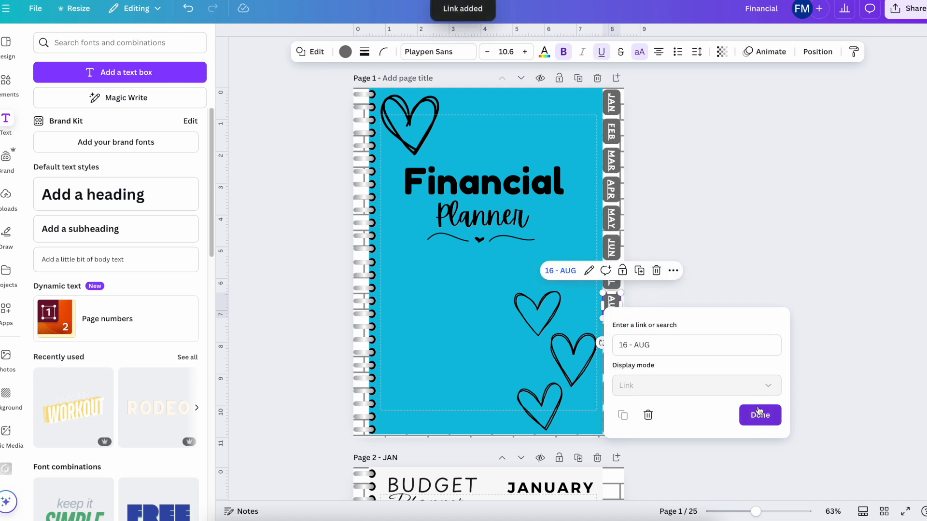
{"action": "left_click", "coordinate": [761, 415]}
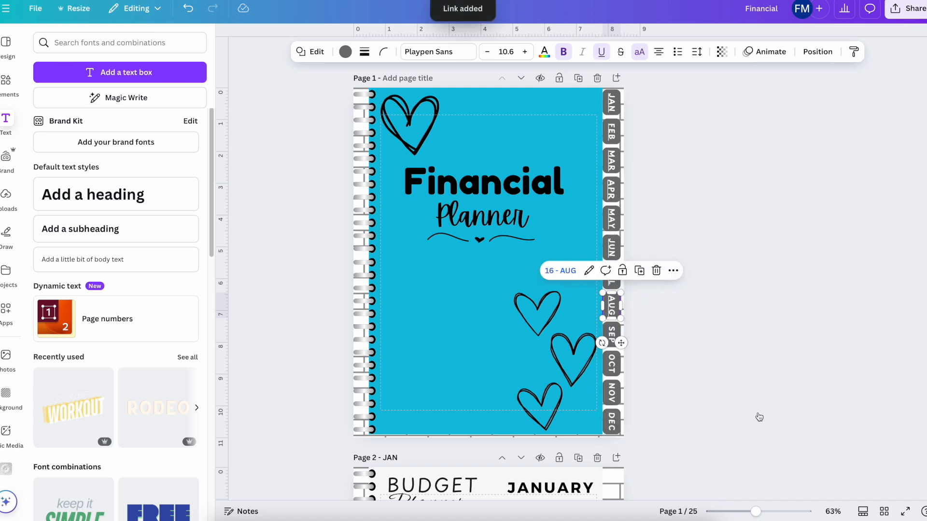
{"action": "left_click", "coordinate": [611, 335]}
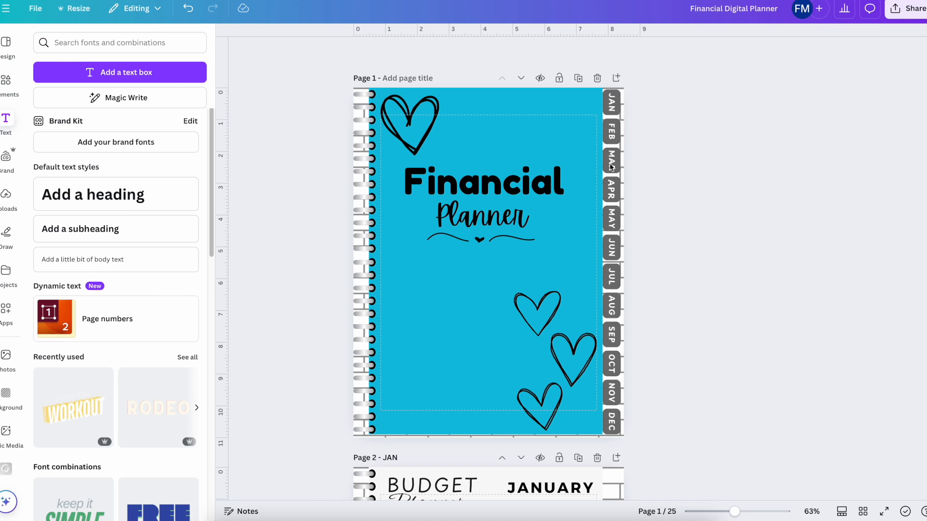
- Copy all twelve linked month tabs from the cover and paste them in the same position on every page from 2 - JAN through 25 - DECN
{"action": "left_click_drag", "start_coordinate": [628, 101], "coordinate": [609, 409]}
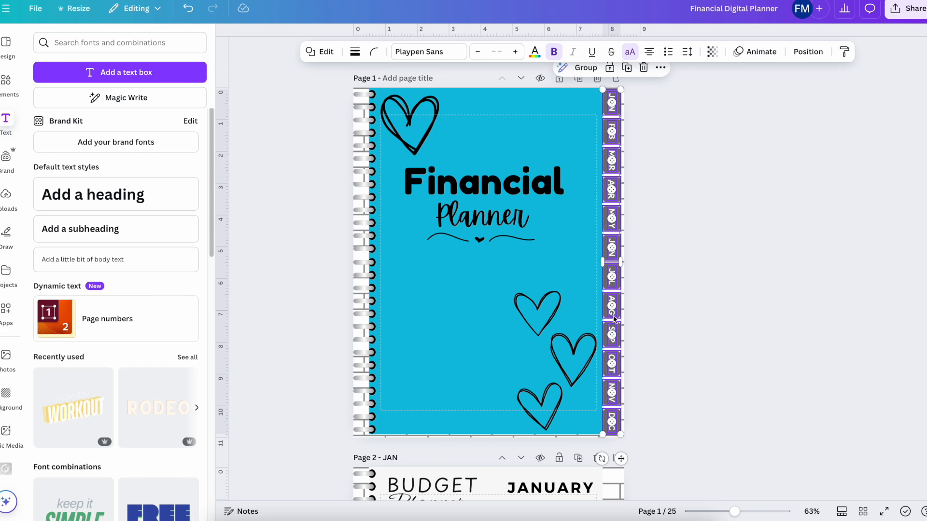
{"action": "right_click", "coordinate": [612, 312]}
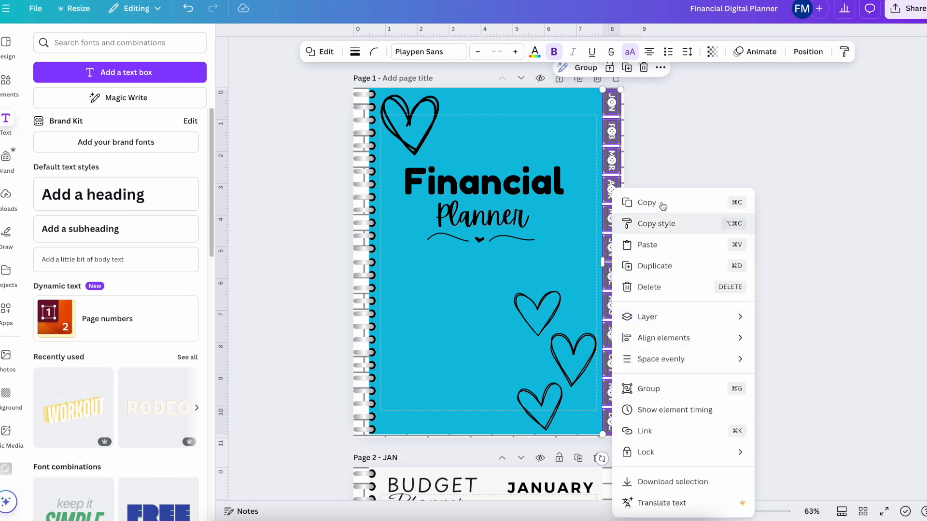
{"action": "left_click", "coordinate": [633, 260]}
{"action": "scroll", "coordinate": [671, 251], "scroll_direction": "down", "scroll_amount": 1}
{"action": "scroll", "coordinate": [673, 254], "scroll_direction": "down", "scroll_amount": 5}
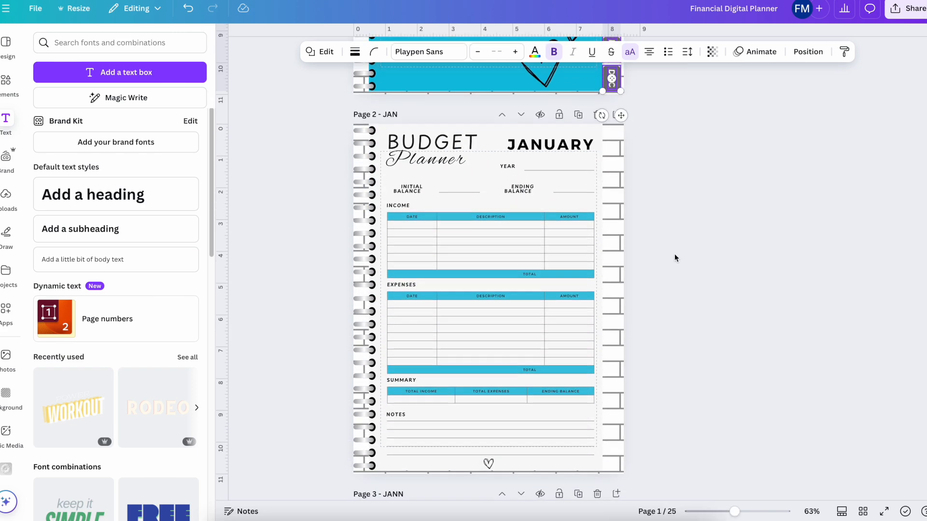
{"action": "right_click", "coordinate": [607, 253]}
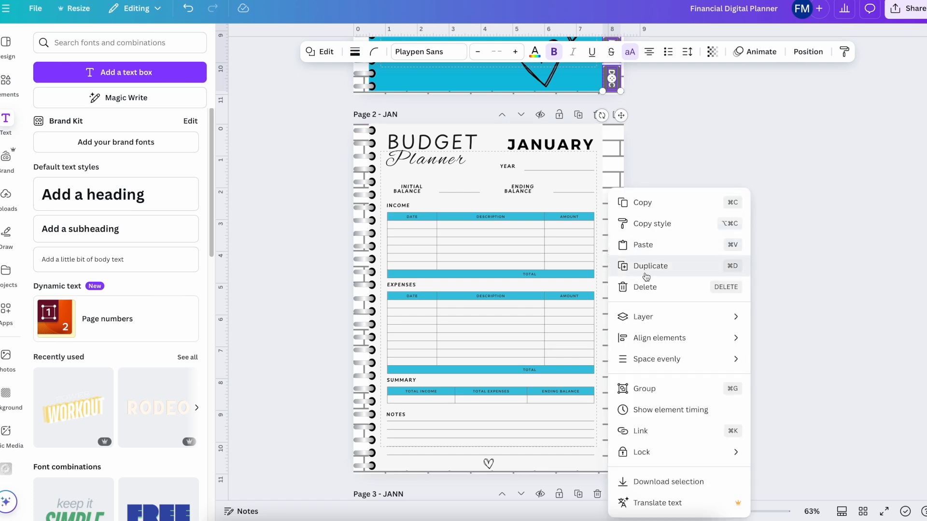
{"action": "left_click", "coordinate": [646, 248]}
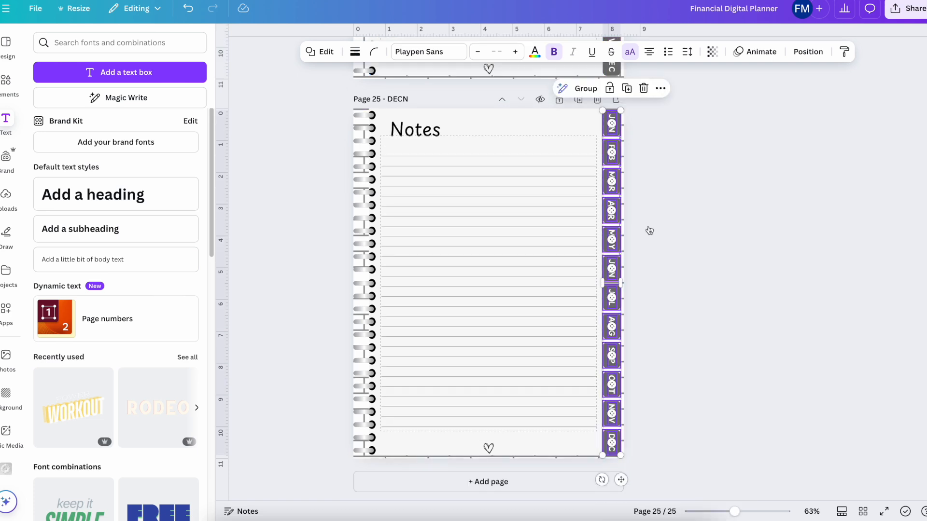
{"action": "left_click", "coordinate": [648, 230]}
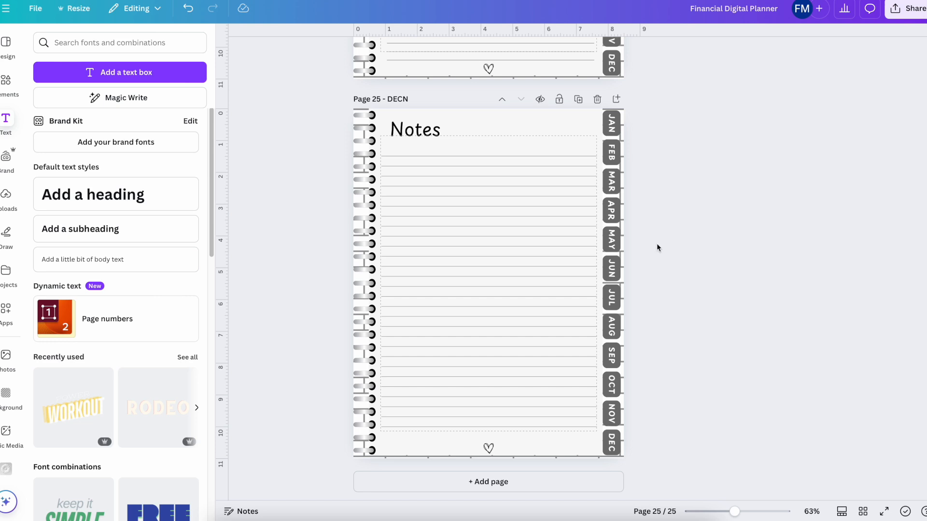
- Review all the planner's pages in grid view, from the cover through 25 - DECN
{"action": "left_click", "coordinate": [864, 512]}
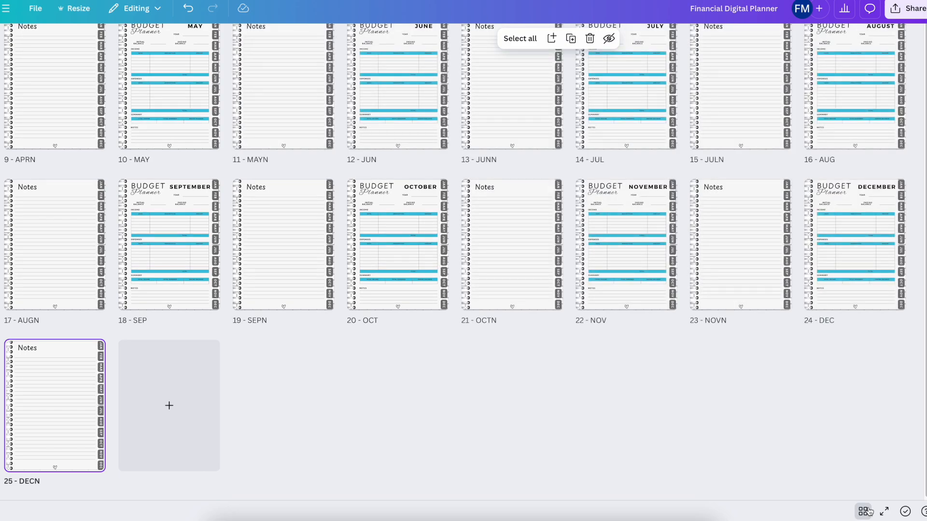
{"action": "scroll", "coordinate": [798, 487], "scroll_direction": "up", "scroll_amount": 5}
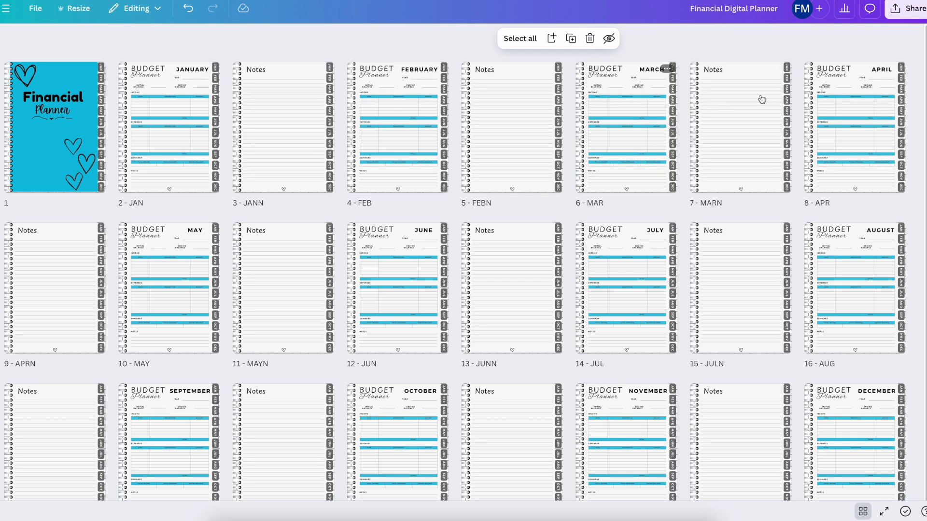
{"action": "scroll", "coordinate": [440, 307], "scroll_direction": "down", "scroll_amount": 3}
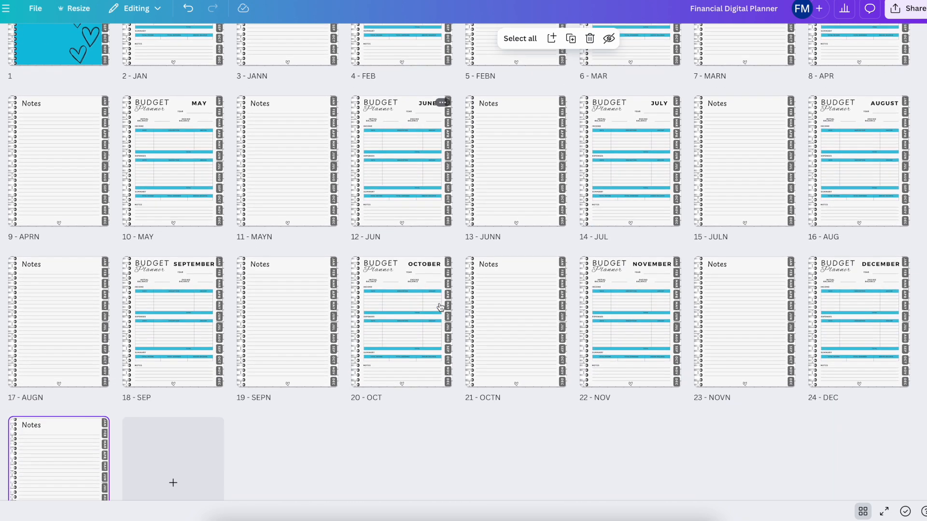
- Download all pages of the planner as a PDF Standard file
{"action": "left_click", "coordinate": [915, 9]}
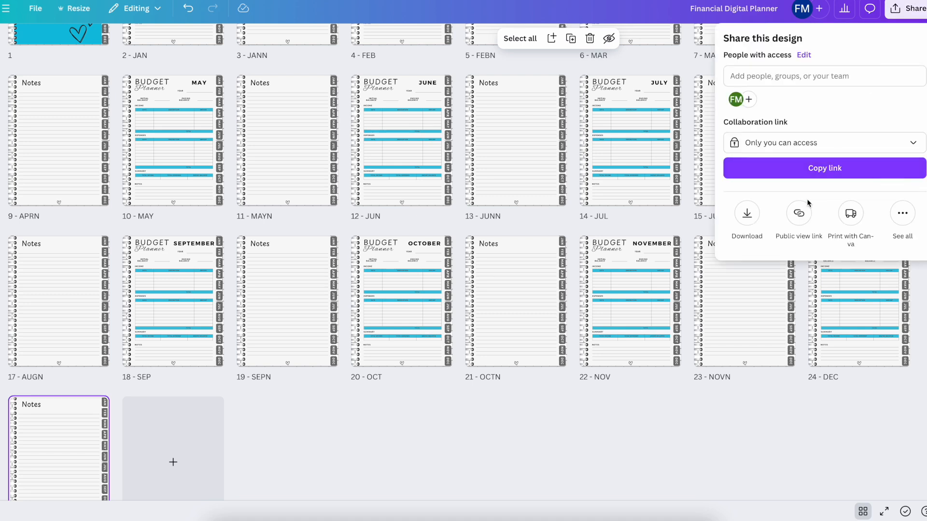
{"action": "left_click", "coordinate": [747, 215]}
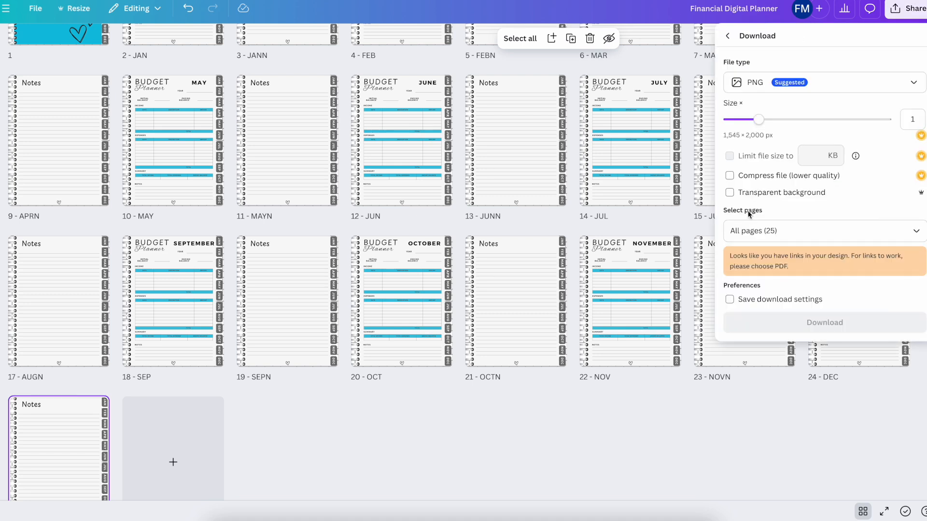
{"action": "left_click", "coordinate": [802, 84]}
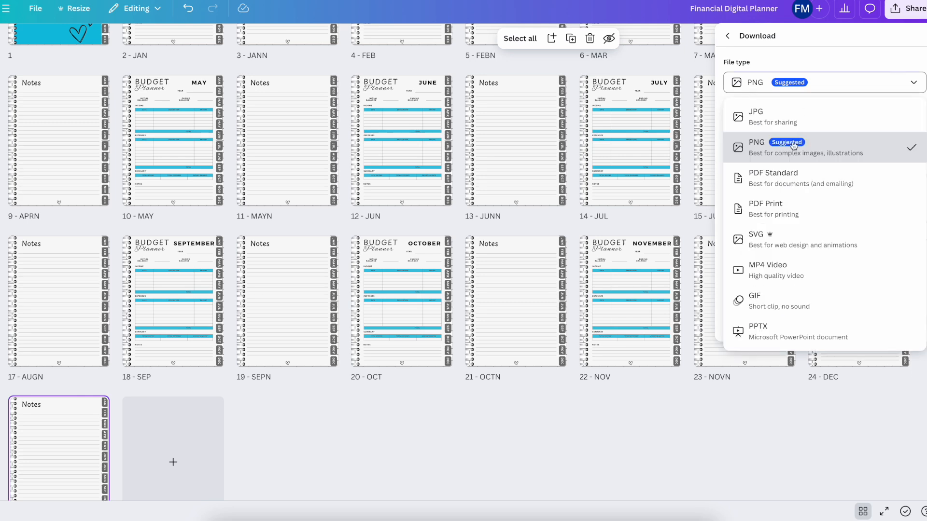
{"action": "left_click", "coordinate": [787, 181]}
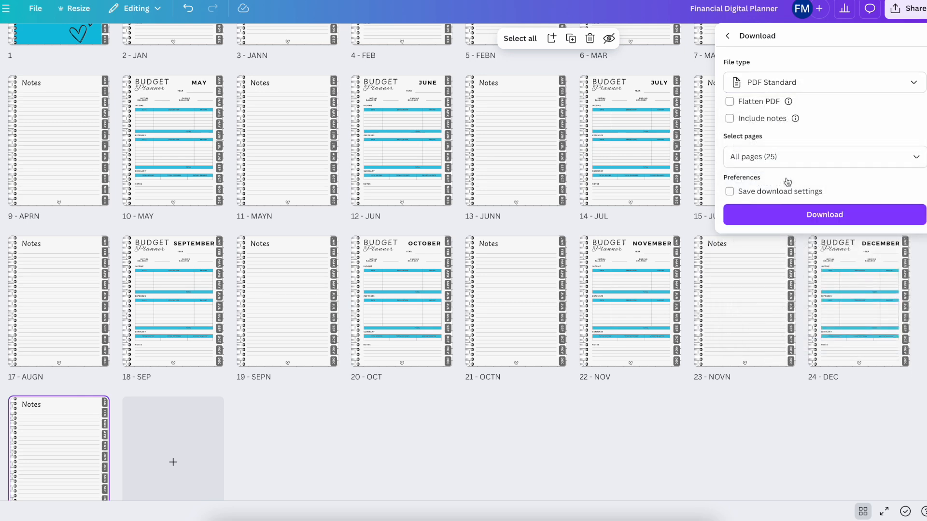
{"action": "left_click", "coordinate": [785, 218]}
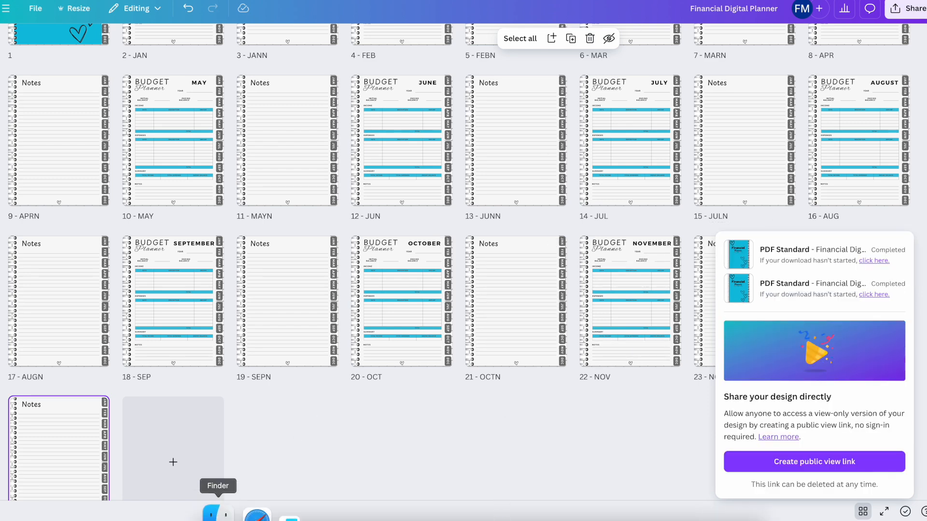
- Switch to Finder and open Financial Digital Planner-2.pdf from the Downloads folder, sized to show the cover and its month tabs
{"action": "left_click", "coordinate": [212, 513]}
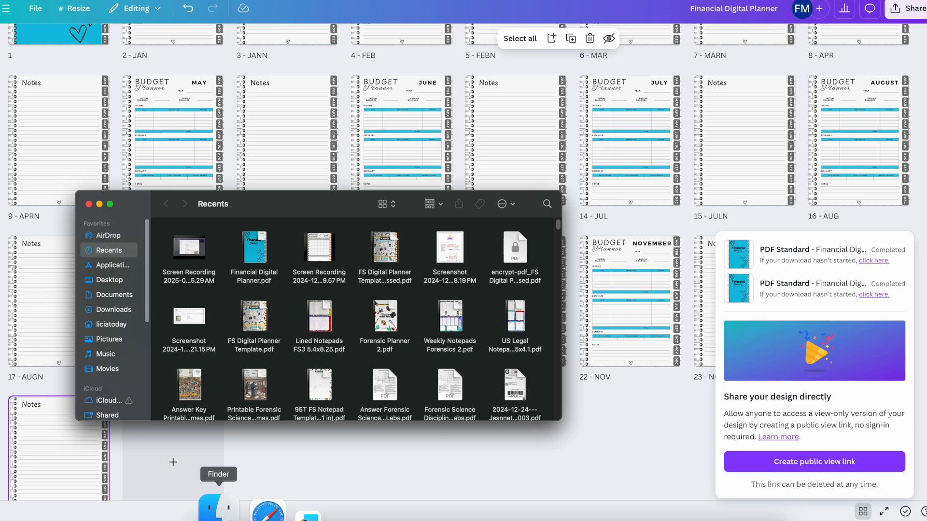
{"action": "left_click", "coordinate": [116, 311]}
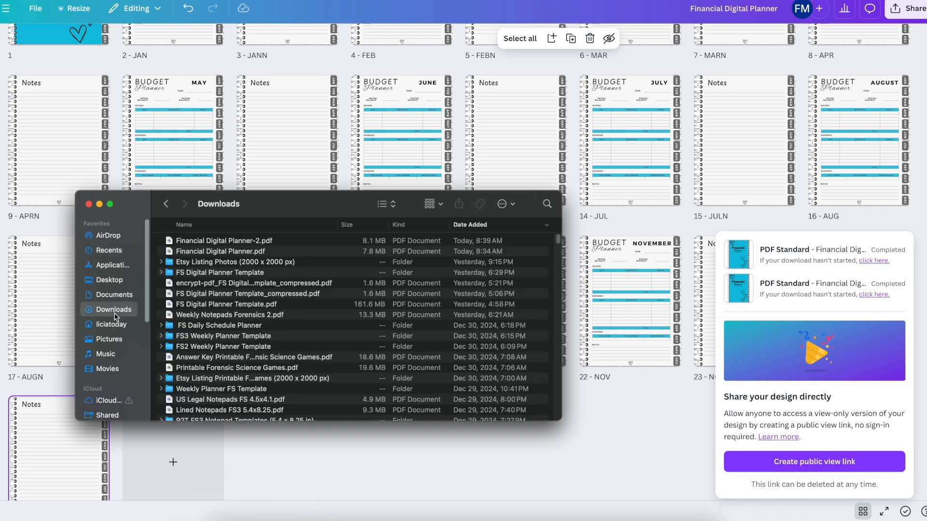
{"action": "left_click", "coordinate": [254, 244]}
{"action": "key", "text": "space"}
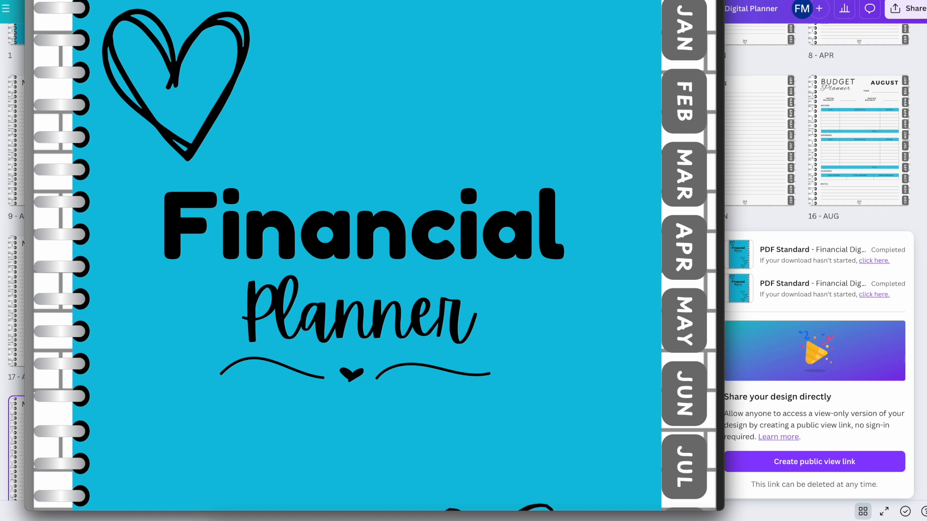
{"action": "left_click_drag", "start_coordinate": [25, 1], "coordinate": [33, 7]}
{"action": "left_click_drag", "start_coordinate": [129, 30], "coordinate": [140, 42]}
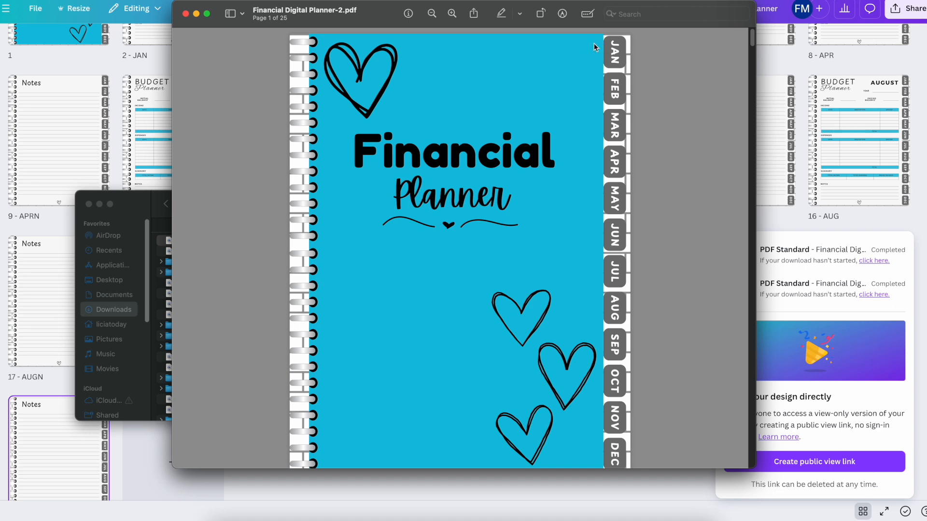
- Test the month tab links in the exported PDF one after another, from JAN through DEC
{"action": "left_click", "coordinate": [621, 47]}
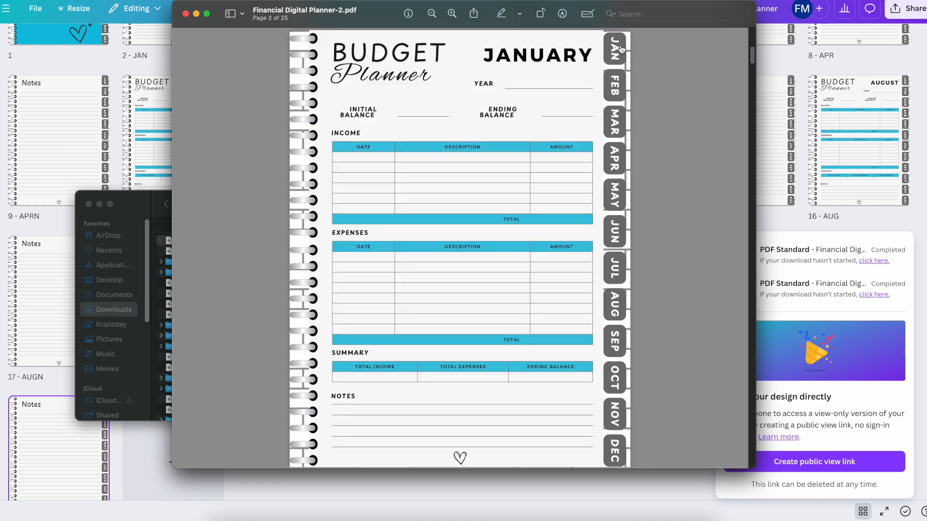
{"action": "left_click", "coordinate": [618, 84]}
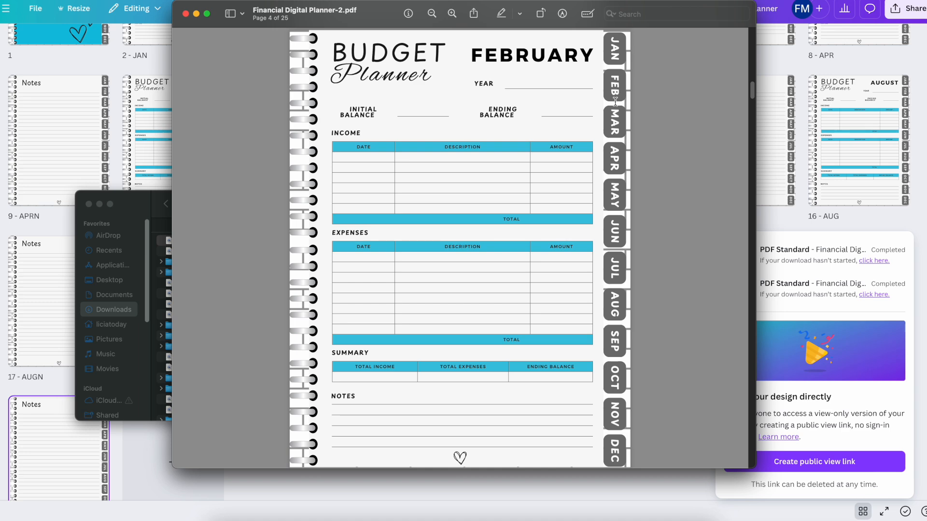
{"action": "left_click", "coordinate": [616, 126]}
{"action": "left_click", "coordinate": [619, 149]}
{"action": "left_click", "coordinate": [620, 201]}
{"action": "left_click", "coordinate": [620, 233]}
{"action": "left_click", "coordinate": [619, 272]}
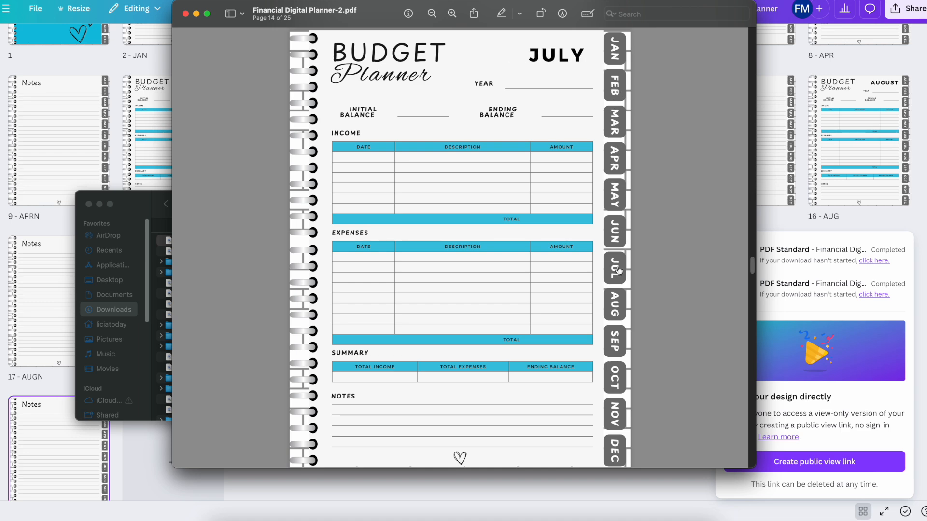
{"action": "left_click", "coordinate": [618, 306]}
{"action": "left_click", "coordinate": [617, 338]}
{"action": "left_click", "coordinate": [619, 371]}
{"action": "left_click", "coordinate": [619, 419]}
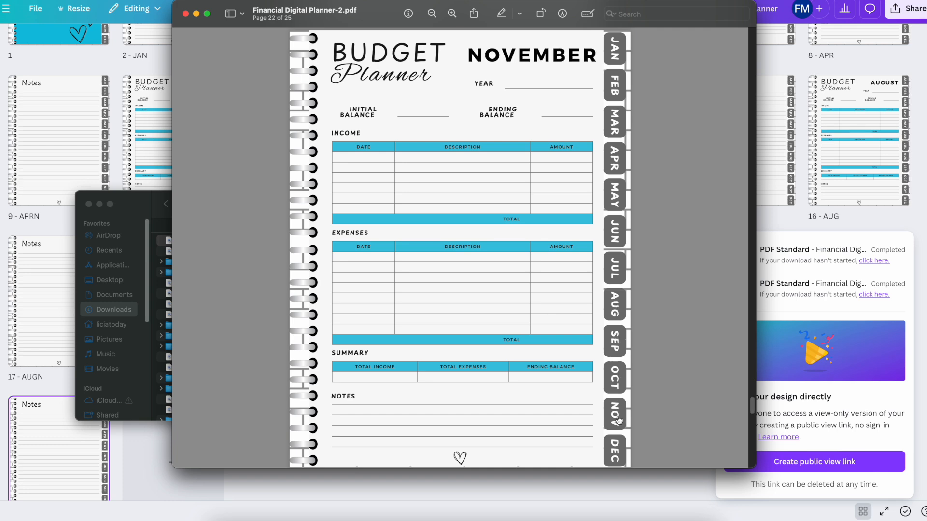
{"action": "left_click", "coordinate": [620, 449]}
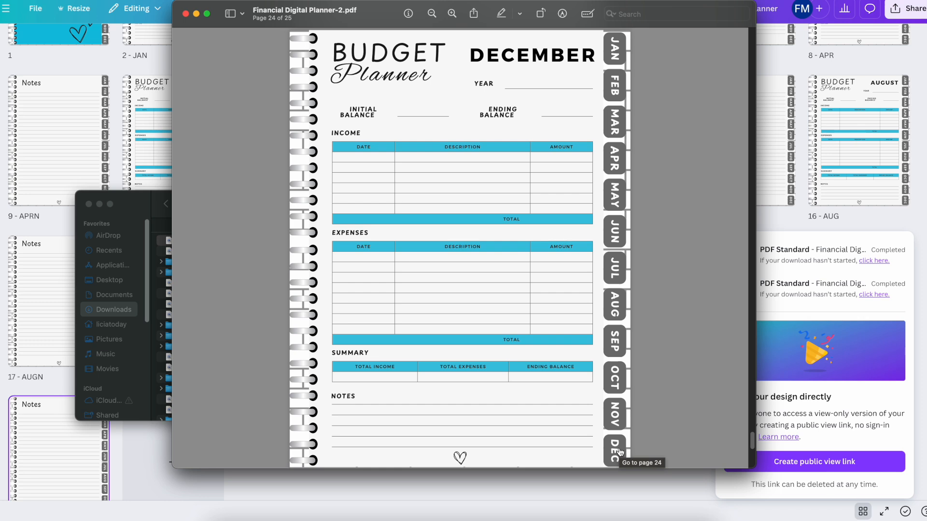
- Test the NOTES links on the December, May and February budget pages, using the month tabs to move on from each notes page
{"action": "left_click", "coordinate": [346, 400]}
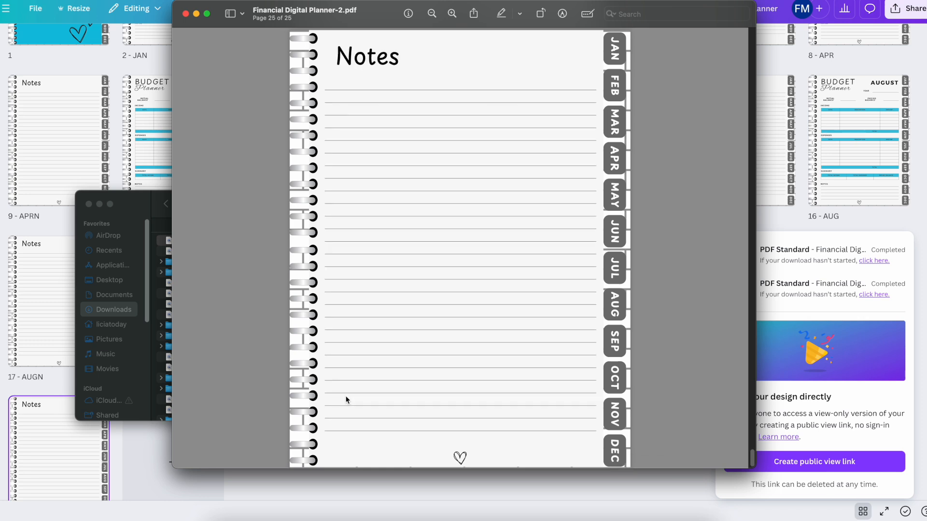
{"action": "left_click", "coordinate": [617, 193]}
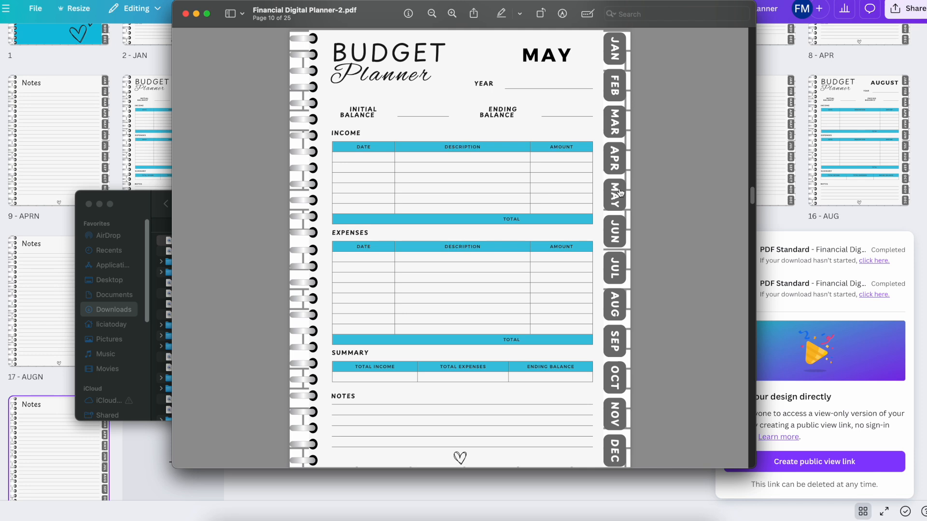
{"action": "left_click", "coordinate": [347, 396]}
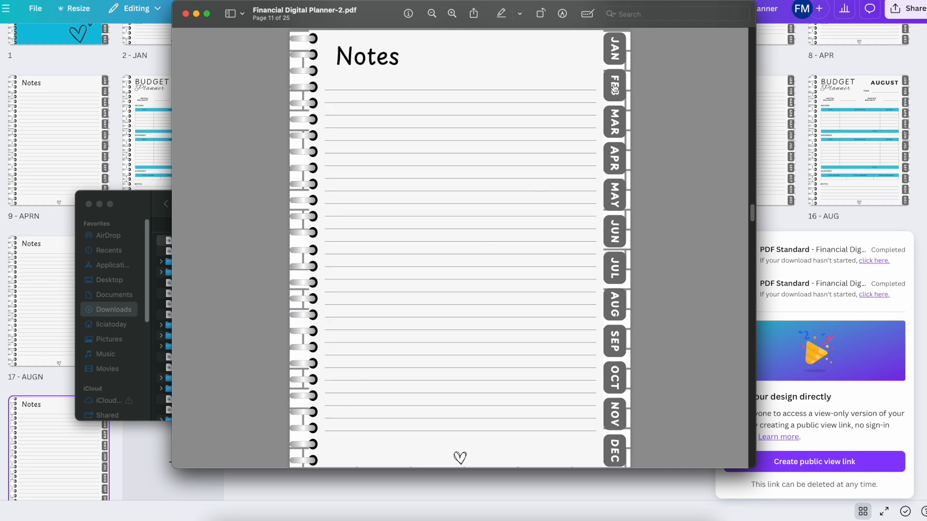
{"action": "left_click", "coordinate": [614, 87]}
{"action": "left_click", "coordinate": [350, 398]}
{"action": "left_click", "coordinate": [617, 66]}
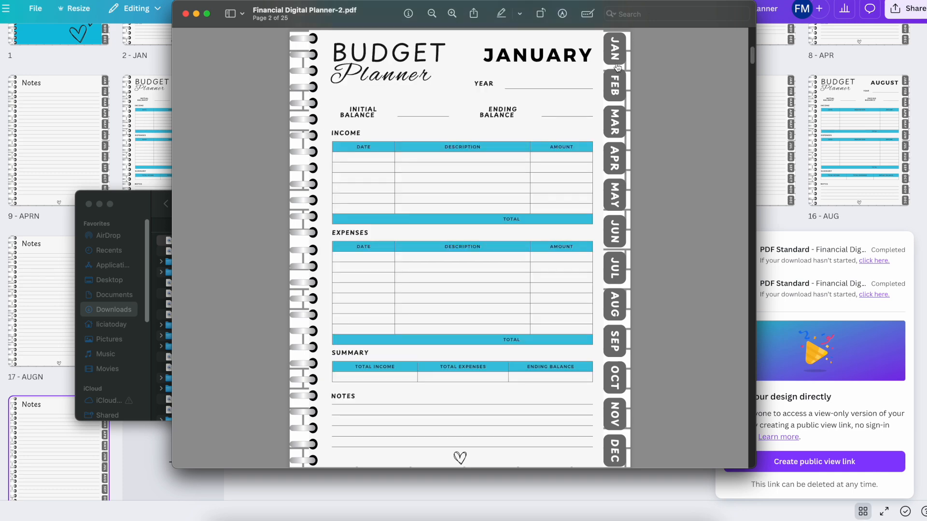
{"action": "scroll", "coordinate": [617, 67], "scroll_direction": "up", "scroll_amount": 10}
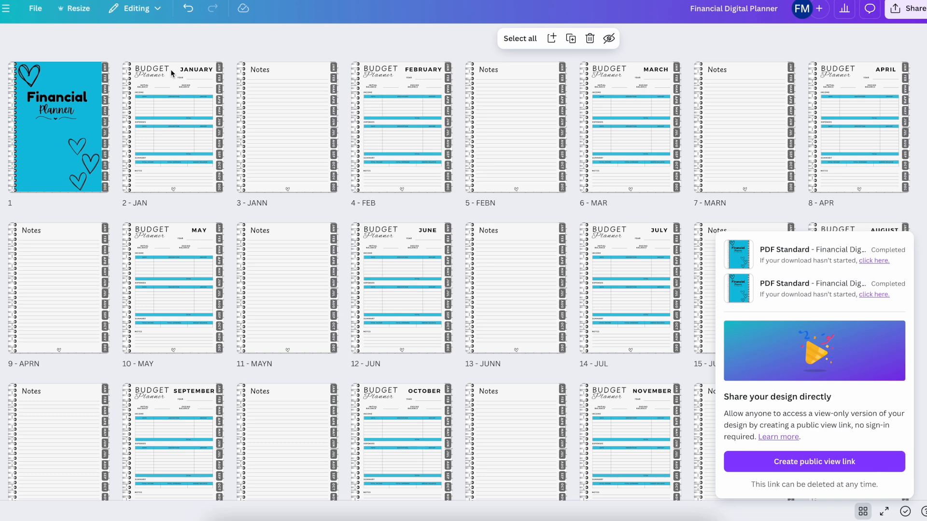
- Create a new blank custom-size design of 2000 × 2000 px from the Canva home page
{"action": "left_click", "coordinate": [6, 10]}
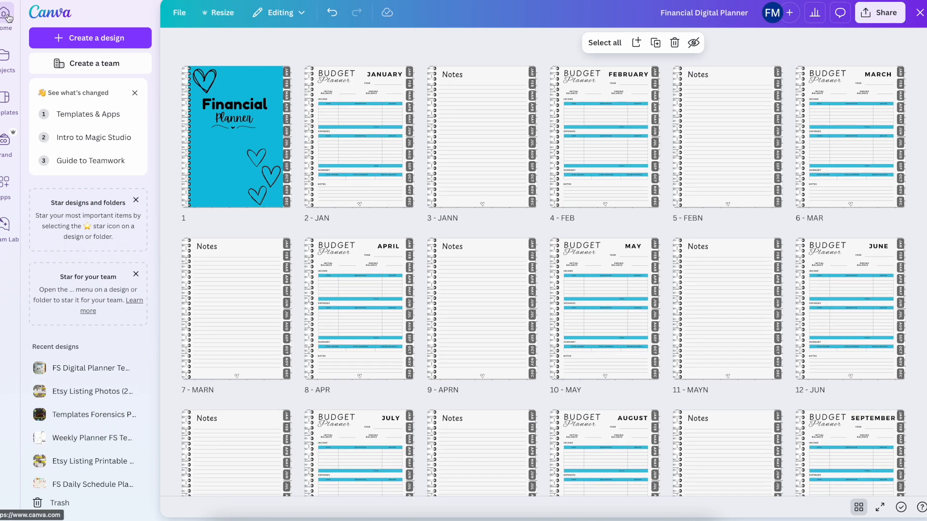
{"action": "left_click", "coordinate": [8, 13]}
{"action": "left_click", "coordinate": [81, 42]}
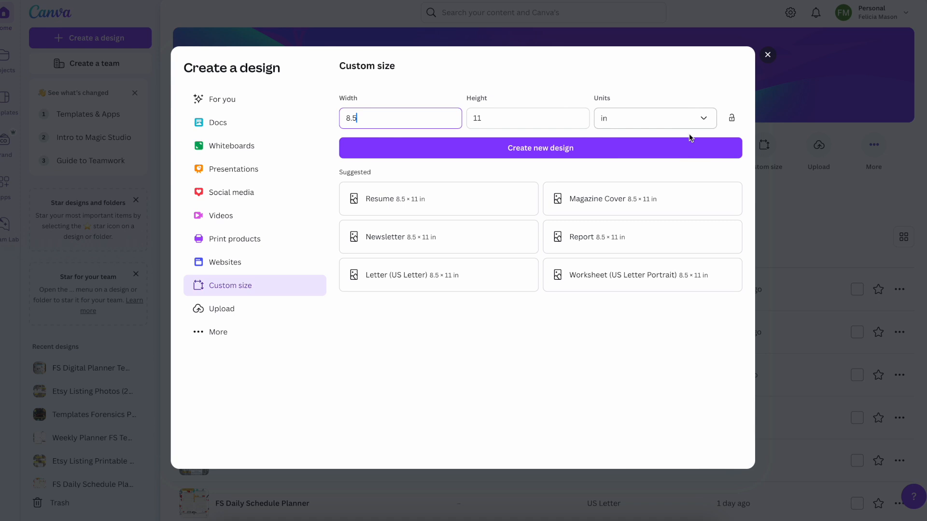
{"action": "left_click", "coordinate": [693, 120]}
{"action": "left_click", "coordinate": [647, 154]}
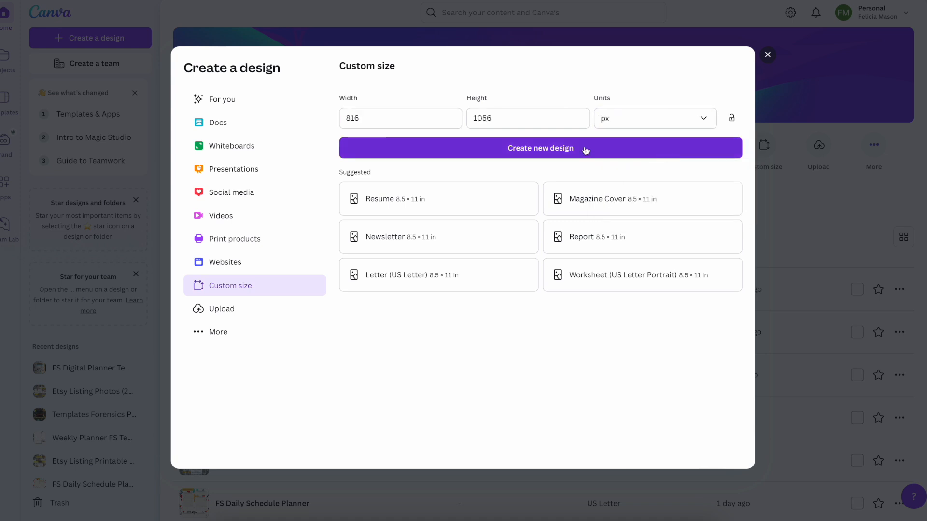
{"action": "left_click_drag", "start_coordinate": [393, 118], "coordinate": [323, 117]}
{"action": "type", "text": "2000"}
{"action": "left_click_drag", "start_coordinate": [496, 122], "coordinate": [455, 116]}
{"action": "type", "text": "2000"}
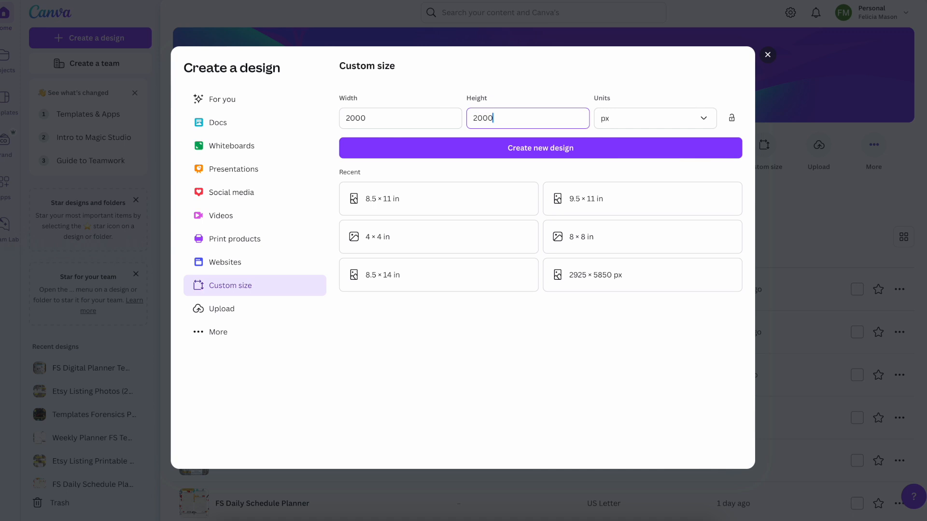
{"action": "left_click", "coordinate": [614, 148]}
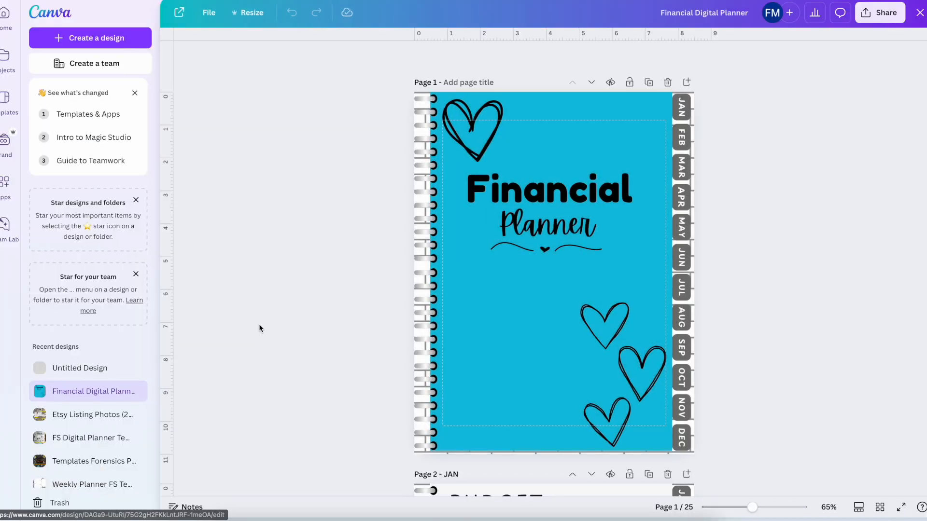
- Download only pages 1, 2 – JAN and 3 – JANN of the Financial Digital Planner as PNG images
{"action": "scroll", "coordinate": [784, 278], "scroll_direction": "down", "scroll_amount": 8}
{"action": "scroll", "coordinate": [785, 279], "scroll_direction": "down", "scroll_amount": 10}
{"action": "scroll", "coordinate": [784, 279], "scroll_direction": "up", "scroll_amount": 20}
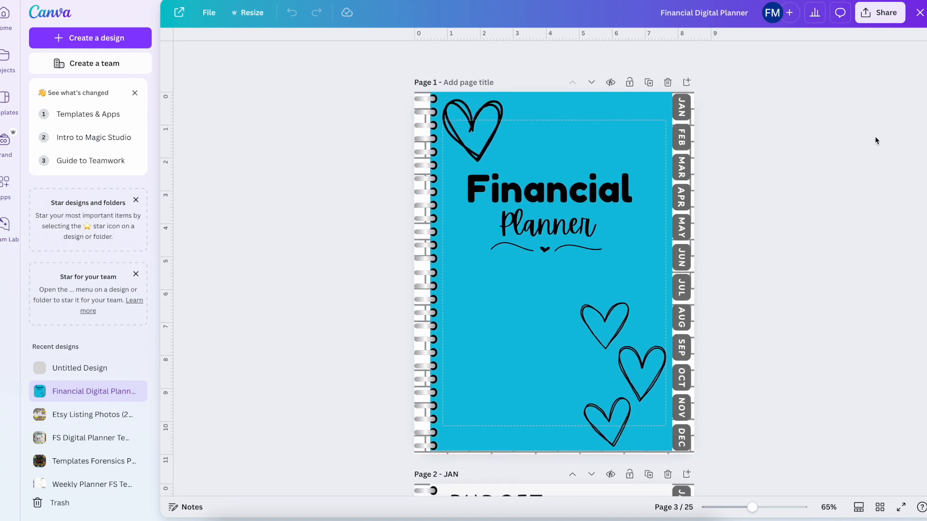
{"action": "left_click", "coordinate": [879, 12]}
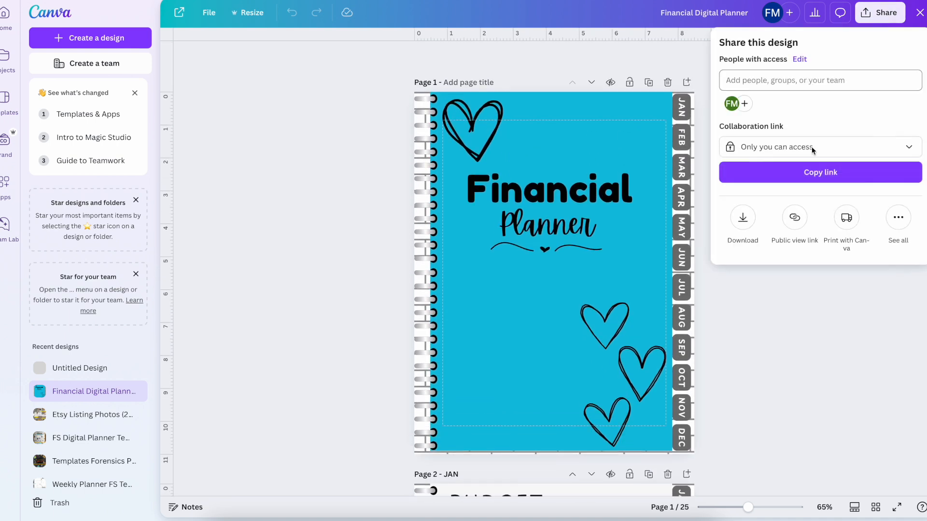
{"action": "left_click", "coordinate": [743, 220]}
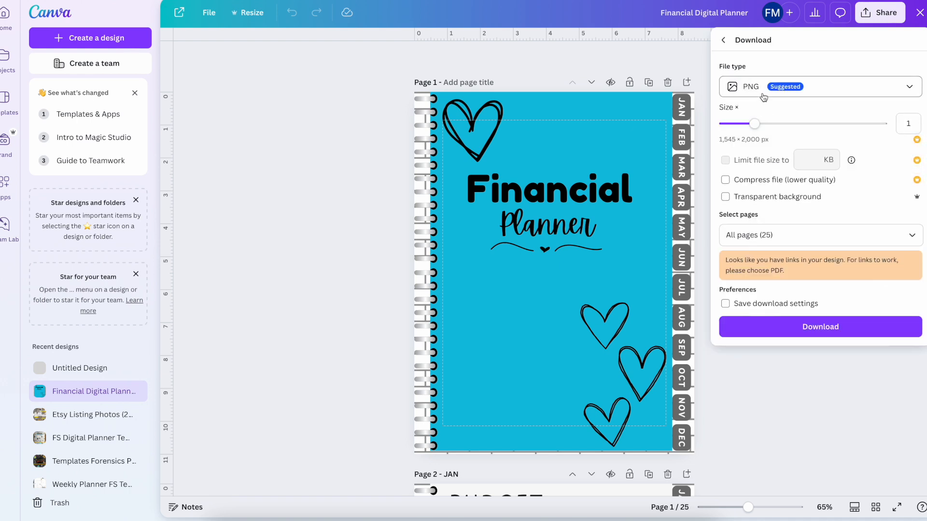
{"action": "left_click", "coordinate": [909, 236]}
{"action": "left_click", "coordinate": [907, 265]}
{"action": "left_click", "coordinate": [904, 317]}
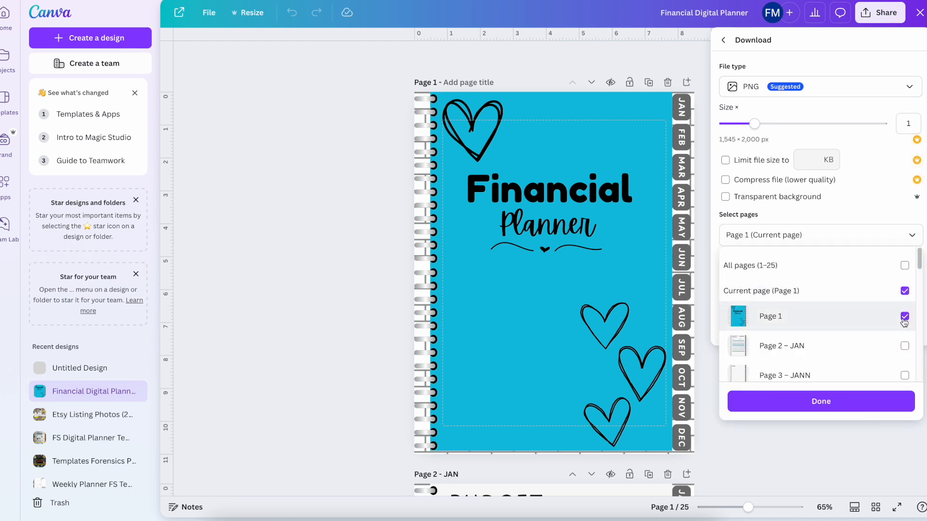
{"action": "left_click", "coordinate": [904, 346]}
{"action": "left_click", "coordinate": [904, 375]}
{"action": "left_click", "coordinate": [888, 396]}
{"action": "left_click", "coordinate": [839, 330]}
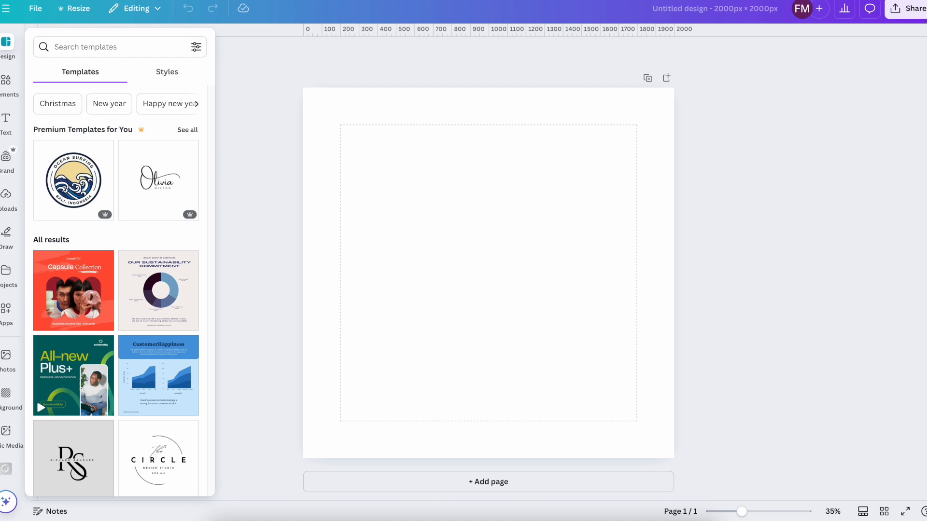
- Find tablet graphics among the elements and add an upright, thin-framed tablet with a blank screen to the 2000 × 2000 px design
{"action": "left_click", "coordinate": [6, 80]}
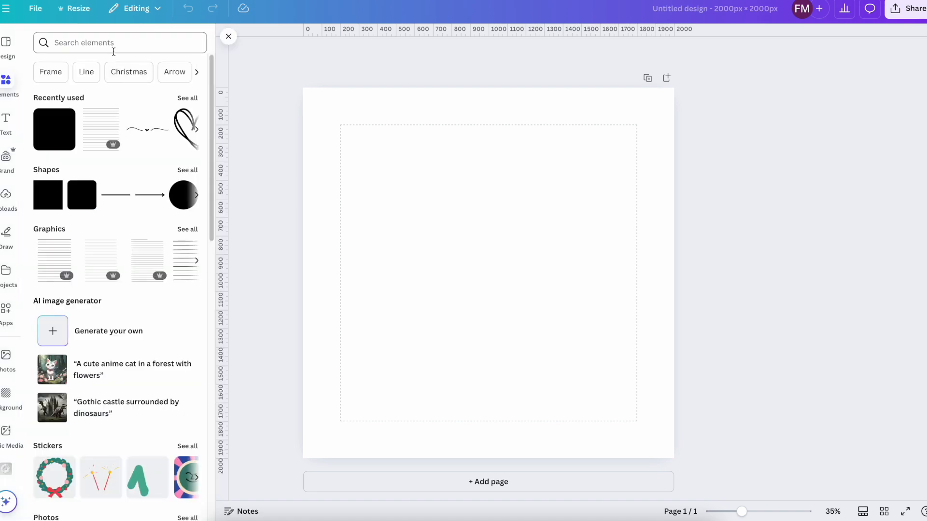
{"action": "left_click", "coordinate": [109, 45]}
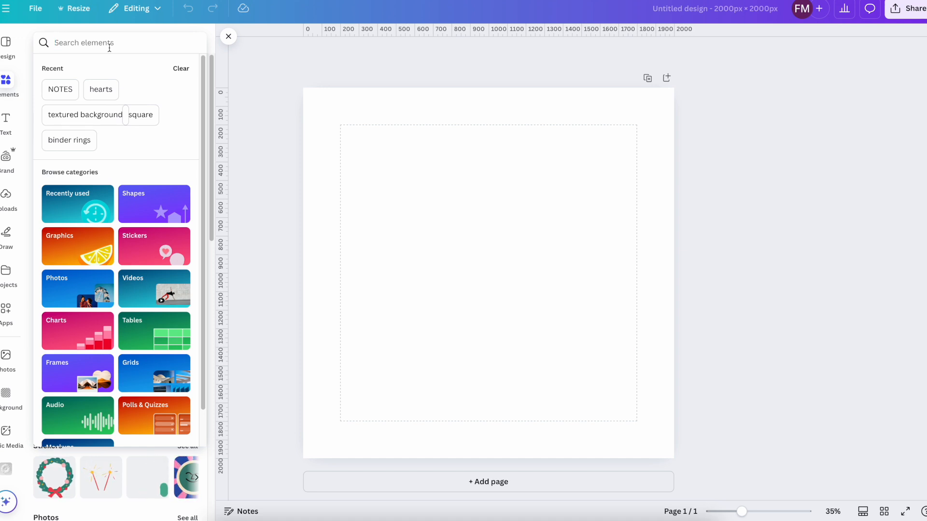
{"action": "type", "text": "tab"}
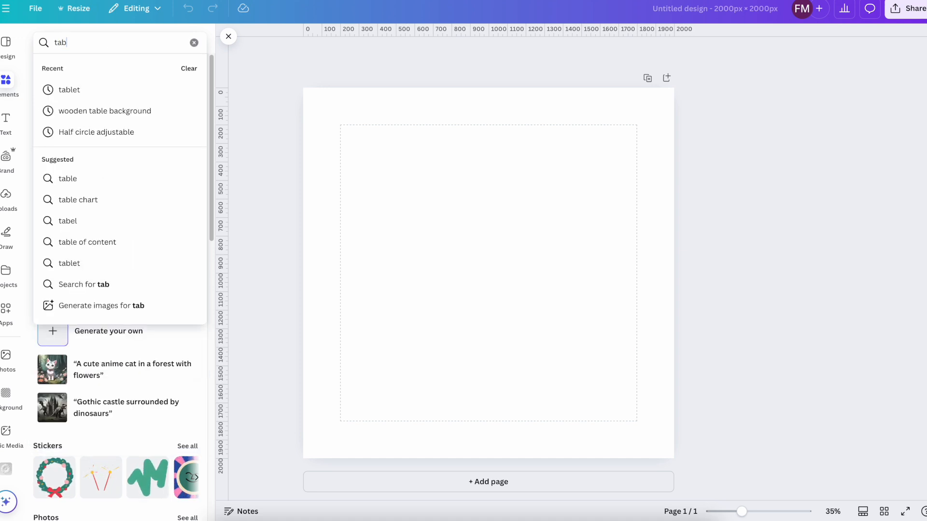
{"action": "left_click", "coordinate": [113, 90]}
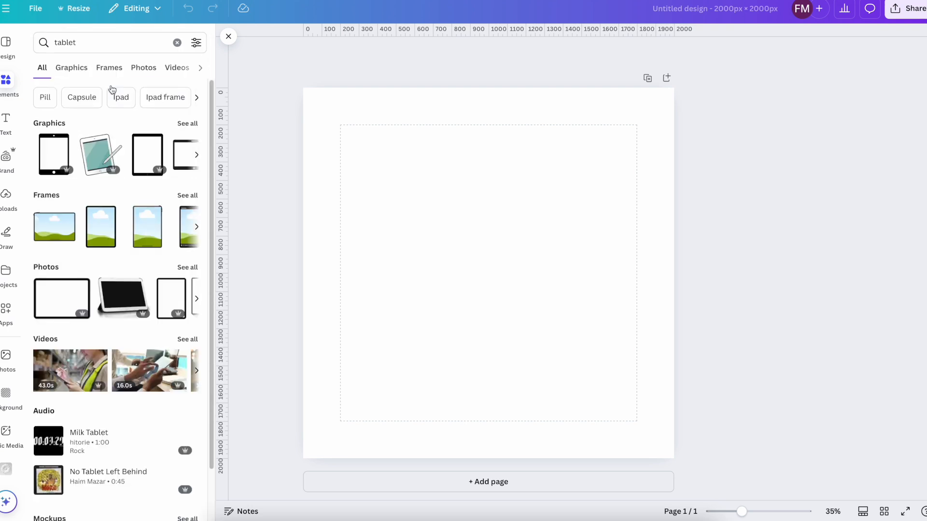
{"action": "left_click", "coordinate": [187, 124]}
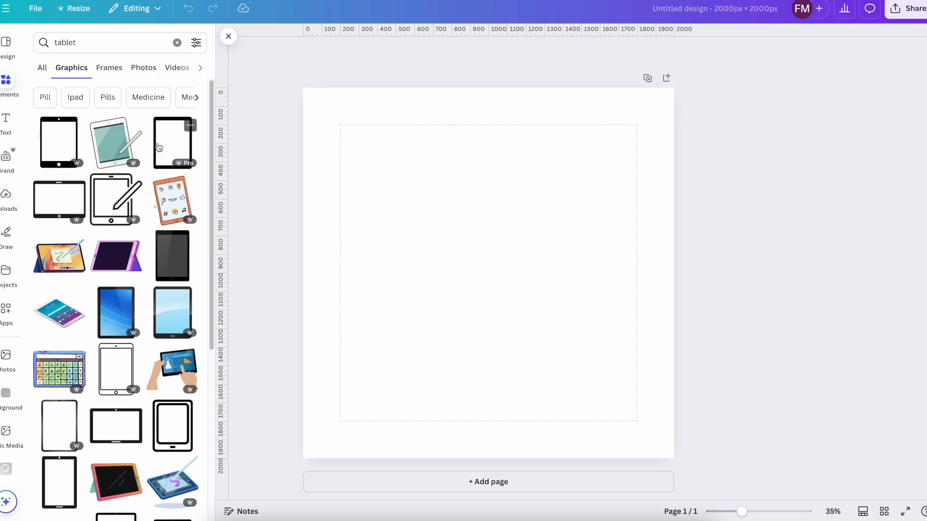
{"action": "scroll", "coordinate": [159, 147], "scroll_direction": "down", "scroll_amount": 5}
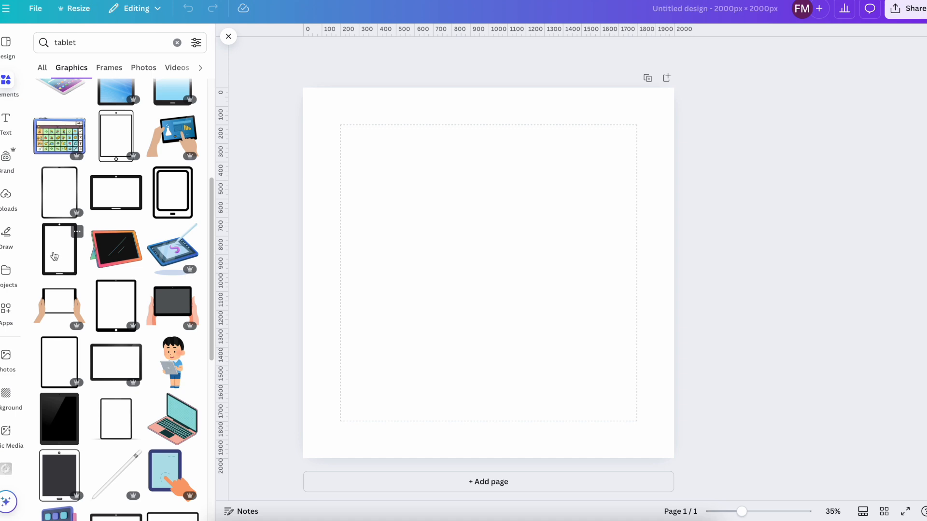
{"action": "left_click", "coordinate": [115, 425]}
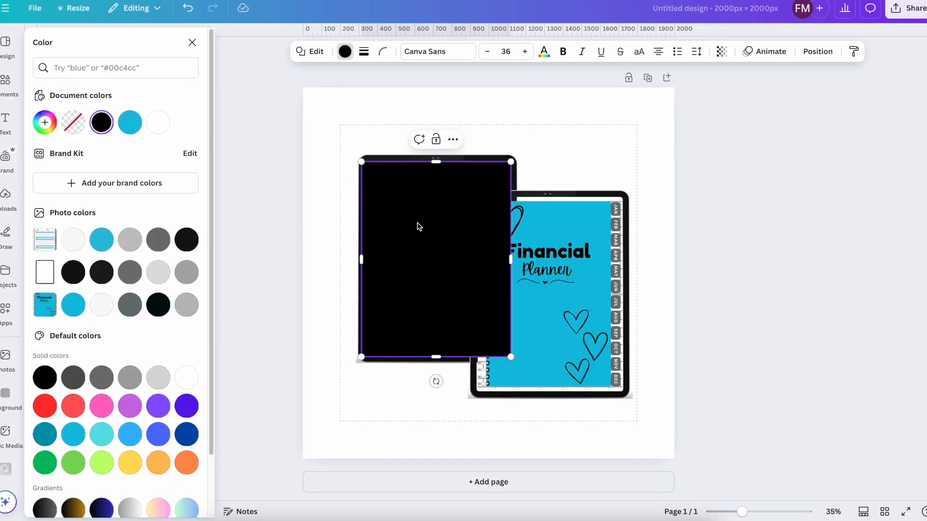
- Copy the black rectangle covering the January tablet, and send the original to the back
{"action": "right_click", "coordinate": [418, 225]}
{"action": "left_click", "coordinate": [433, 238]}
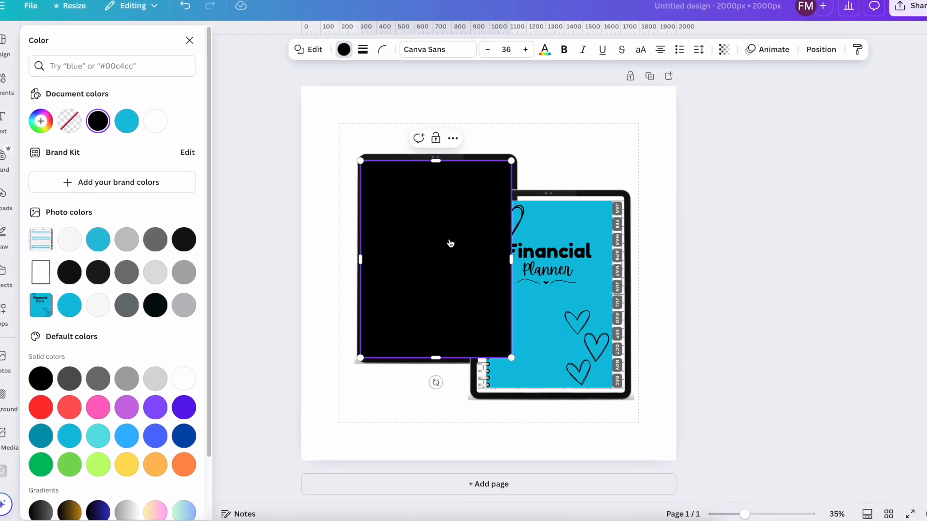
{"action": "left_click", "coordinate": [821, 49]}
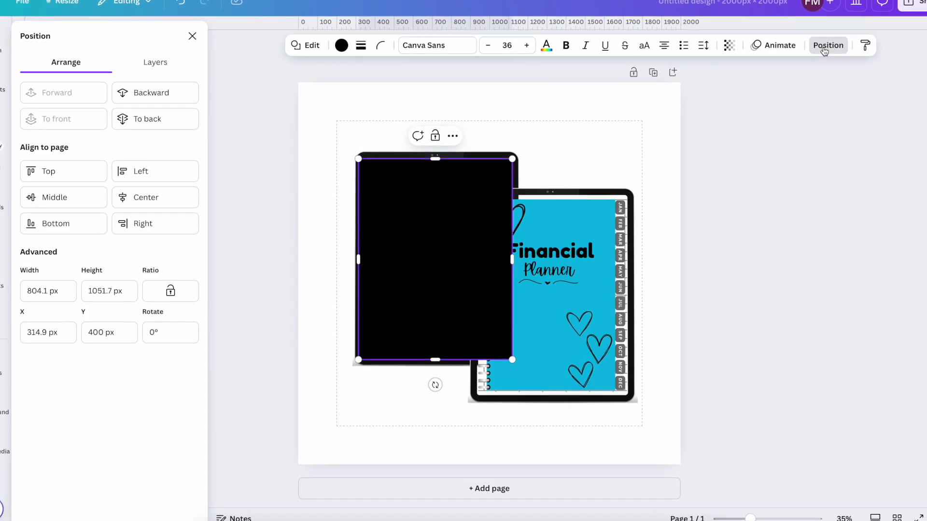
{"action": "left_click", "coordinate": [167, 117]}
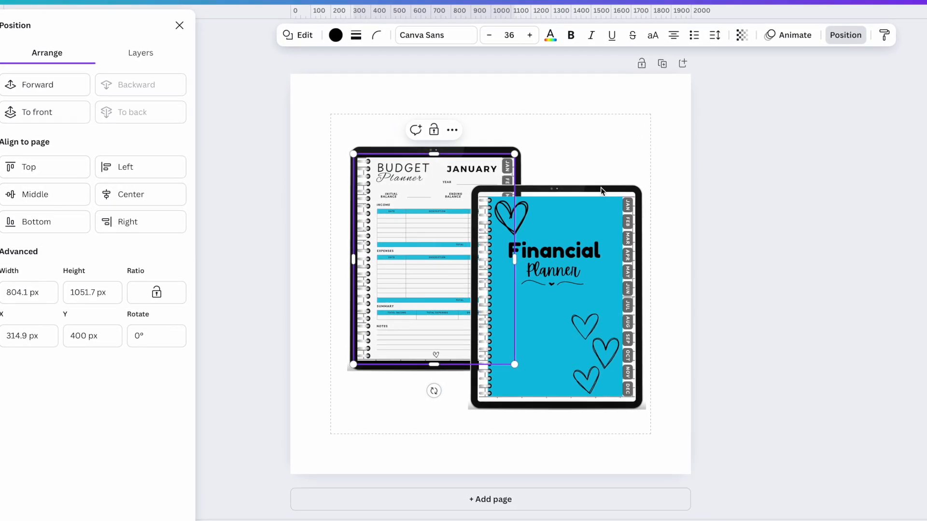
- Paste the copied black rectangle onto the page and move it over the tablet showing the planner cover
{"action": "right_click", "coordinate": [628, 115]}
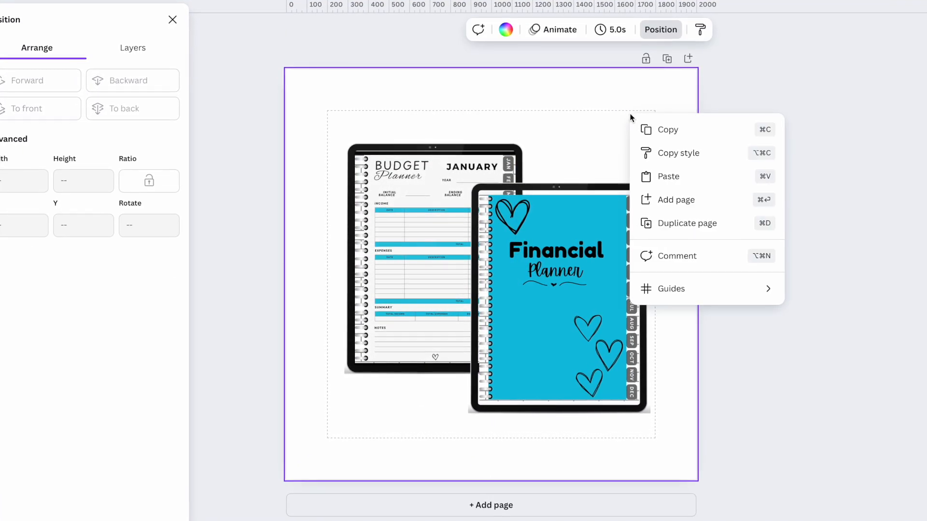
{"action": "left_click", "coordinate": [673, 175]}
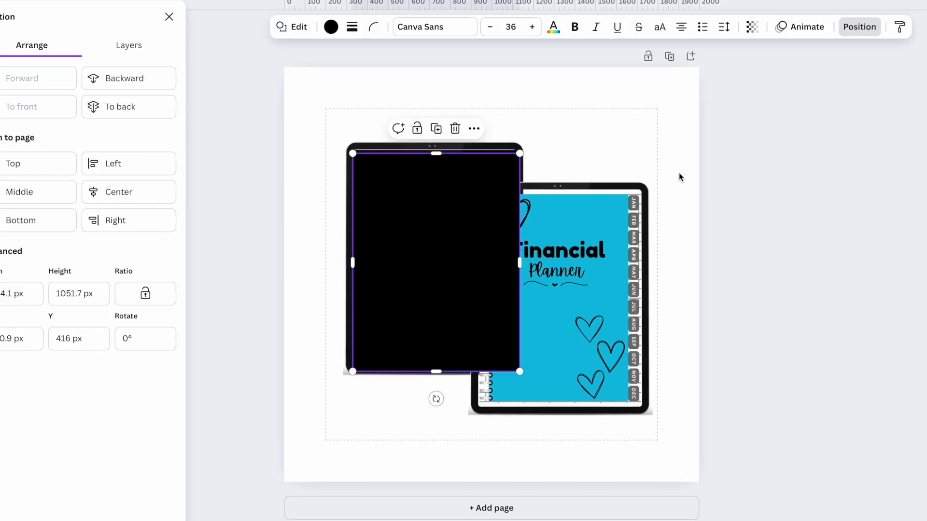
{"action": "left_click_drag", "start_coordinate": [445, 229], "coordinate": [575, 268]}
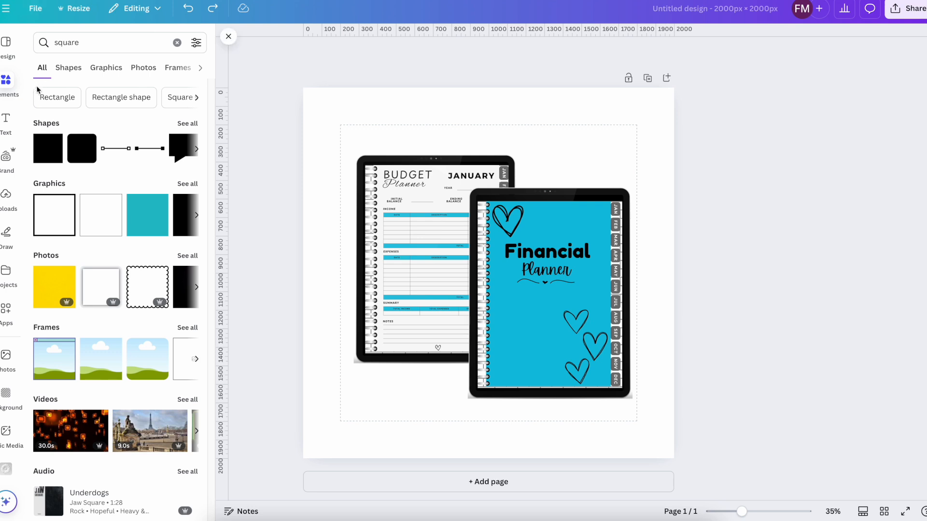
- Add a new text box and move it into the empty space above the two tablets
{"action": "left_click", "coordinate": [6, 120]}
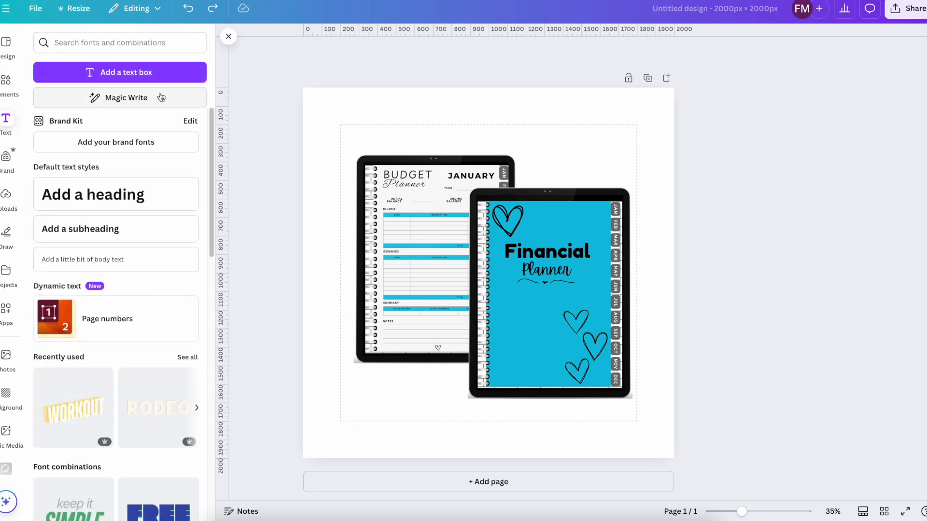
{"action": "left_click", "coordinate": [145, 73]}
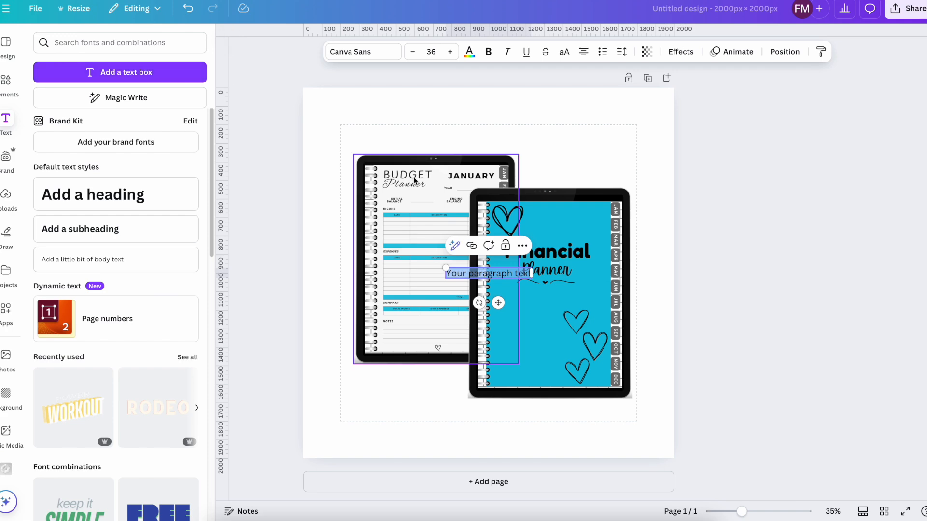
{"action": "left_click_drag", "start_coordinate": [498, 303], "coordinate": [479, 131]}
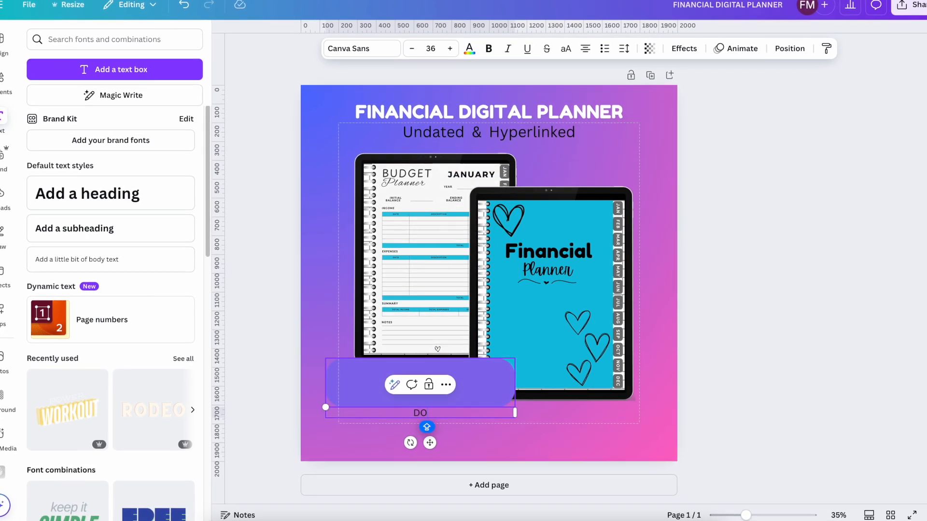
- Complete the word DOWNLOAD in the text box beneath the purple rounded badge at the tablets' lower edge
{"action": "type", "text": "WNOAD"}
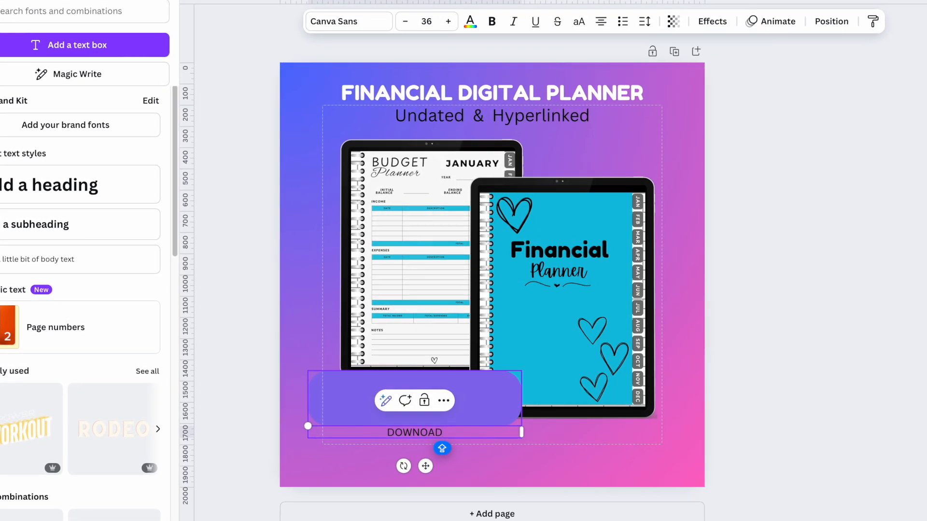
{"action": "key", "text": "BackSpace"}
{"action": "key", "text": "BackSpace"}
{"action": "type", "text": "L"}
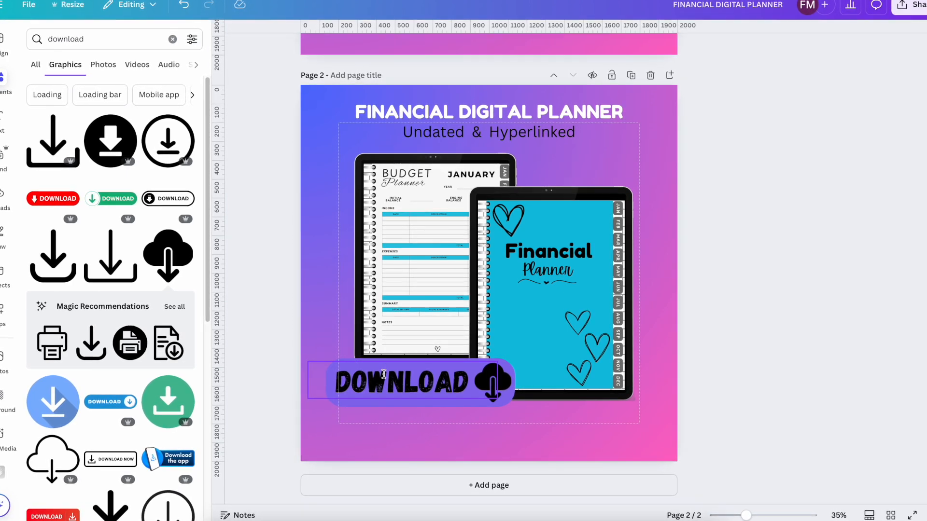
- Delete the DOWNLOAD badge with its text and cloud icon, plus the tablet showing the planner cover, from page 2
{"action": "left_click", "coordinate": [384, 375]}
{"action": "key", "text": "Delete"}
{"action": "left_click", "coordinate": [383, 395]}
{"action": "key", "text": "Delete"}
{"action": "left_click", "coordinate": [485, 395]}
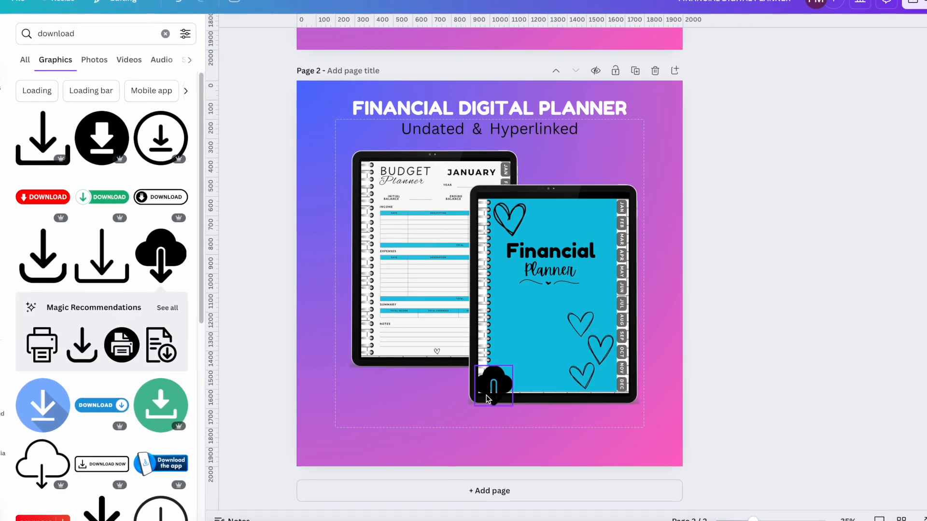
{"action": "key", "text": "Delete"}
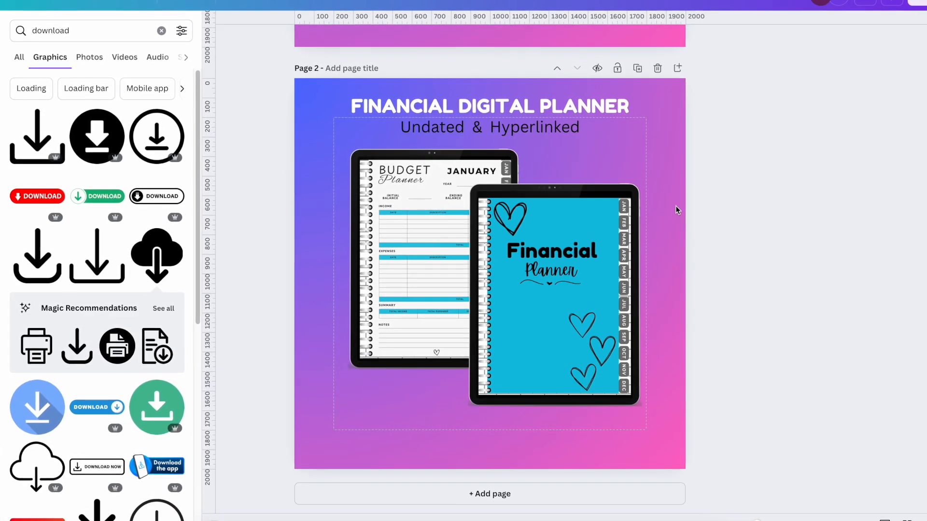
{"action": "left_click_drag", "start_coordinate": [717, 147], "coordinate": [537, 350]}
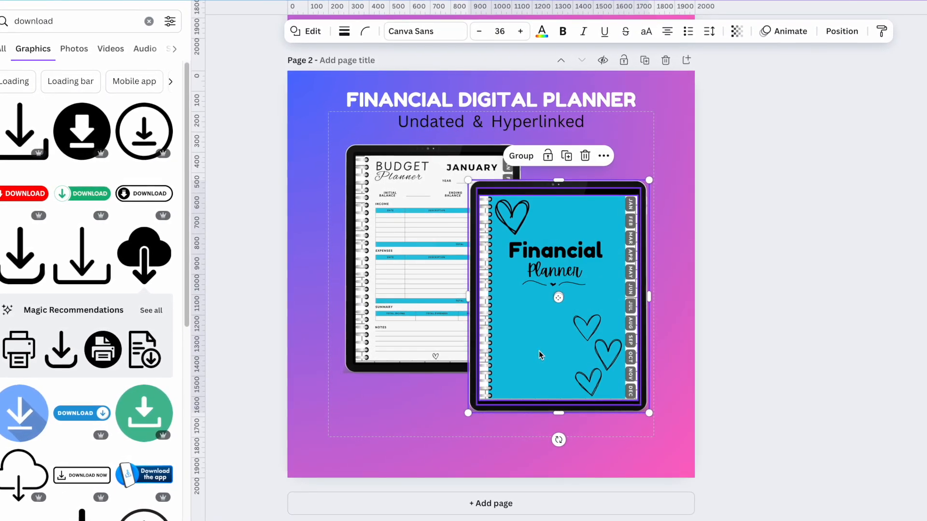
{"action": "key", "text": "Delete"}
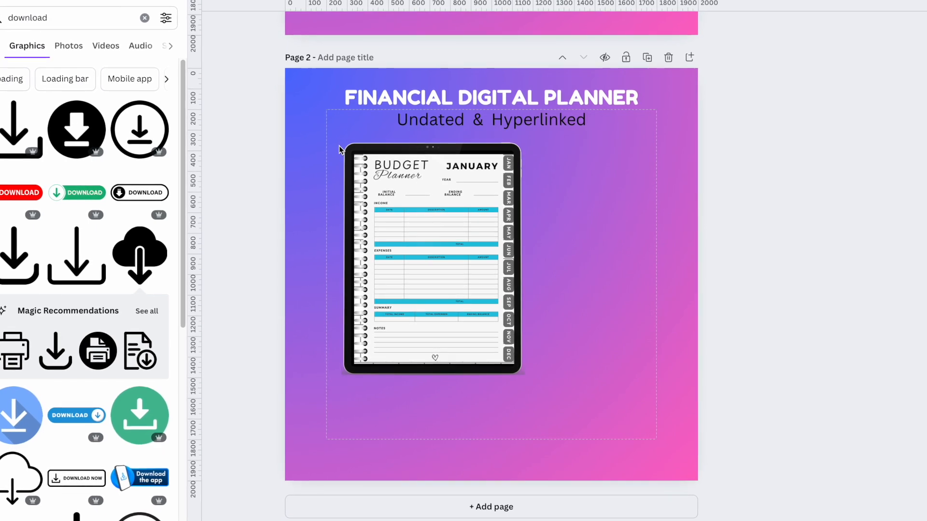
- Move the January tablet mockup toward the middle of page 2 and enlarge it until it extends past the page's lower edge
{"action": "left_click_drag", "start_coordinate": [476, 302], "coordinate": [530, 296]}
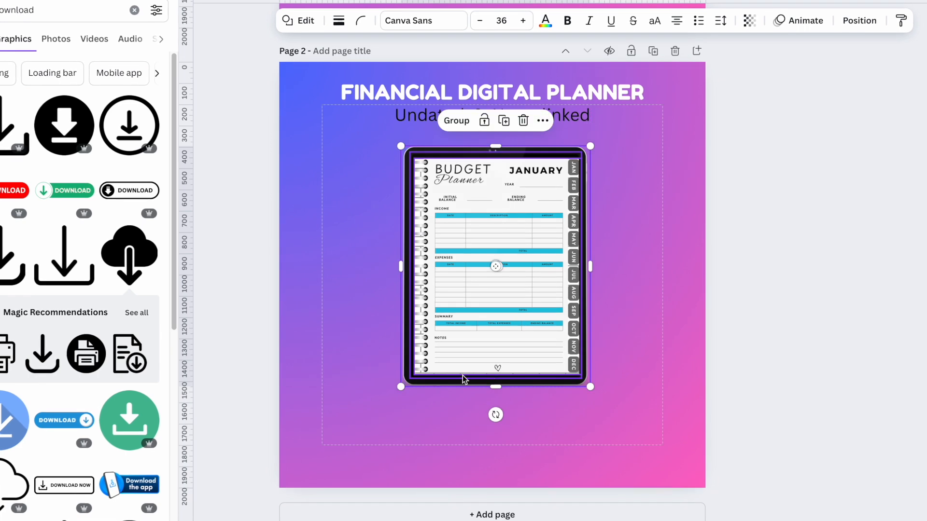
{"action": "left_click_drag", "start_coordinate": [401, 387], "coordinate": [284, 520]}
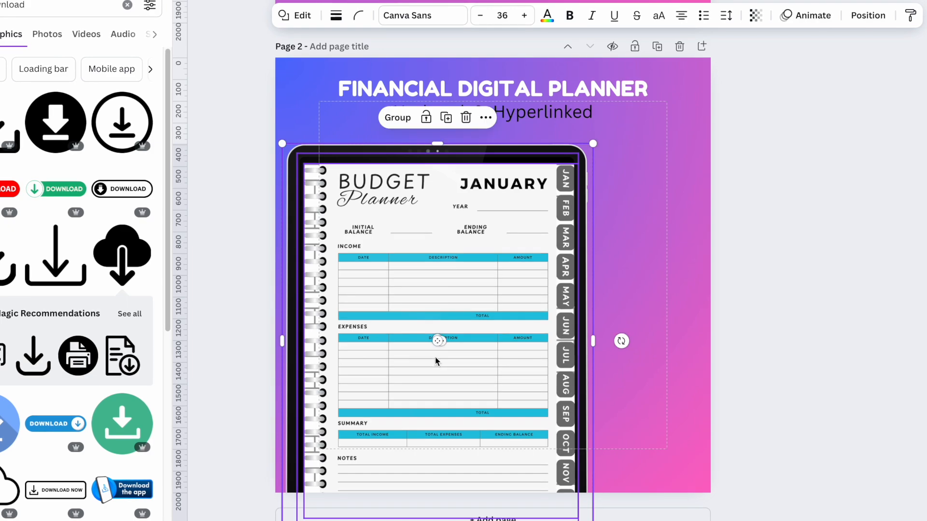
- Centre the enlarged January tablet mockup beneath the headings on page 2
{"action": "mouse_move", "coordinate": [436, 362]}
{"action": "left_mouse_down"}
{"action": "mouse_move", "coordinate": [479, 366]}
{"action": "mouse_move", "coordinate": [488, 387]}
{"action": "left_mouse_up"}
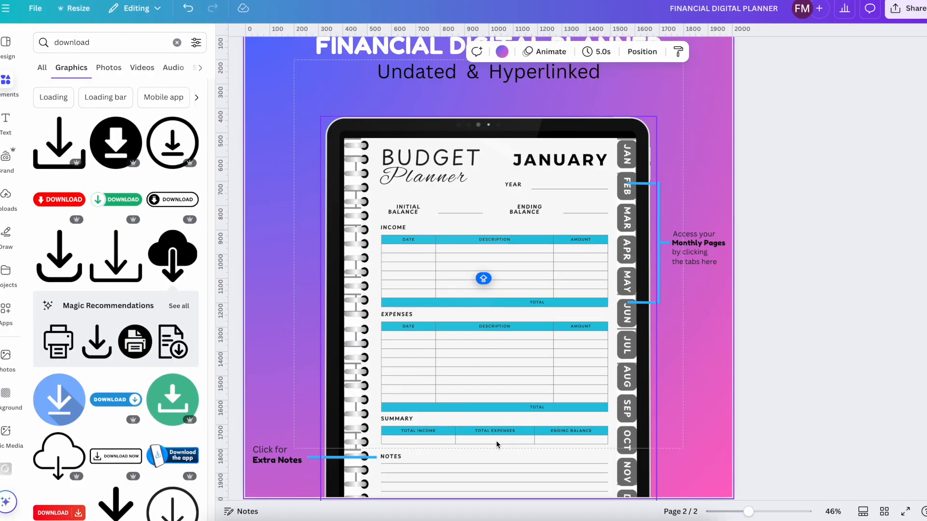
{"action": "left_click", "coordinate": [283, 463]}
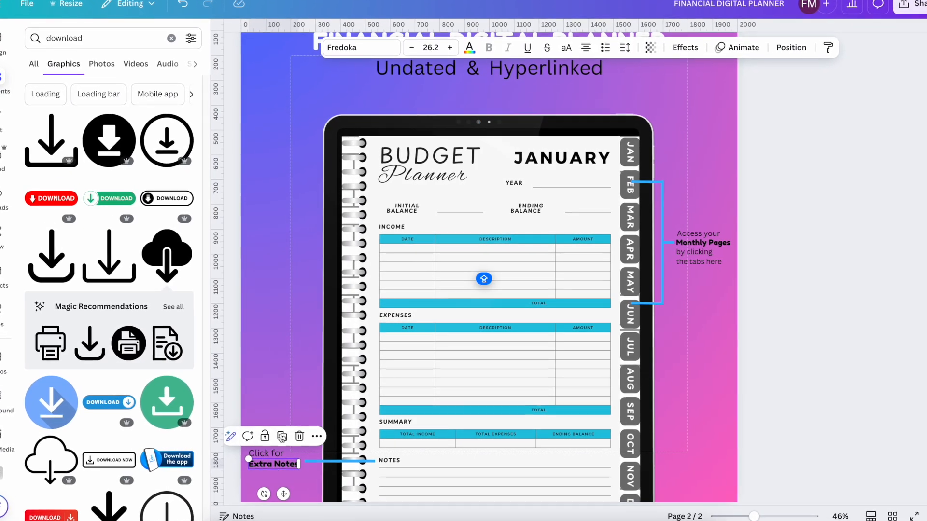
{"action": "left_click", "coordinate": [277, 396]}
- Rewrite the page 2 heading as "Quick & Easy Navigation" in title case
{"action": "scroll", "coordinate": [270, 411], "scroll_direction": "down", "scroll_amount": 2}
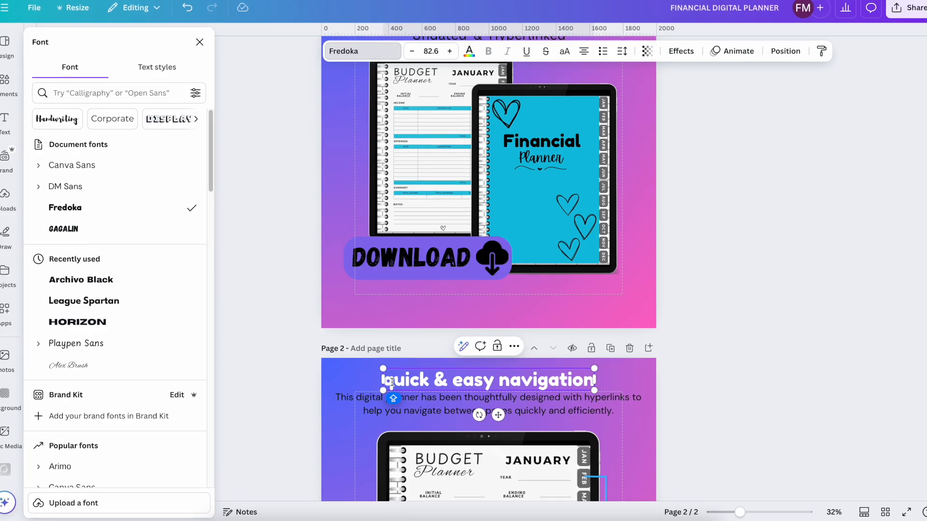
{"action": "key", "text": "BackSpace"}
{"action": "type", "text": "Quick & Easy Navigation"}
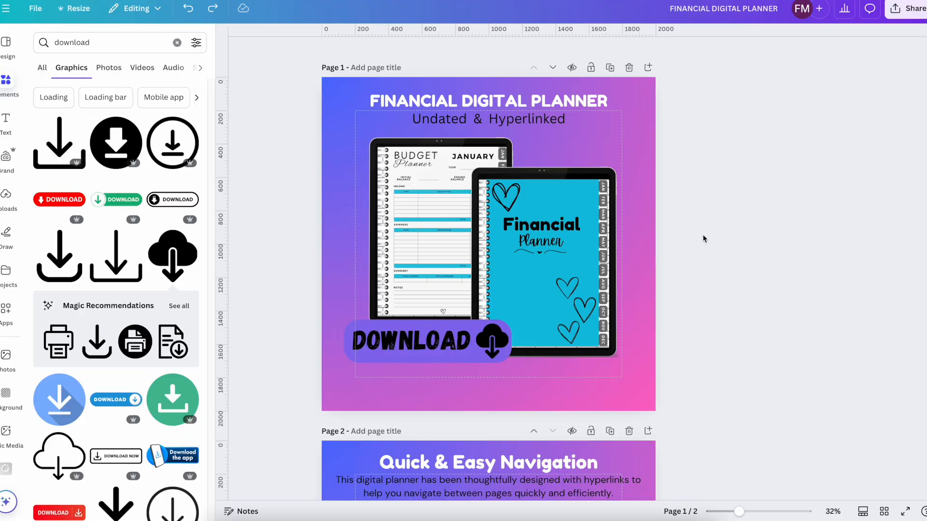
- Duplicate page 1 and move the copy below the Quick & Easy Navigation page
{"action": "scroll", "coordinate": [705, 233], "scroll_direction": "down", "scroll_amount": 5}
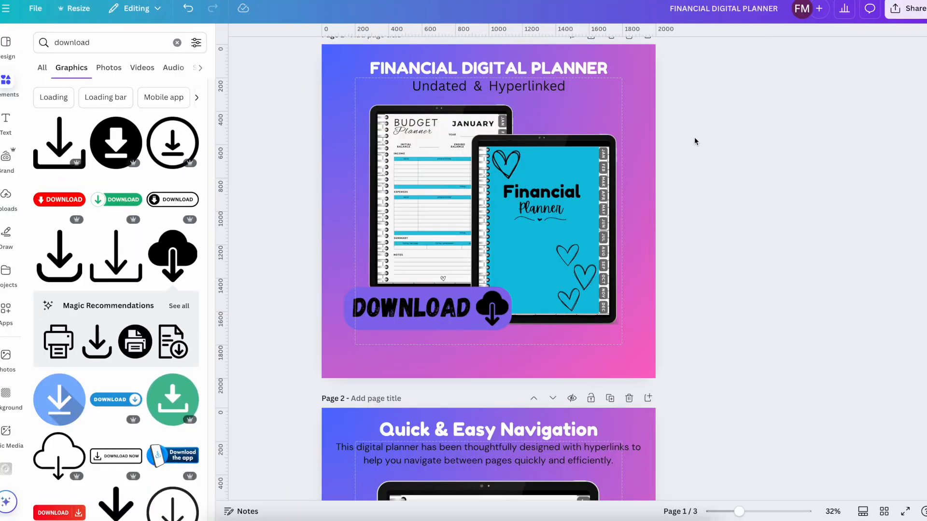
{"action": "scroll", "coordinate": [694, 141], "scroll_direction": "up", "scroll_amount": 2}
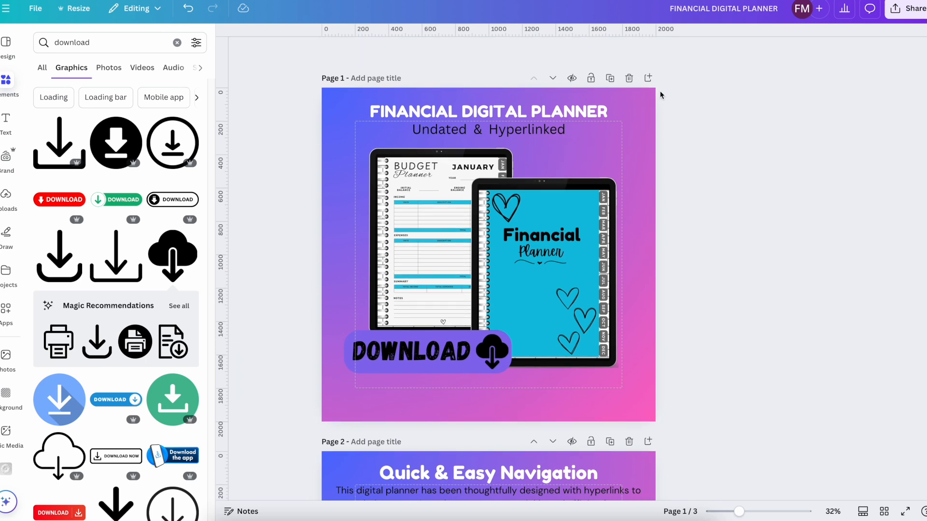
{"action": "left_click", "coordinate": [610, 82]}
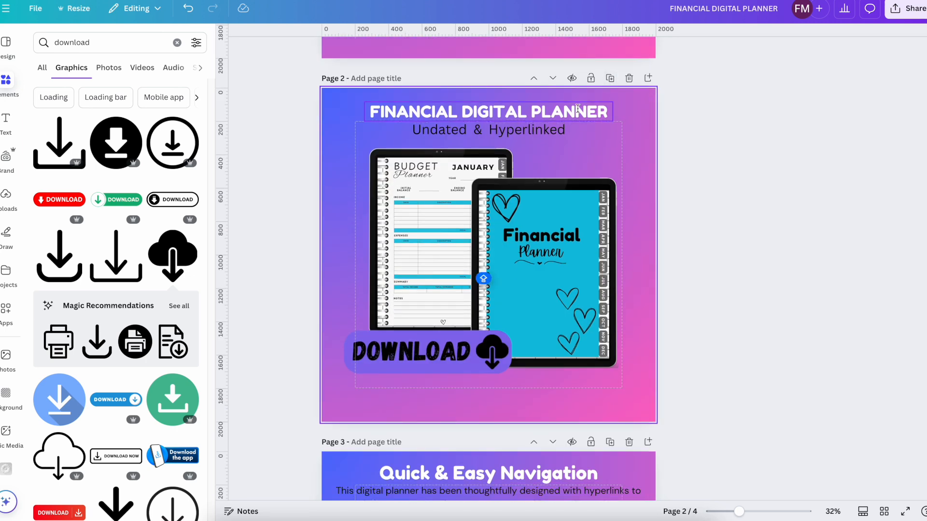
{"action": "left_click", "coordinate": [552, 79]}
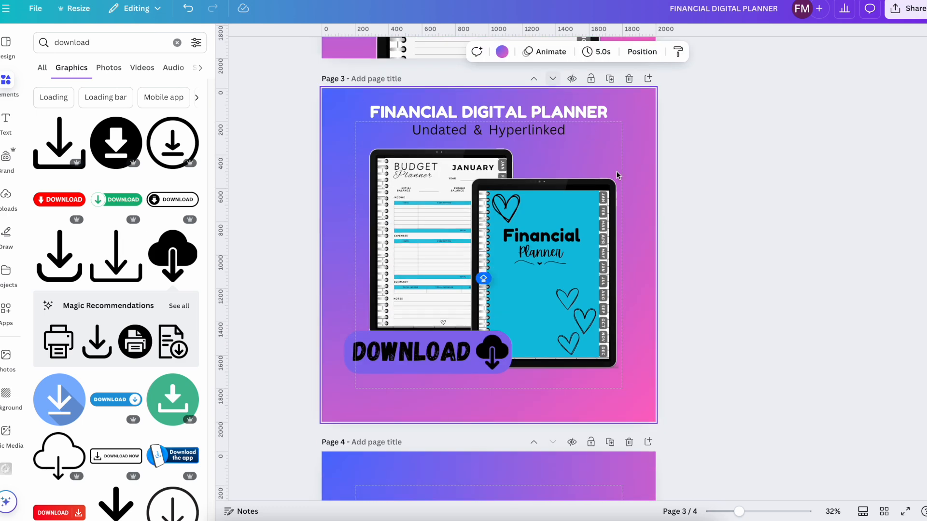
- Delete the blank page 4, then remove the title and the "Undated & Hyperlinked" subtitle from page 3
{"action": "scroll", "coordinate": [671, 252], "scroll_direction": "down", "scroll_amount": 1}
{"action": "left_click", "coordinate": [628, 395]}
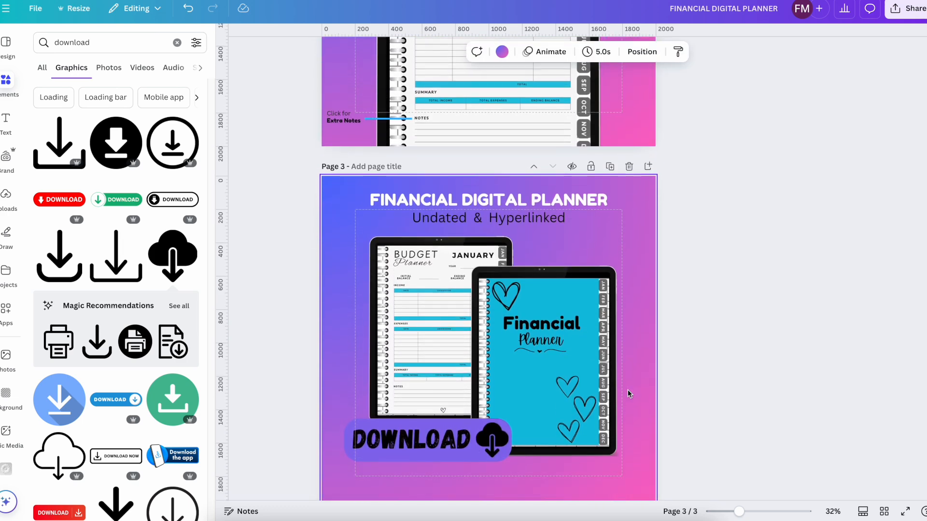
{"action": "left_click", "coordinate": [472, 203]}
{"action": "key", "text": "Delete"}
{"action": "left_click", "coordinate": [468, 189]}
{"action": "key", "text": "Delete"}
- Paste the heading "Monthly, weekly, & Notes pages" with its description line at the upper edge of page 3
{"action": "right_click", "coordinate": [463, 178]}
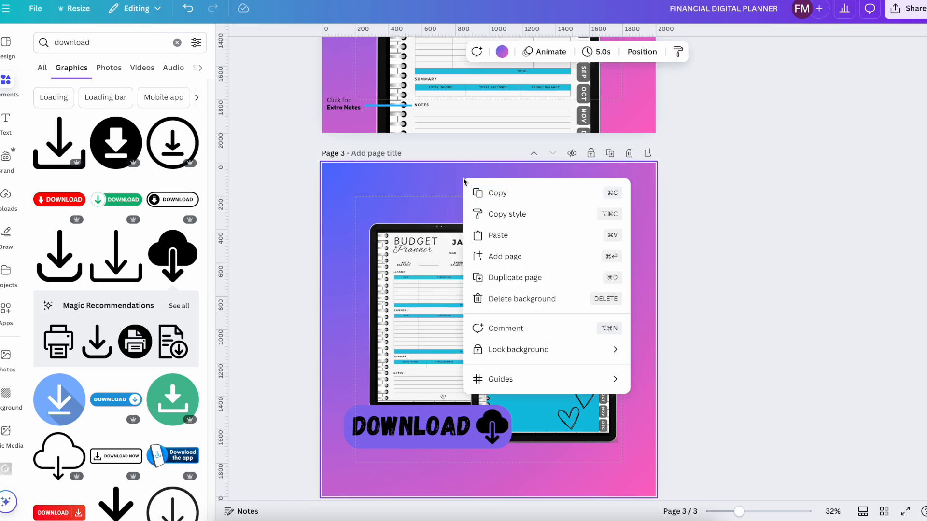
{"action": "left_click", "coordinate": [496, 234]}
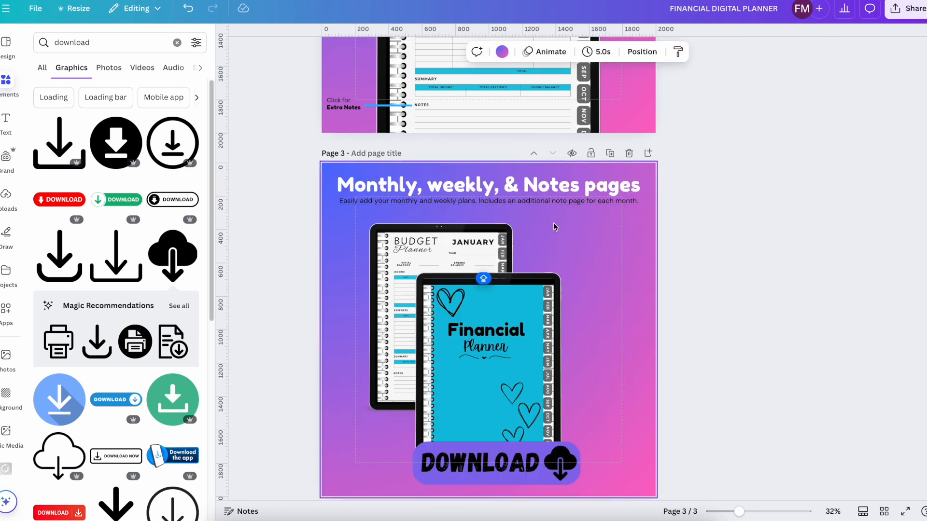
- Place the Notes tablet behind the cover tablet, opposite the January tablet, and shift the DOWNLOAD badge slightly lower on page 3
{"action": "left_click", "coordinate": [441, 249]}
{"action": "left_click", "coordinate": [452, 201]}
{"action": "left_click_drag", "start_coordinate": [458, 251], "coordinate": [607, 251]}
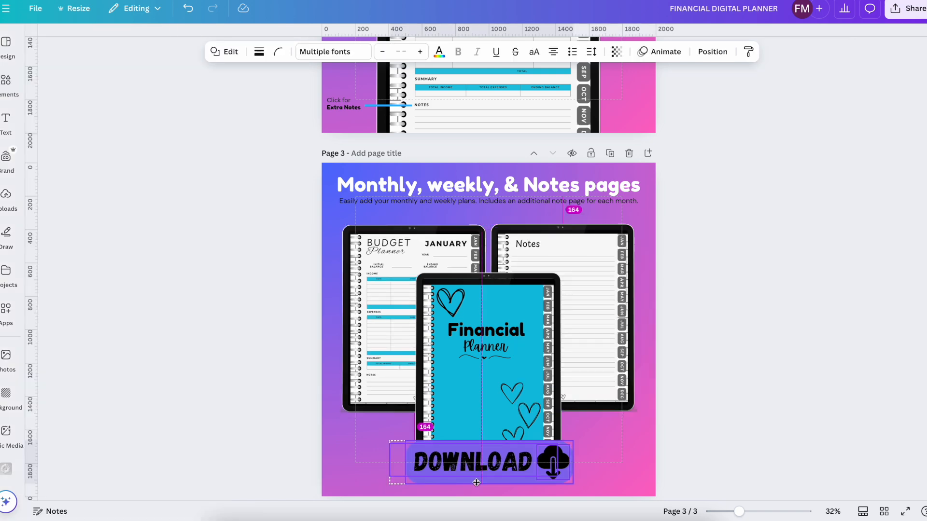
{"action": "left_click_drag", "start_coordinate": [477, 482], "coordinate": [476, 487]}
{"action": "left_click", "coordinate": [765, 410]}
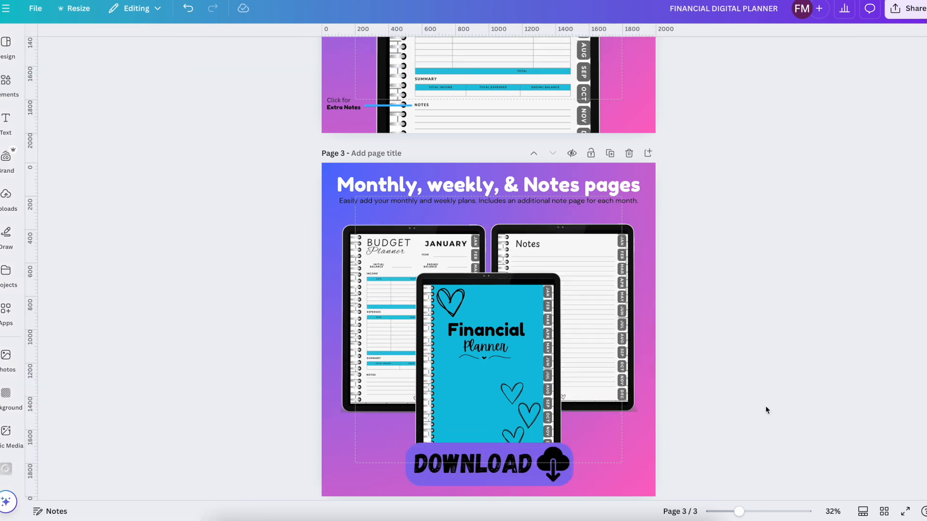
- Download all 3 pages of the design as PNG images at 2,000 × 2,000 px
{"action": "scroll", "coordinate": [765, 410], "scroll_direction": "up", "scroll_amount": 5}
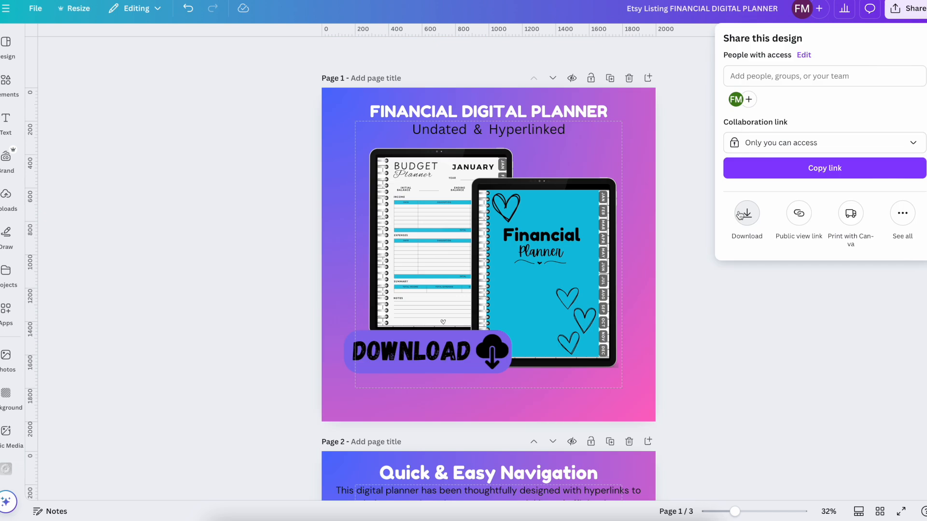
{"action": "left_click", "coordinate": [741, 215]}
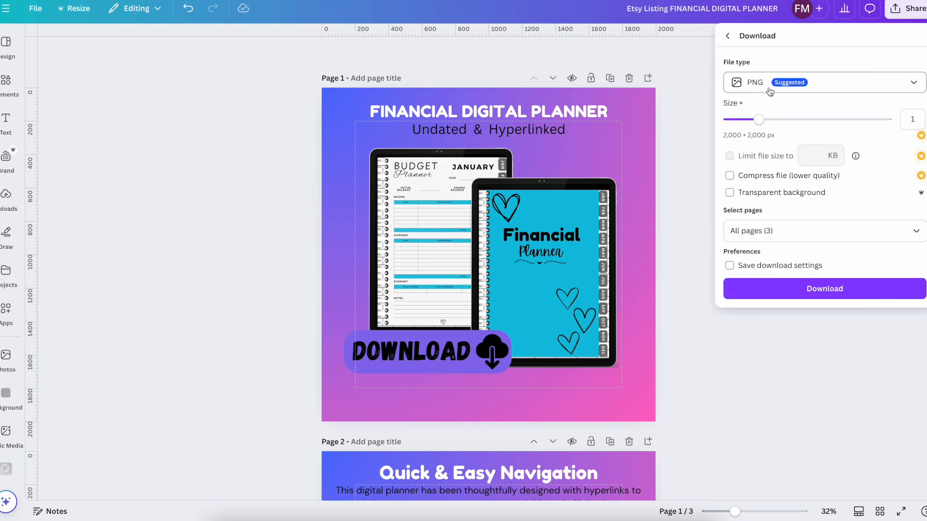
{"action": "left_click", "coordinate": [748, 290]}
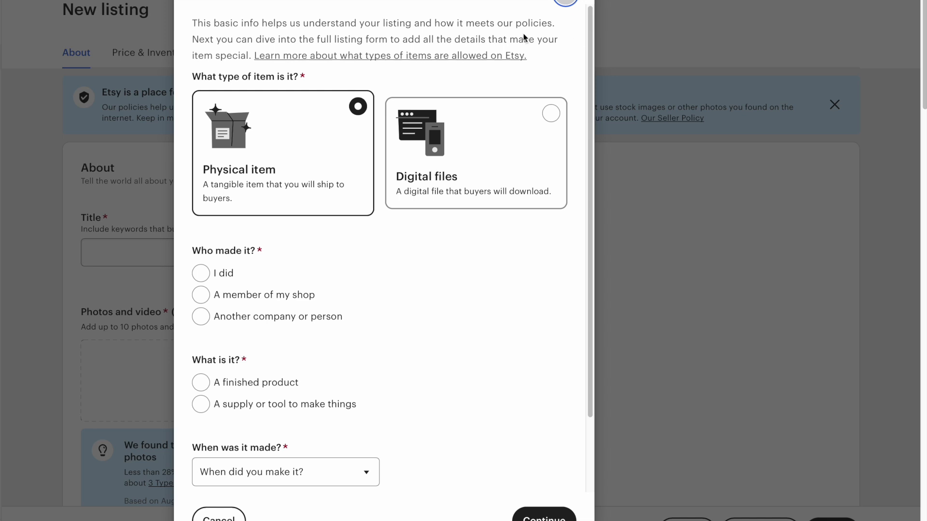
- In Etsy's new listing, specify Digital files, made by "I did", a finished product, made in 2020 - 2025, and continue
{"action": "left_click", "coordinate": [510, 112]}
{"action": "left_click", "coordinate": [204, 281]}
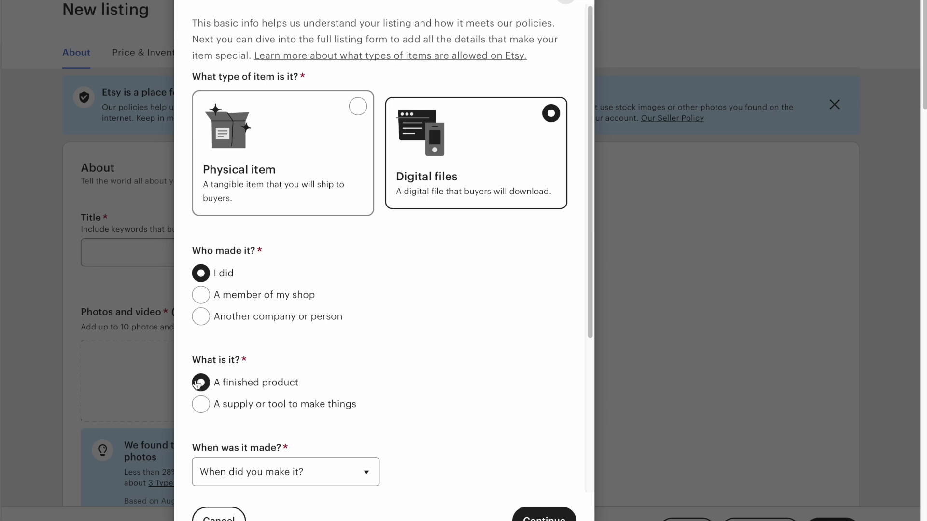
{"action": "left_click", "coordinate": [351, 474]}
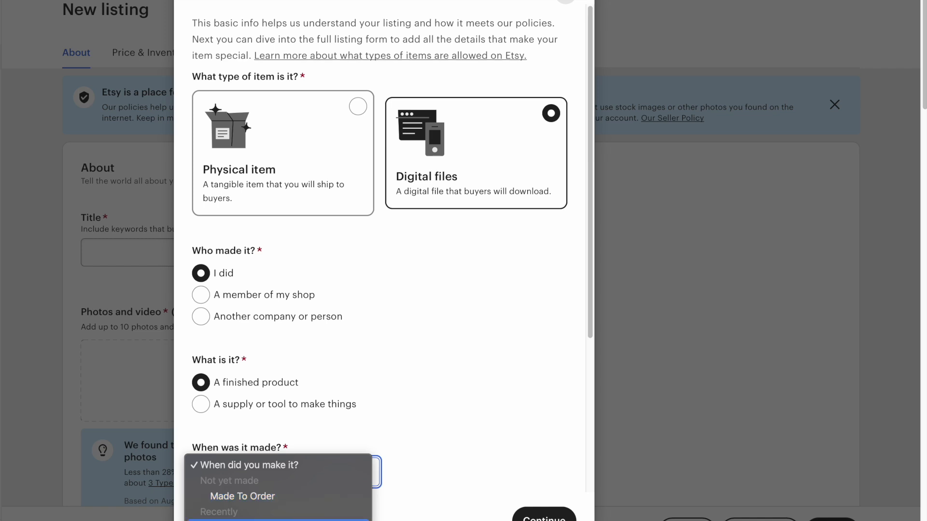
{"action": "left_click", "coordinate": [278, 520]}
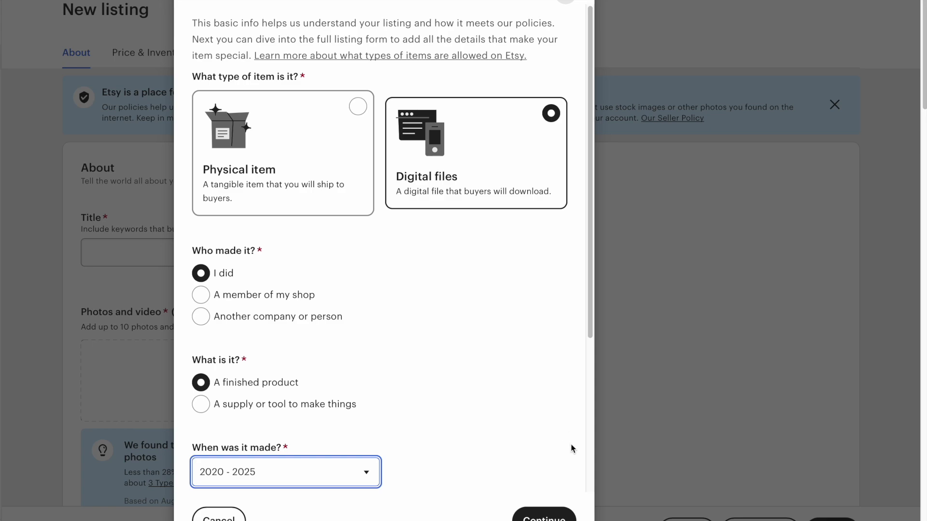
{"action": "left_click", "coordinate": [544, 519]}
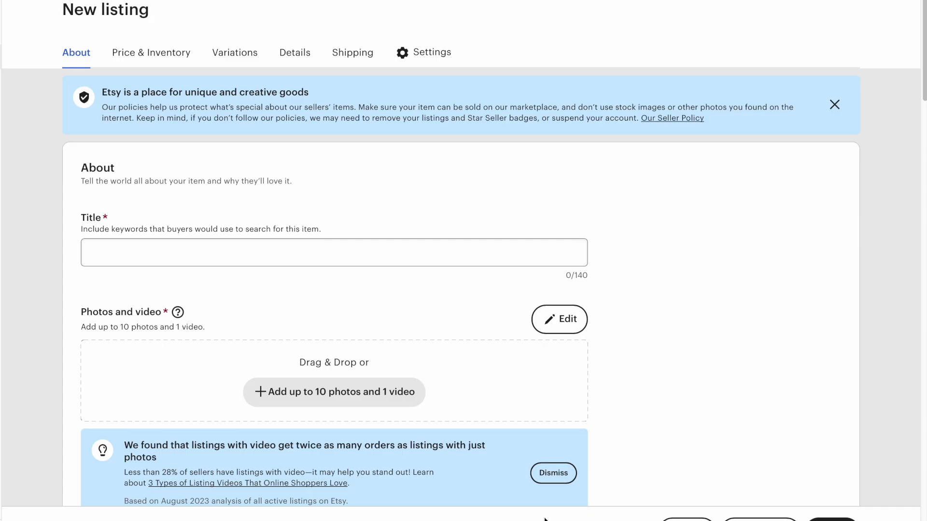
- Enter "Financial Digital Planner" as the listing title
{"action": "left_click", "coordinate": [273, 259]}
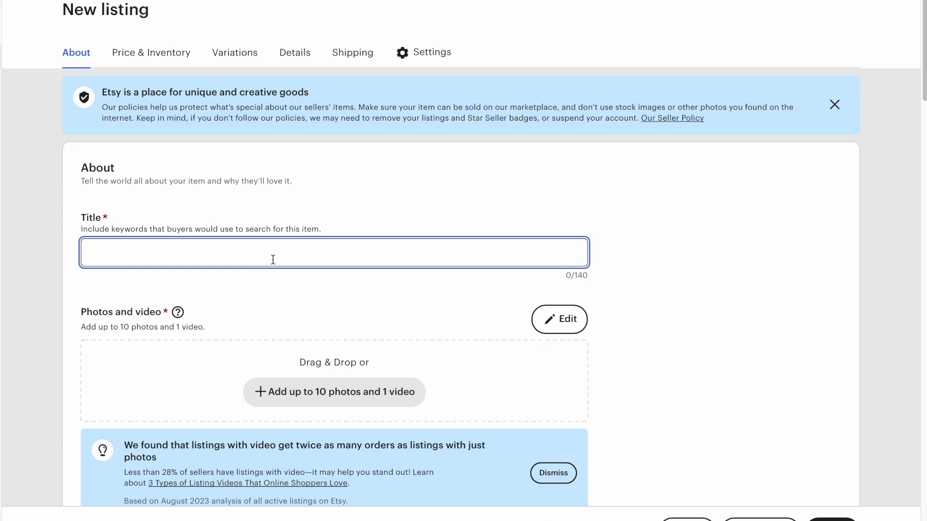
{"action": "key", "text": "Caps_Lock"}
{"action": "type", "text": "F"}
{"action": "key", "text": "Caps_Lock"}
{"action": "type", "text": "inancial"}
{"action": "key", "text": "Caps_Lock"}
{"action": "type", "text": "D"}
{"action": "key", "text": "Caps_Lock"}
{"action": "type", "text": "igital"}
{"action": "key", "text": "Caps_Lock"}
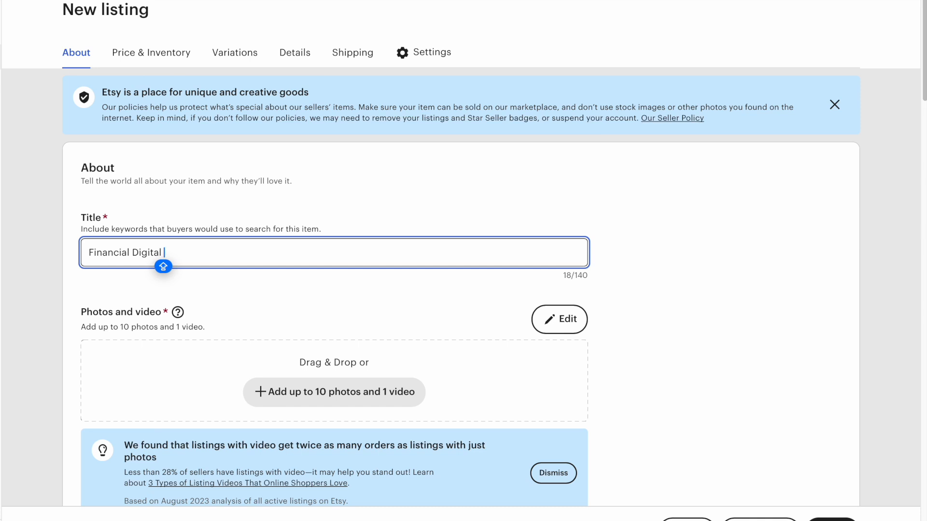
{"action": "type", "text": "P"}
{"action": "key", "text": "Caps_Lock"}
{"action": "type", "text": "ls"}
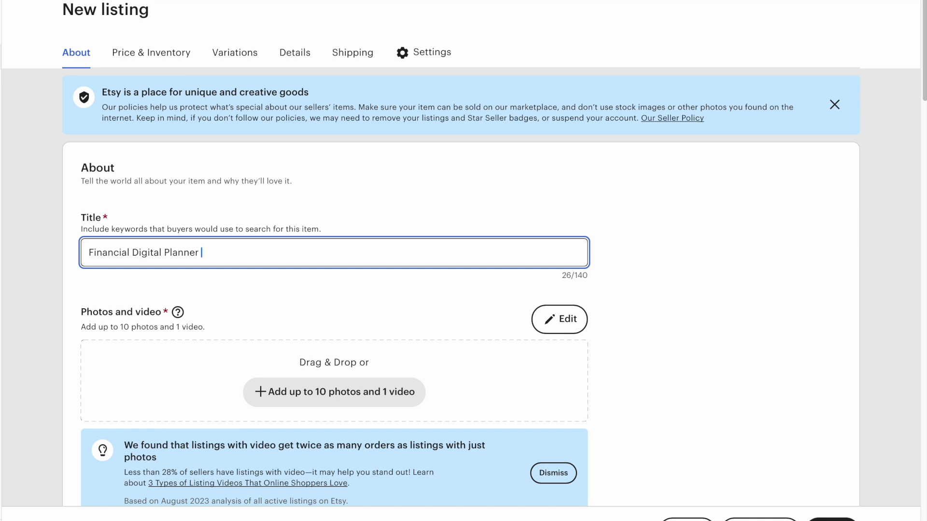
- Upload 1.png, 2.png and 3.png from the Etsy Listing FINANCIAL DIGITAL PLANNER folder as the listing photos
{"action": "scroll", "coordinate": [283, 302], "scroll_direction": "down", "scroll_amount": 3}
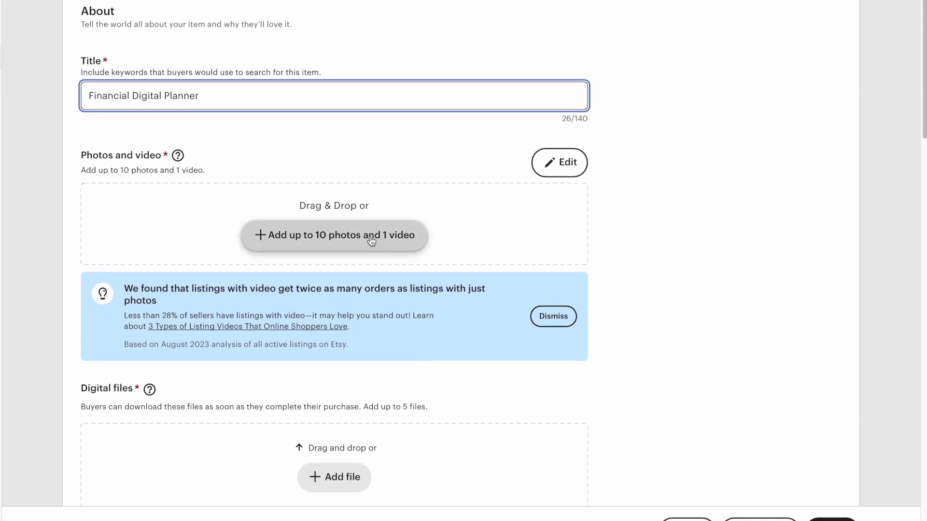
{"action": "left_click", "coordinate": [371, 240]}
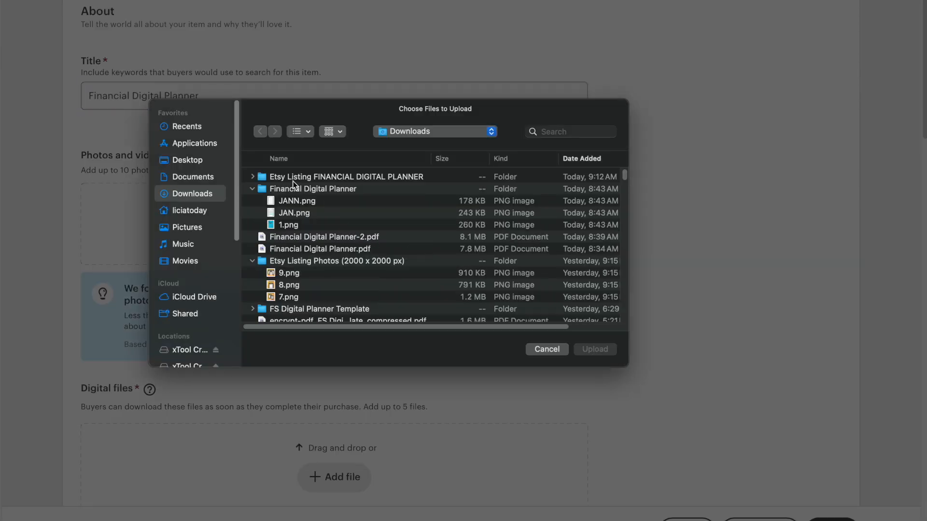
{"action": "left_click", "coordinate": [253, 178]}
{"action": "left_click", "coordinate": [283, 190]}
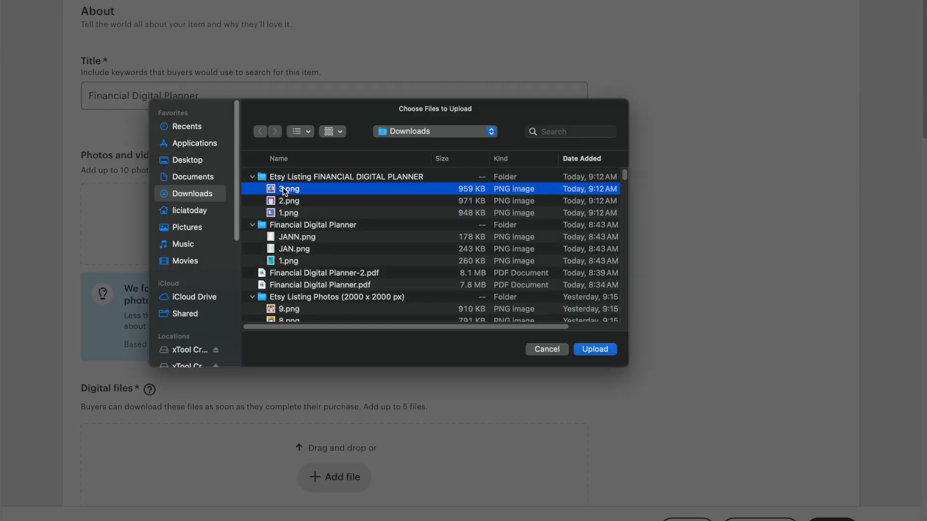
{"action": "left_click", "coordinate": [288, 201], "text": "shift"}
{"action": "left_click", "coordinate": [293, 213], "text": "shift"}
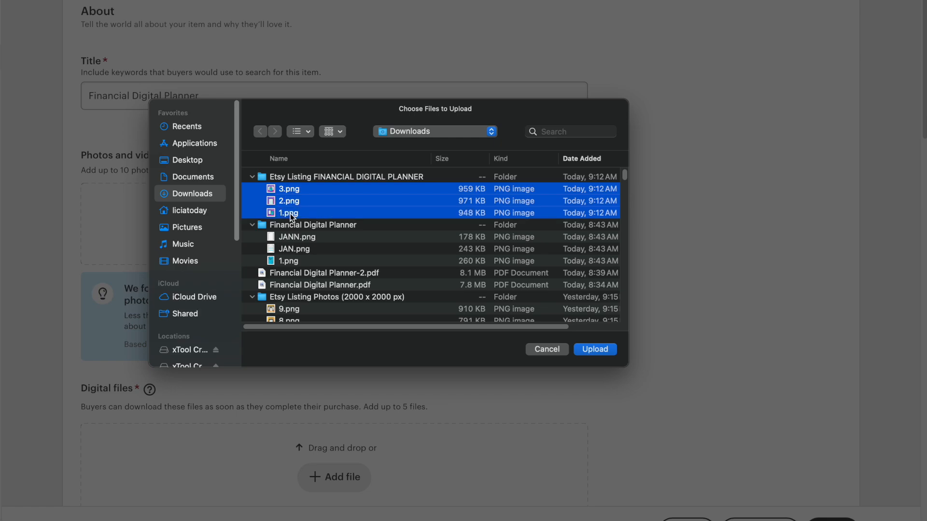
{"action": "left_click", "coordinate": [581, 348]}
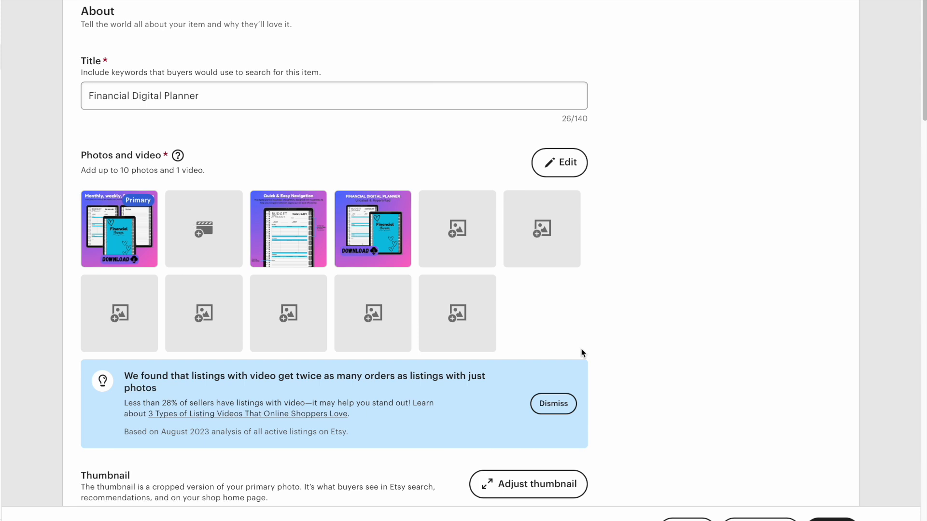
- Upload Financial Digital Planner-2.pdf from Downloads as the listing's digital file for buyers
{"action": "scroll", "coordinate": [582, 352], "scroll_direction": "down", "scroll_amount": 5}
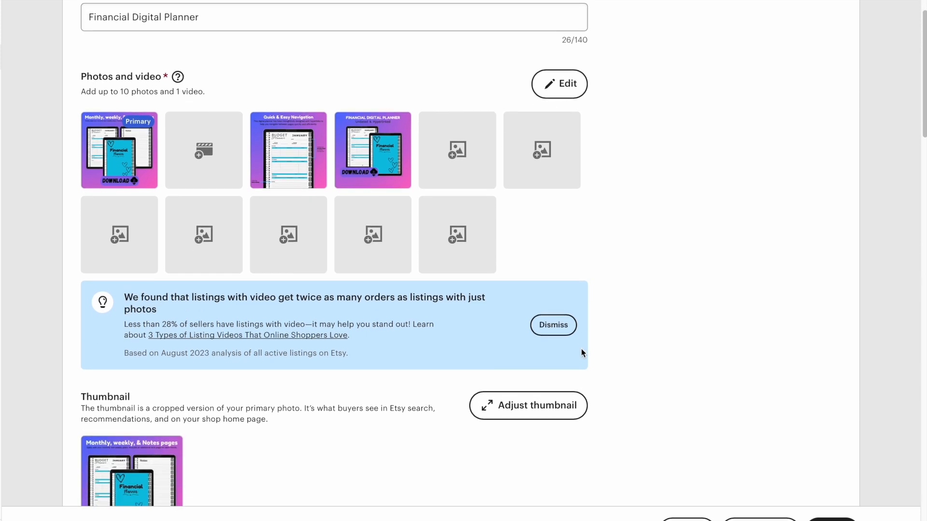
{"action": "scroll", "coordinate": [582, 353], "scroll_direction": "down", "scroll_amount": 4}
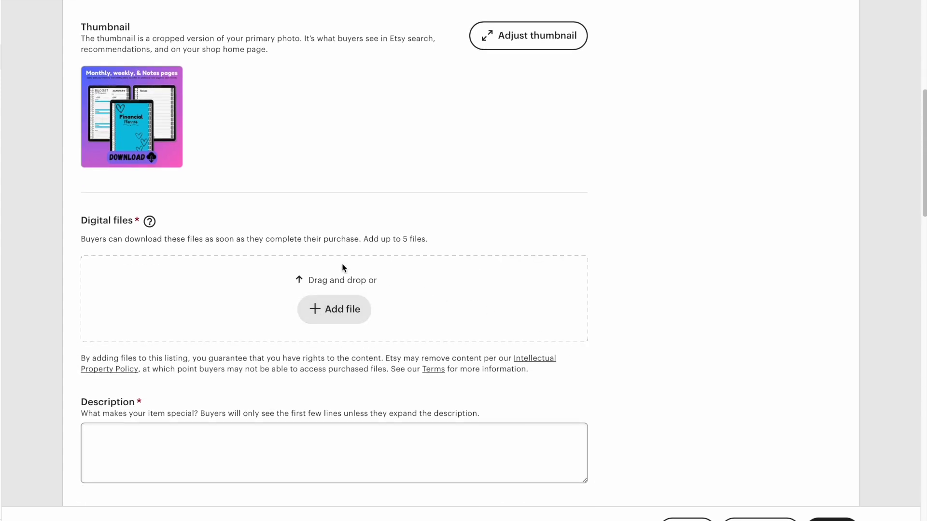
{"action": "left_click", "coordinate": [328, 311]}
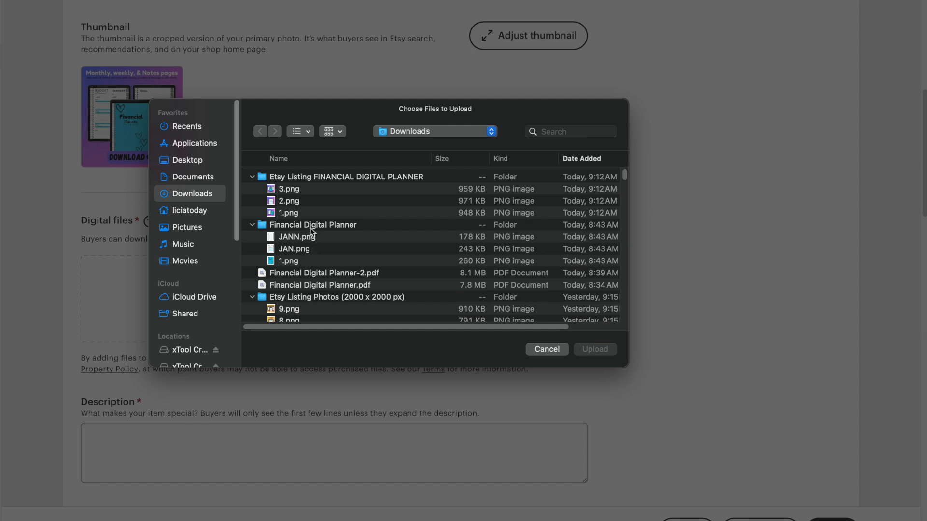
{"action": "left_click", "coordinate": [319, 277]}
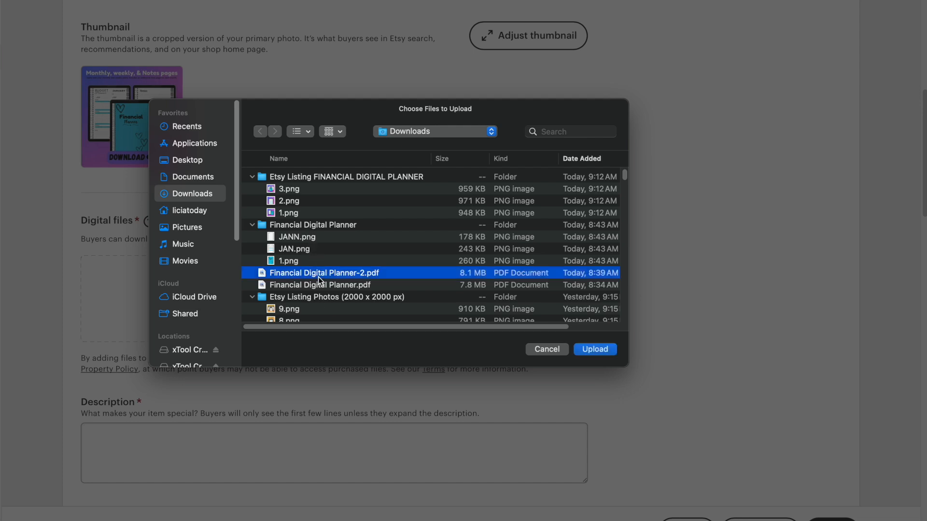
{"action": "left_click", "coordinate": [591, 353]}
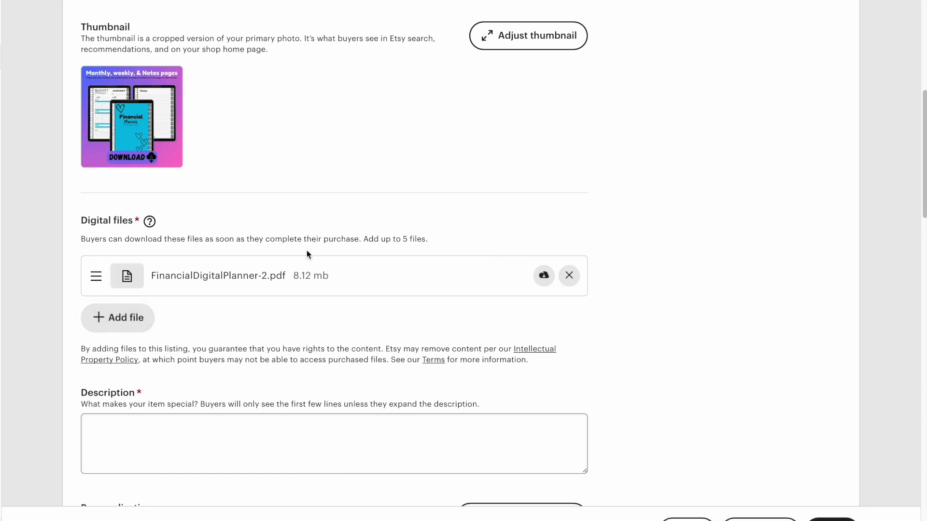
- Enter the letter F in the listing's description and go on to the price and inventory section
{"action": "scroll", "coordinate": [389, 321], "scroll_direction": "down", "scroll_amount": 2}
{"action": "left_click", "coordinate": [390, 316]}
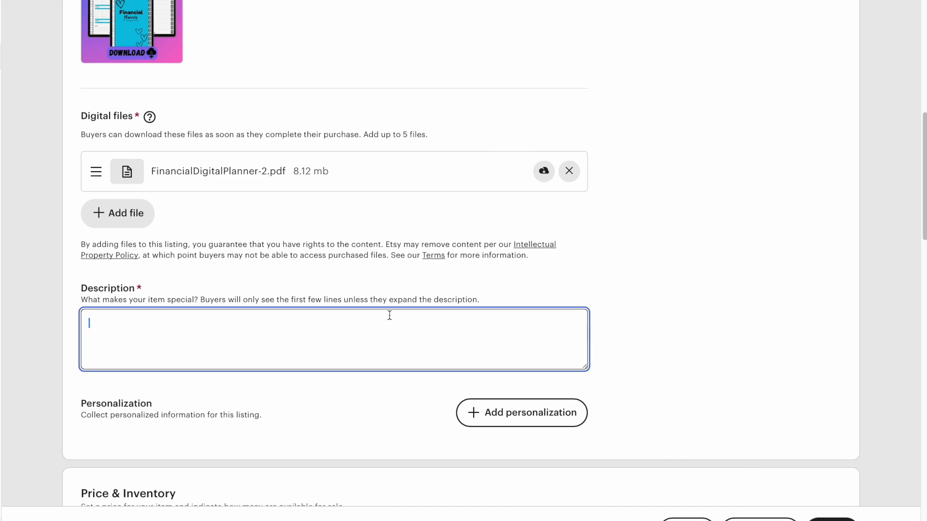
{"action": "key", "text": "Caps_Lock"}
{"action": "type", "text": "FI"}
{"action": "key", "text": "BackSpace"}
{"action": "key", "text": "Caps_Lock"}
{"action": "scroll", "coordinate": [367, 254], "scroll_direction": "down", "scroll_amount": 3}
{"action": "scroll", "coordinate": [367, 254], "scroll_direction": "down", "scroll_amount": 2}
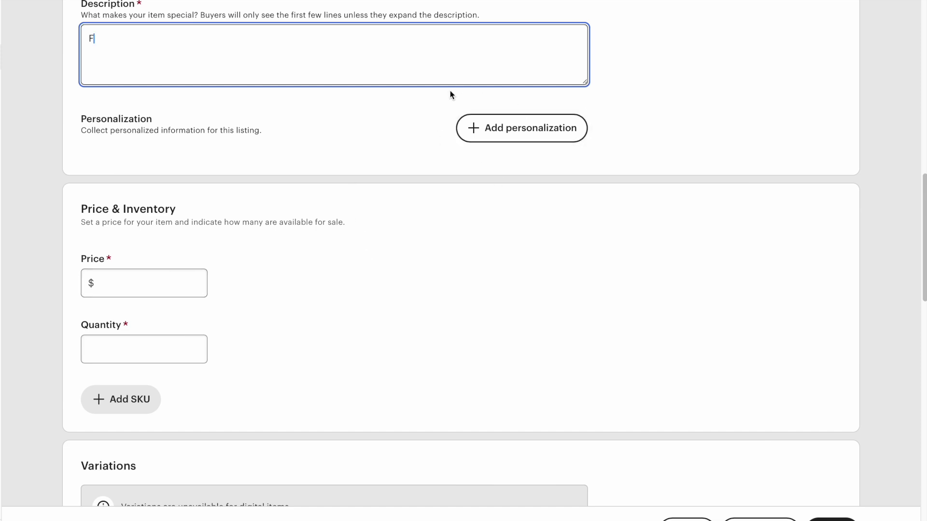
- Set the listing's price to $5 and its quantity to 999
{"action": "left_click", "coordinate": [109, 278]}
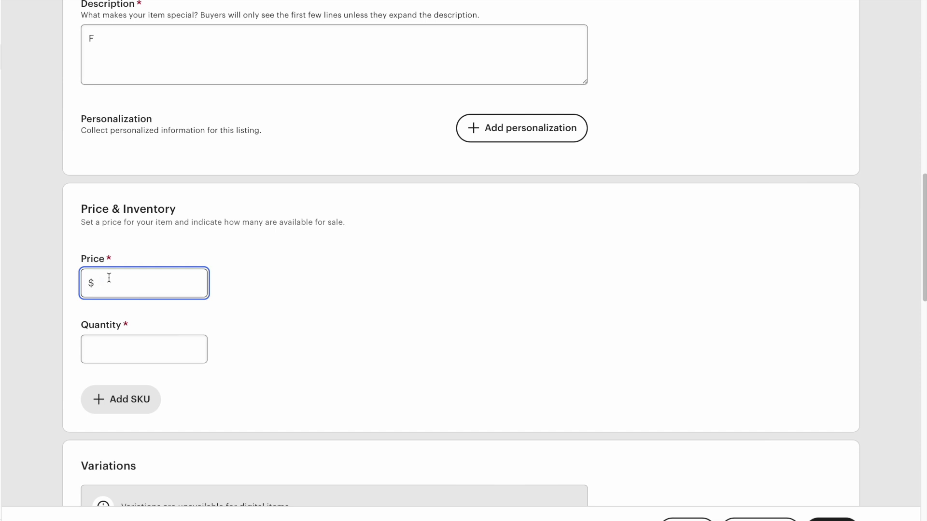
{"action": "type", "text": "5"}
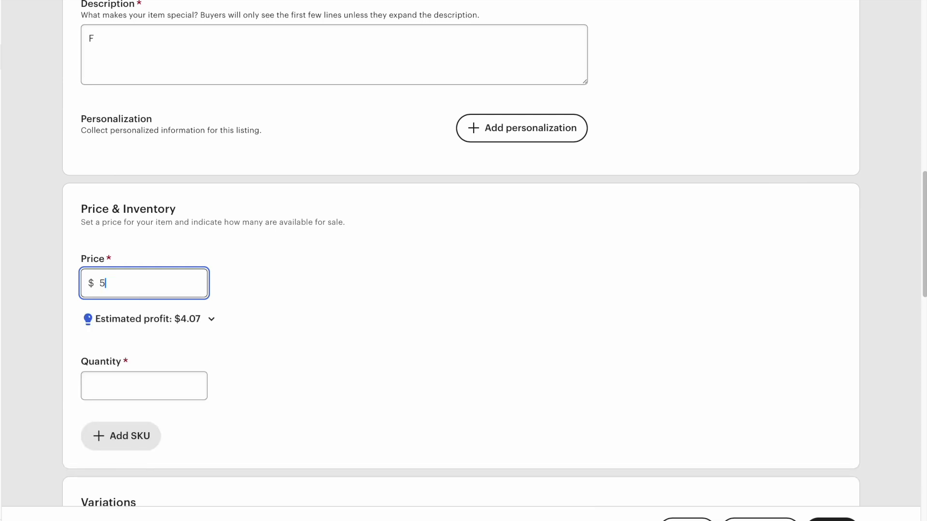
{"action": "scroll", "coordinate": [109, 278], "scroll_direction": "down", "scroll_amount": 4}
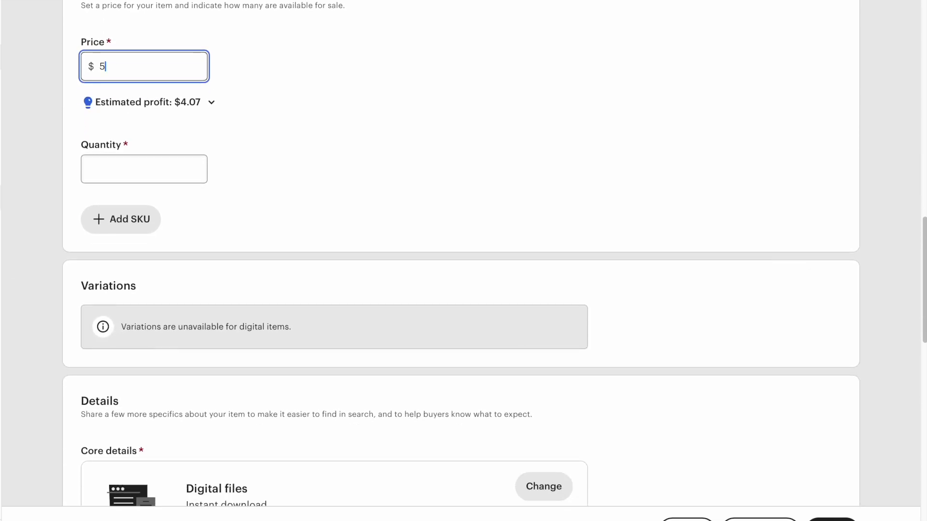
{"action": "left_click", "coordinate": [91, 171]}
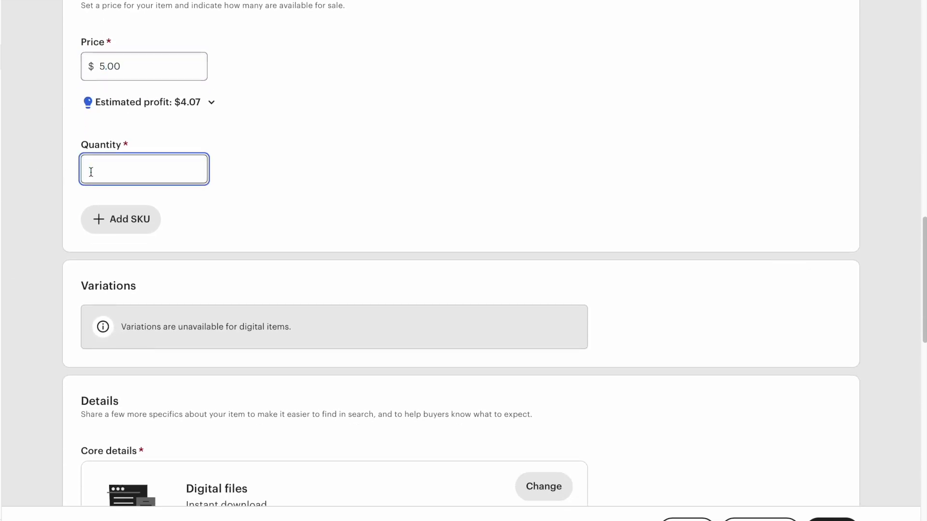
{"action": "type", "text": "999"}
- Search the listing categories for "planner" and assign Calendars & Planners under Paper & Party Supplies, Paper
{"action": "scroll", "coordinate": [460, 254], "scroll_direction": "down", "scroll_amount": 5}
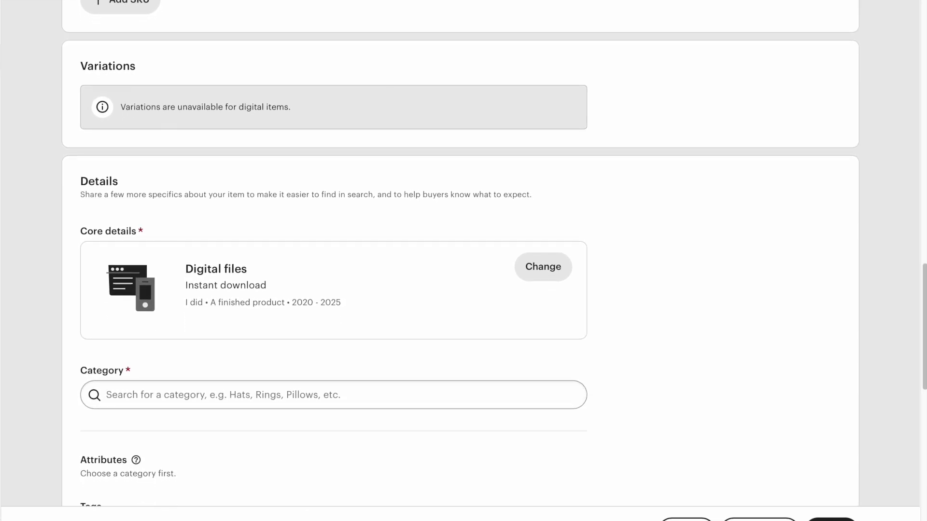
{"action": "scroll", "coordinate": [460, 253], "scroll_direction": "down", "scroll_amount": 4}
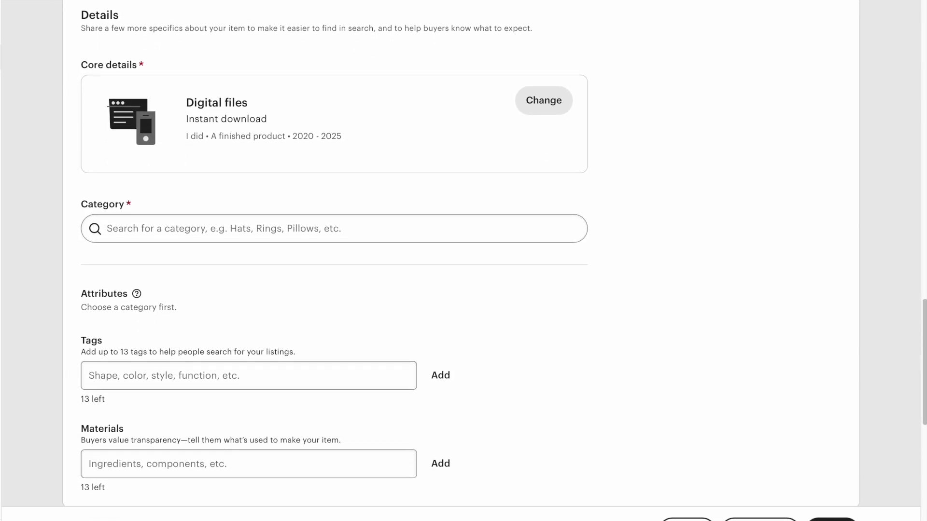
{"action": "left_click", "coordinate": [133, 235]}
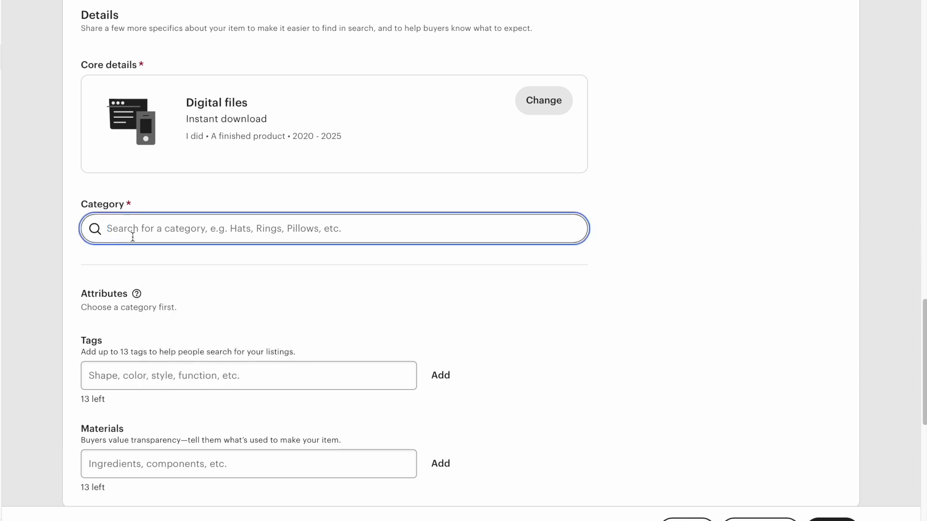
{"action": "type", "text": "pla"}
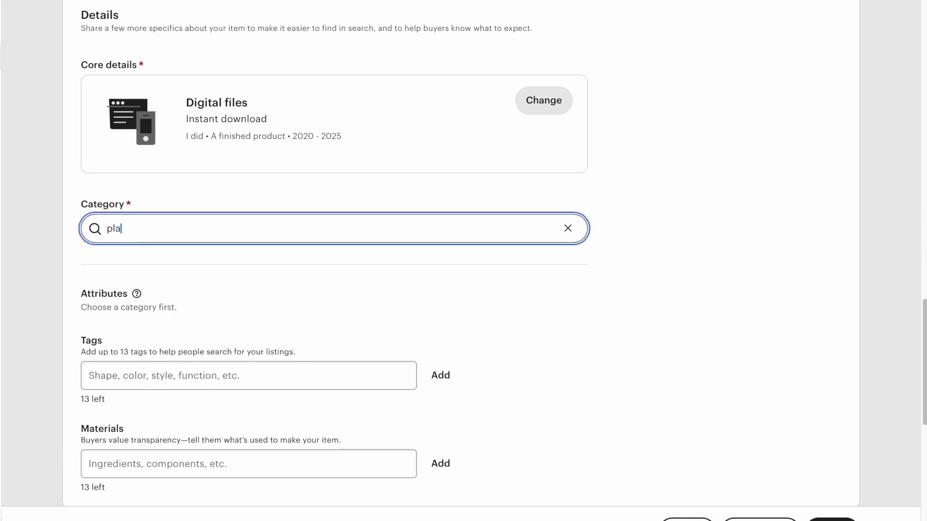
{"action": "type", "text": "nner"}
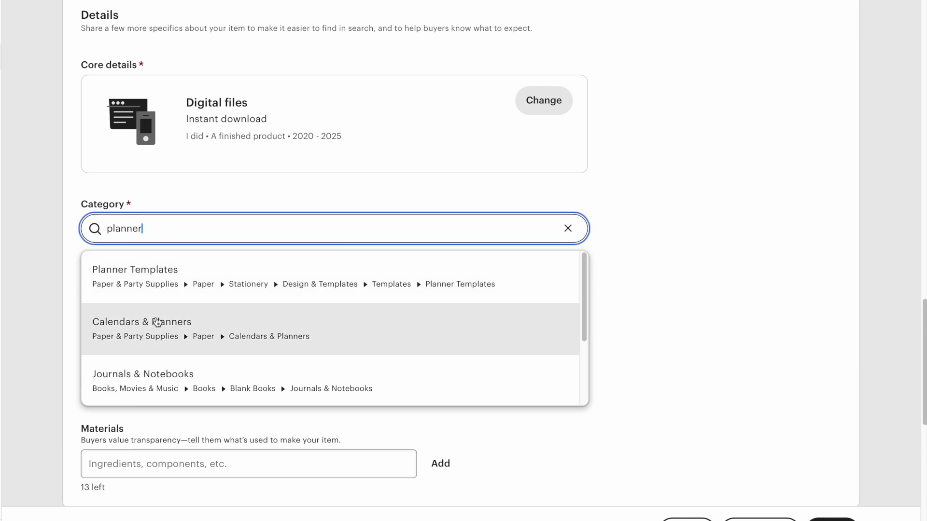
{"action": "left_click", "coordinate": [157, 322]}
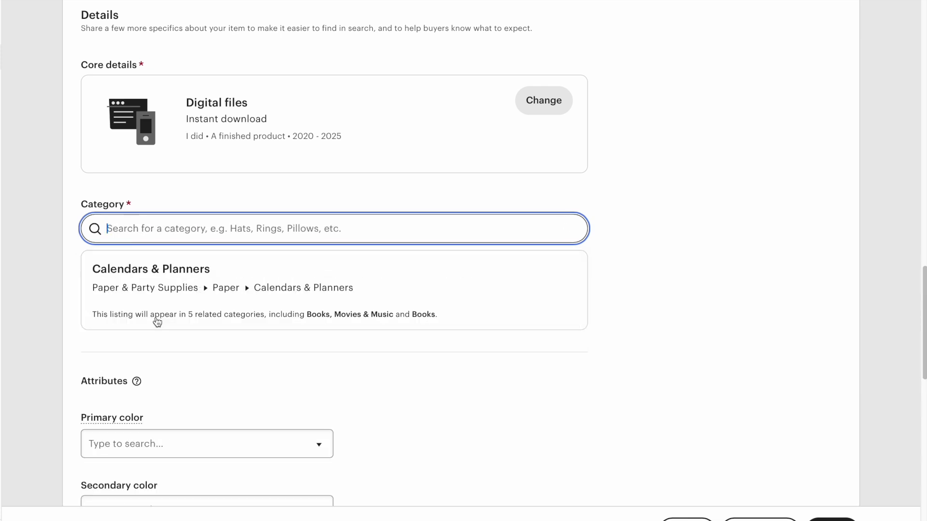
- Review the listing's remaining attributes, tags, materials, shipping, shop section and renewal options
{"action": "scroll", "coordinate": [156, 322], "scroll_direction": "down", "scroll_amount": 3}
{"action": "scroll", "coordinate": [155, 318], "scroll_direction": "down", "scroll_amount": 4}
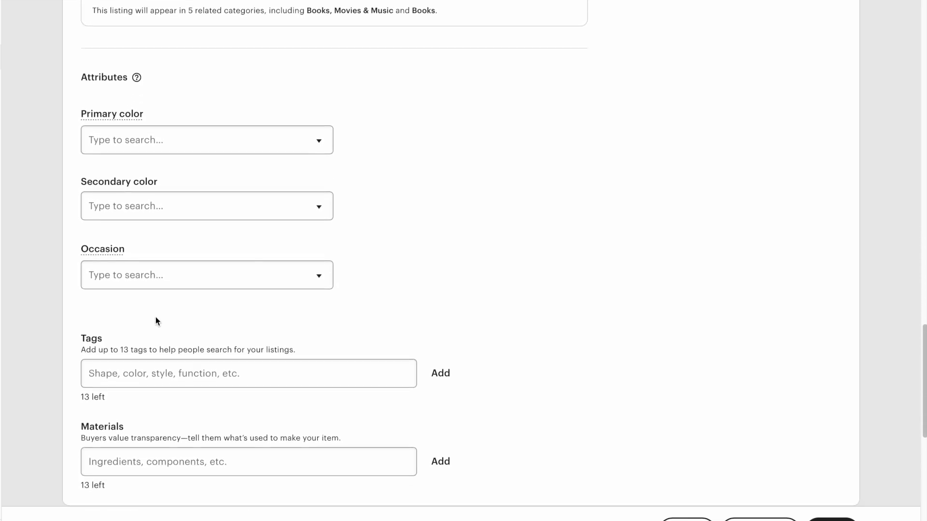
{"action": "scroll", "coordinate": [188, 141], "scroll_direction": "down", "scroll_amount": 5}
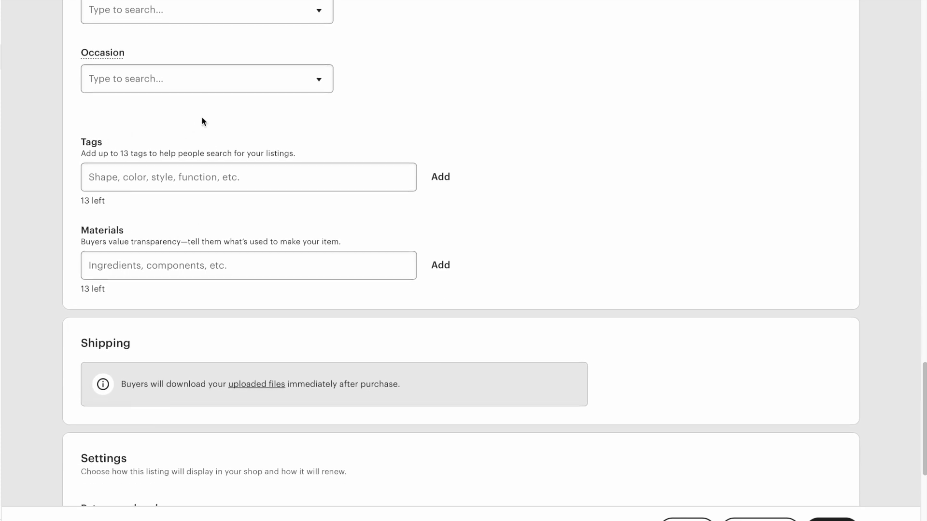
{"action": "scroll", "coordinate": [202, 119], "scroll_direction": "down", "scroll_amount": 3}
{"action": "scroll", "coordinate": [201, 119], "scroll_direction": "down", "scroll_amount": 5}
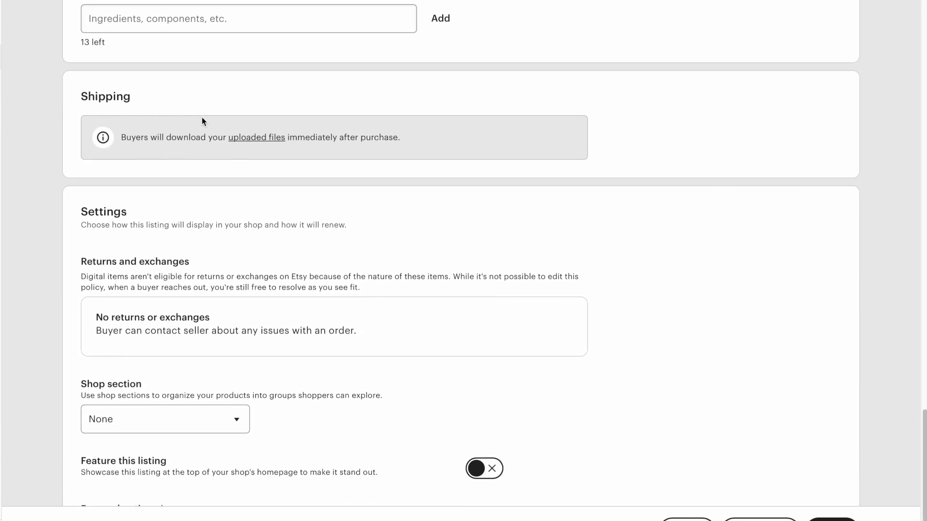
{"action": "scroll", "coordinate": [202, 121], "scroll_direction": "down", "scroll_amount": 1}
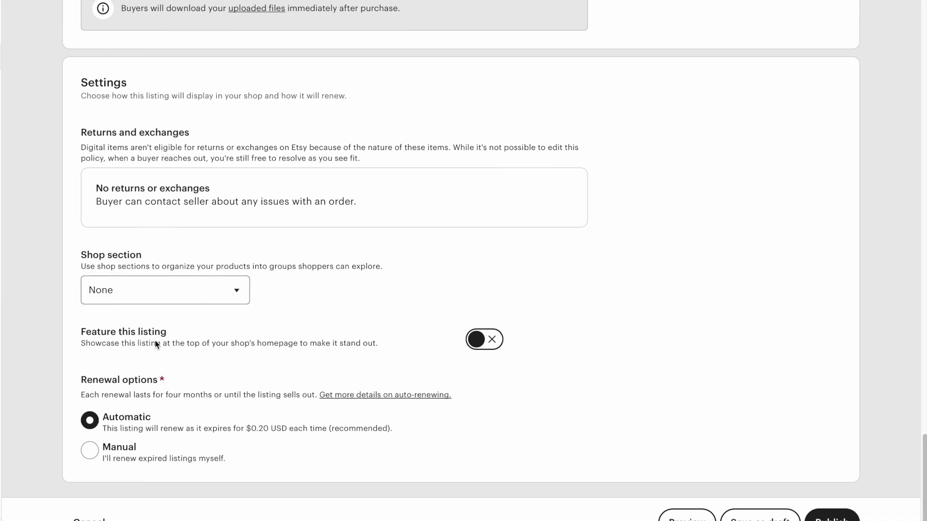
{"action": "scroll", "coordinate": [152, 334], "scroll_direction": "down", "scroll_amount": 1}
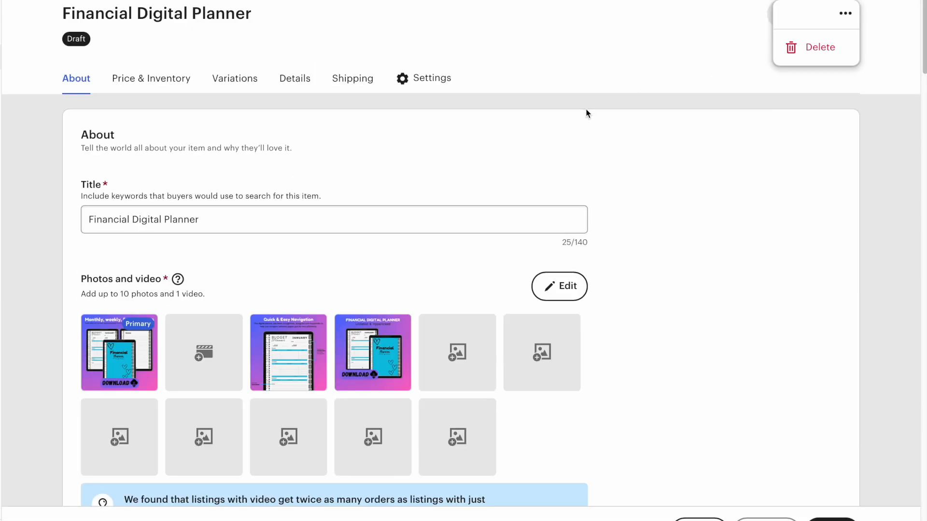
- Preview the draft Financial Digital Planner listing and page through its photos to the third image
{"action": "left_click", "coordinate": [587, 113]}
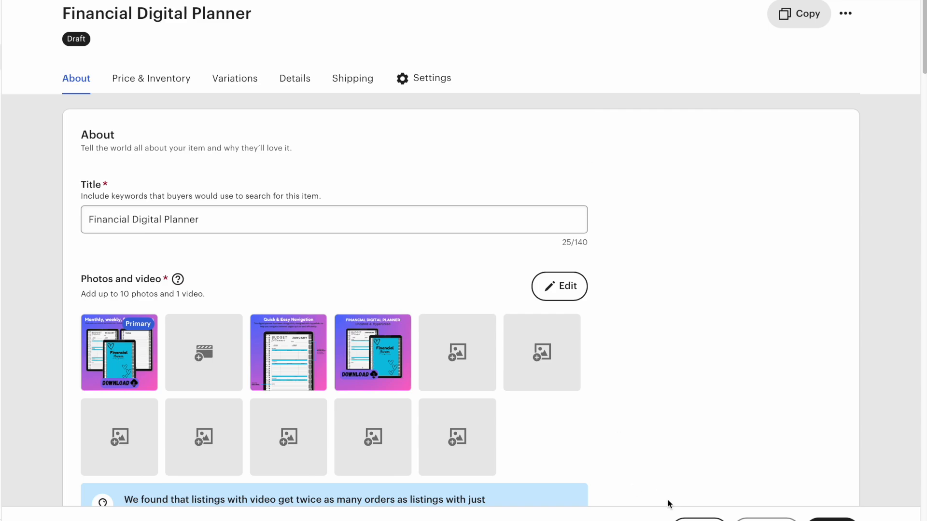
{"action": "left_click", "coordinate": [700, 519]}
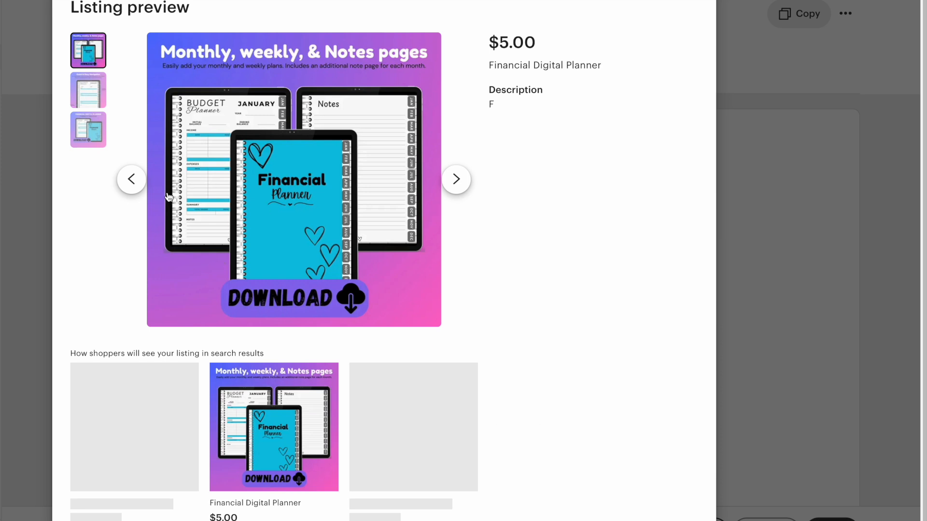
{"action": "left_click", "coordinate": [445, 191]}
{"action": "left_click", "coordinate": [445, 192]}
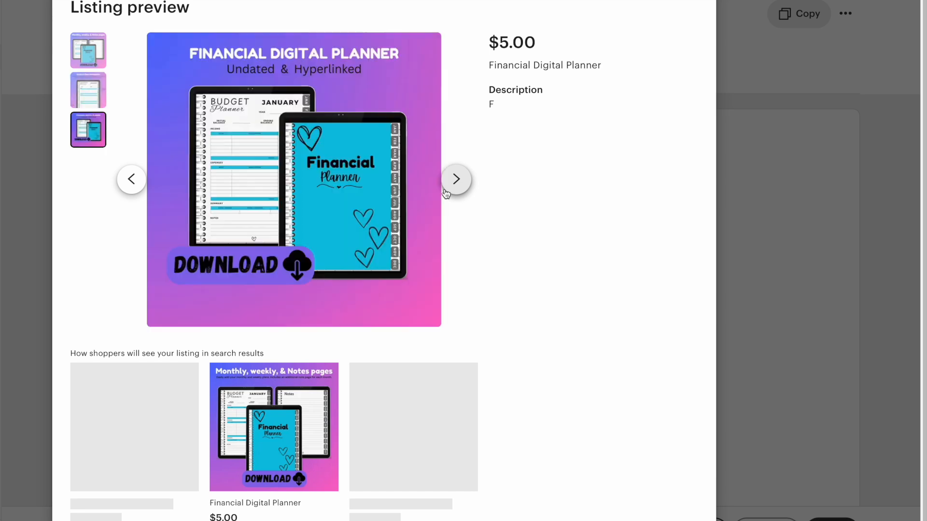